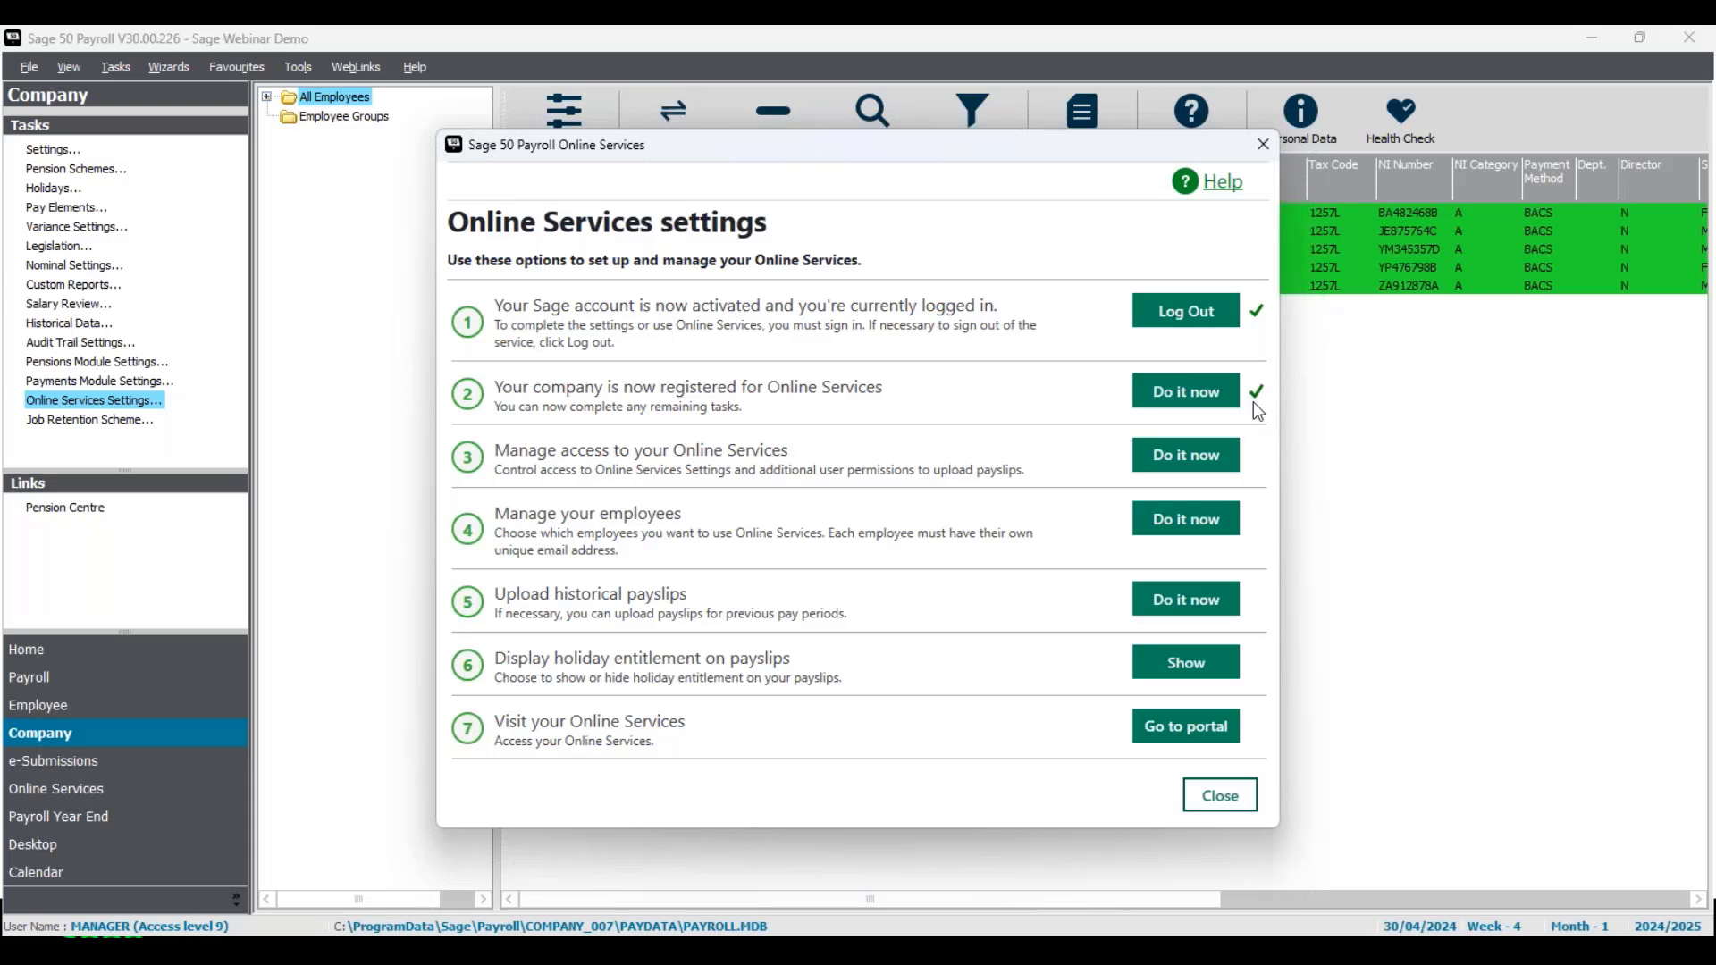
Step: Confirm both payroll users have Online Payslips and Global Changes Online Payslips ticked, then save
{"action": "left_click", "coordinate": [1209, 462]}
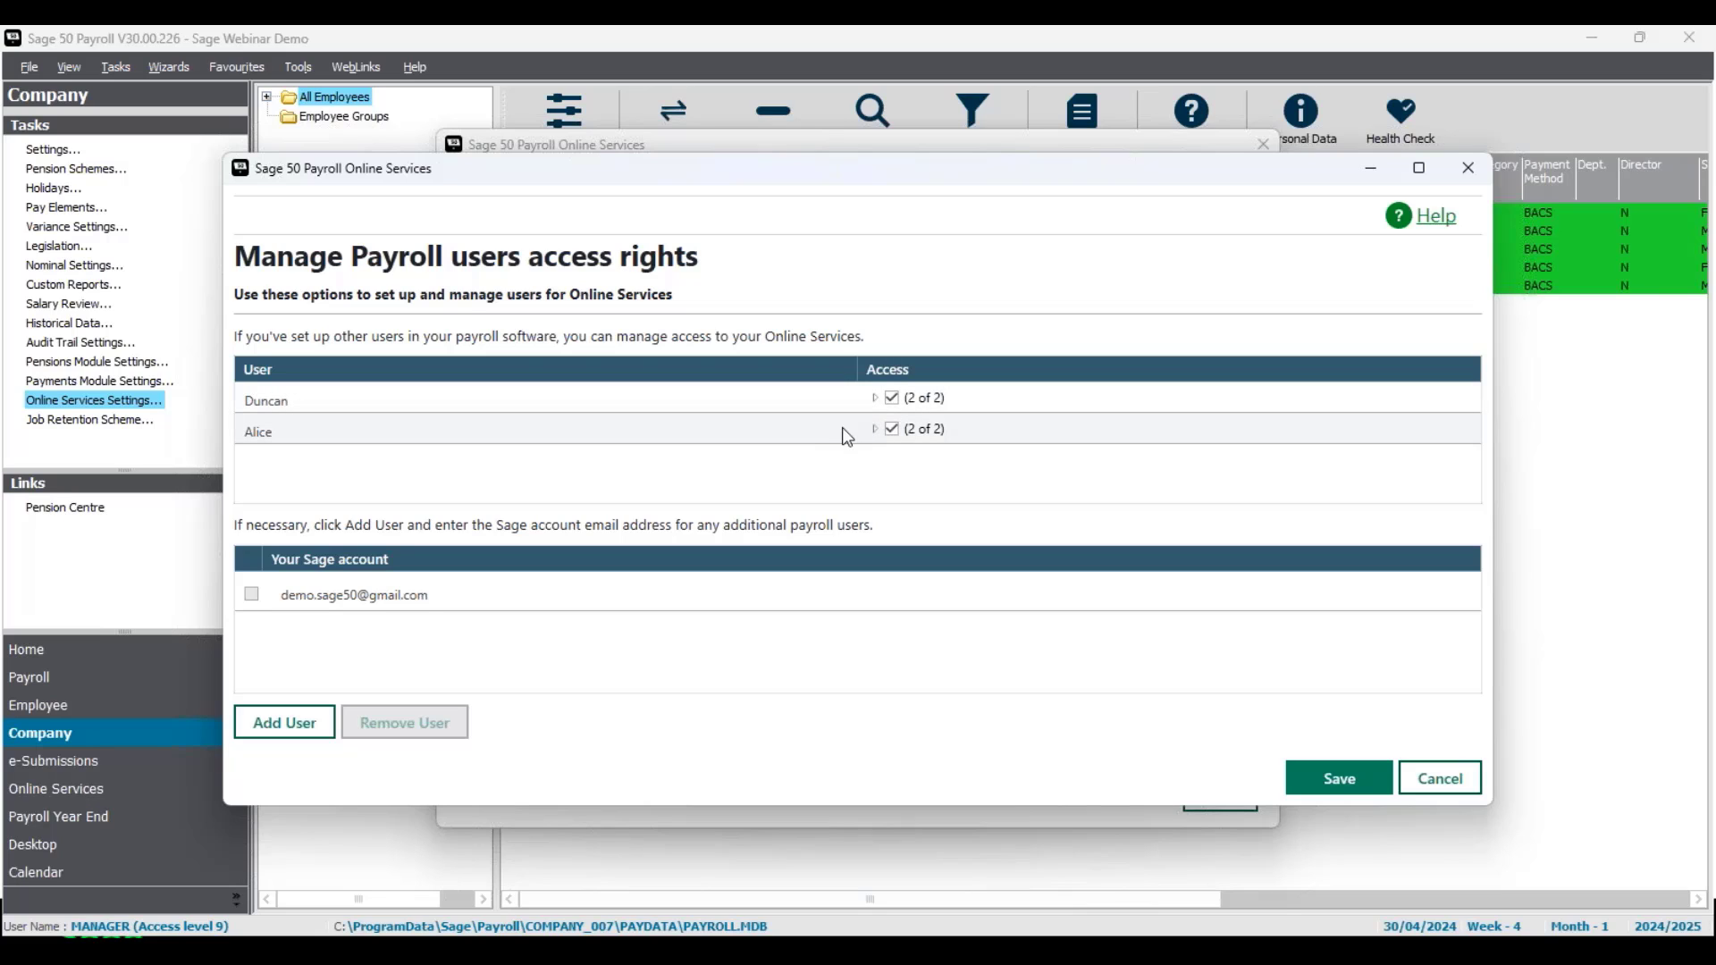
{"action": "left_click", "coordinate": [875, 429]}
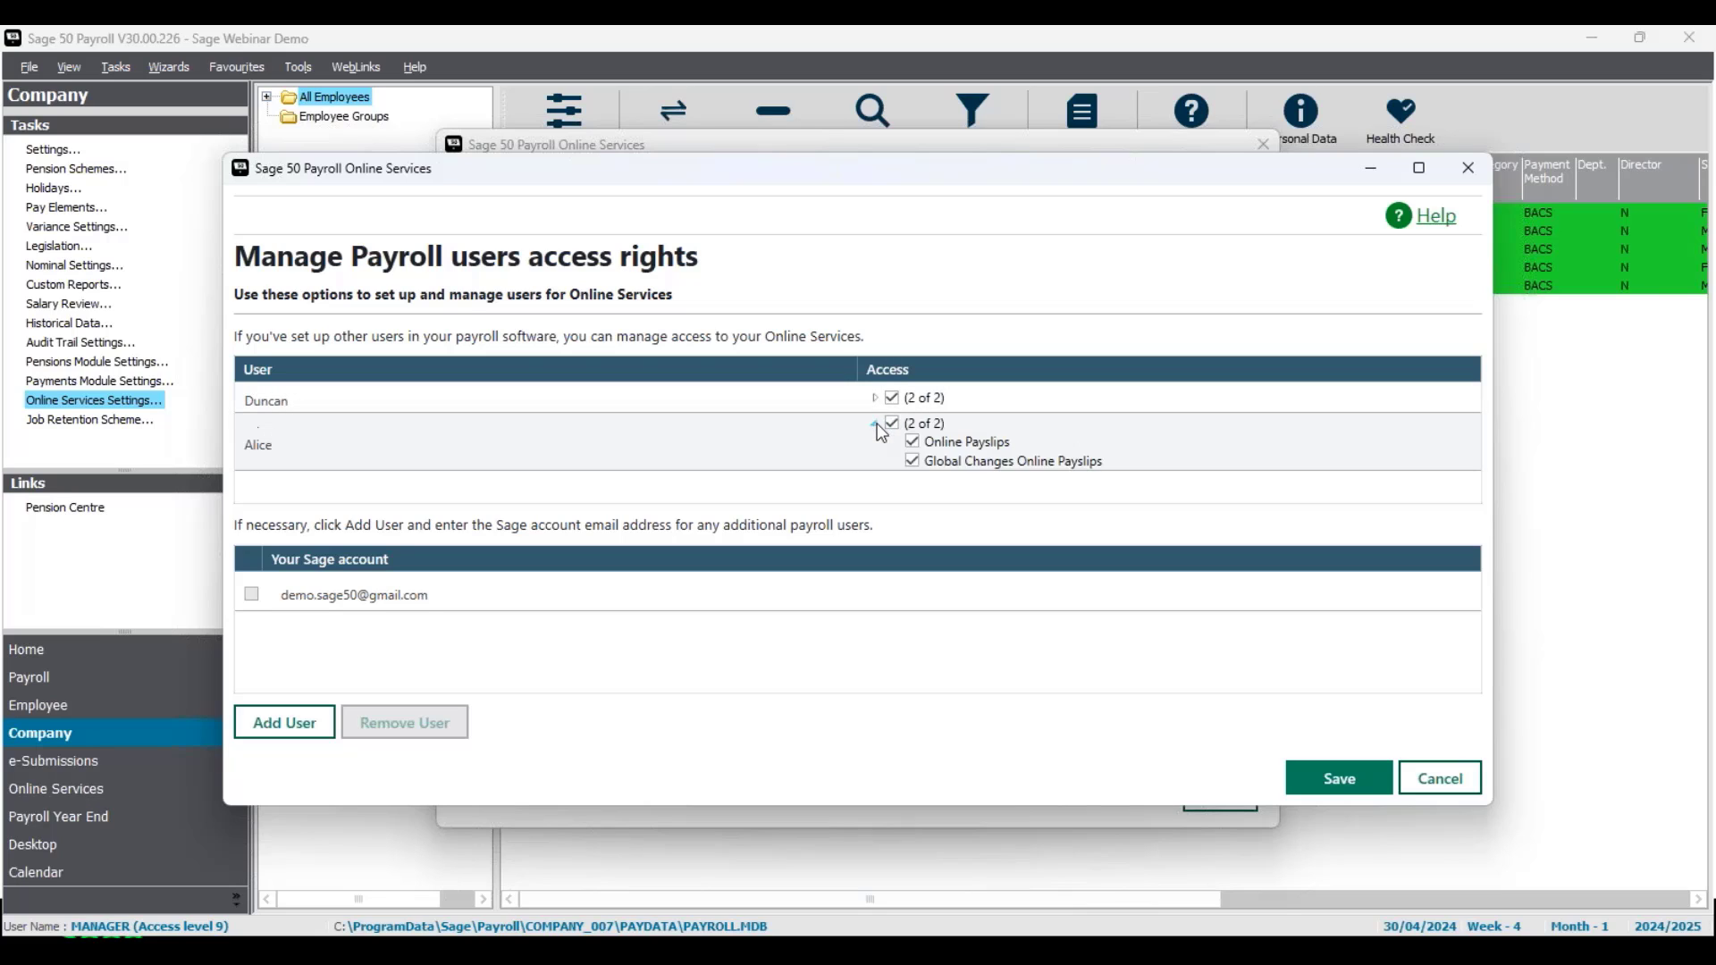
{"action": "left_click", "coordinate": [873, 399]}
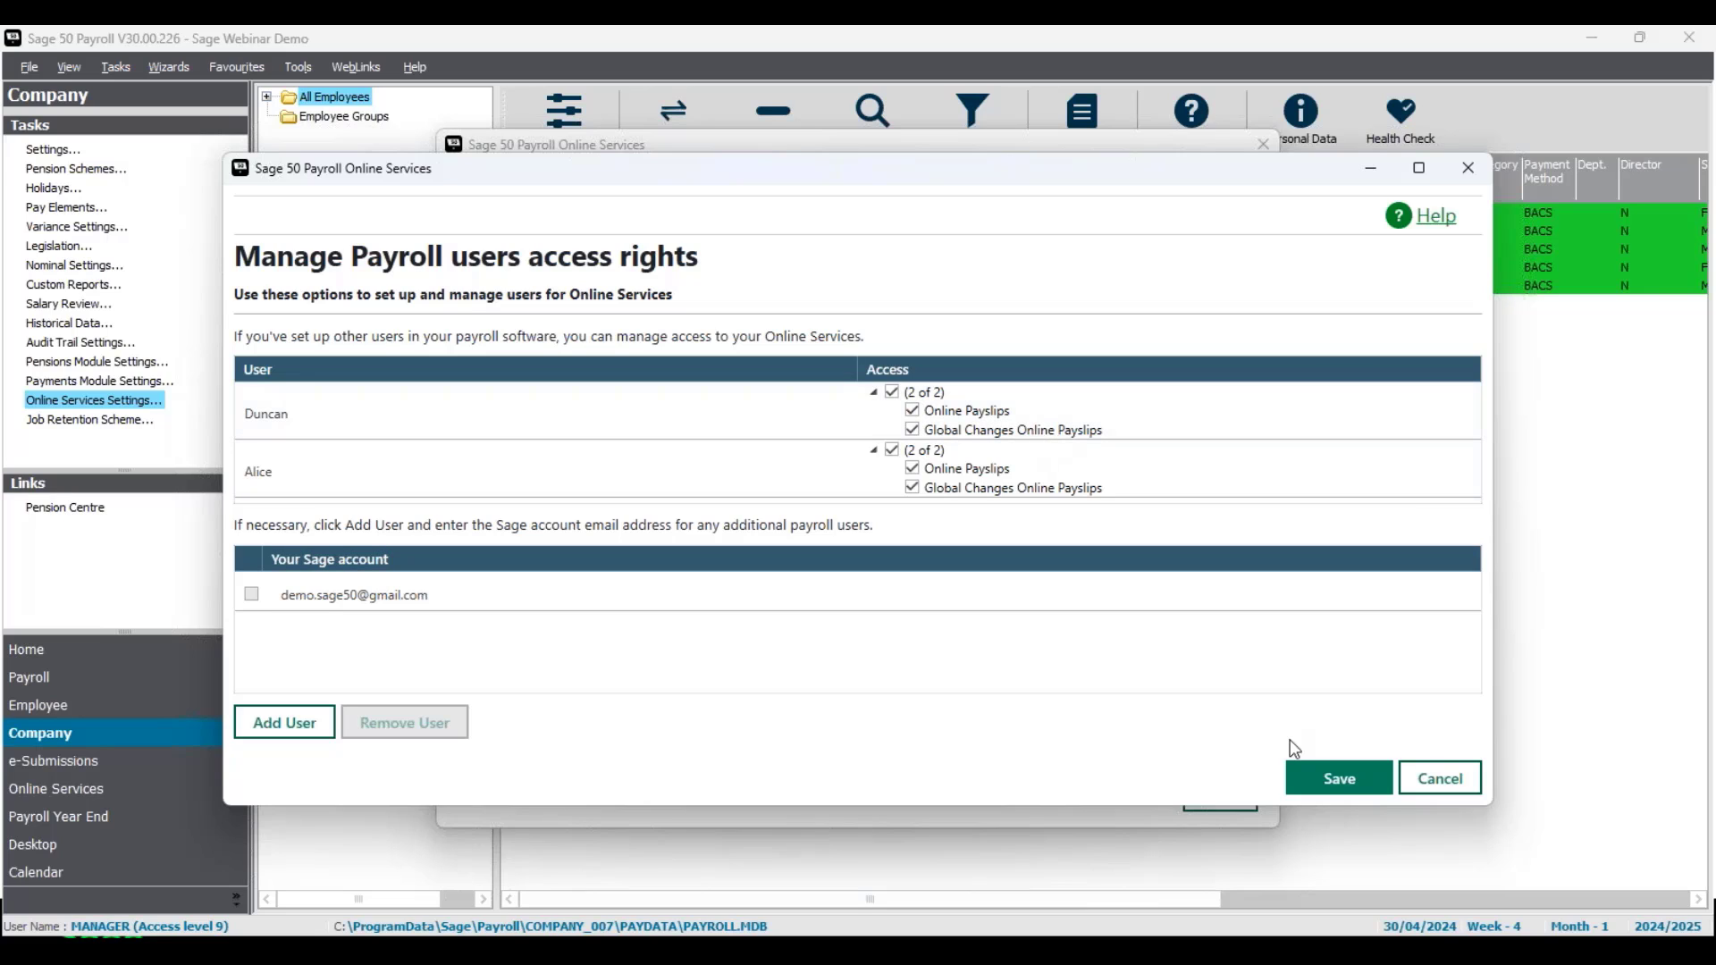
{"action": "left_click", "coordinate": [1340, 778]}
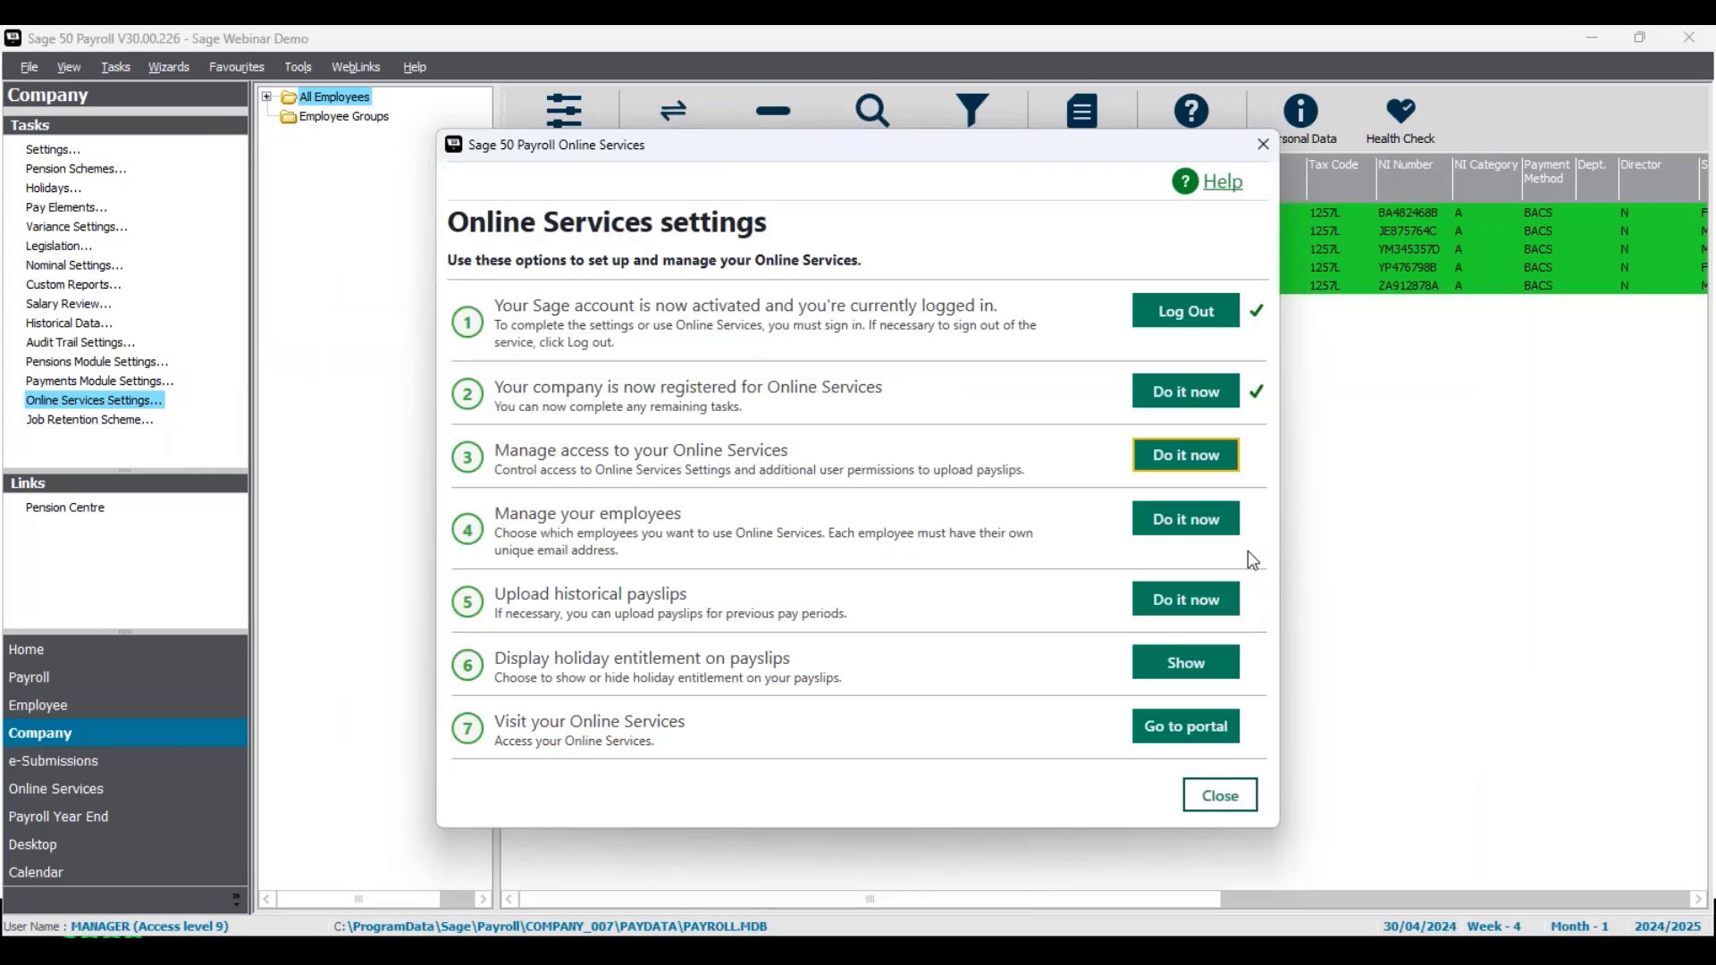
{"action": "left_click", "coordinate": [1206, 525]}
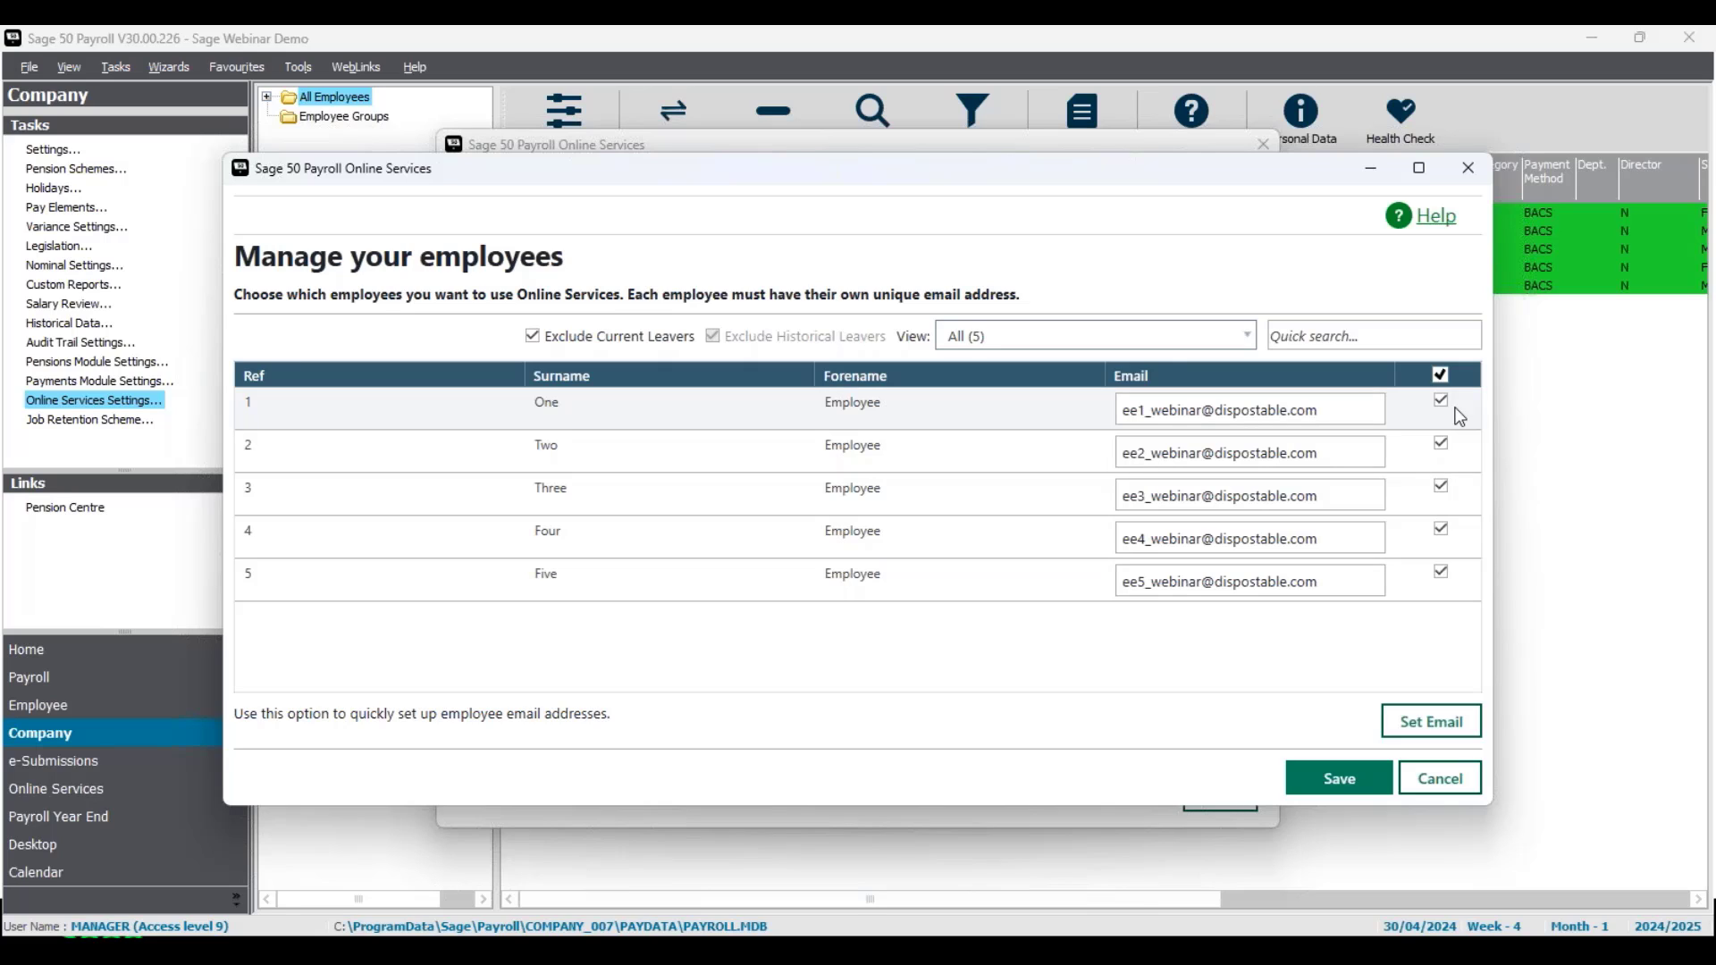
{"action": "left_click", "coordinate": [1338, 534]}
{"action": "key", "text": "BackSpace"}
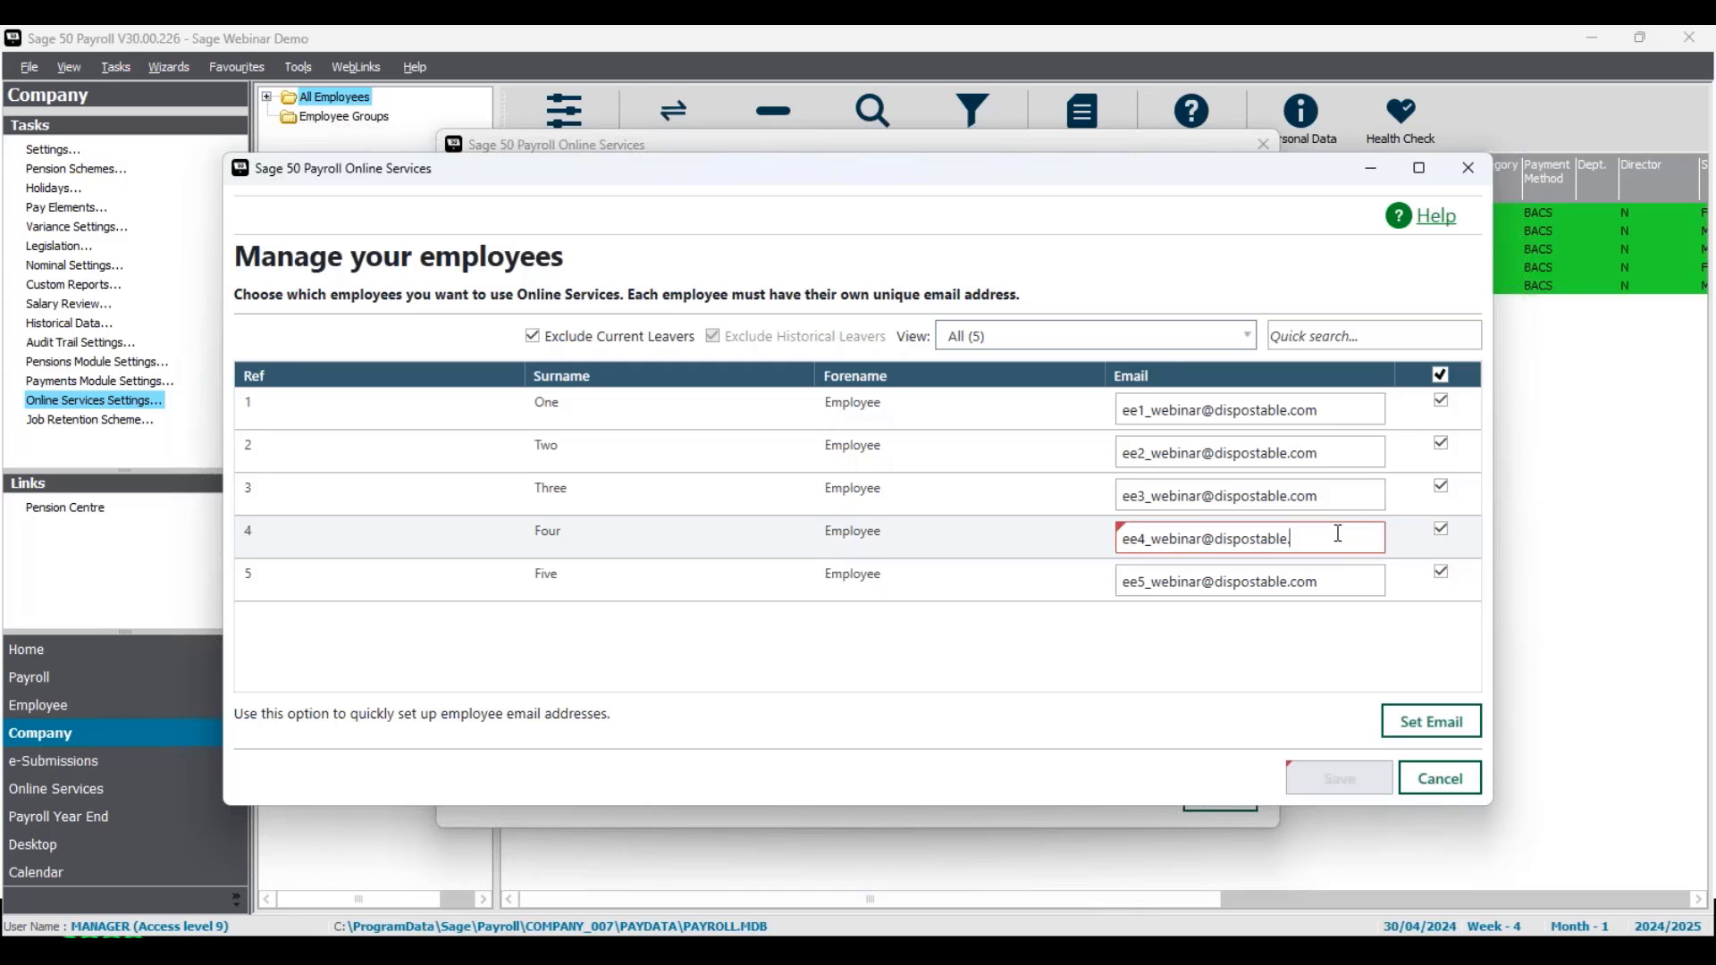
{"action": "type", "text": "m"}
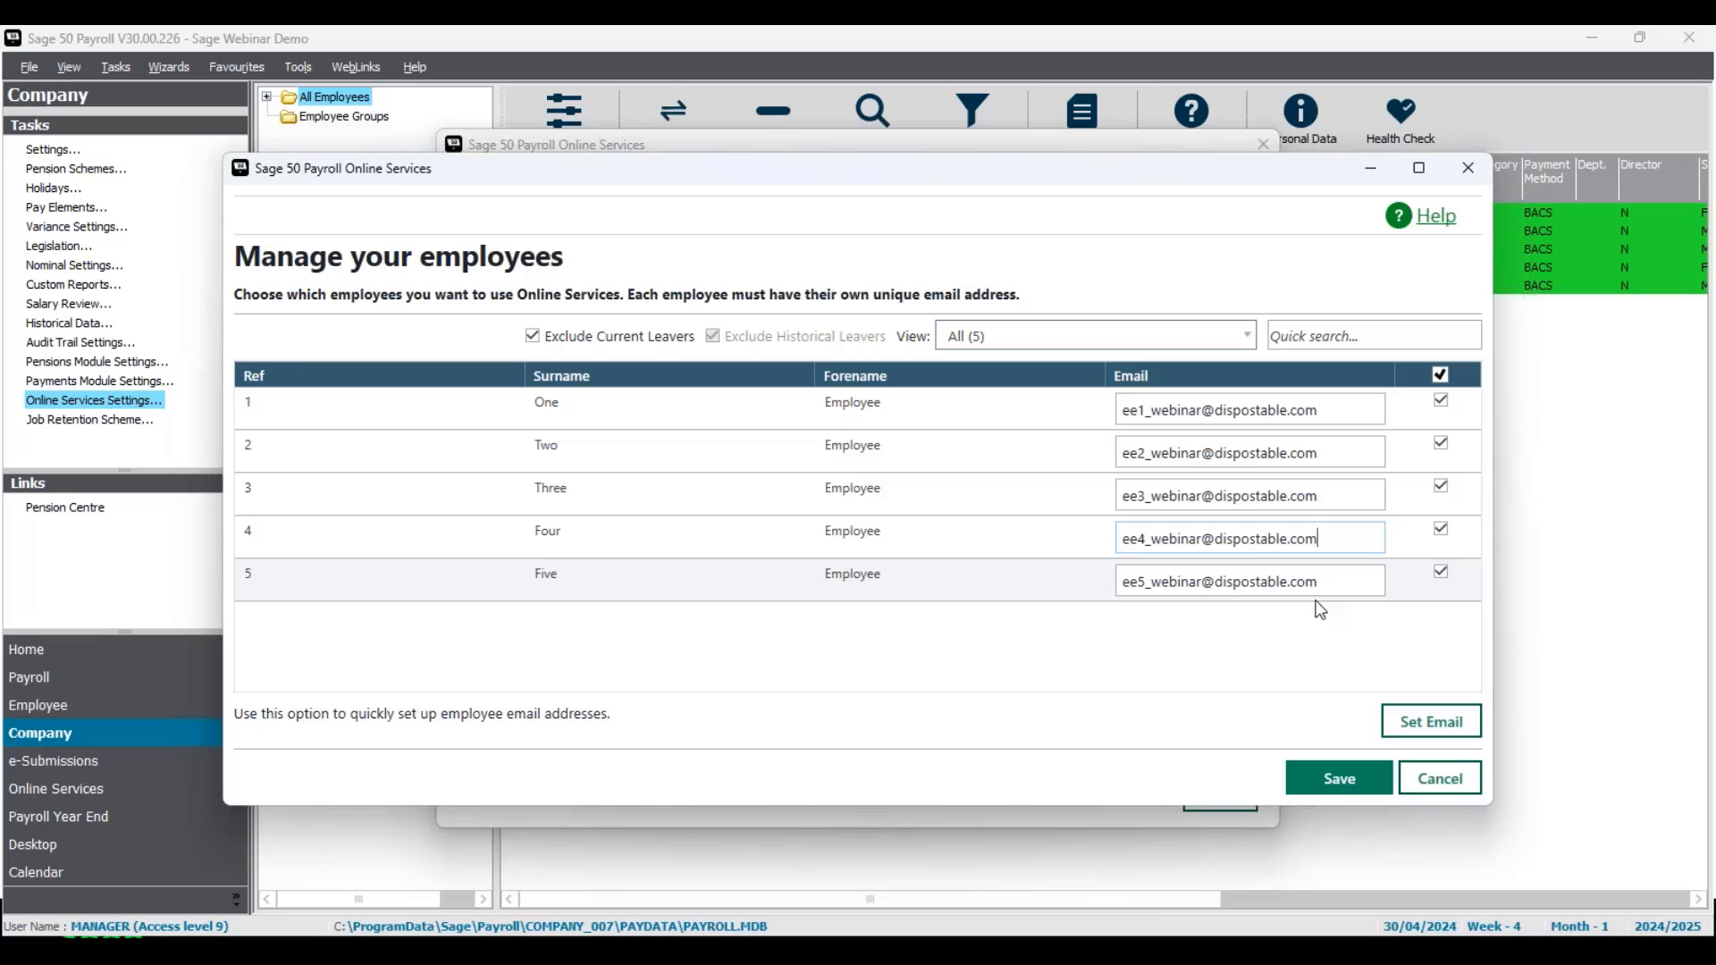
{"action": "left_click", "coordinate": [1340, 779]}
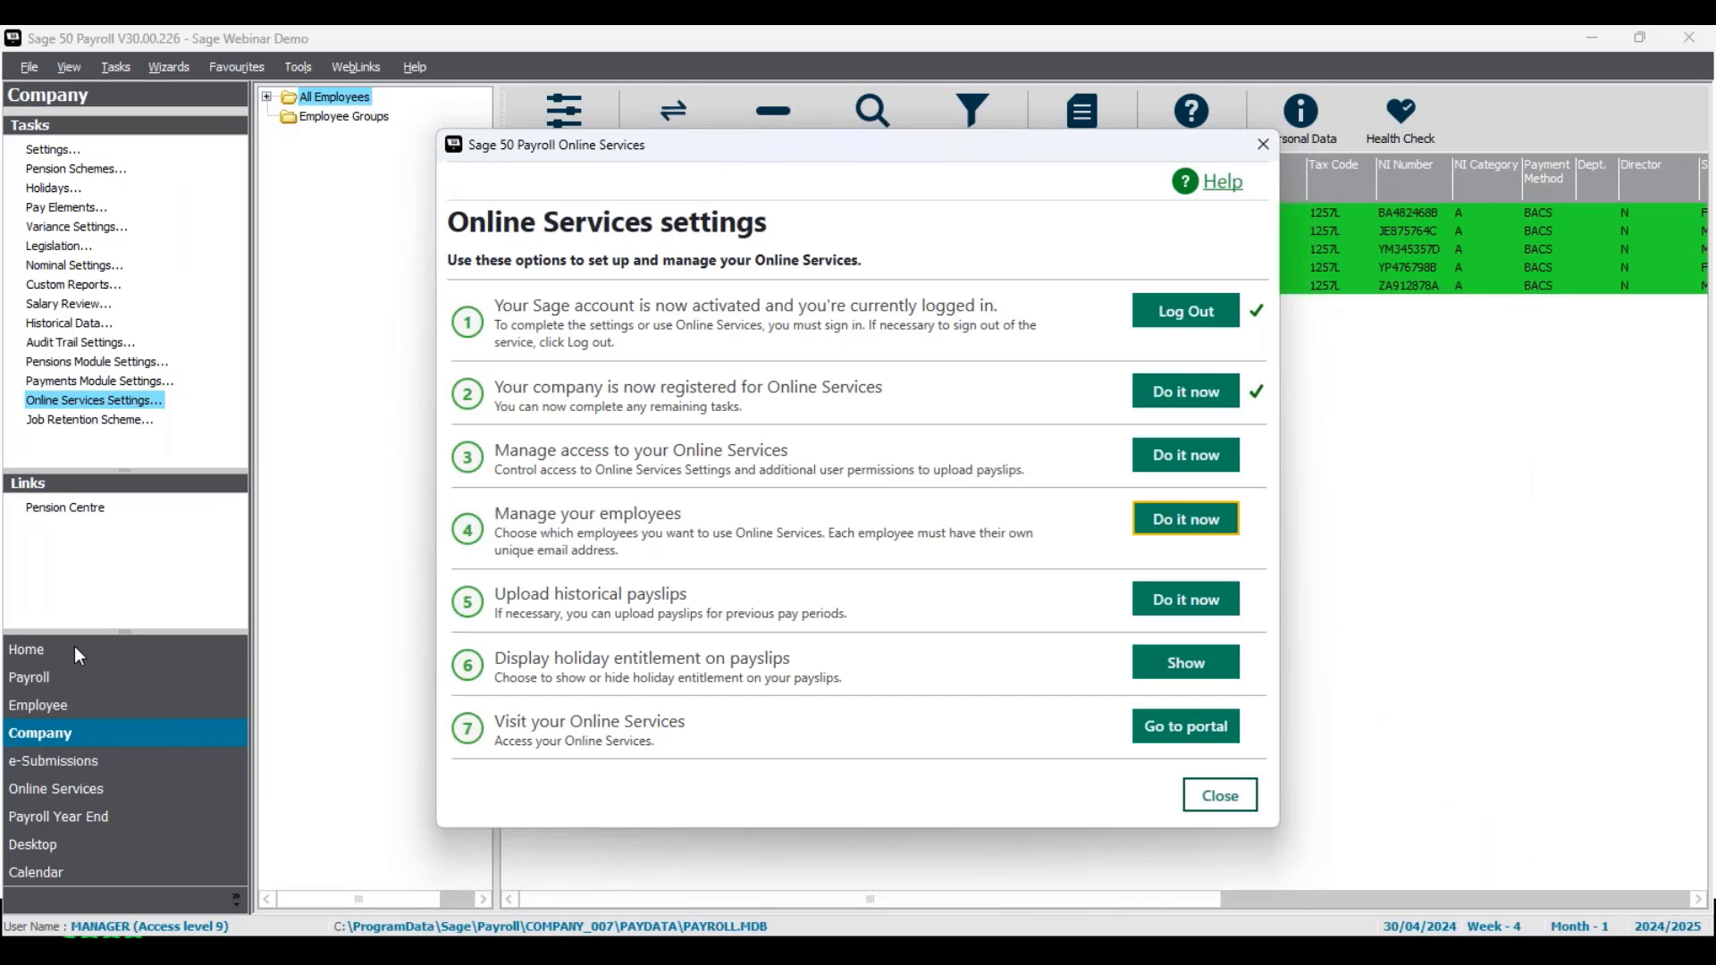
Step: Start the historical payslip upload with From 06/04/2023 and To 05/04/2024
{"action": "left_click", "coordinate": [1228, 603]}
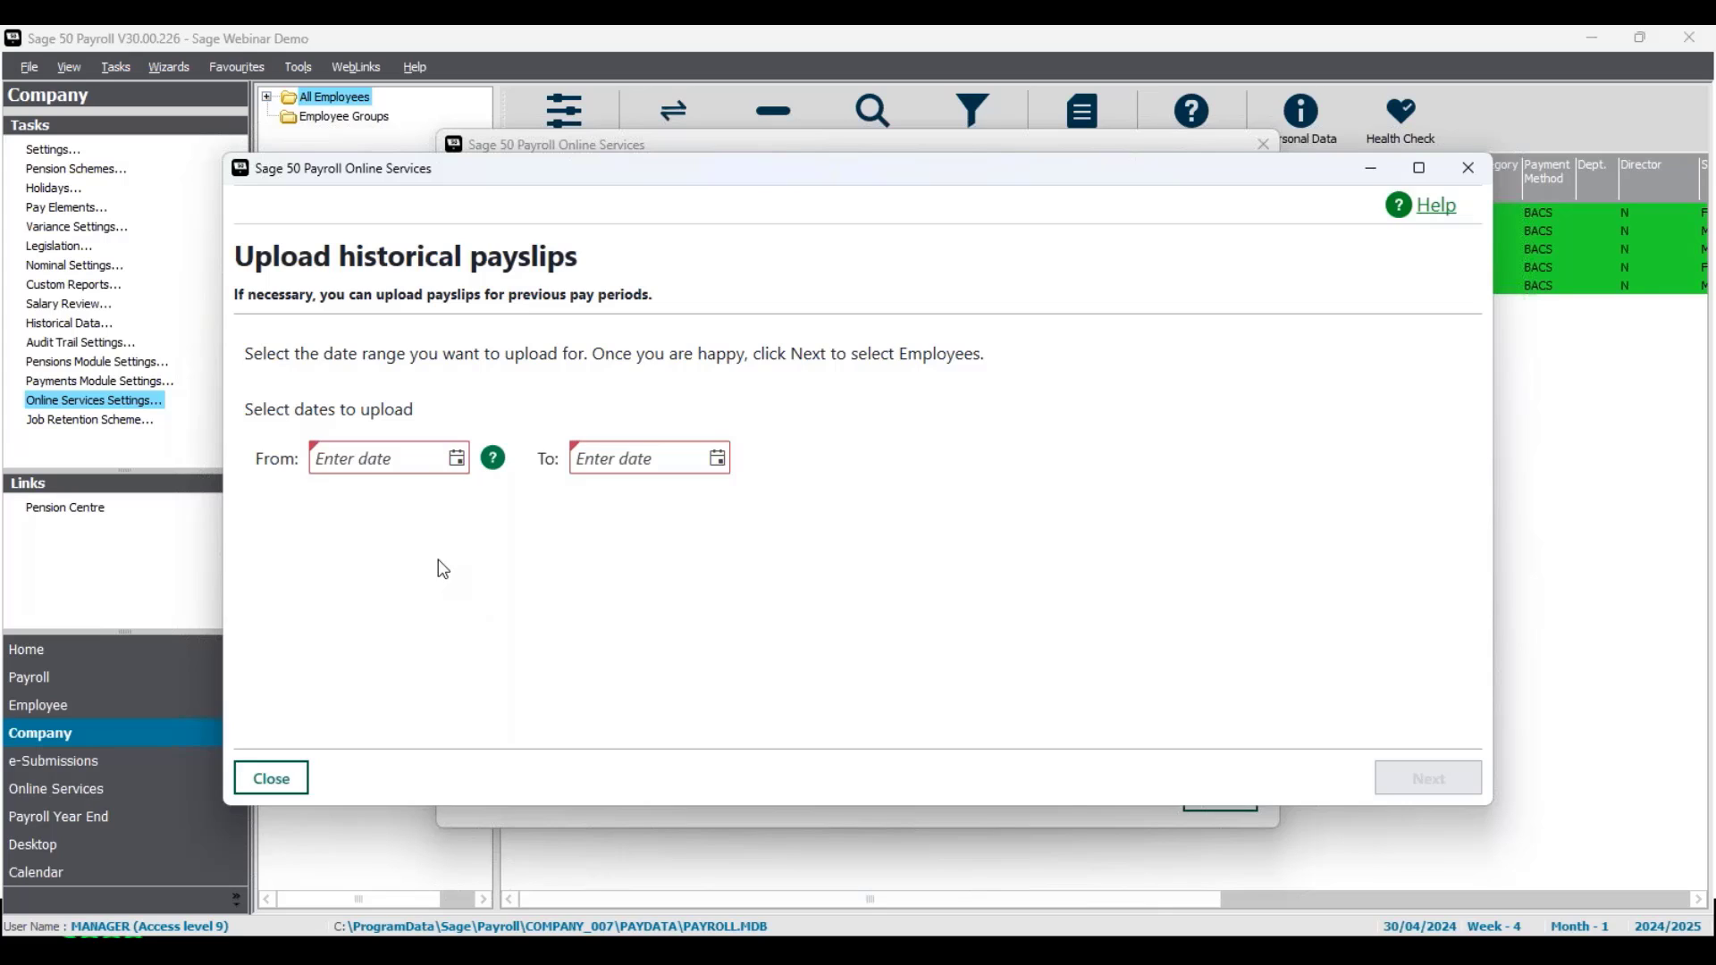
{"action": "left_click", "coordinate": [403, 459]}
{"action": "type", "text": "06/0"}
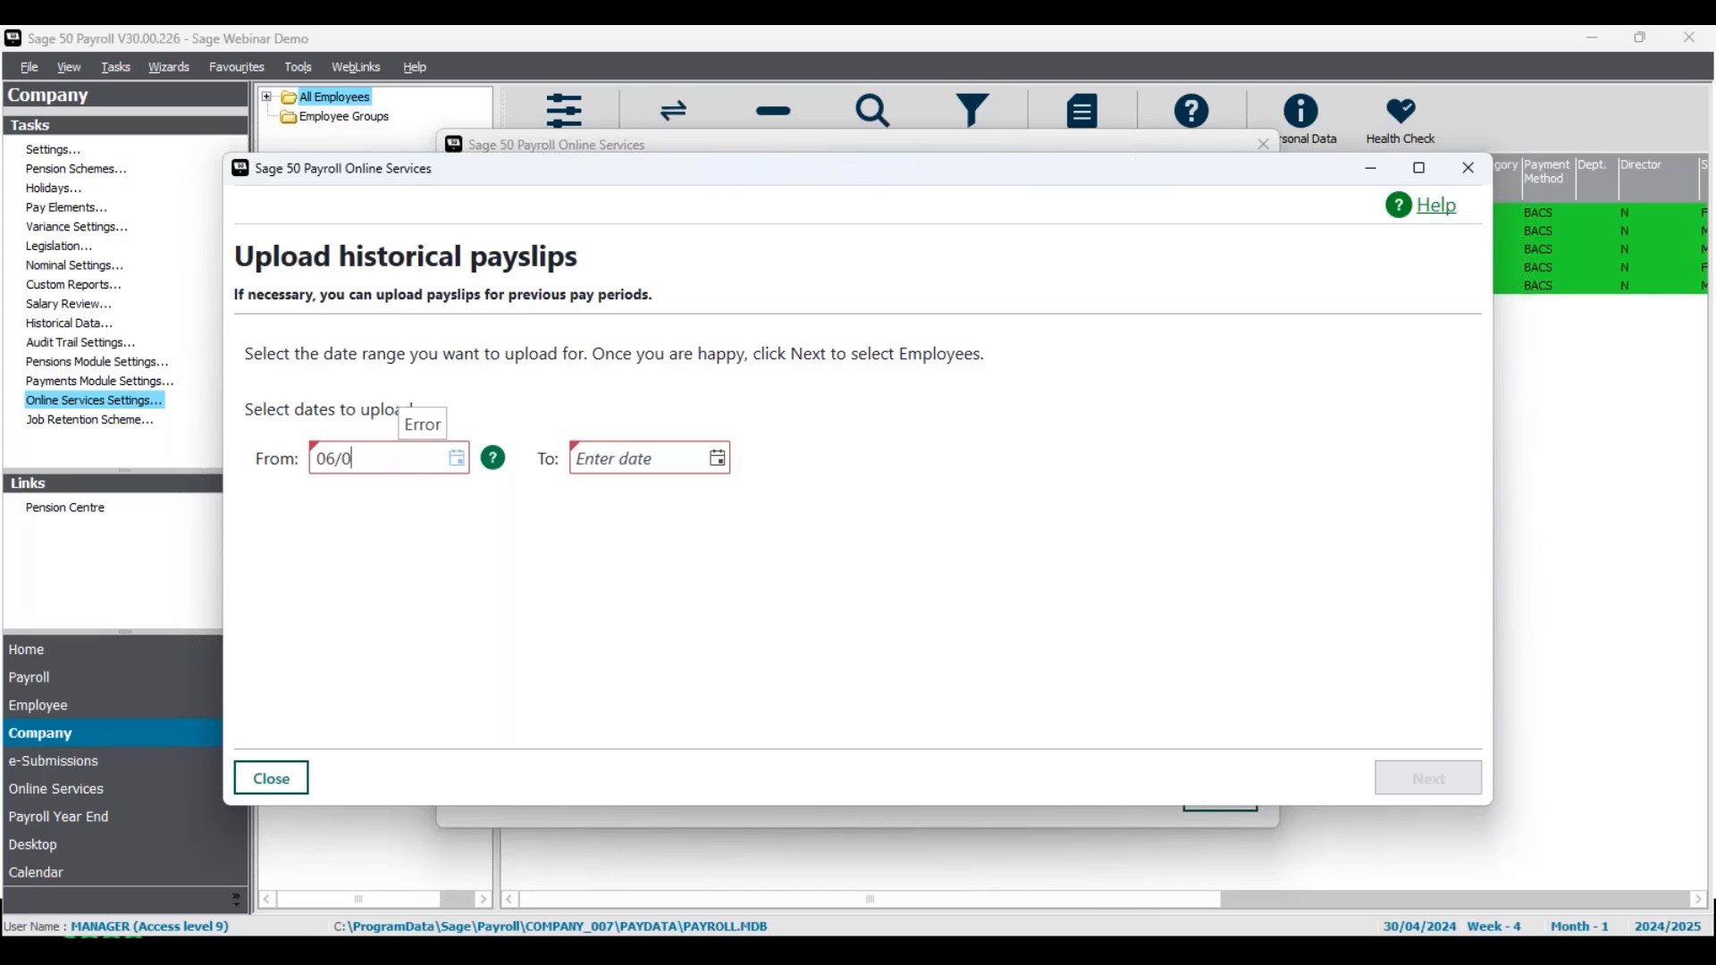
{"action": "type", "text": "4/2023"}
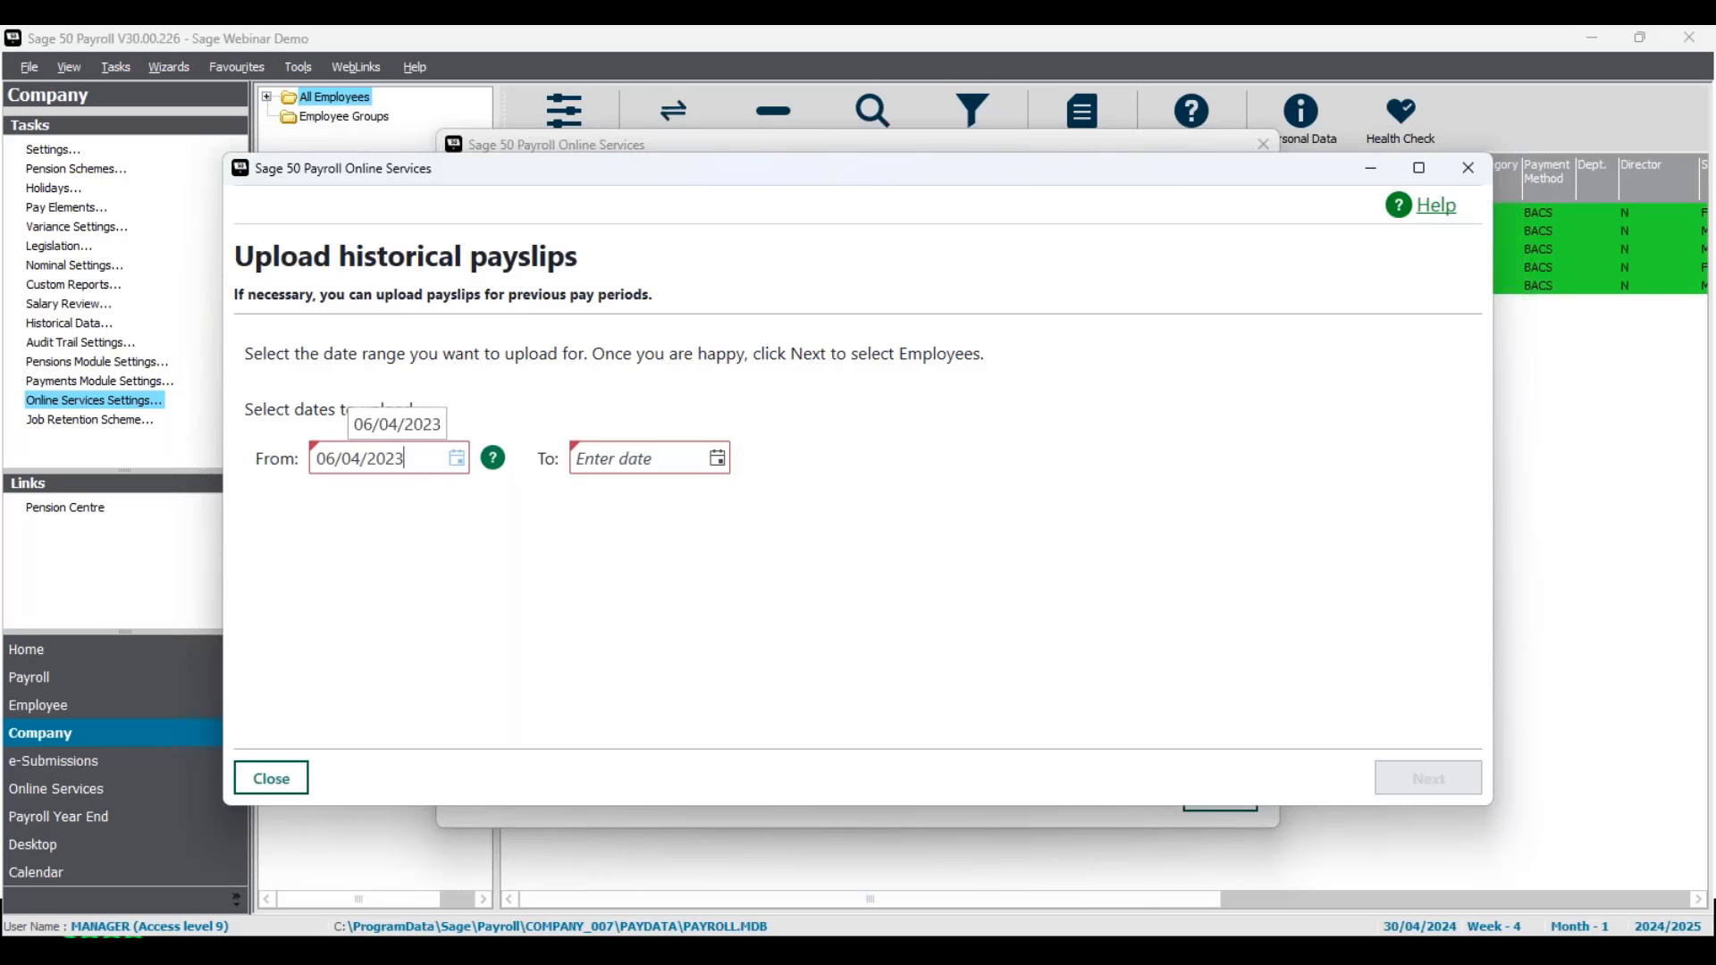
{"action": "left_click", "coordinate": [616, 463]}
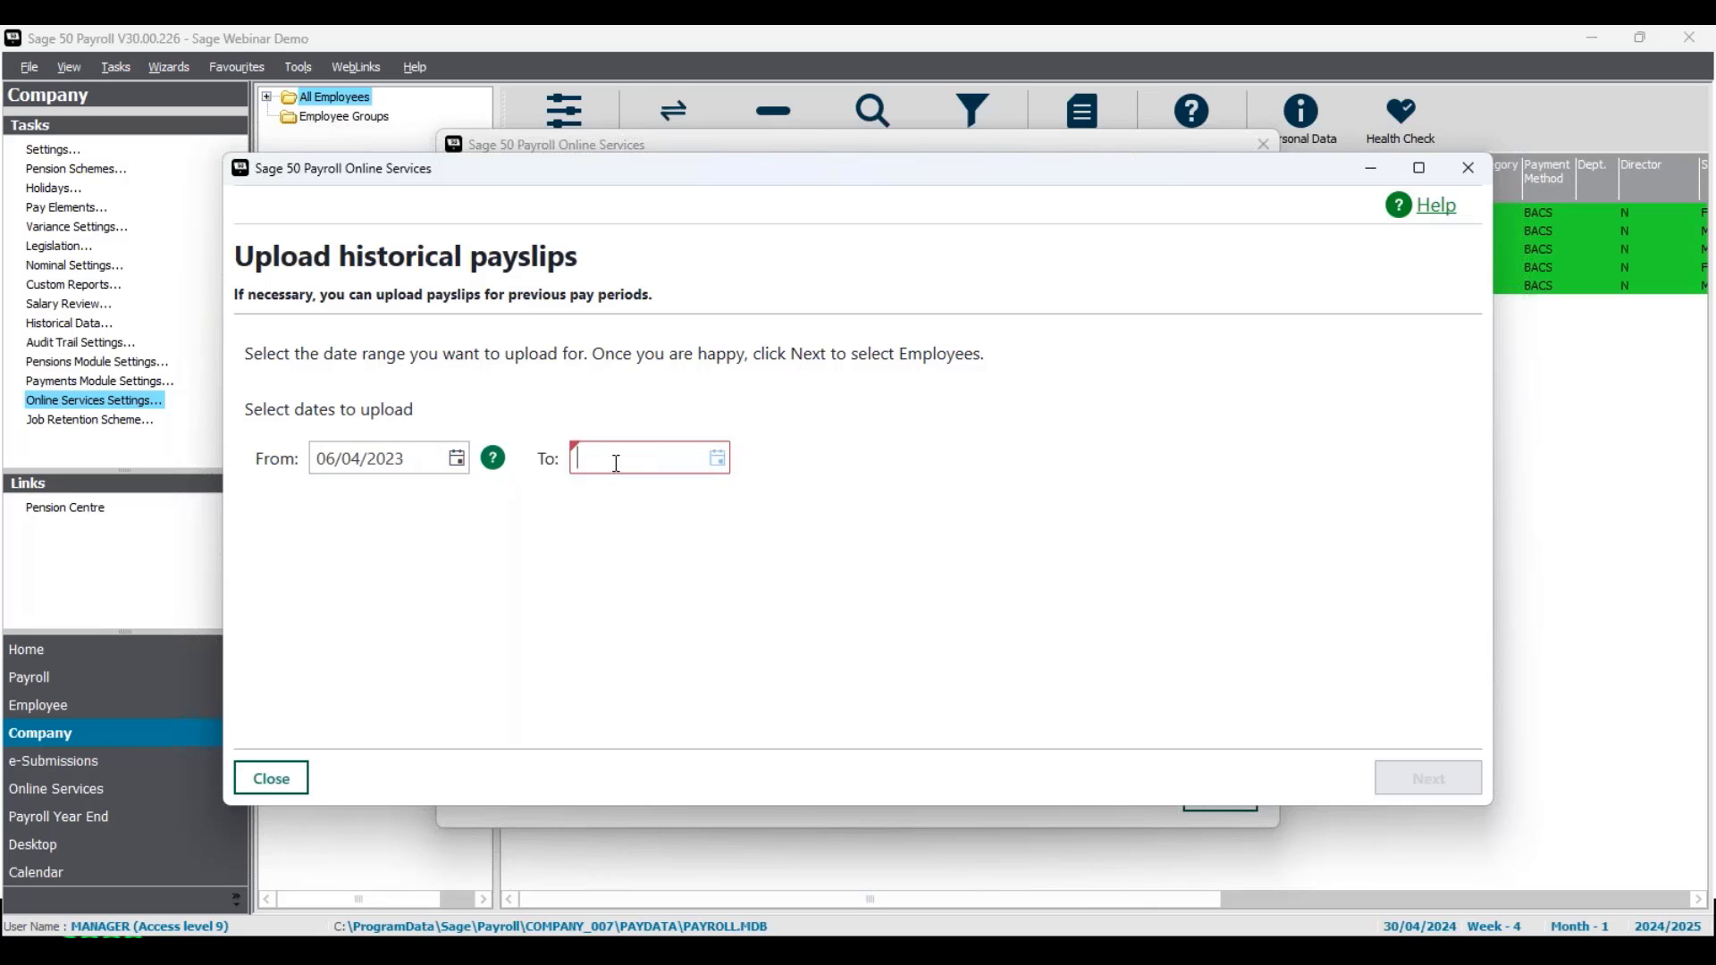
{"action": "type", "text": "0"}
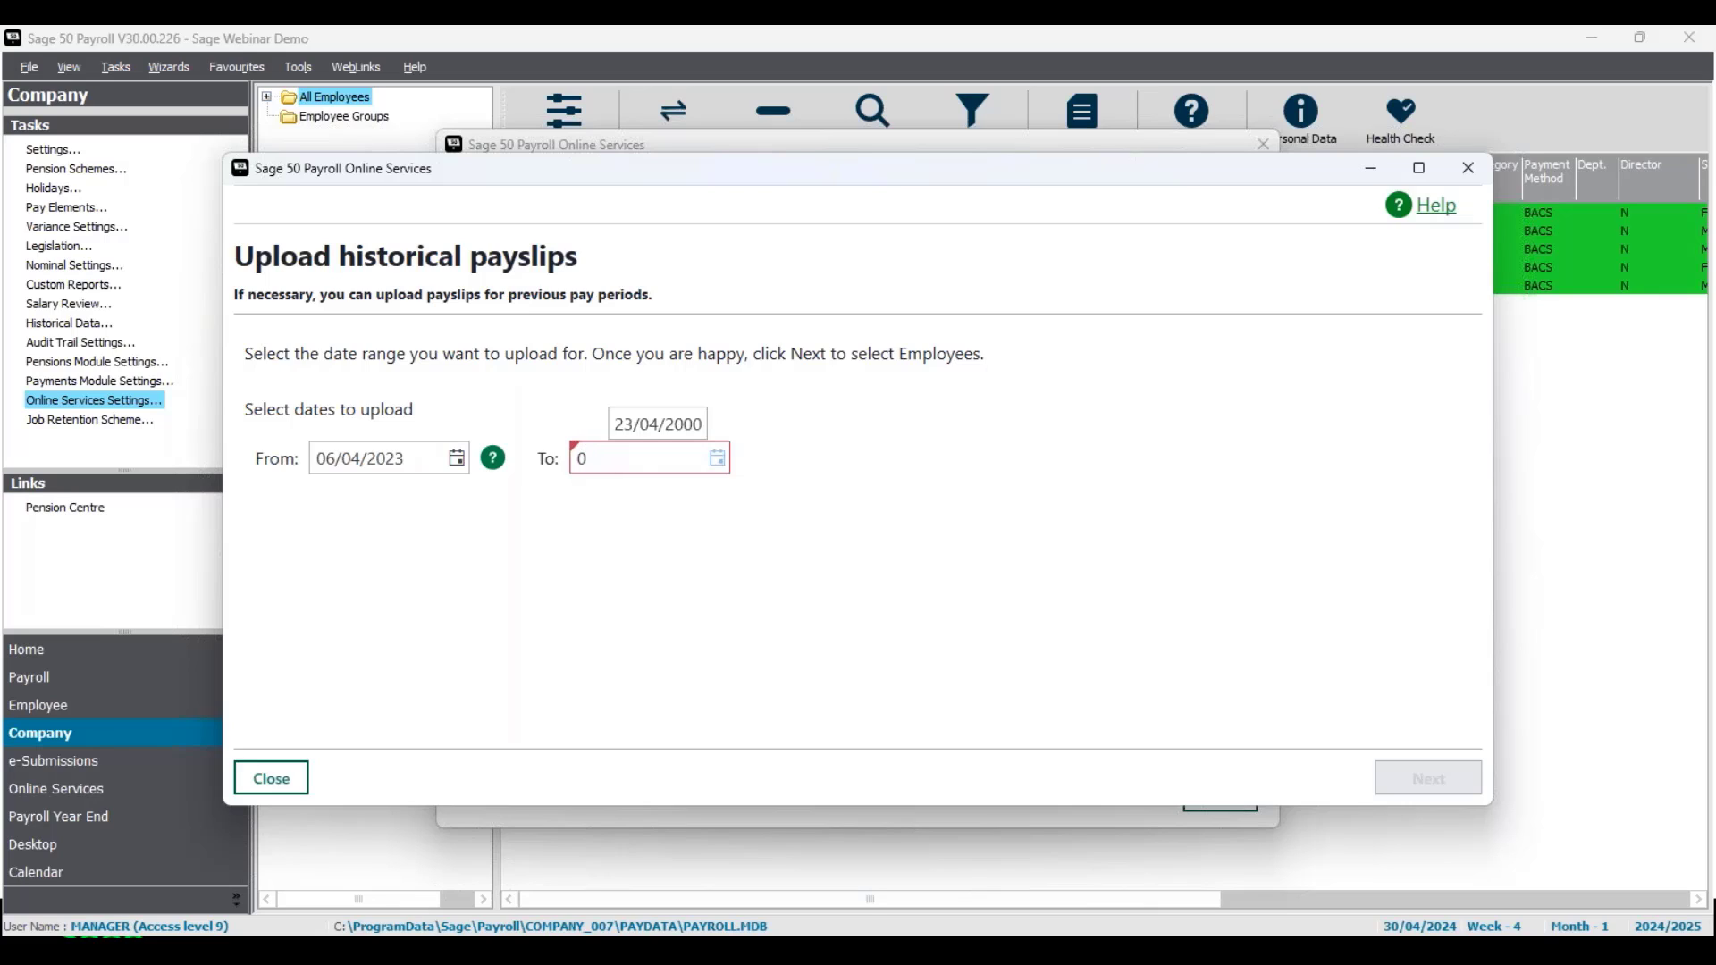
{"action": "type", "text": "5/04/2024"}
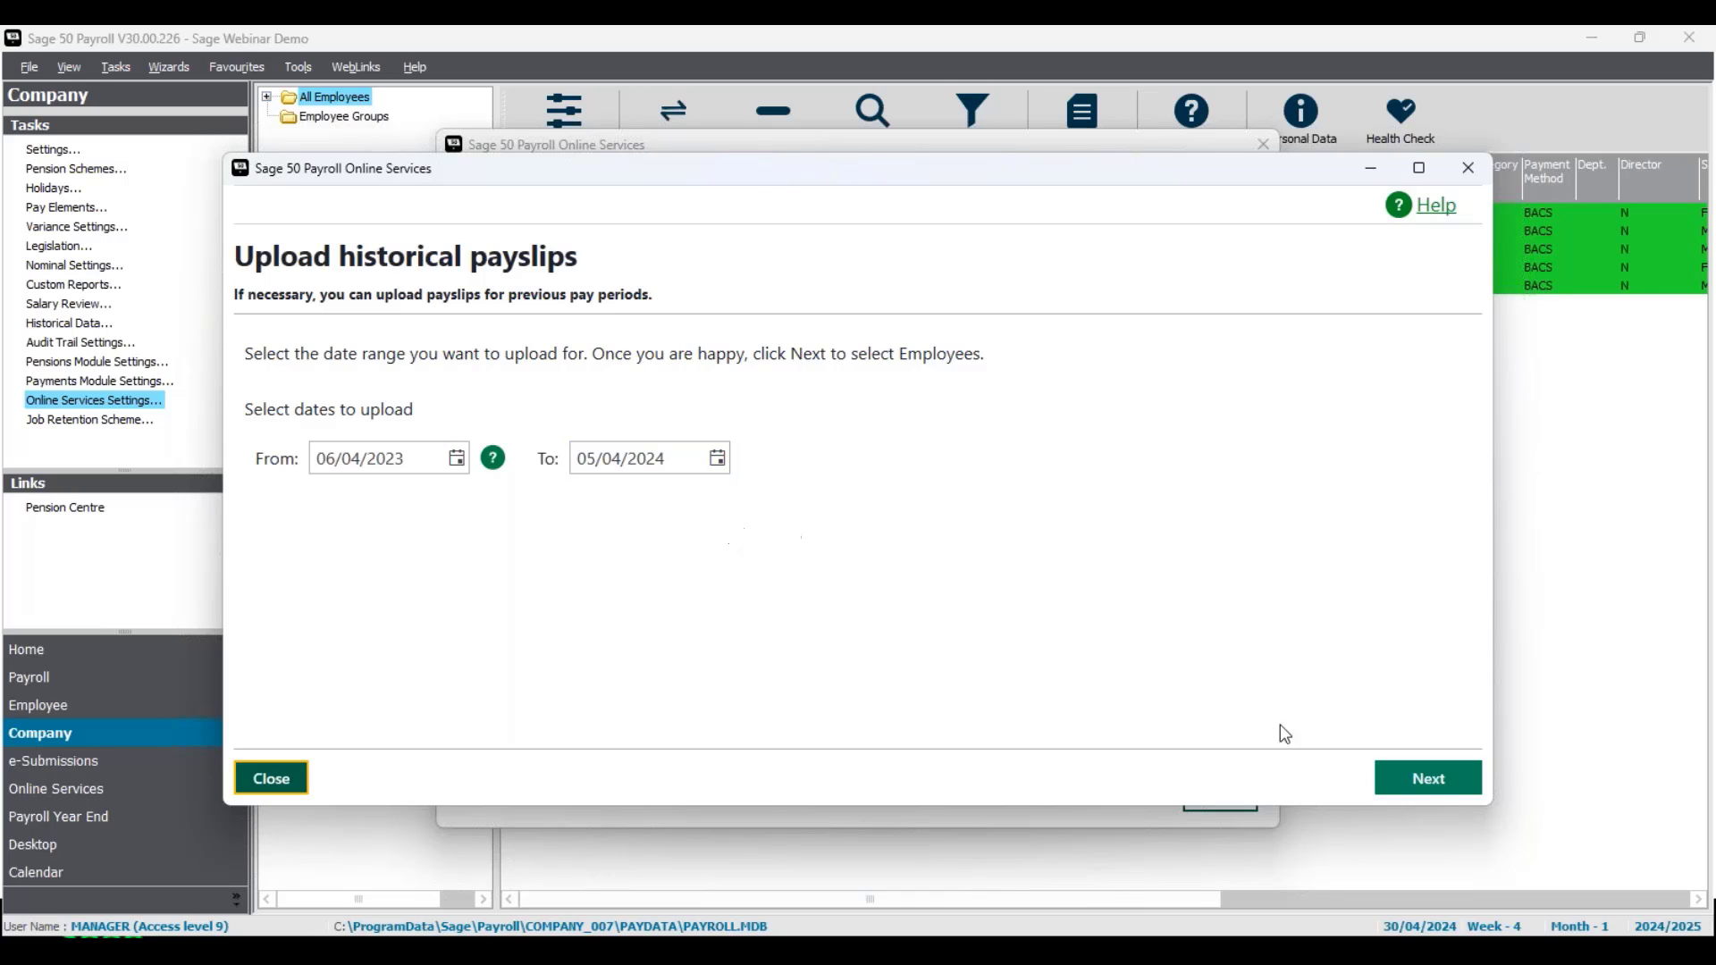
Step: Tick Employee One and Two, then the header checkbox so all 5 of 5 employees are selected
{"action": "left_click", "coordinate": [1430, 779]}
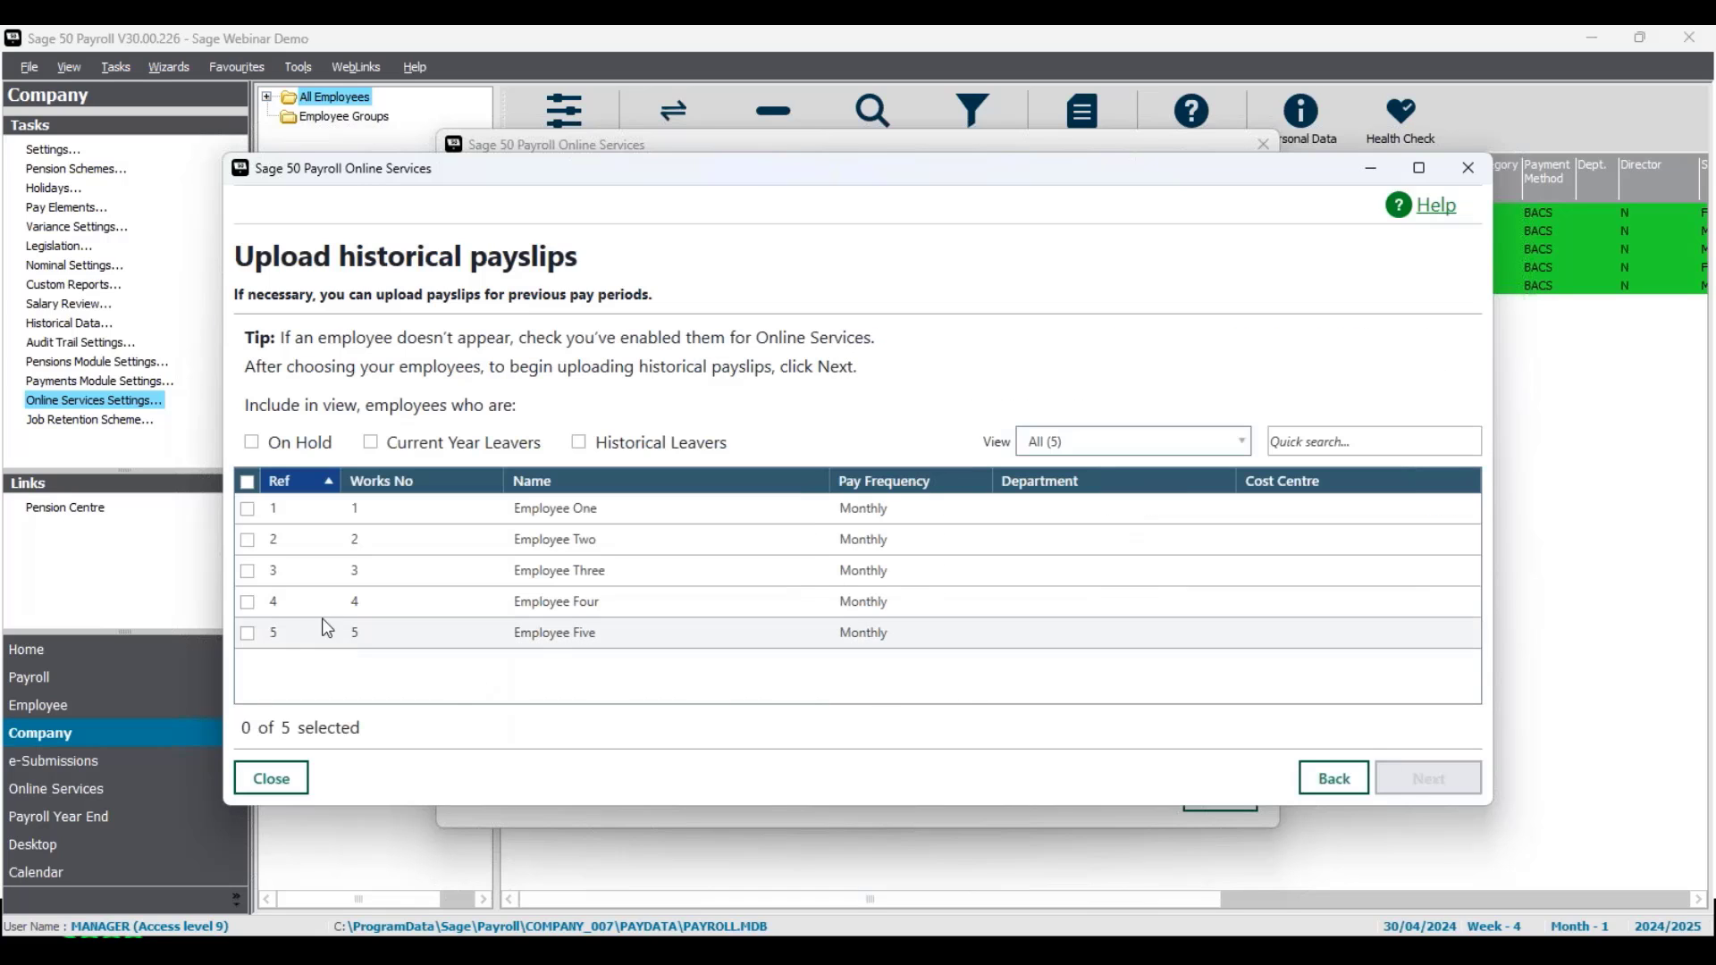
{"action": "left_click", "coordinate": [247, 509]}
{"action": "left_click", "coordinate": [247, 540]}
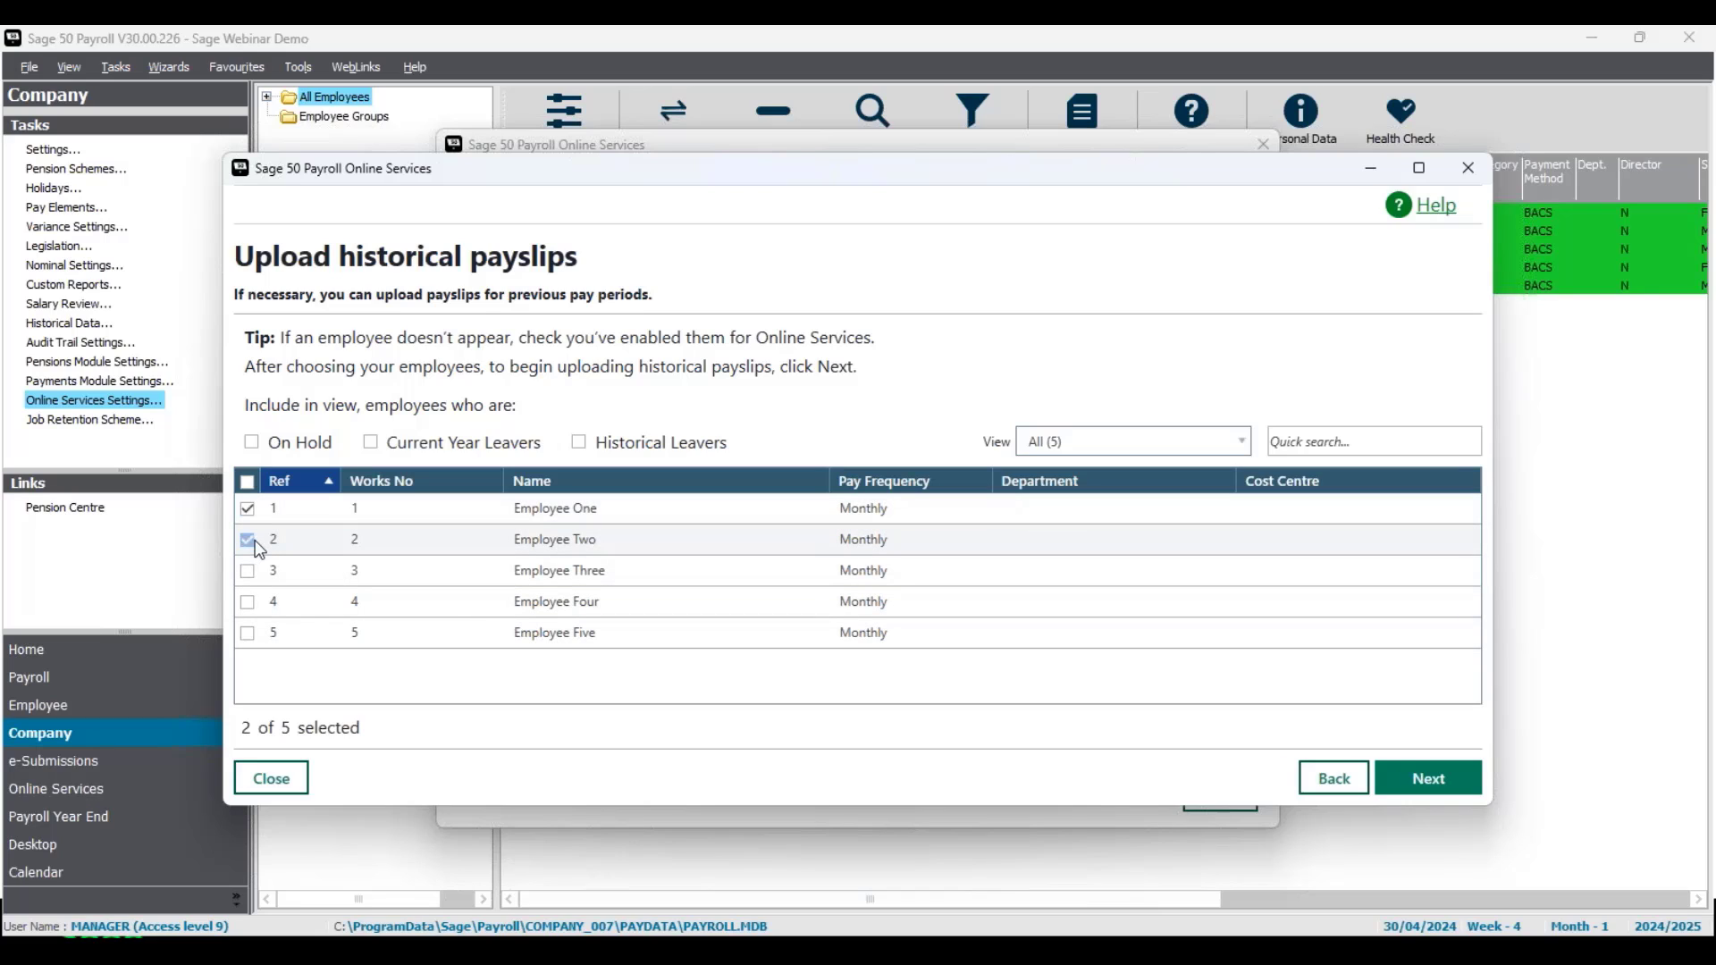
{"action": "left_click", "coordinate": [250, 484]}
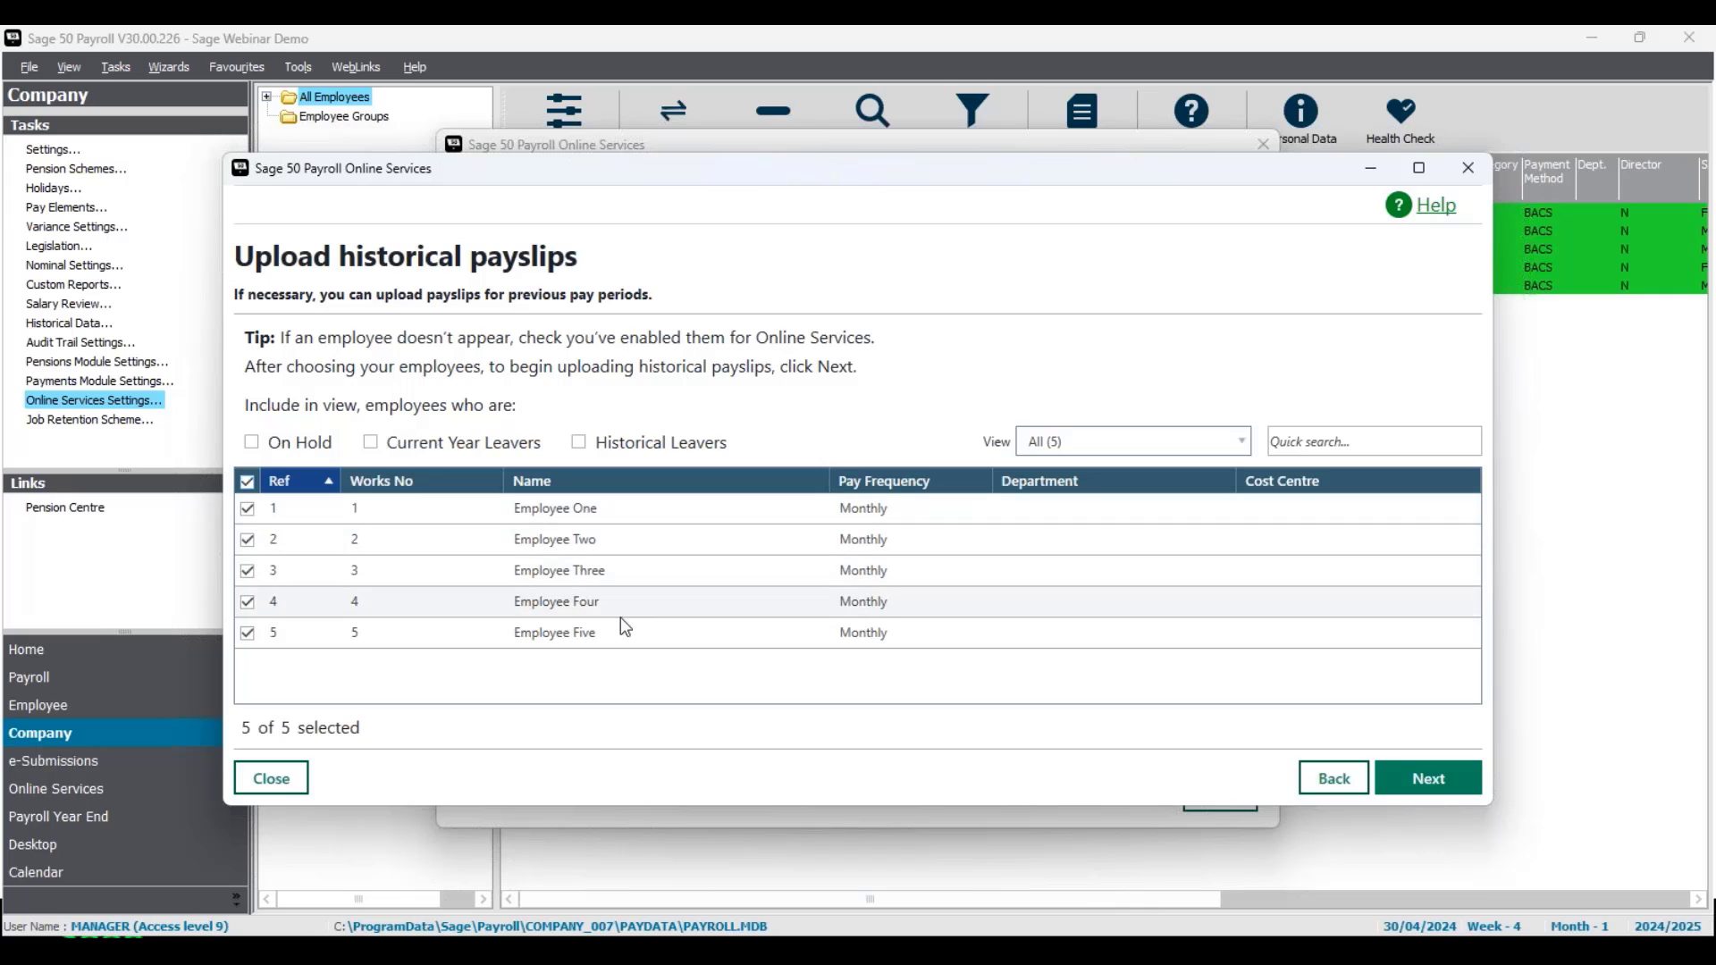
Step: Review the summary of 60 payslips and publish them to employees
{"action": "left_click", "coordinate": [1429, 779]}
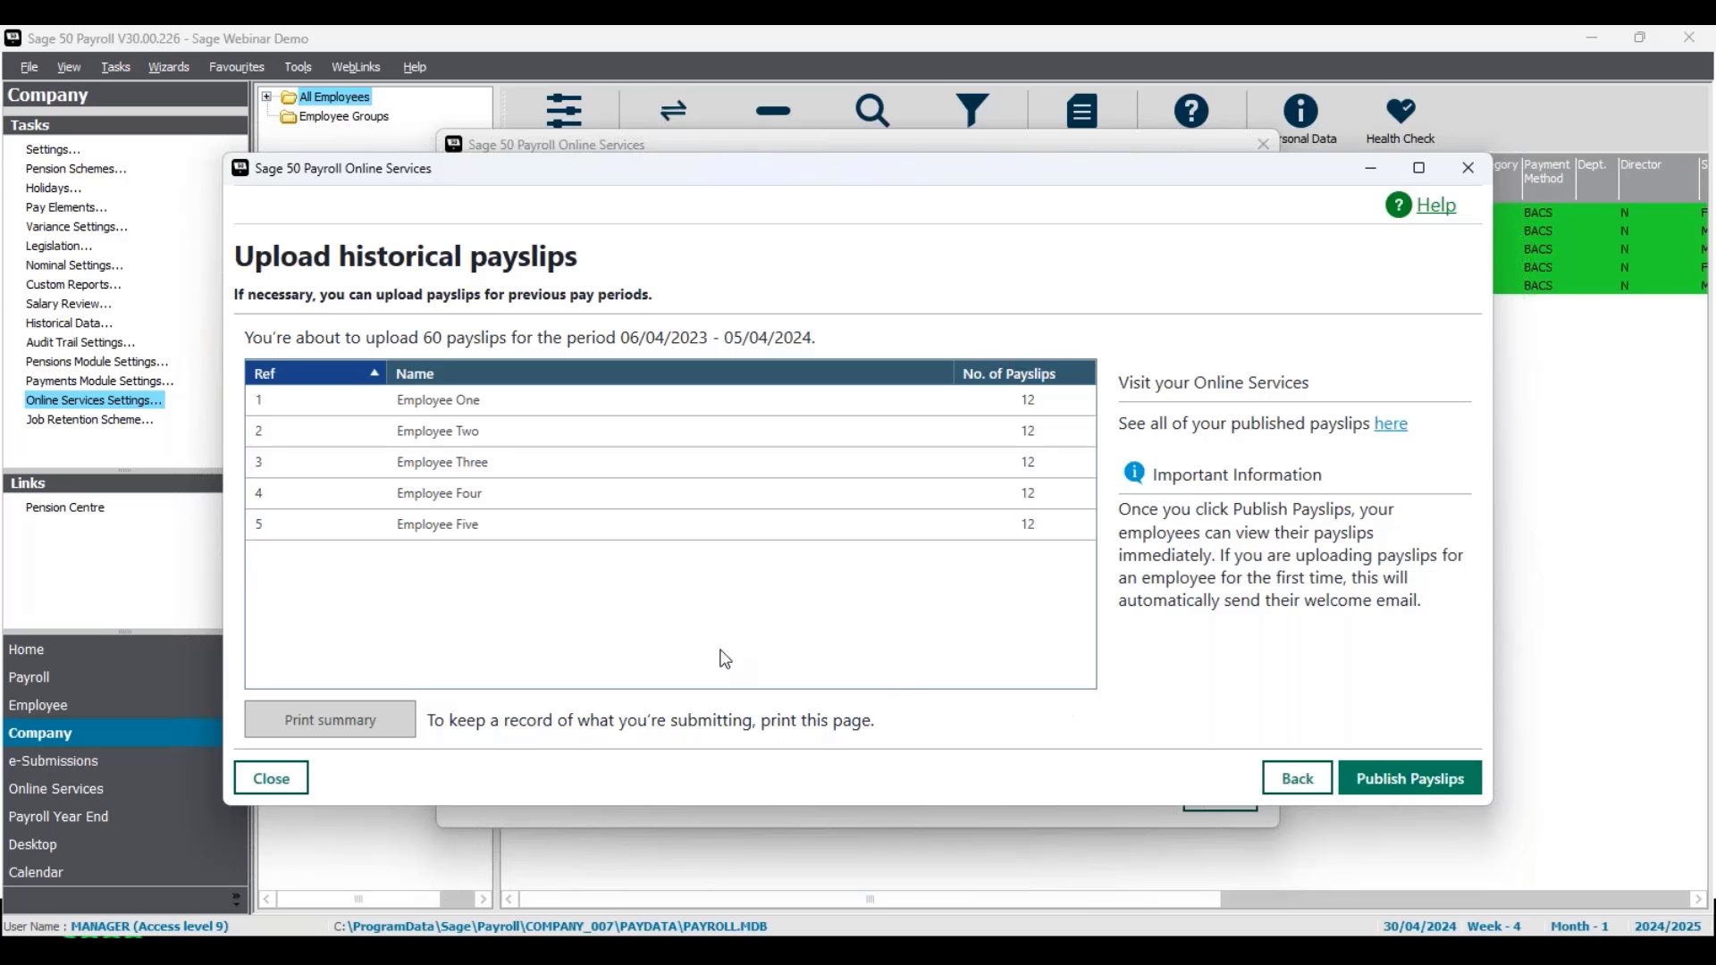
{"action": "left_click", "coordinate": [272, 780]}
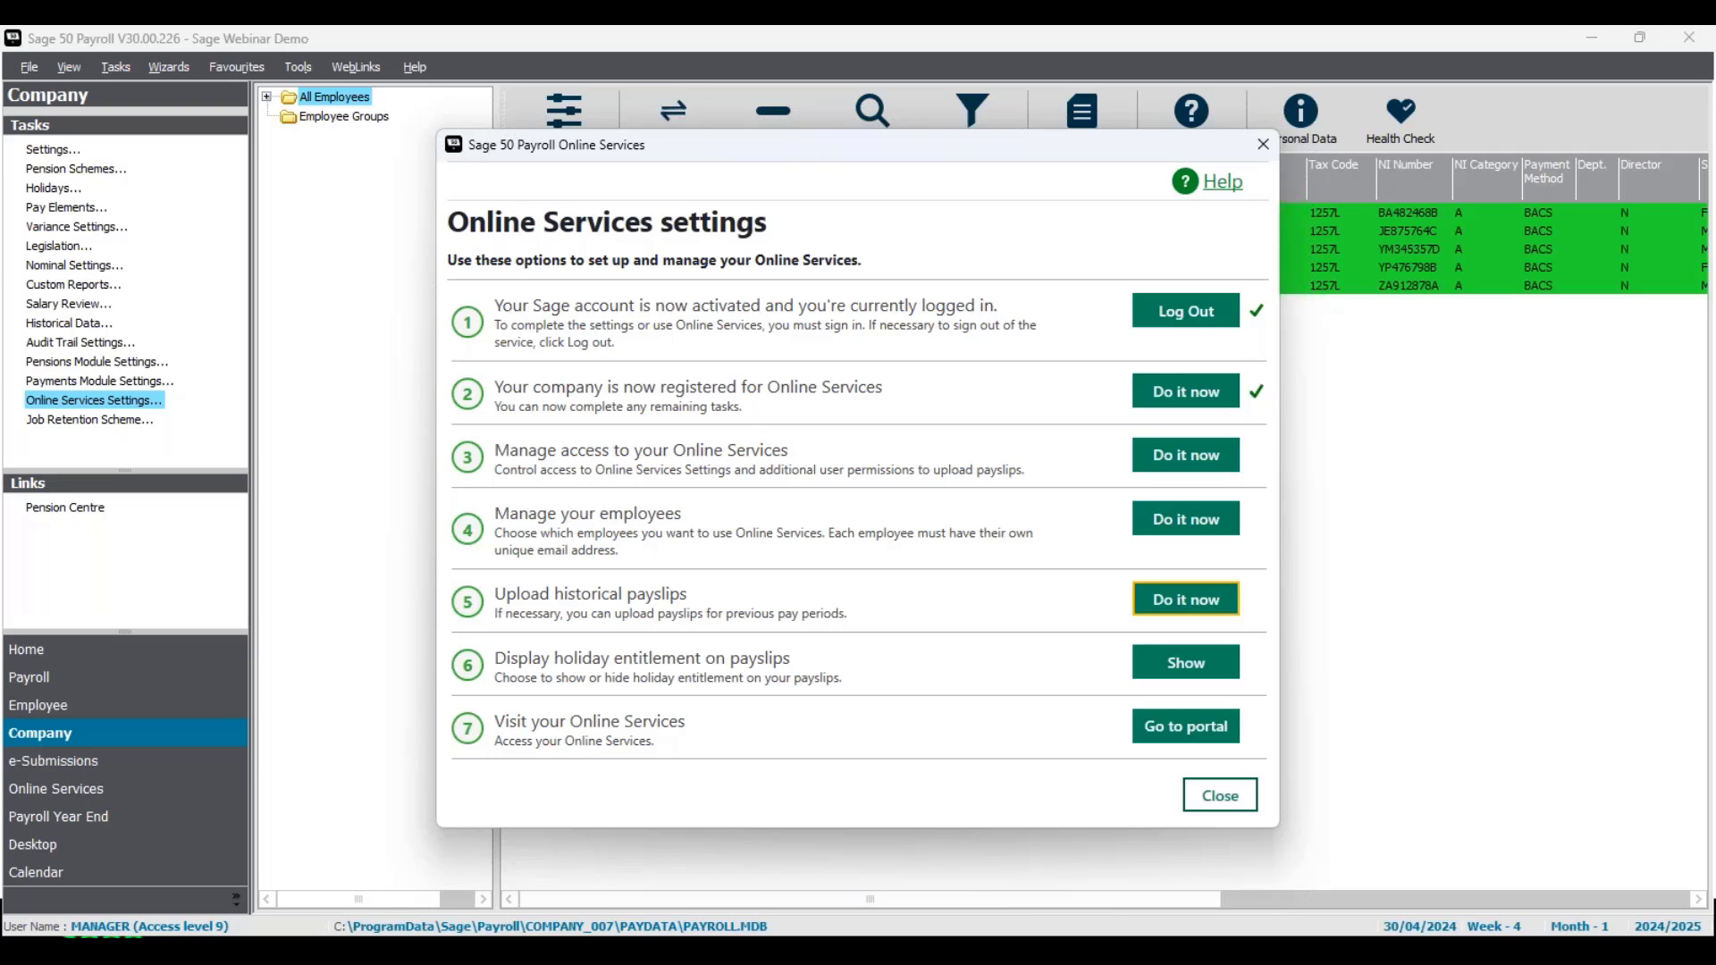
{"action": "left_click", "coordinate": [1185, 681]}
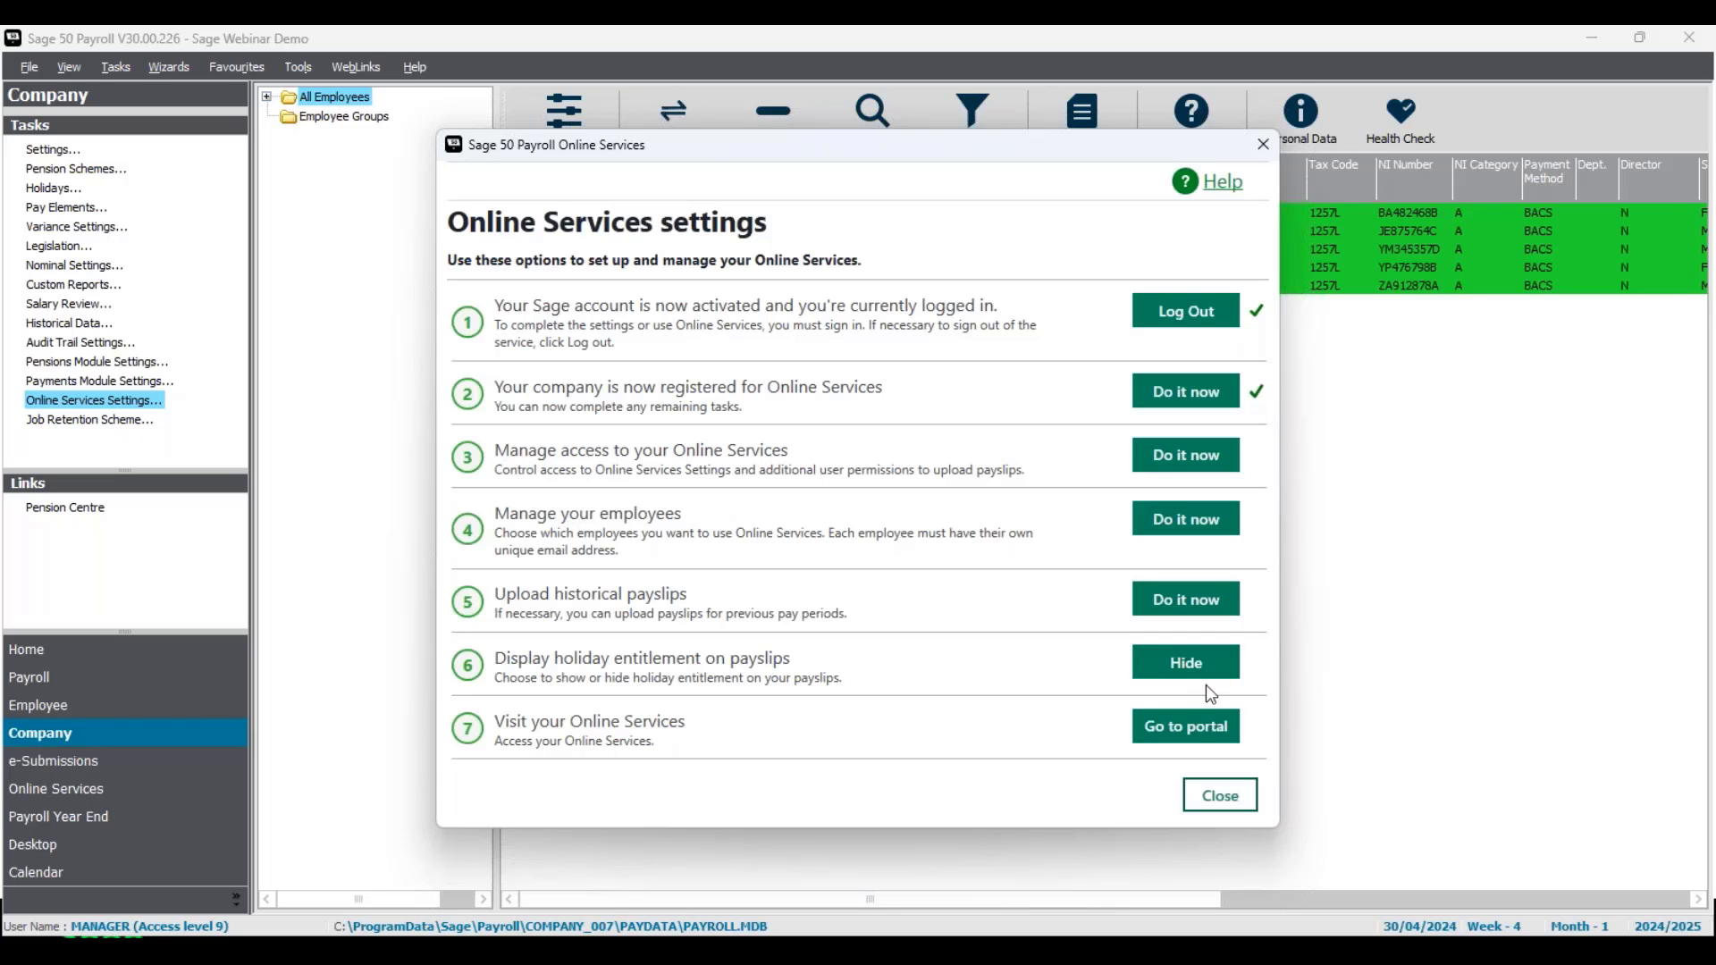
{"action": "left_click", "coordinate": [1186, 670]}
Step: Open the Sage HR portal sign-in page, then minimise the browser
{"action": "left_click", "coordinate": [1188, 737]}
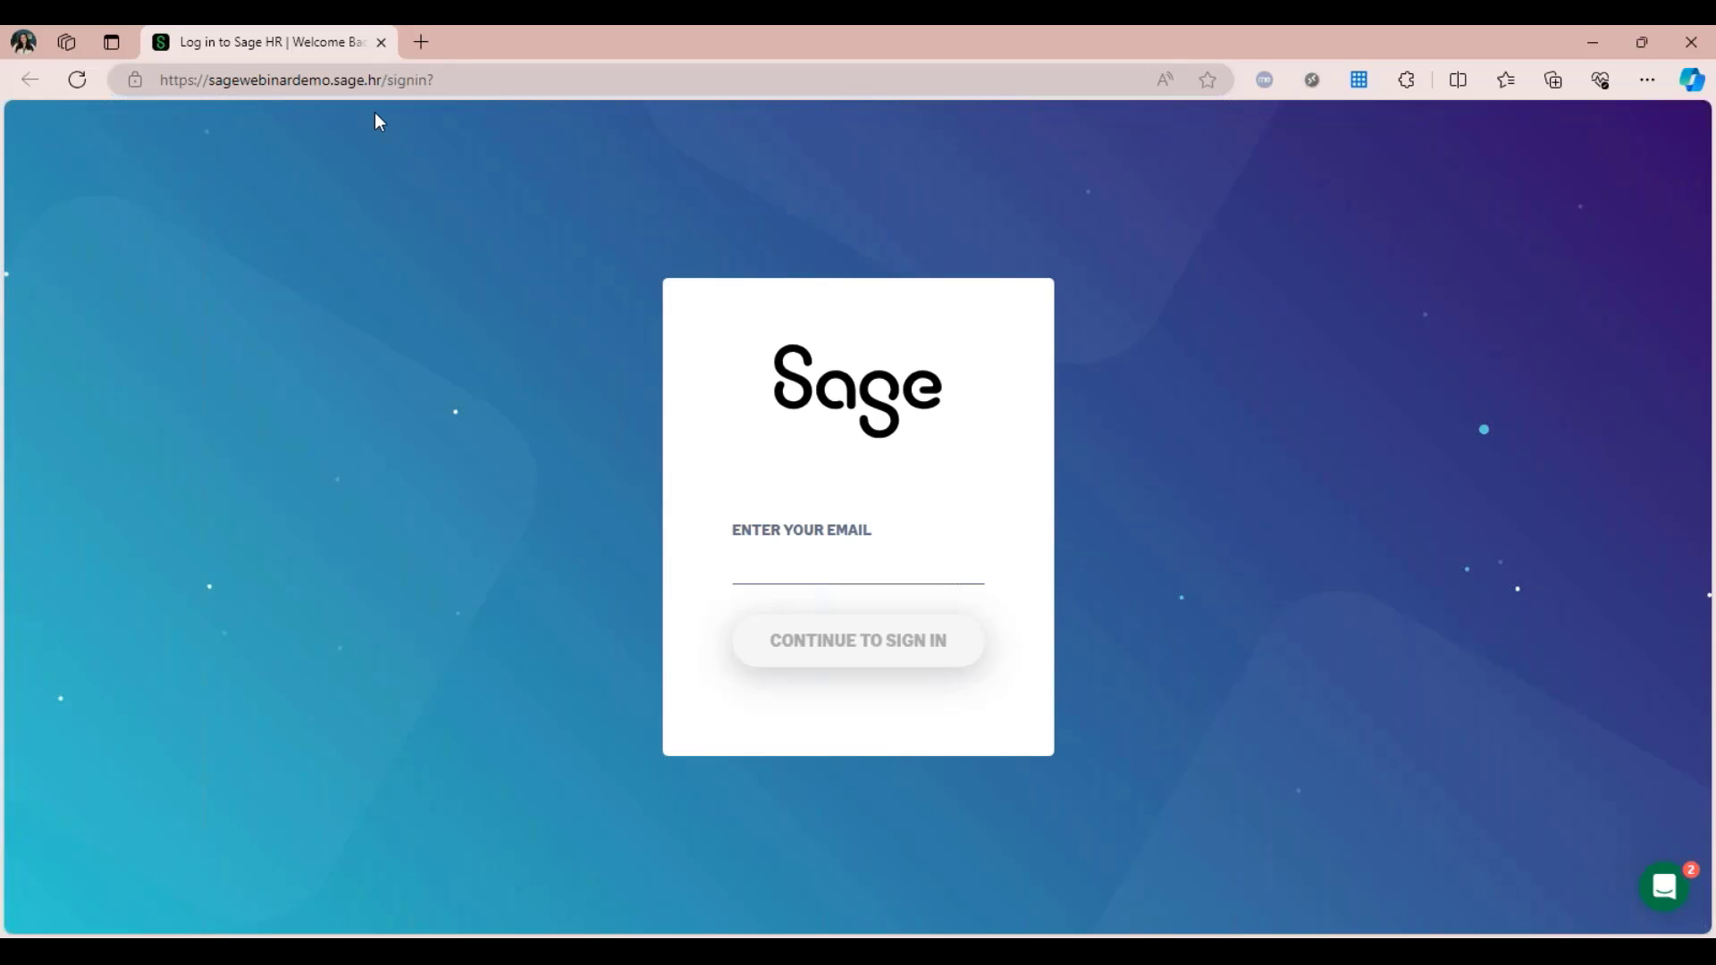
{"action": "left_click", "coordinate": [1595, 44]}
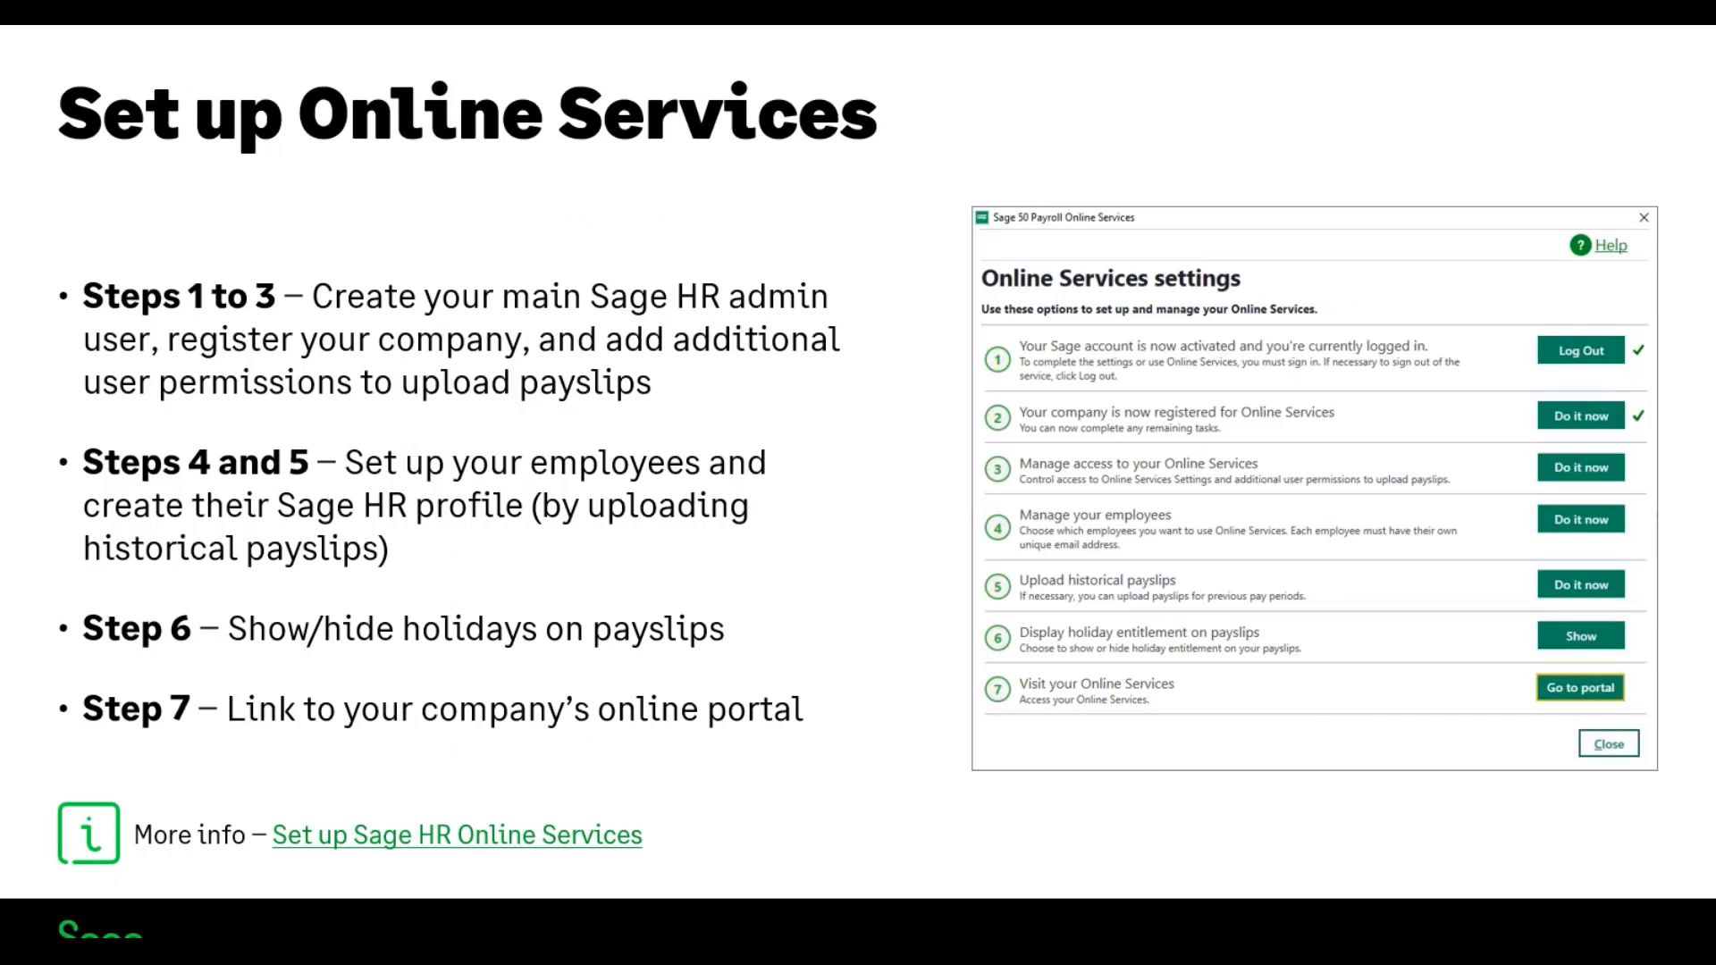
Step: Advance the presentation to the employee welcome email slide
{"action": "key", "text": "Right"}
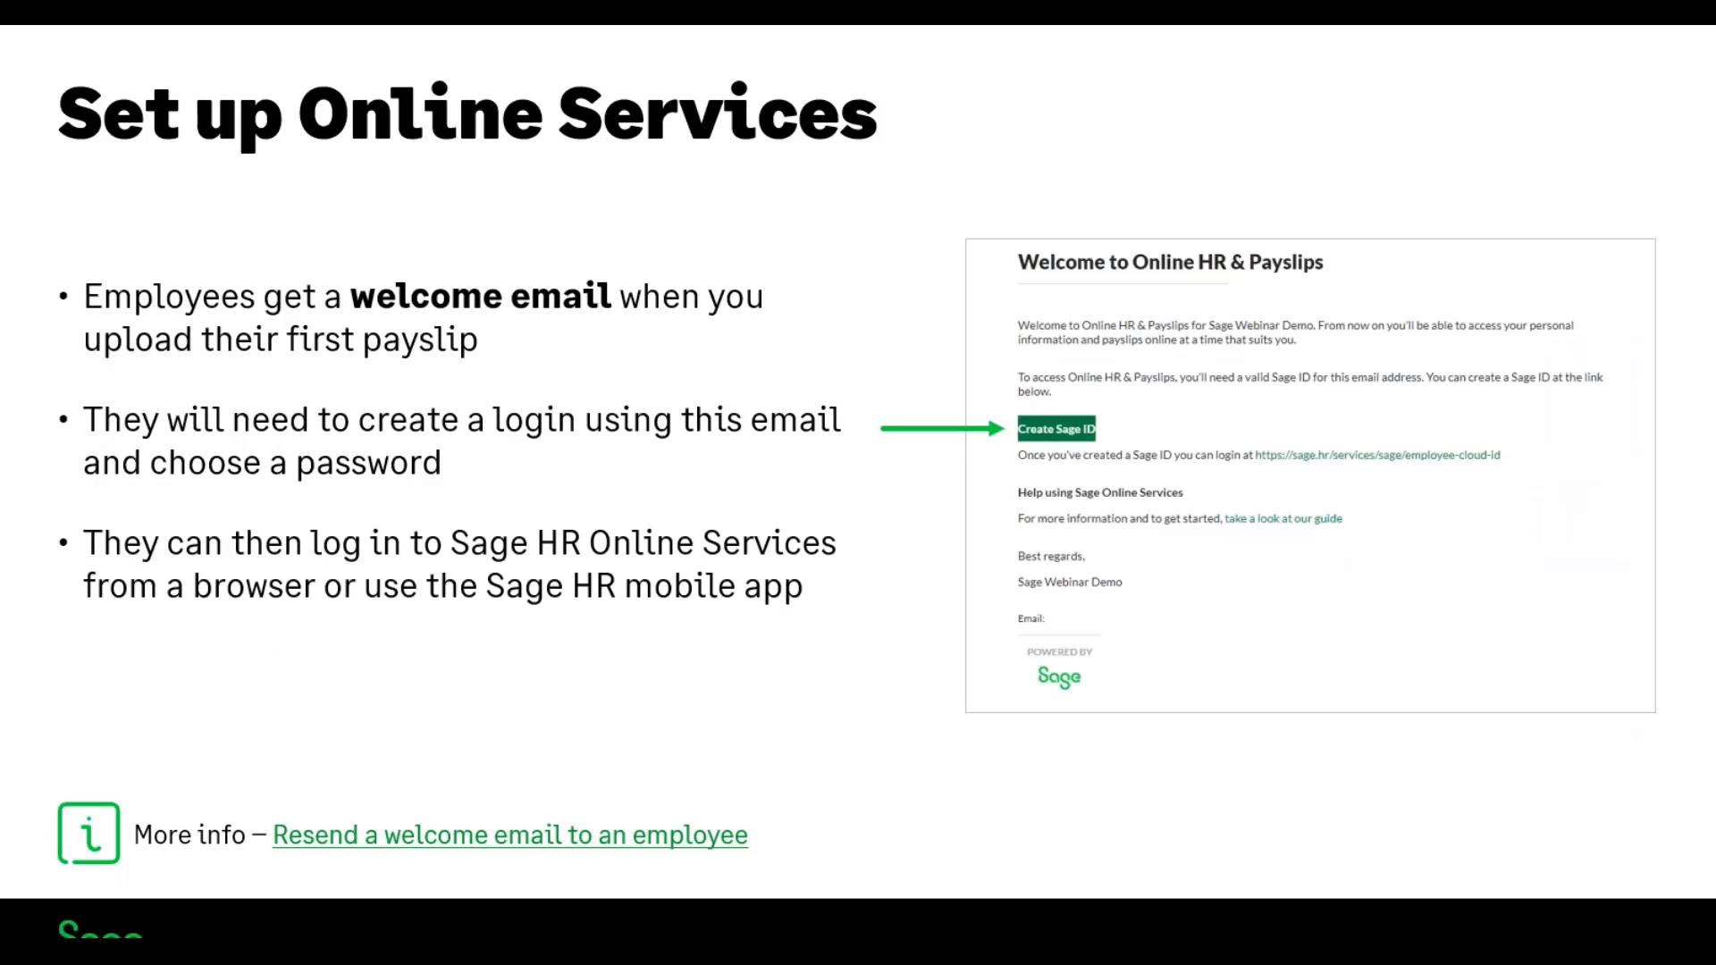
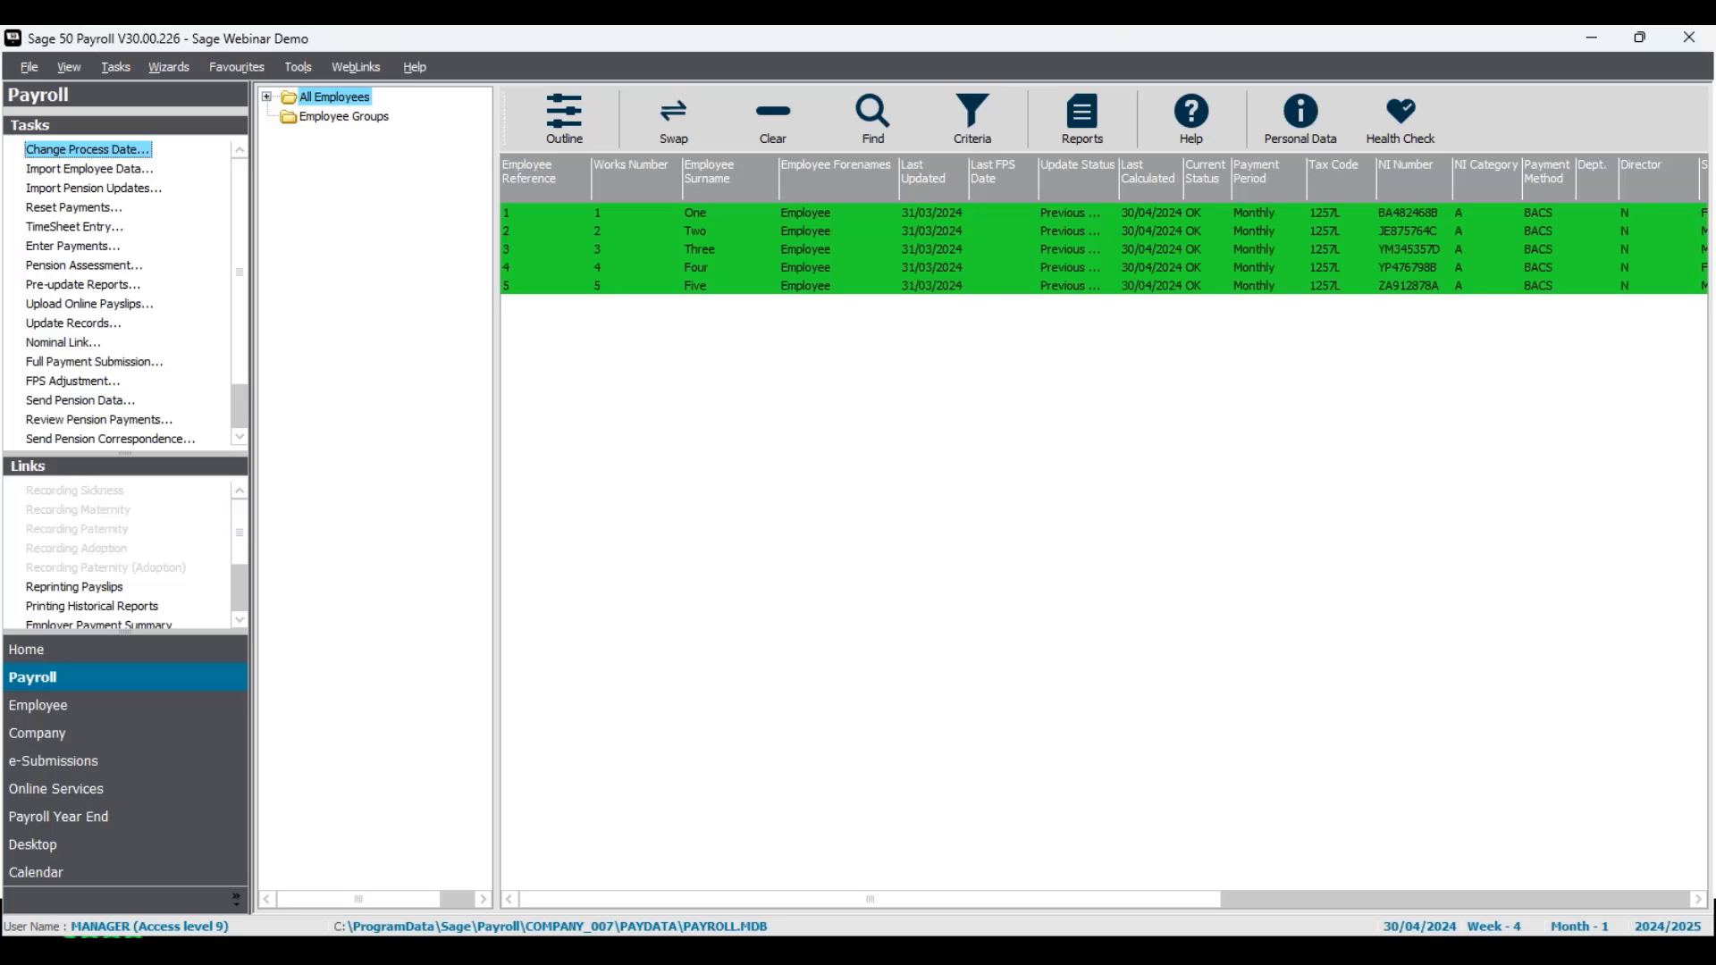
Step: Keep the process date at 30/04/2024 and list the 5 Tax week 4 payslips for upload
{"action": "left_click", "coordinate": [99, 152]}
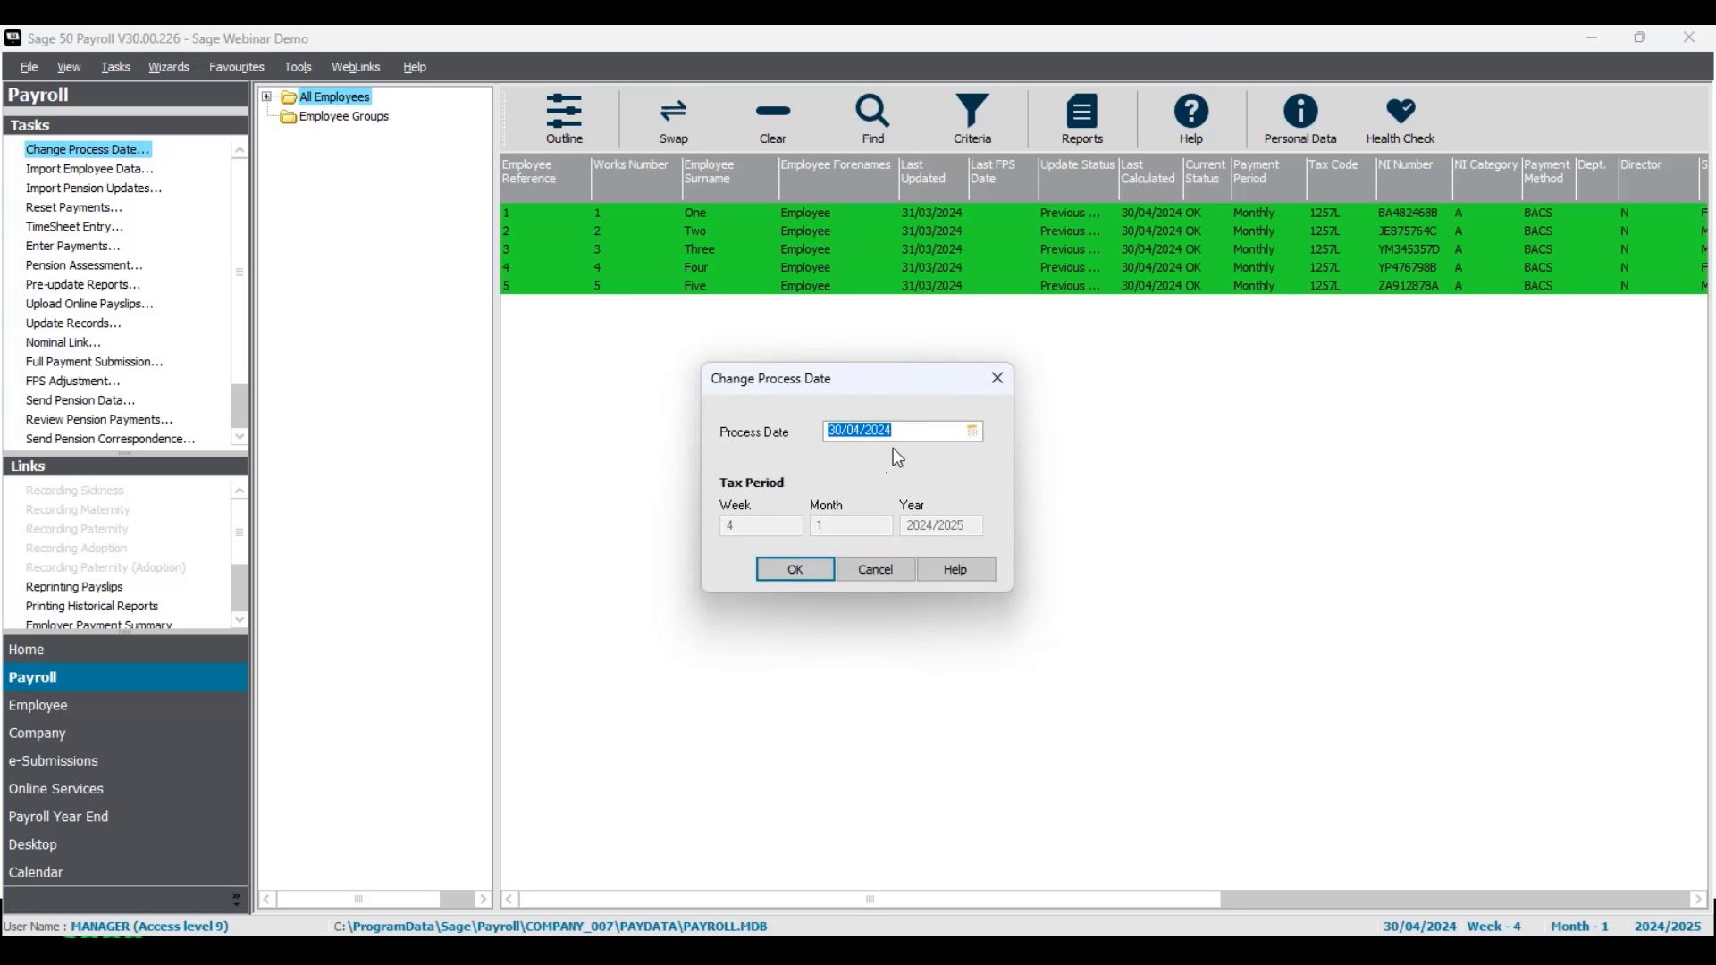
{"action": "left_click", "coordinate": [810, 576]}
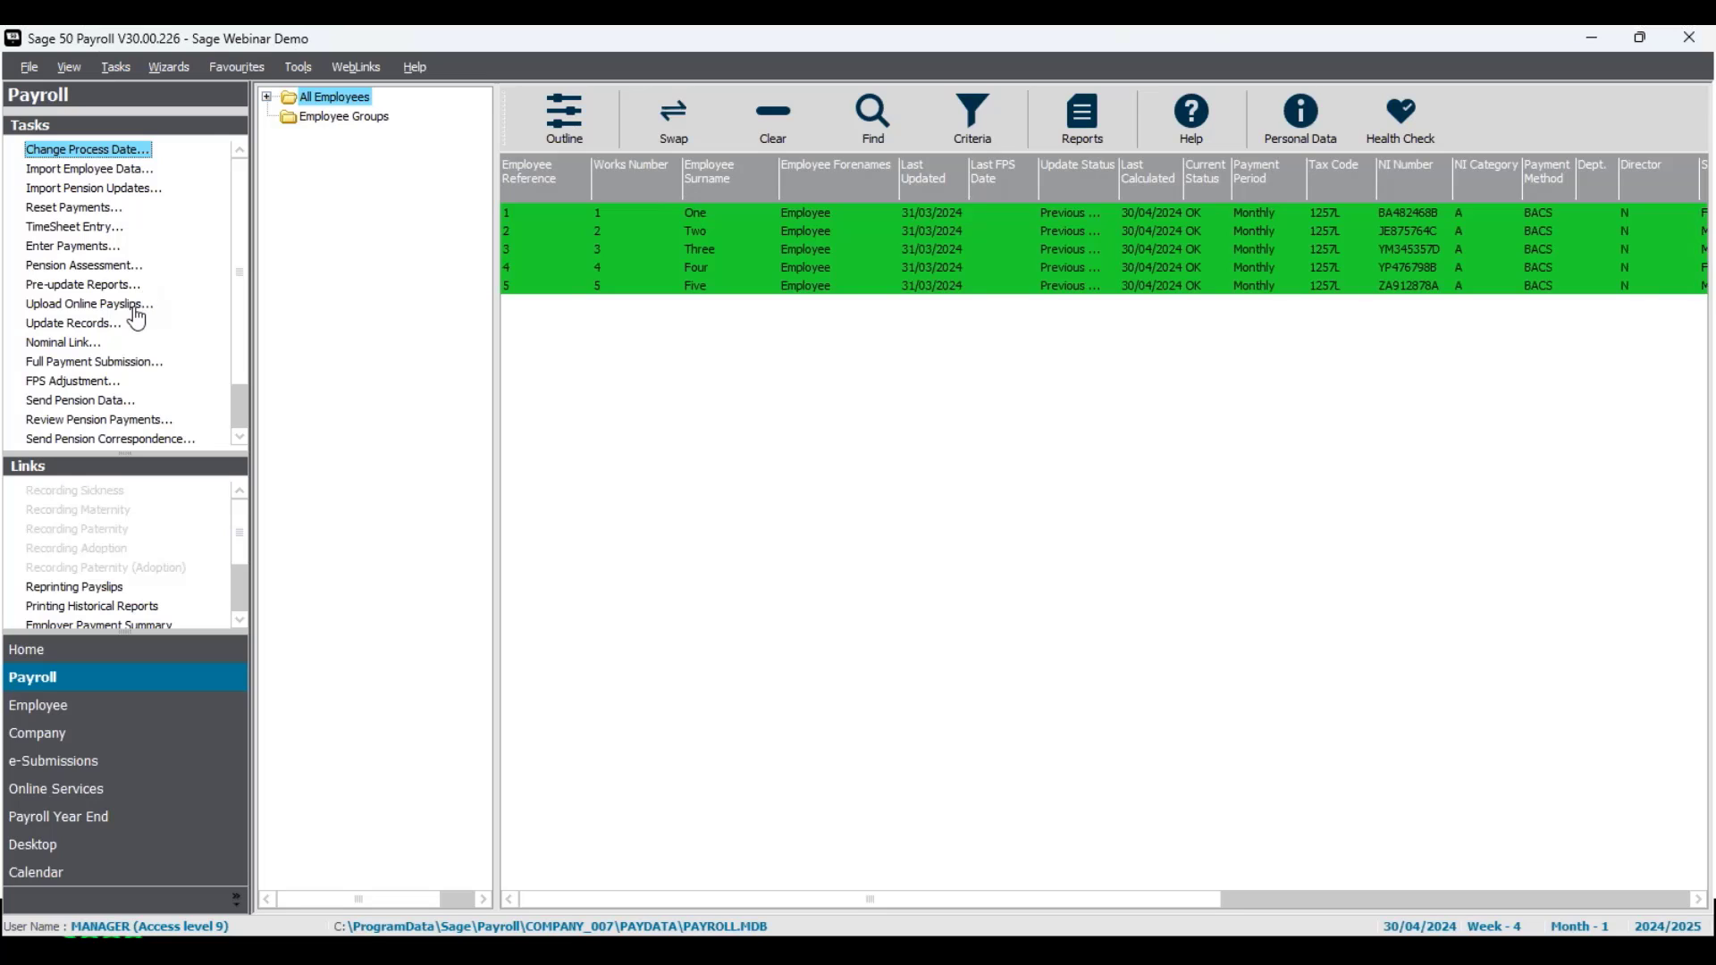
{"action": "left_click", "coordinate": [113, 309]}
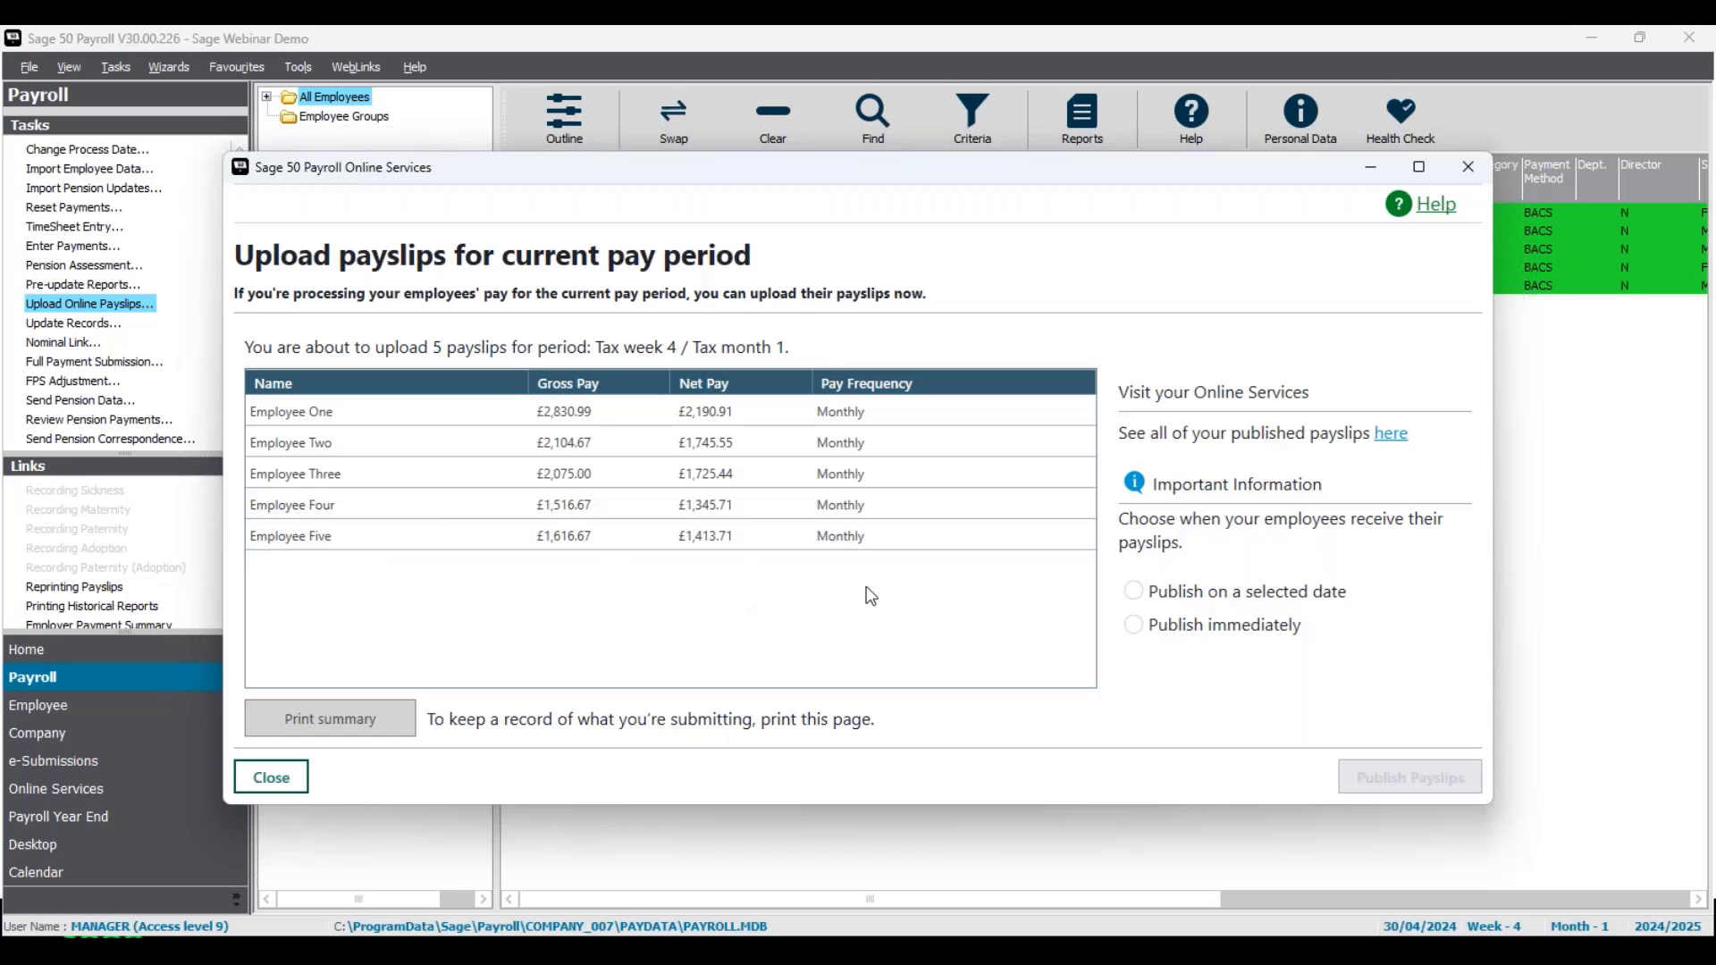
Step: Schedule the five payslips to publish on 26/04/2024
{"action": "left_click", "coordinate": [1133, 592]}
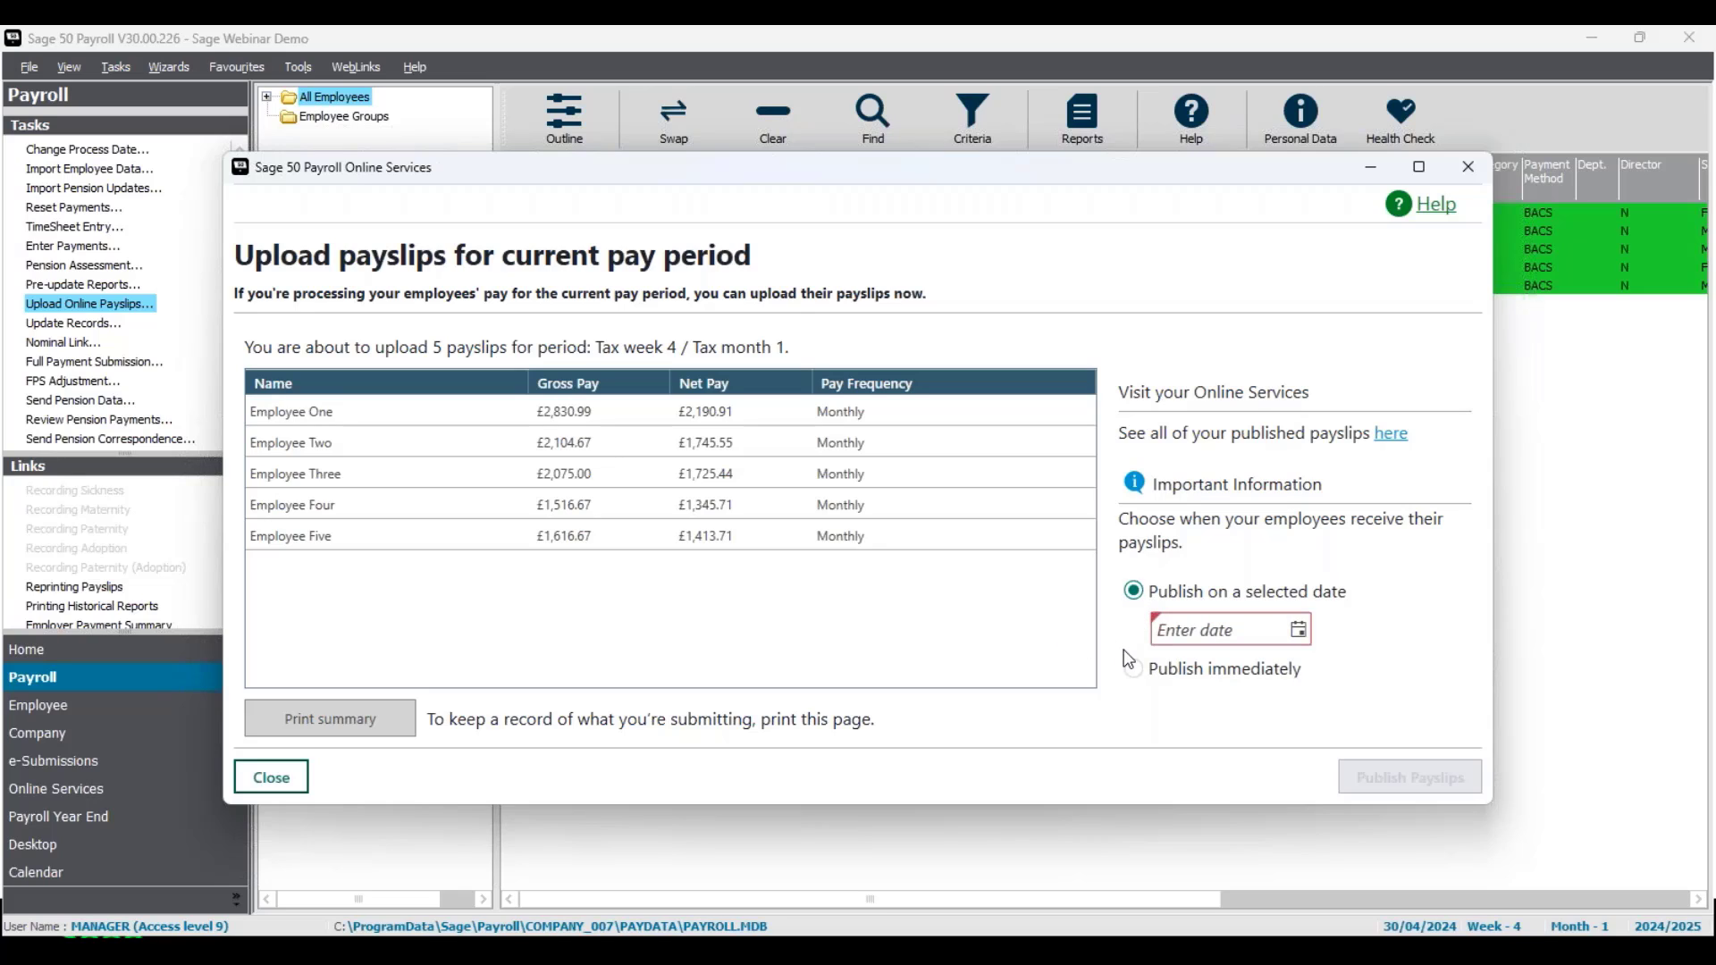
{"action": "left_click", "coordinate": [1298, 631]}
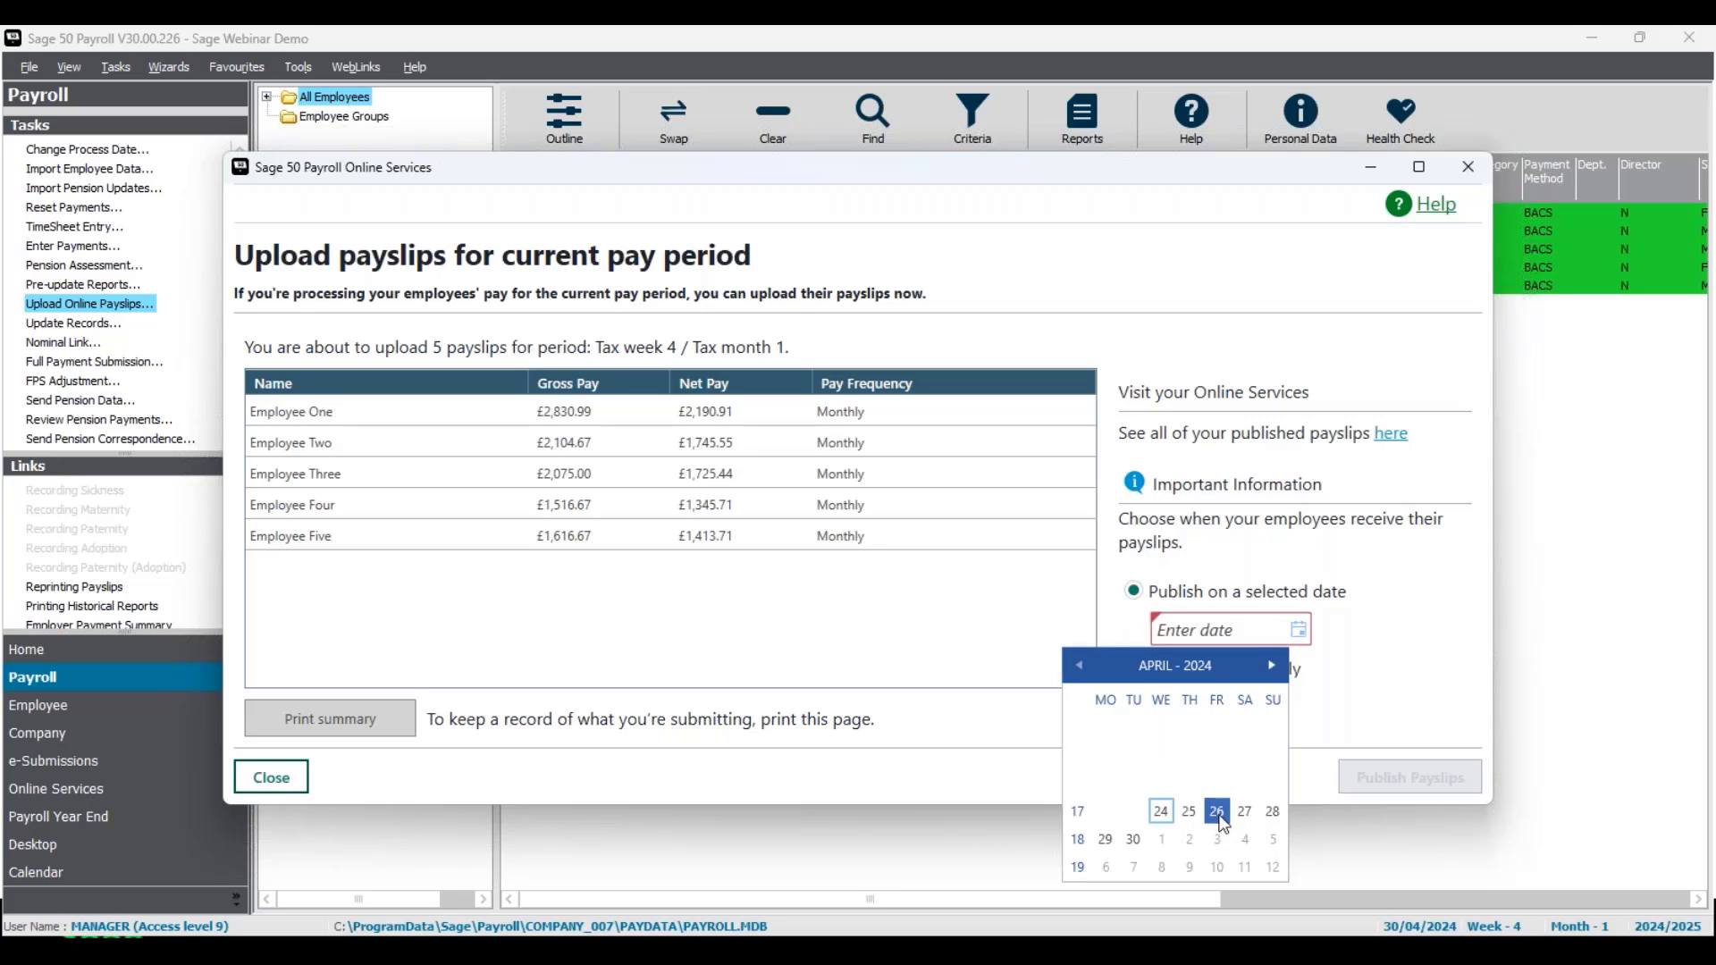
{"action": "left_click", "coordinate": [1219, 812]}
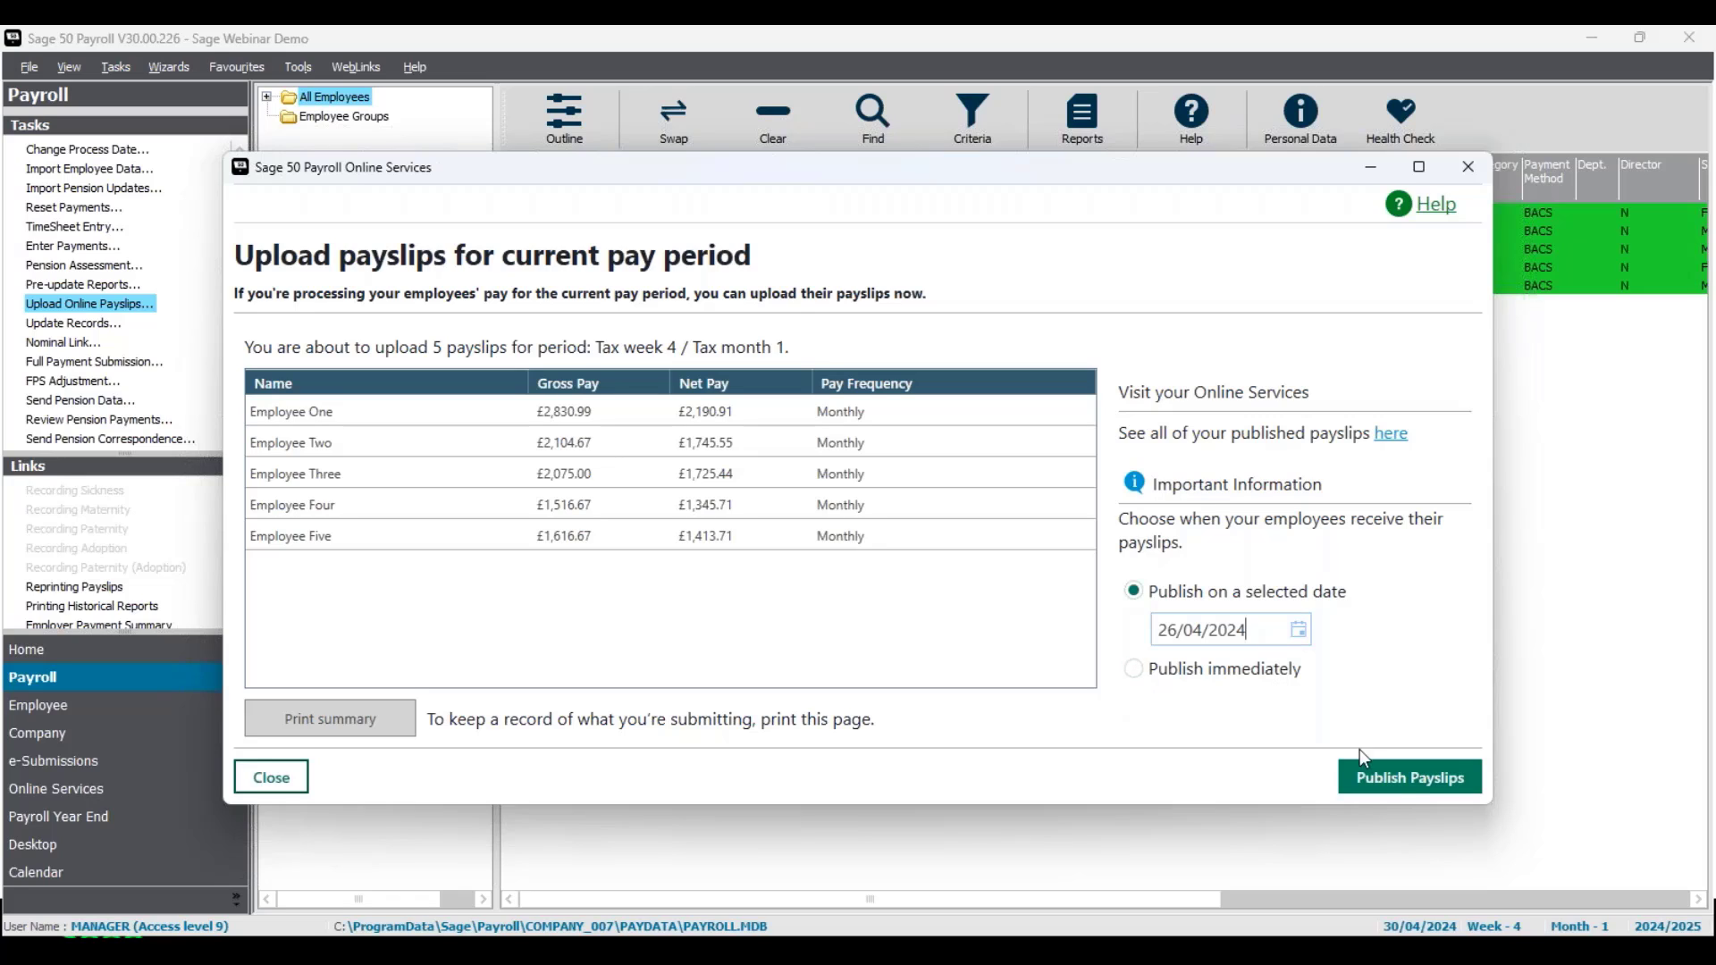
{"action": "left_click", "coordinate": [1410, 780]}
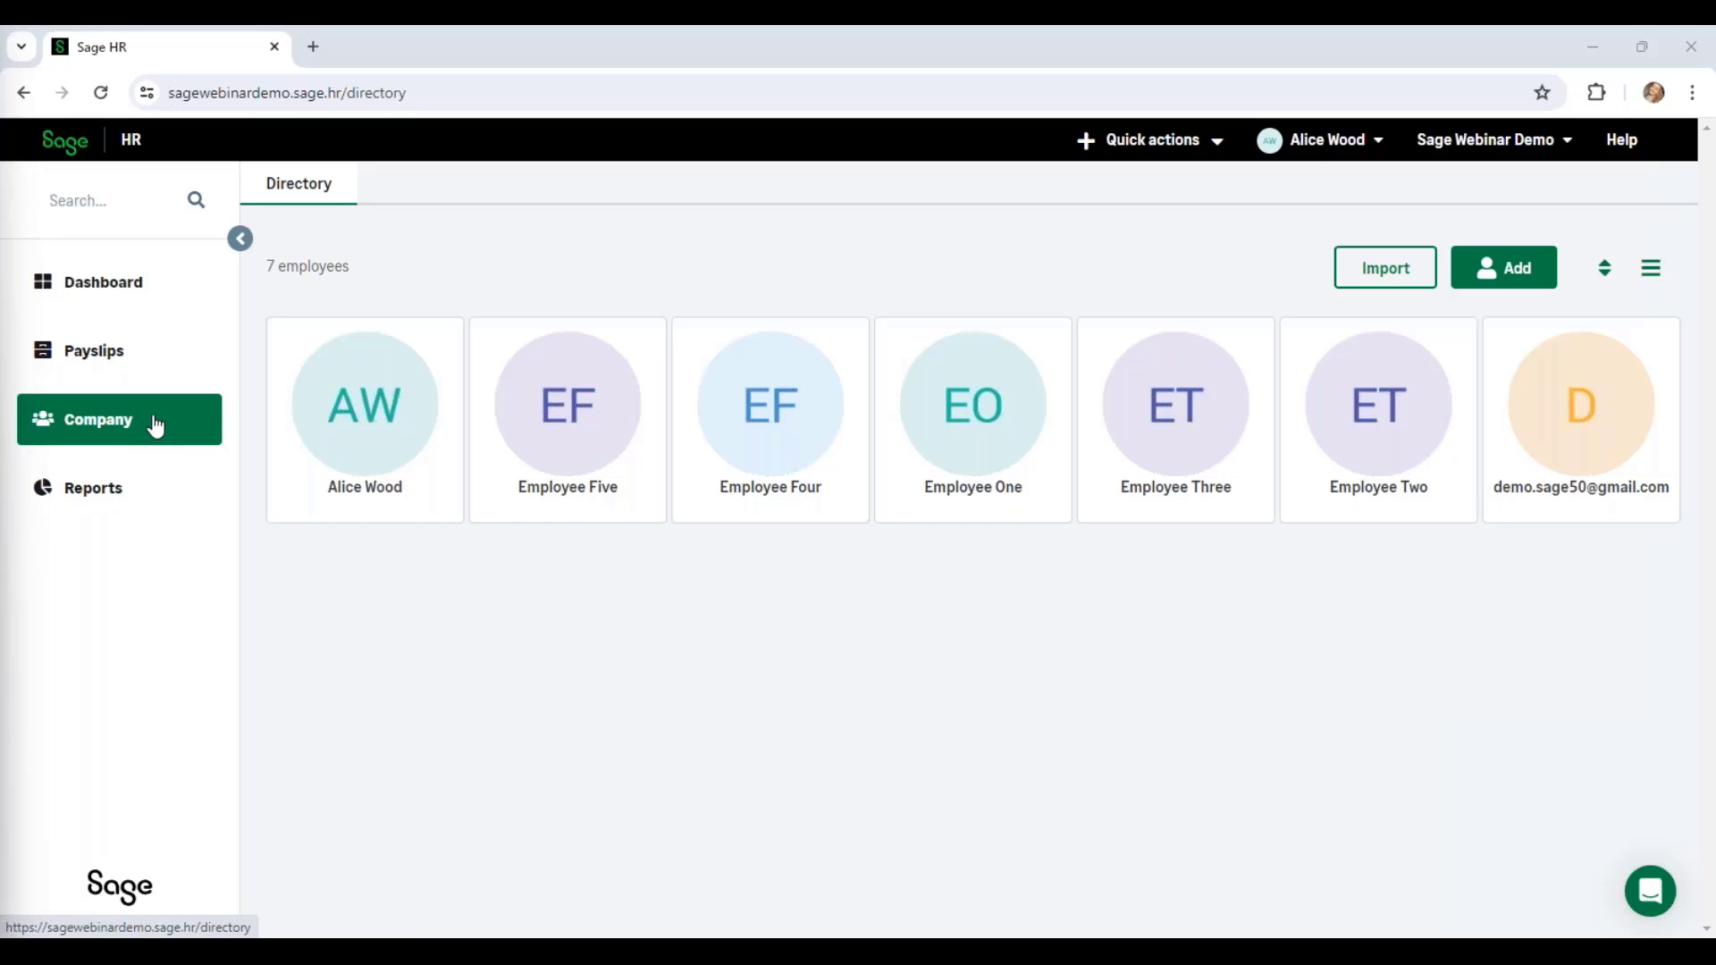
Step: In Sage HR Payslips, tick the five Pending 30/04/2024 payslips for Employees One to Five
{"action": "left_click", "coordinate": [146, 360]}
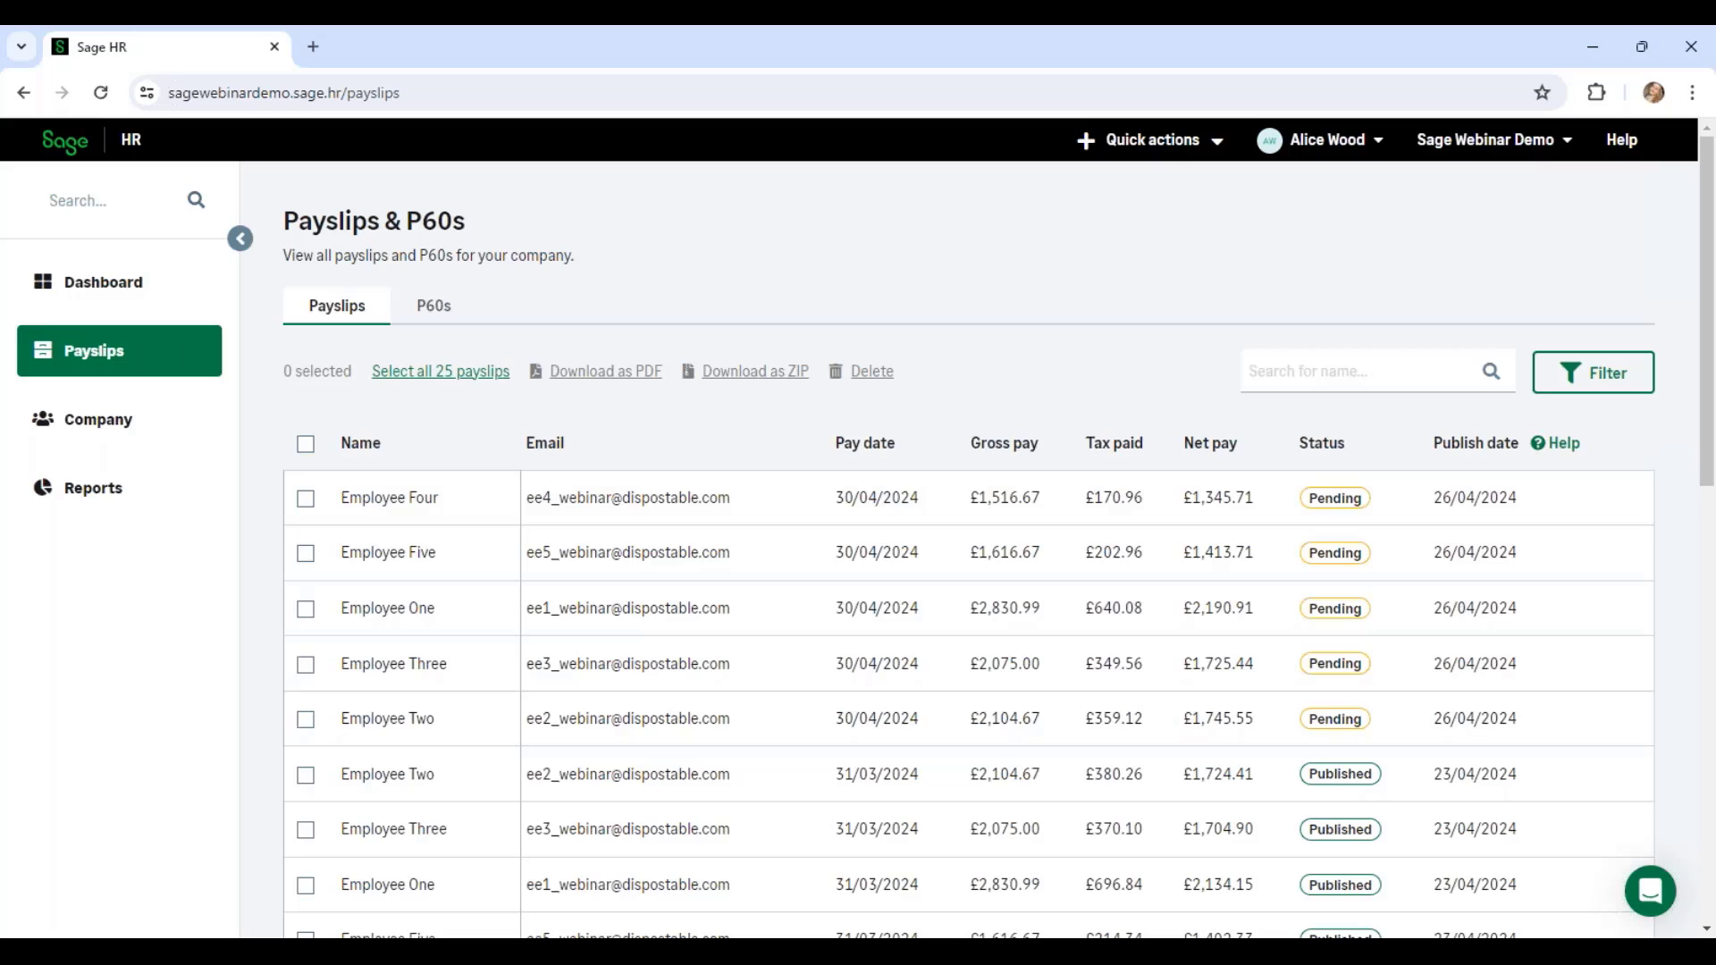
{"action": "left_click", "coordinate": [306, 497]}
{"action": "left_click", "coordinate": [306, 552]}
{"action": "left_click", "coordinate": [305, 609]}
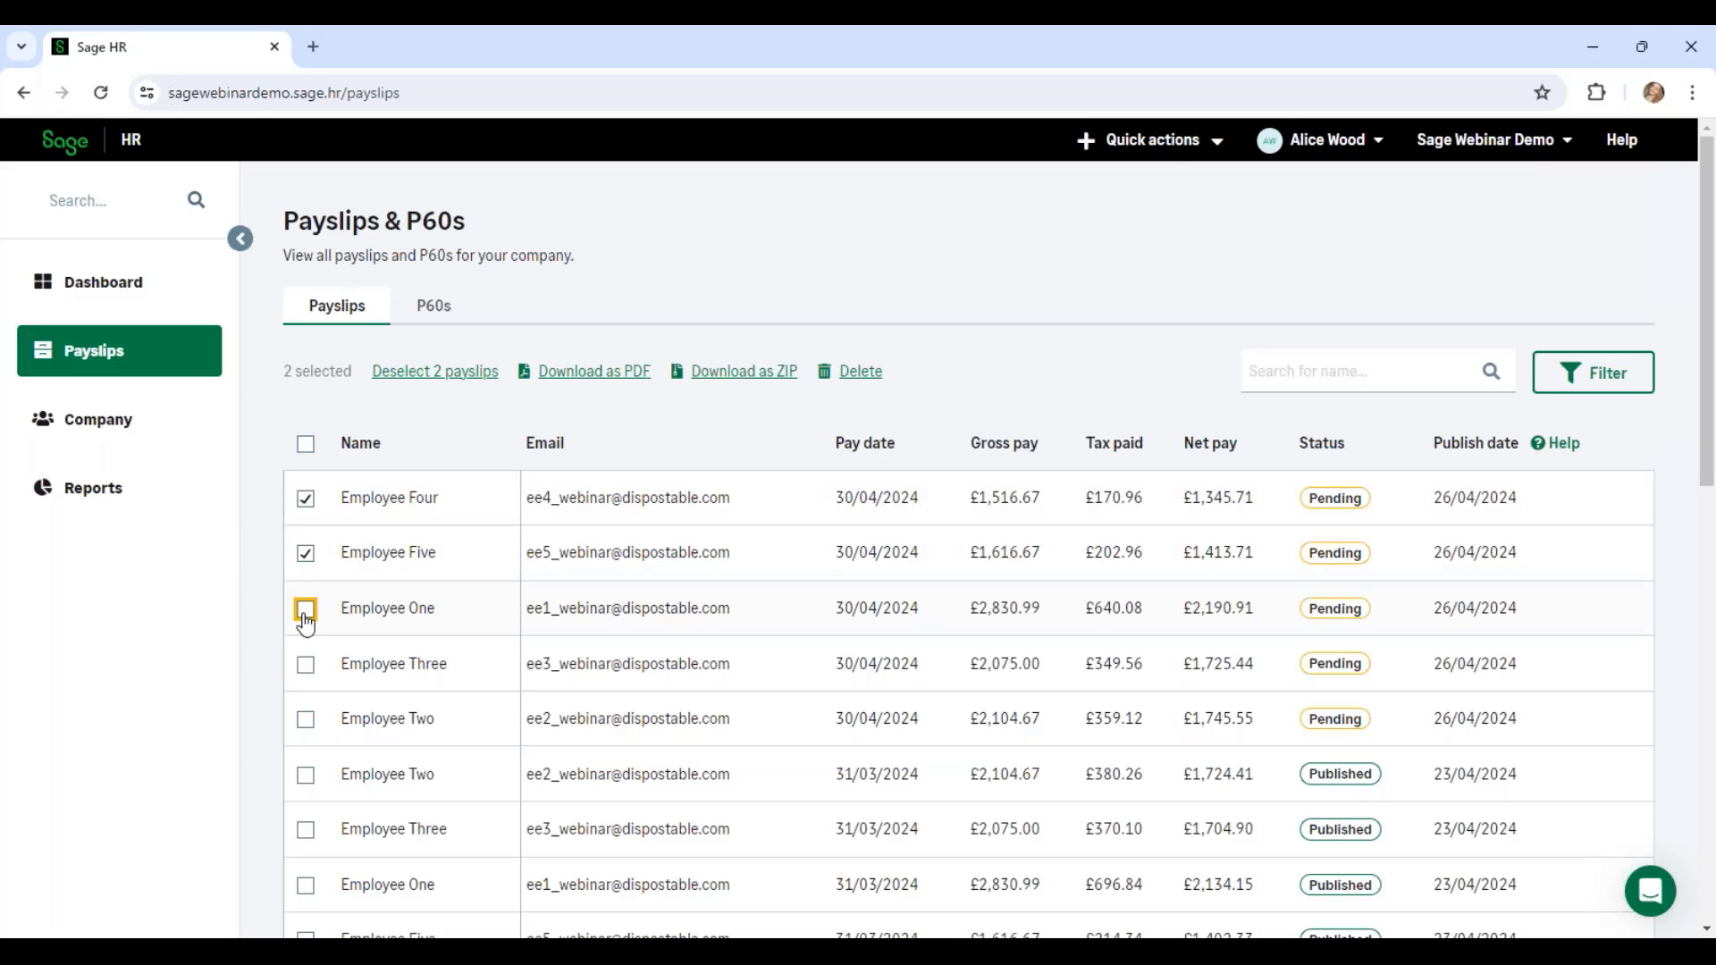
{"action": "left_click", "coordinate": [306, 664]}
{"action": "left_click", "coordinate": [306, 719]}
Step: Download the five selected payslips as one PDF and scroll through its 5 pages
{"action": "left_click", "coordinate": [597, 375]}
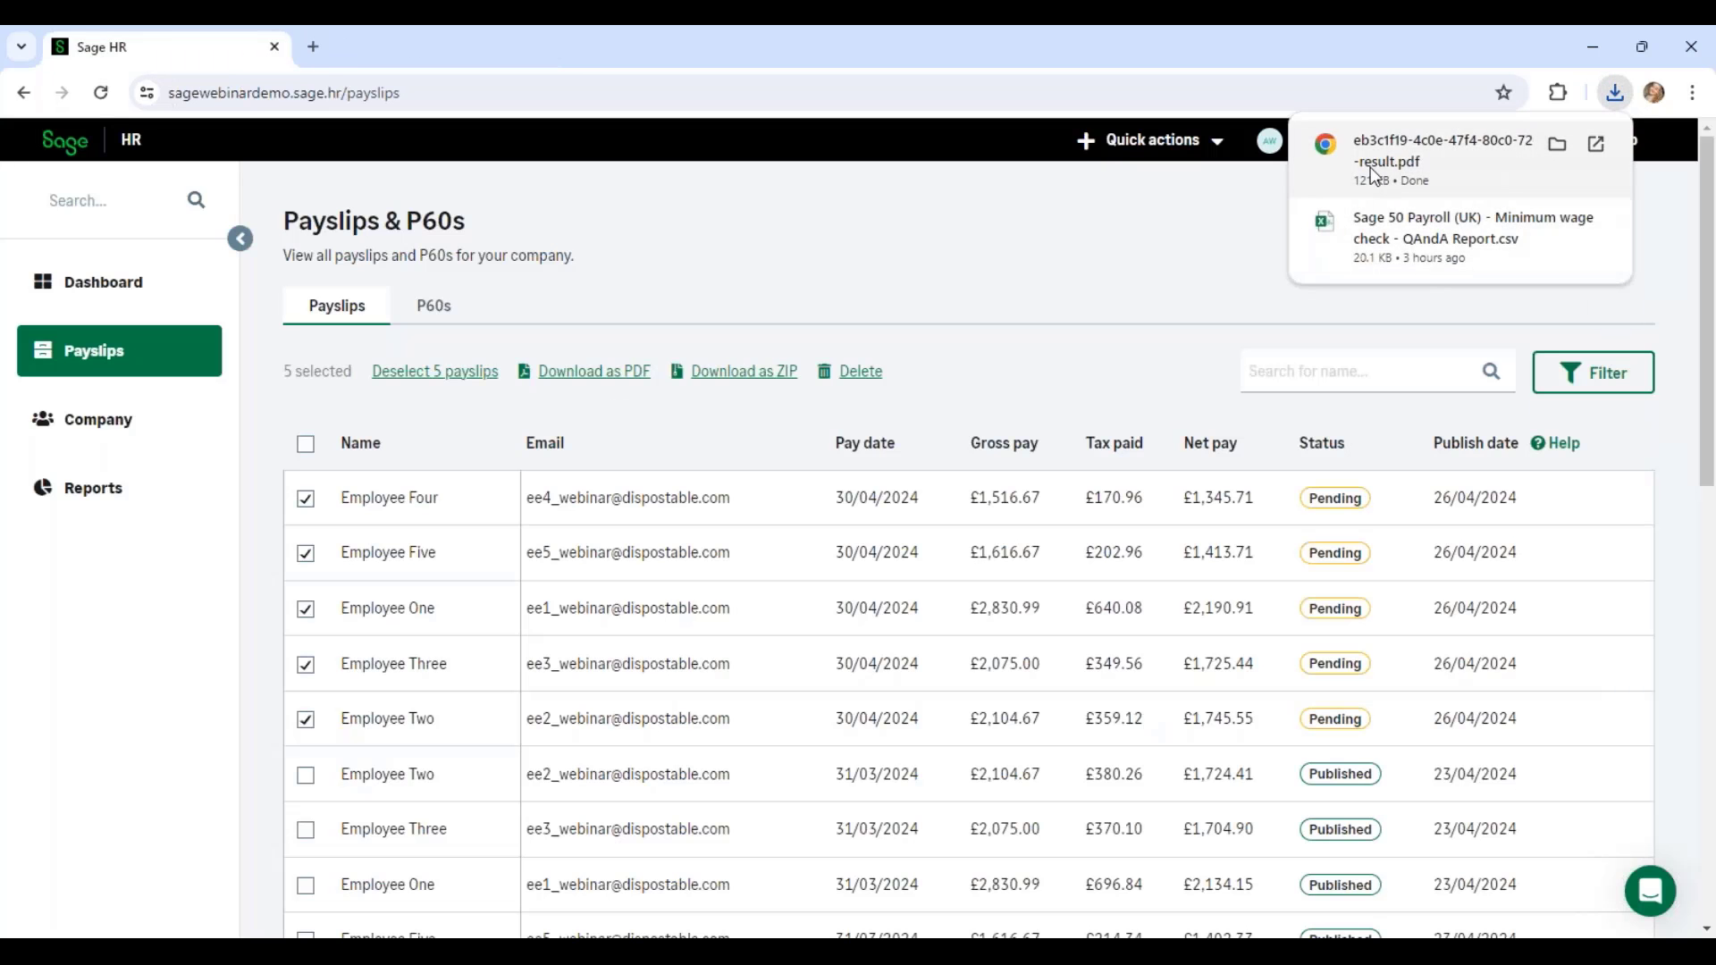
{"action": "left_click", "coordinate": [1374, 170]}
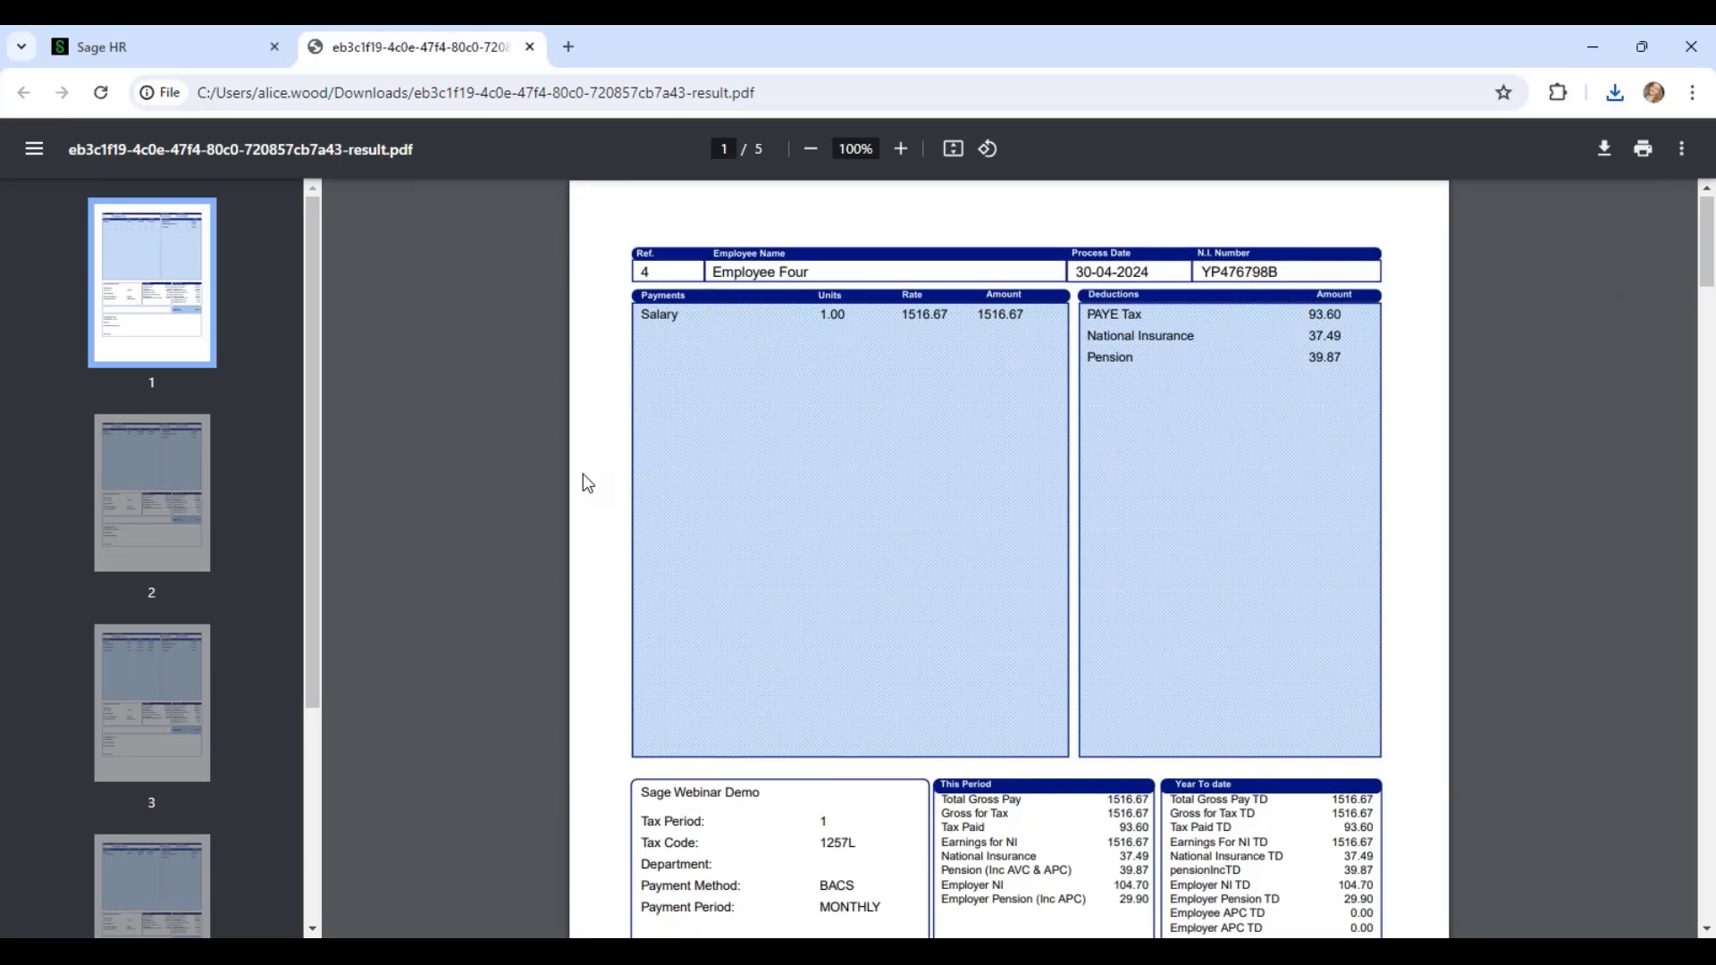
{"action": "scroll", "coordinate": [587, 483], "scroll_direction": "down", "scroll_amount": 10}
{"action": "scroll", "coordinate": [583, 473], "scroll_direction": "down", "scroll_amount": 7}
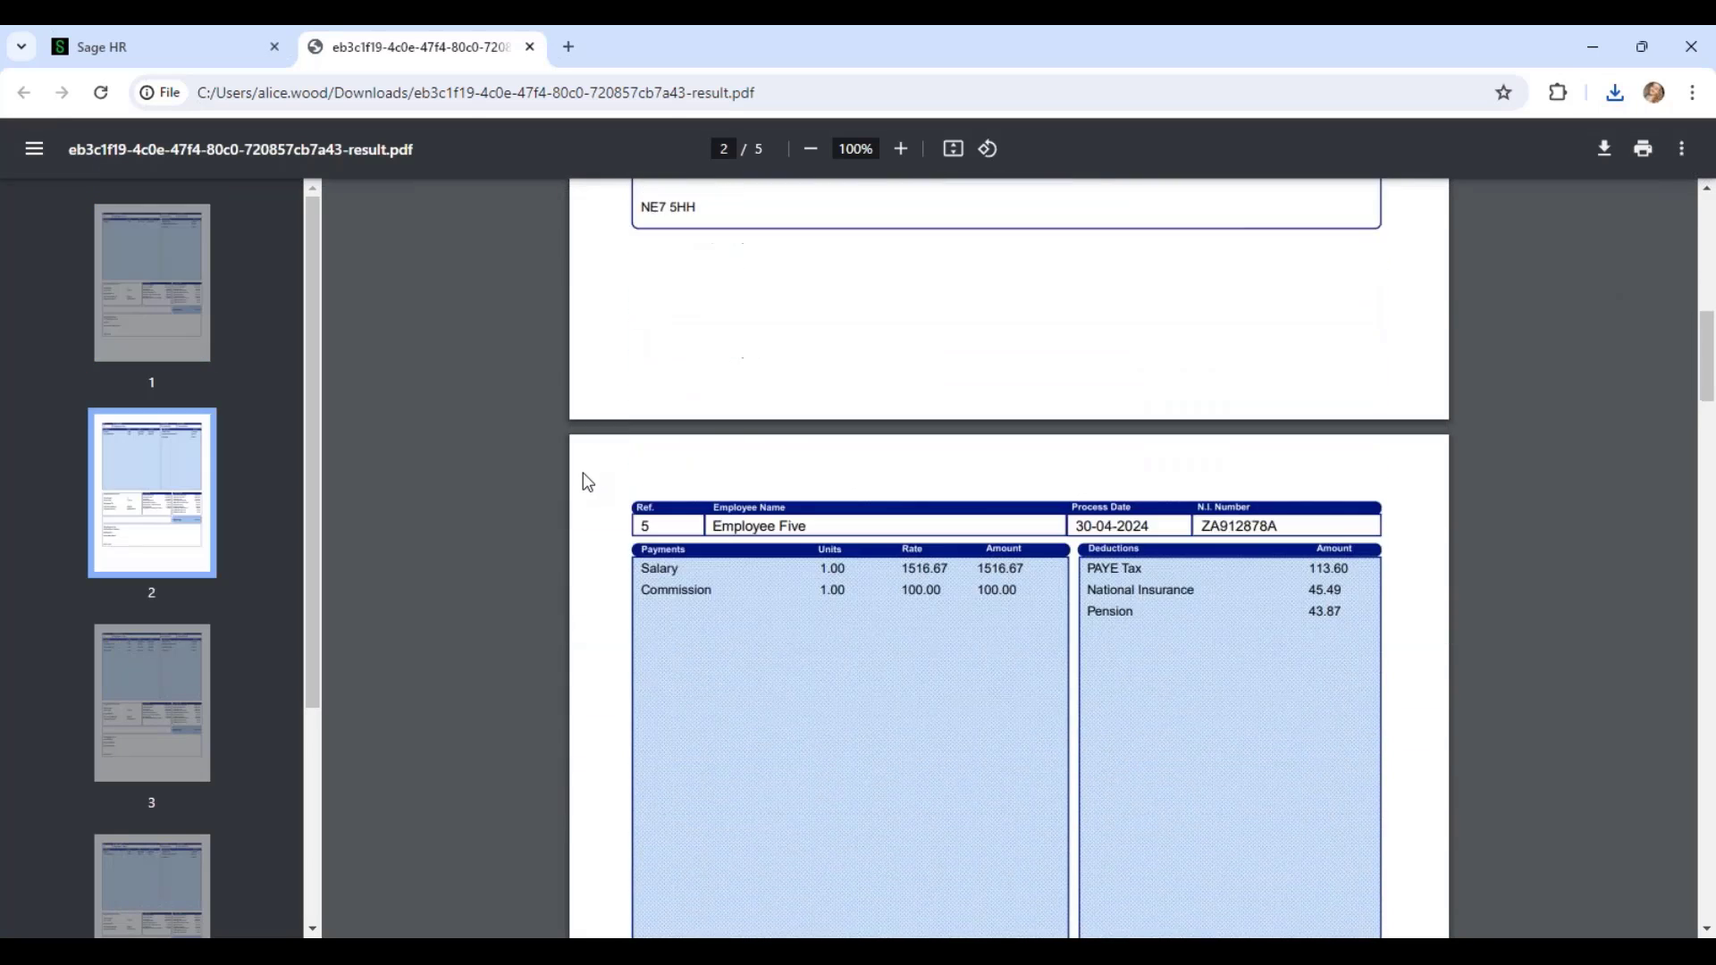
{"action": "scroll", "coordinate": [573, 474], "scroll_direction": "down", "scroll_amount": 1}
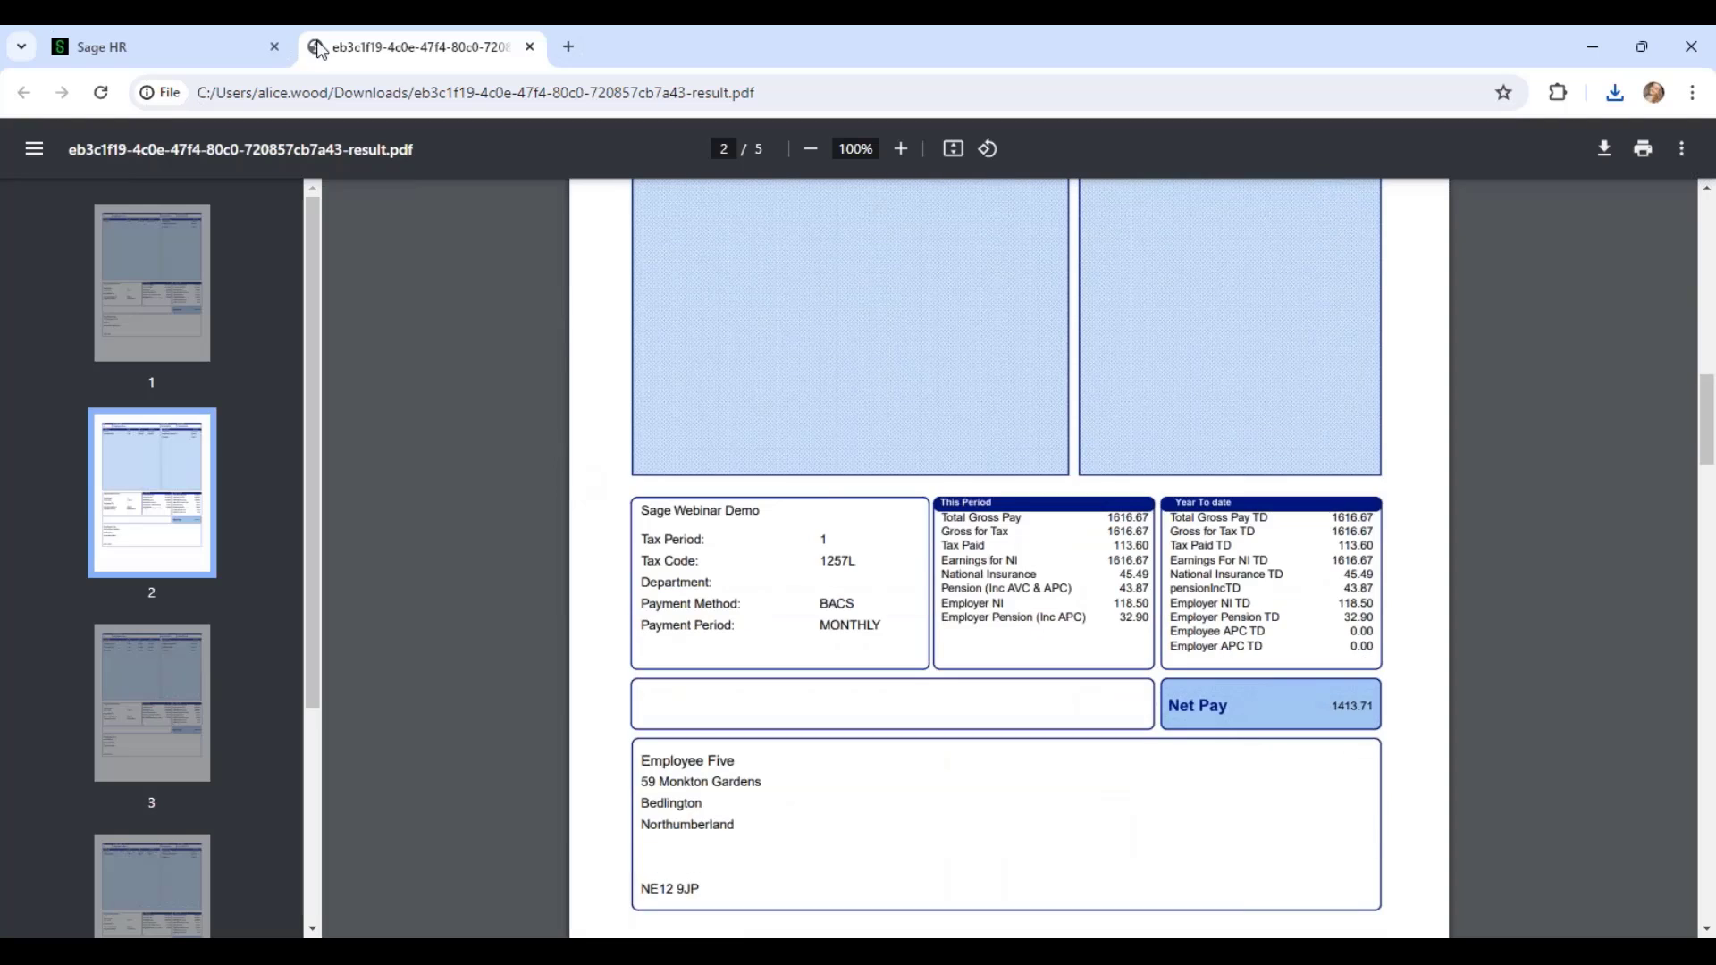
{"action": "left_click", "coordinate": [228, 50]}
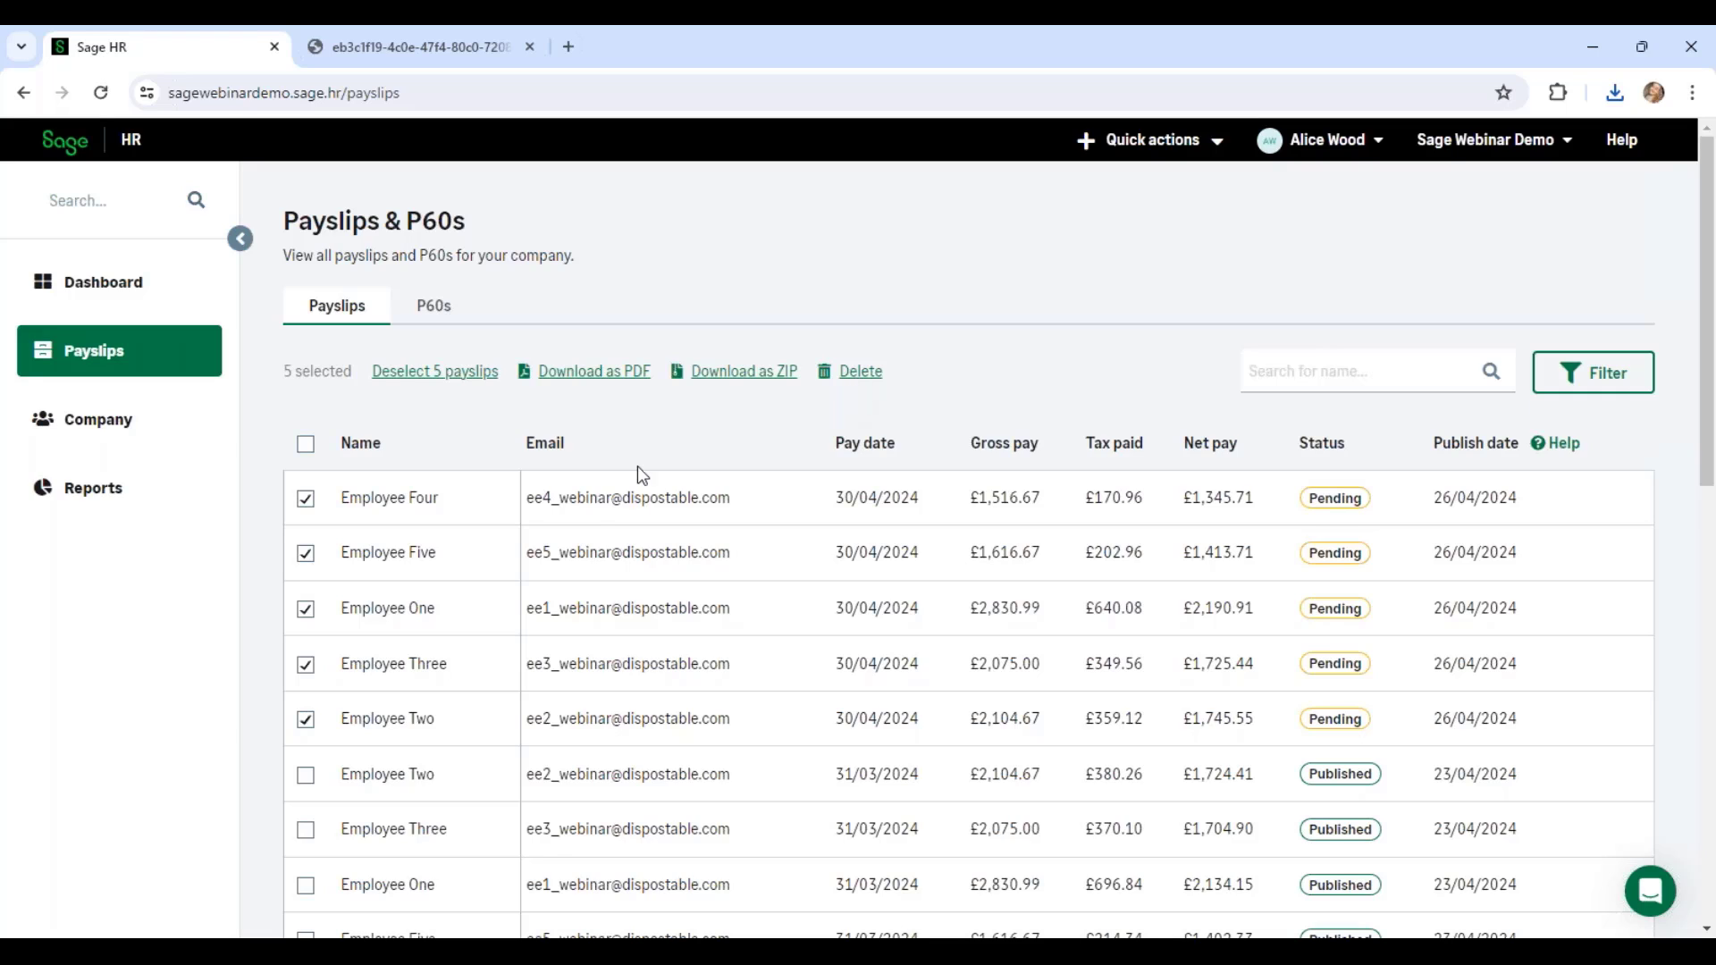
Step: View Employee Four's 30/04/2024 payslip twice, closing it each time, then go to Company
{"action": "left_click", "coordinate": [599, 507]}
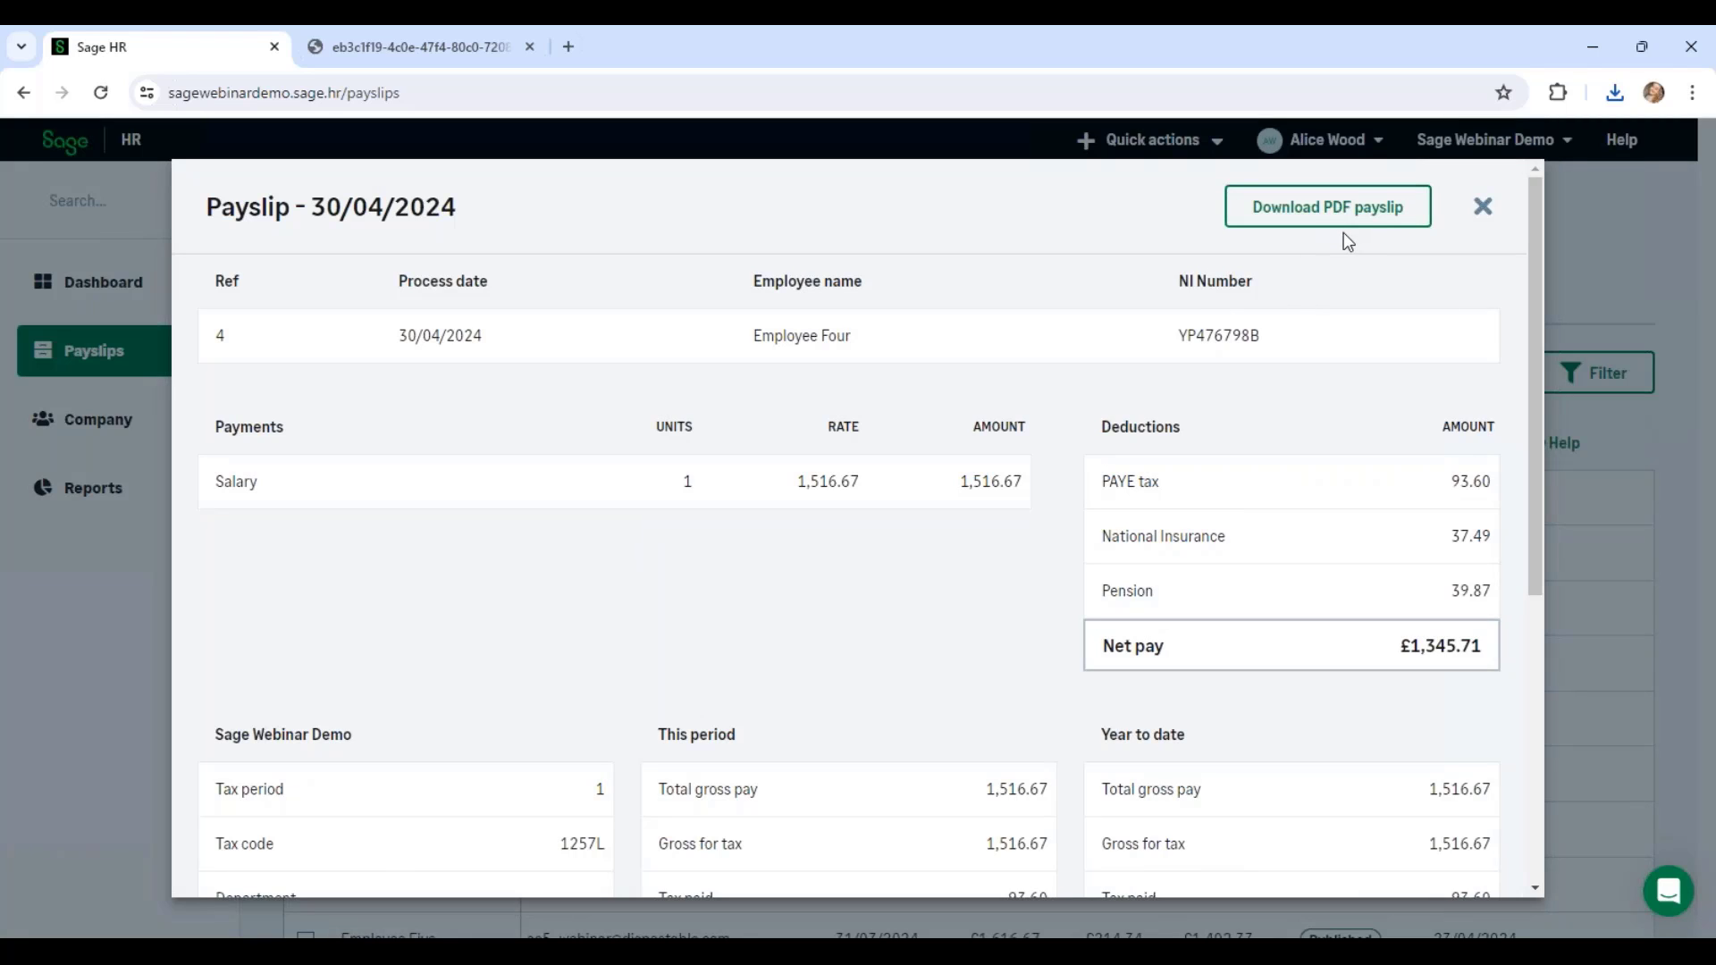
{"action": "left_click", "coordinate": [1482, 215]}
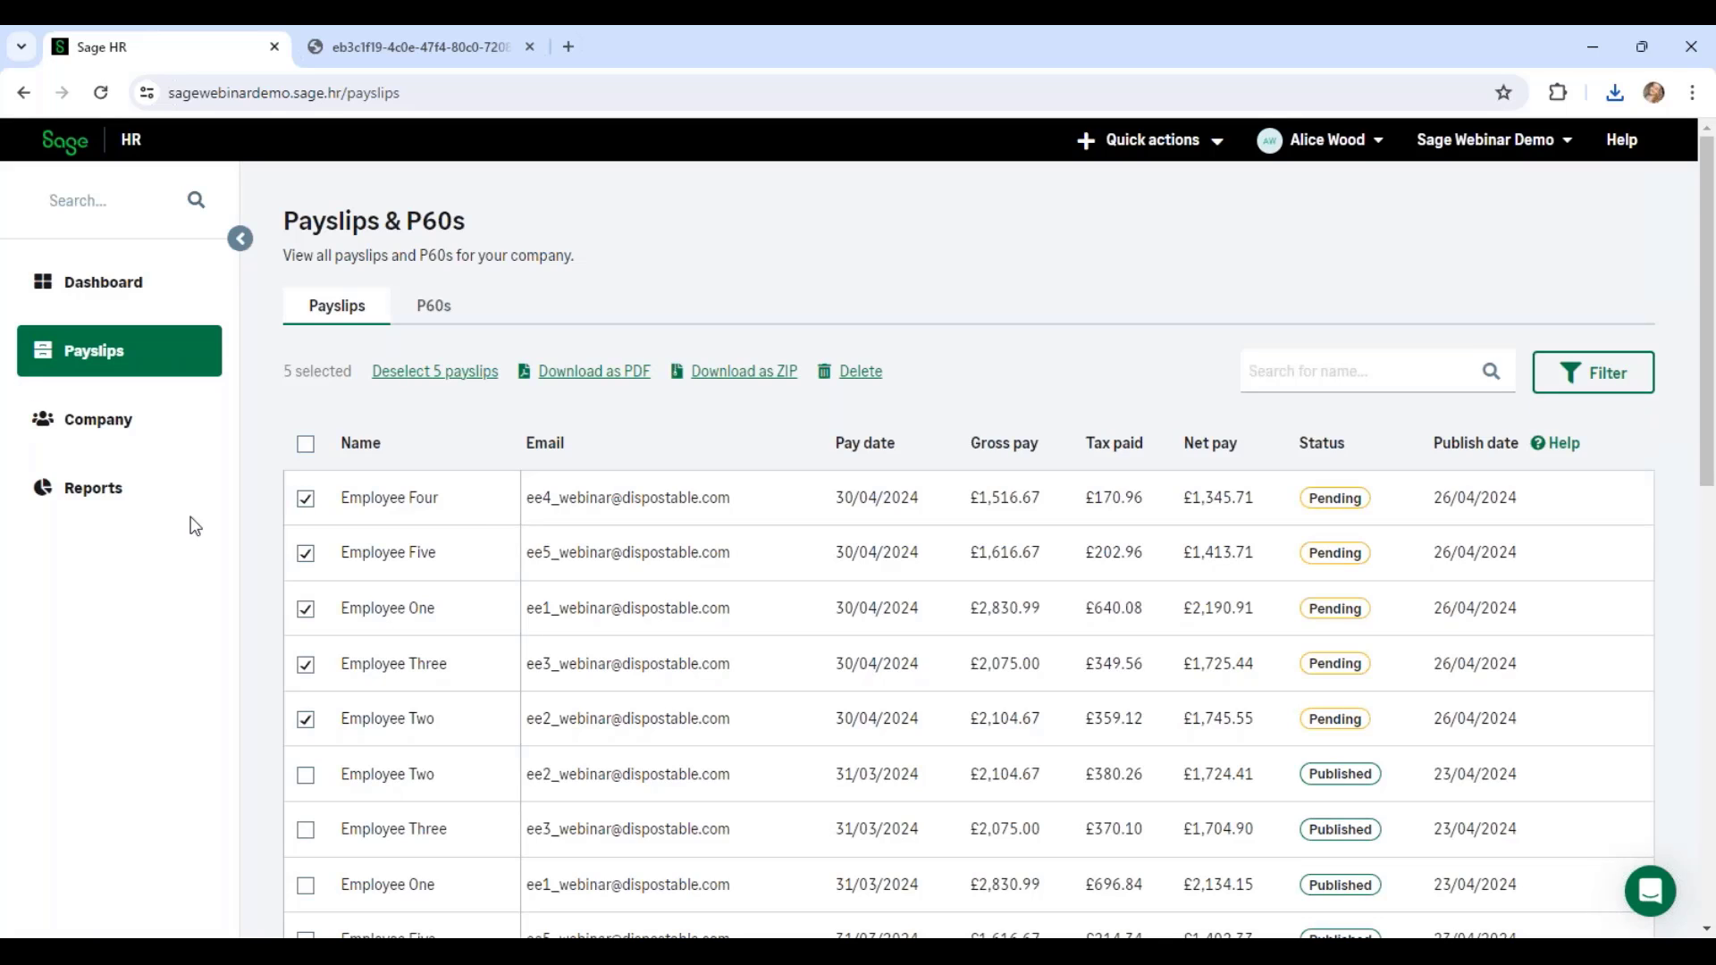
{"action": "left_click", "coordinate": [631, 489]}
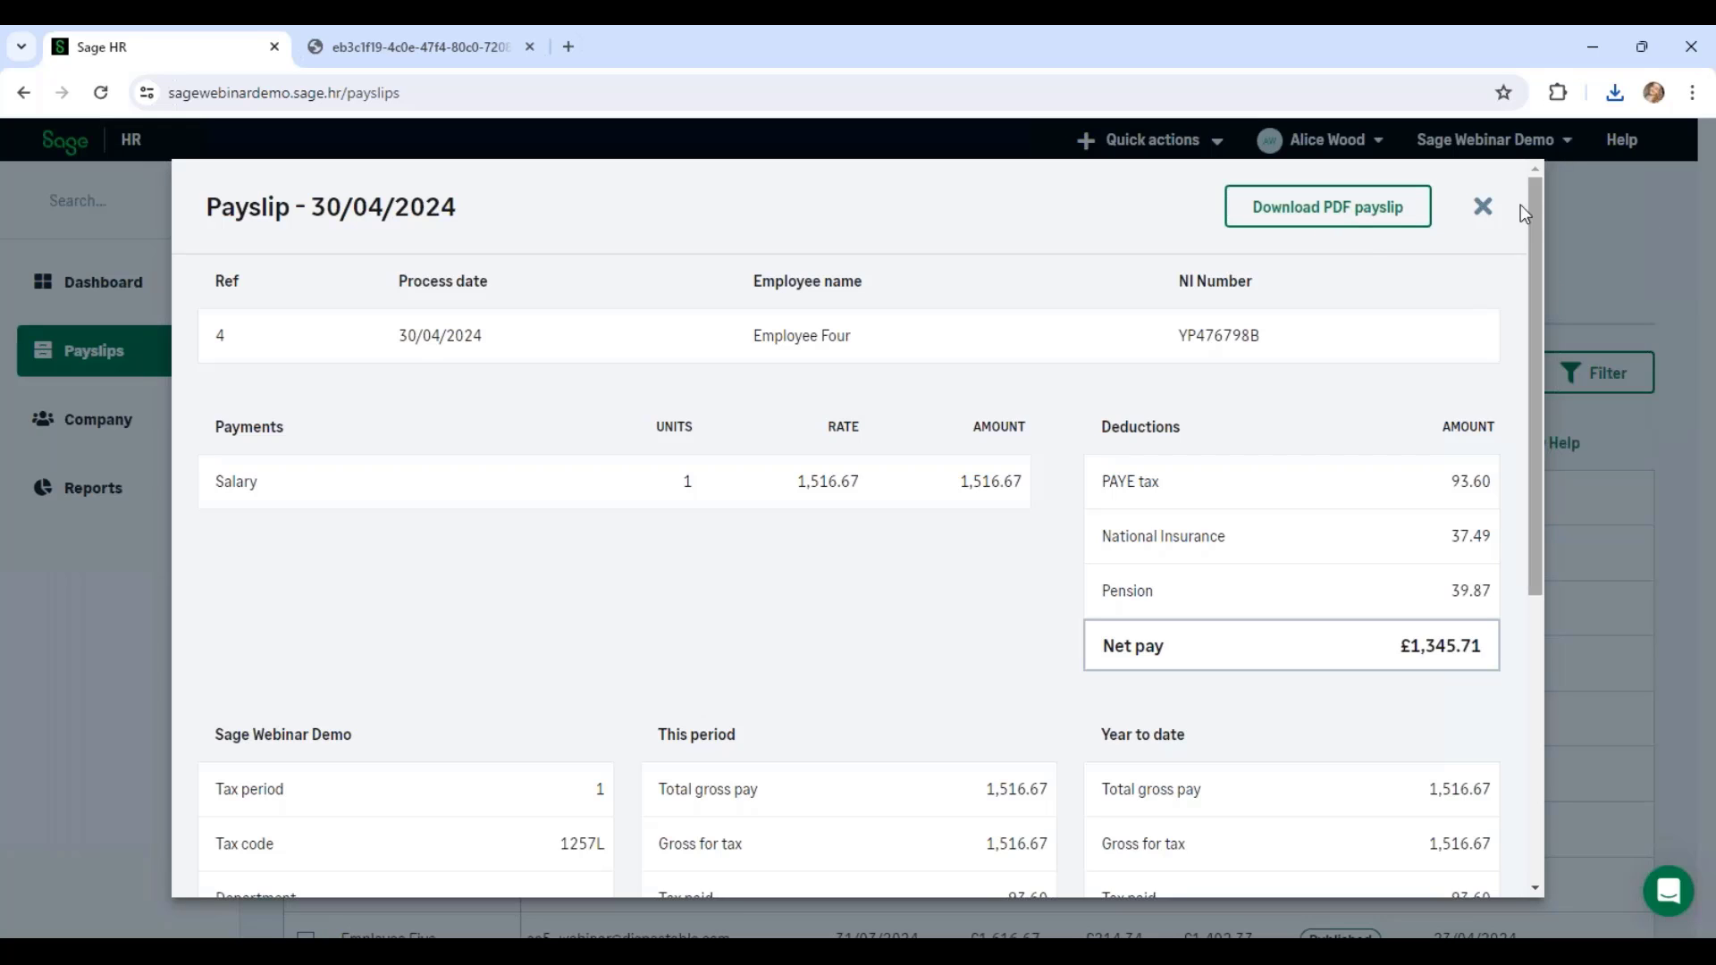
{"action": "left_click", "coordinate": [1483, 211]}
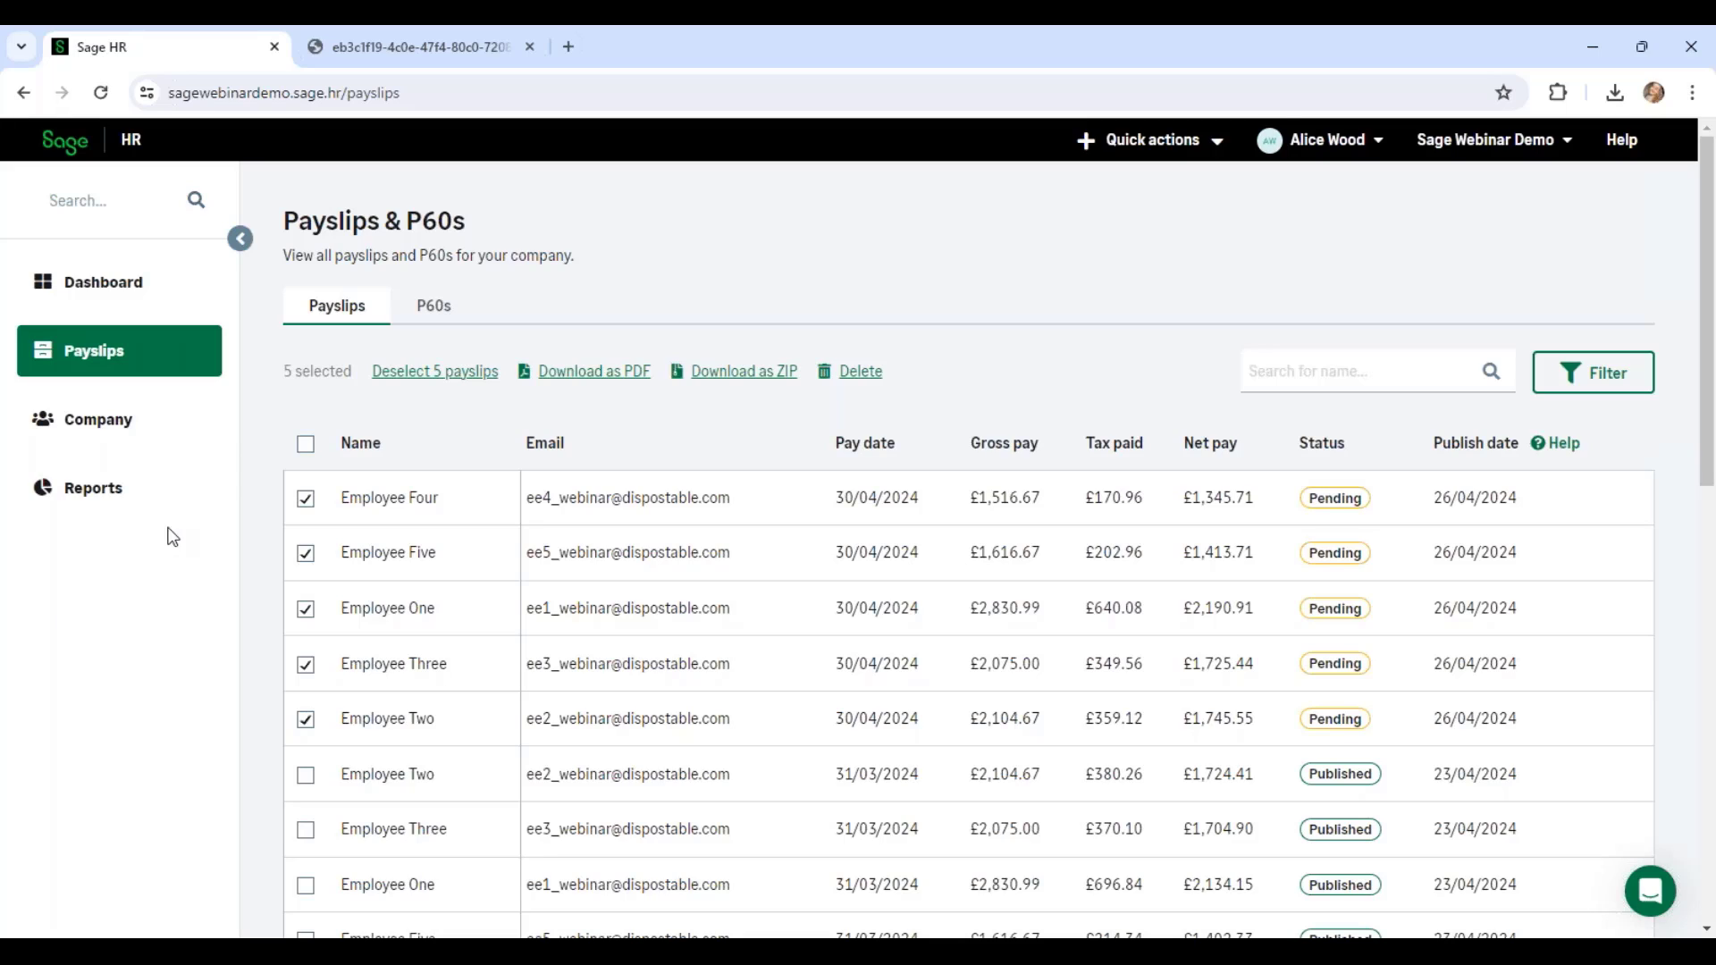
{"action": "left_click", "coordinate": [144, 438]}
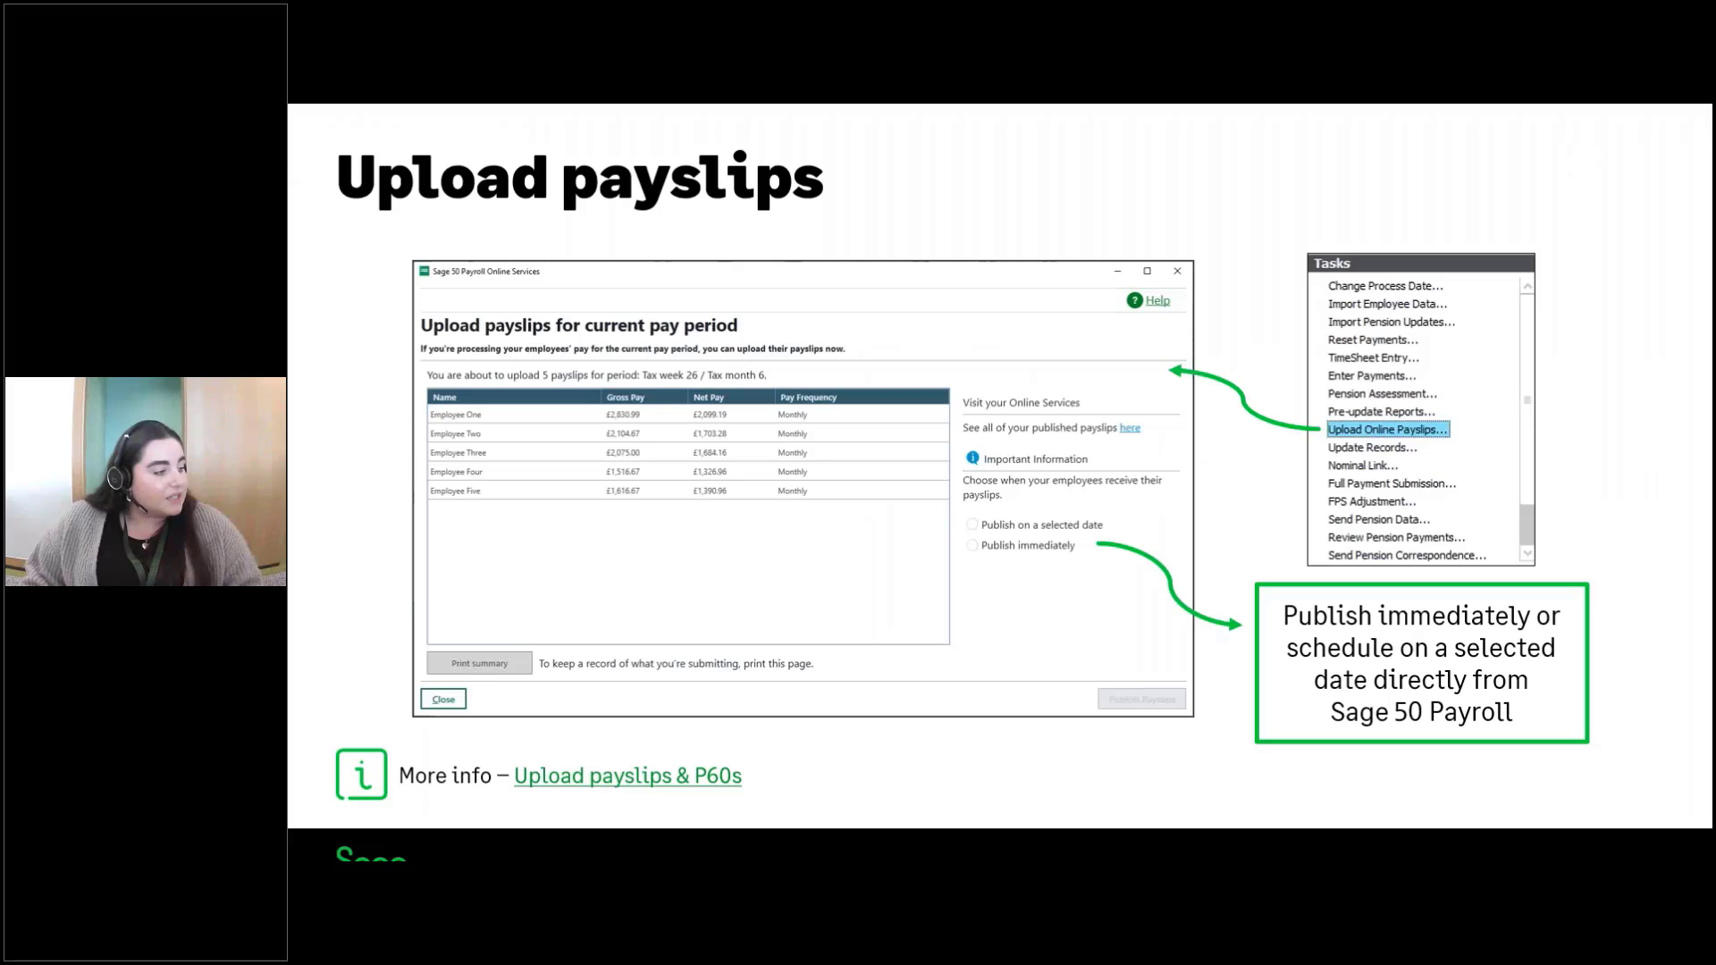
Step: Advance the slideshow to the Upload P60s slide
{"action": "key", "text": "Right"}
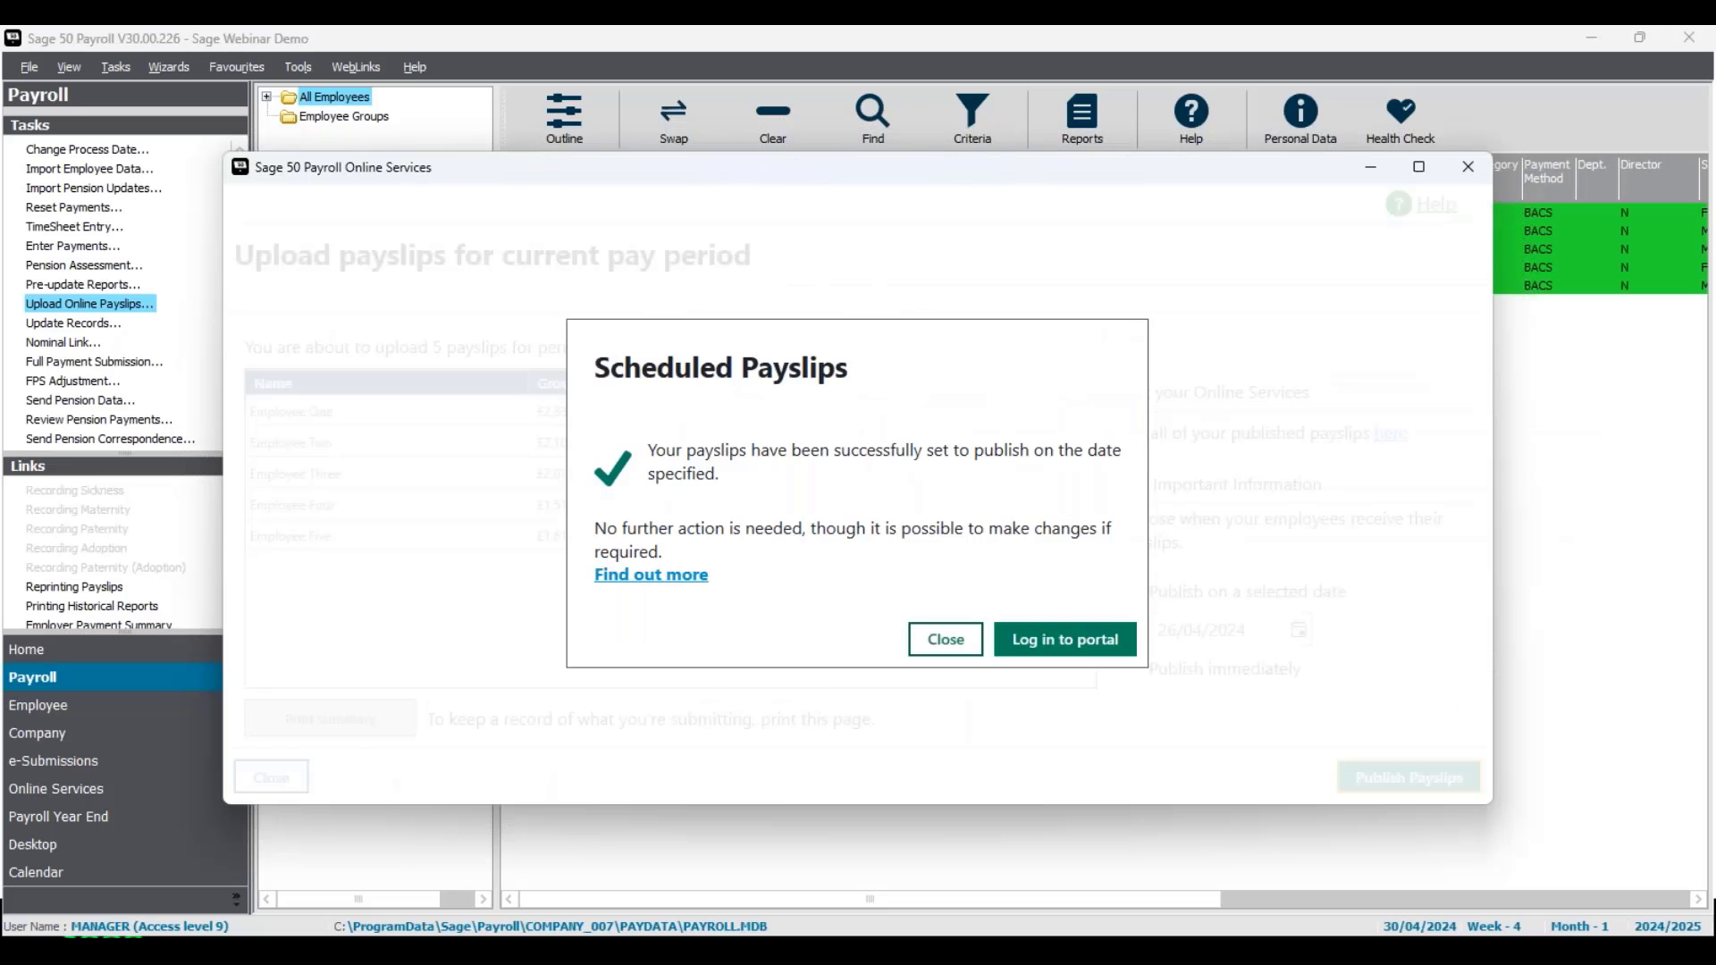
Step: Dismiss the Scheduled Payslips confirmation and reopen the process date, still 30/04/2024
{"action": "left_click", "coordinate": [965, 655]}
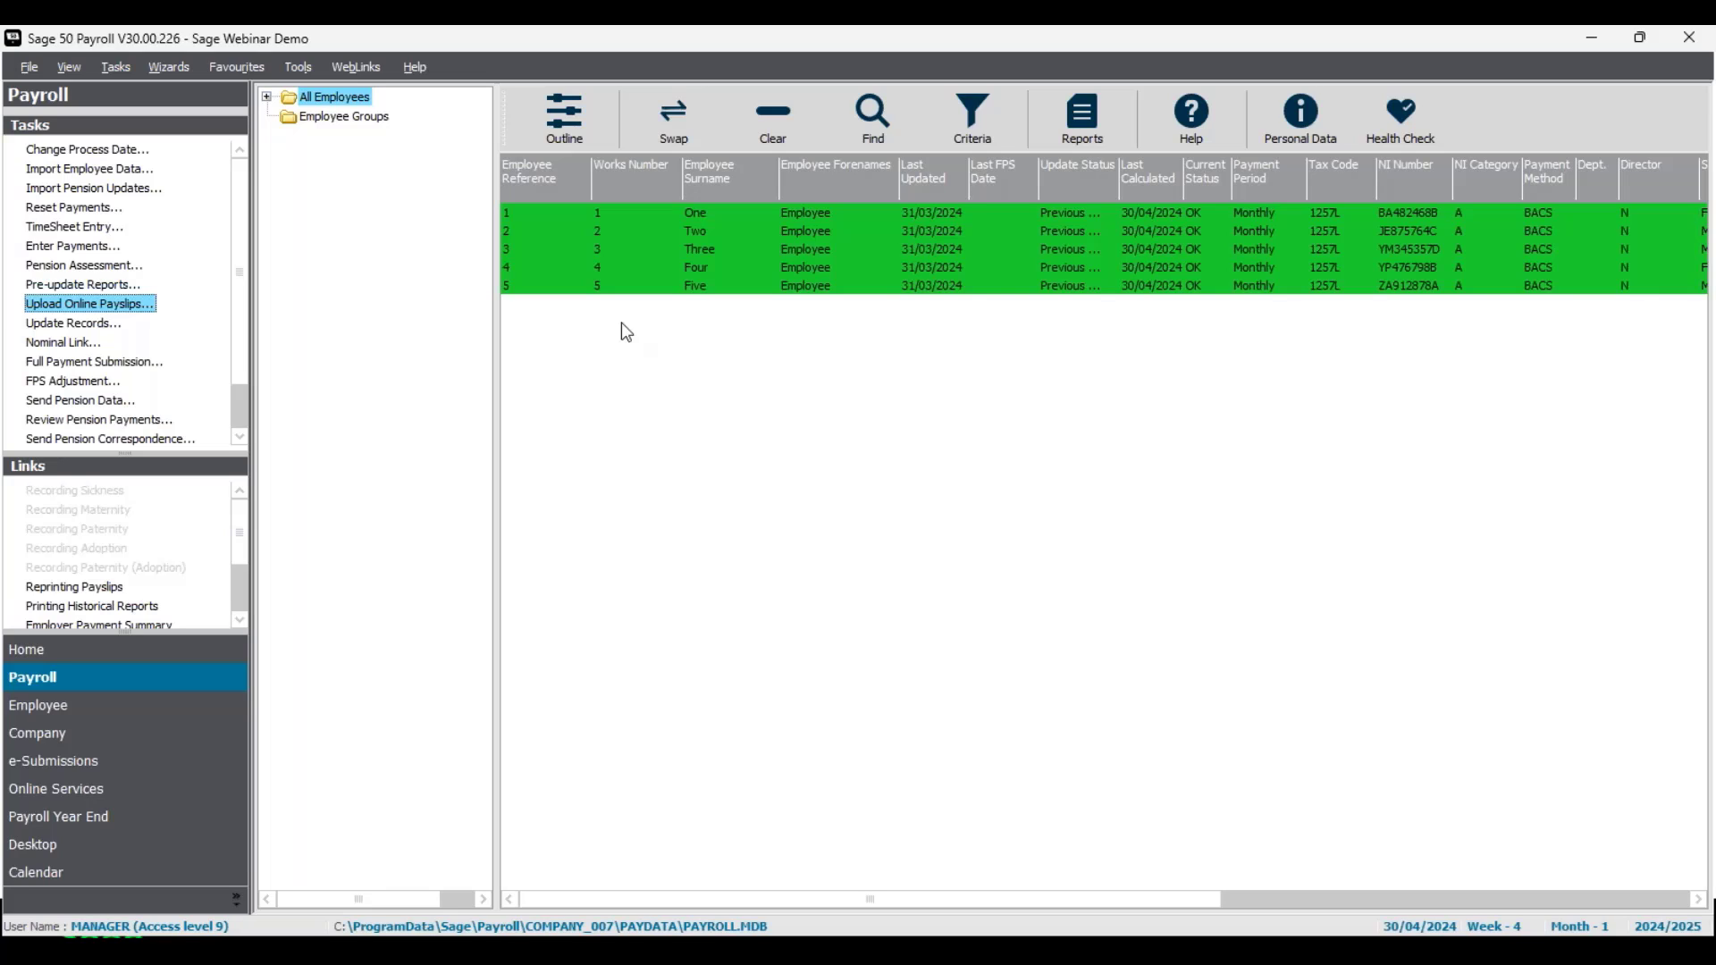
{"action": "left_click", "coordinate": [114, 151]}
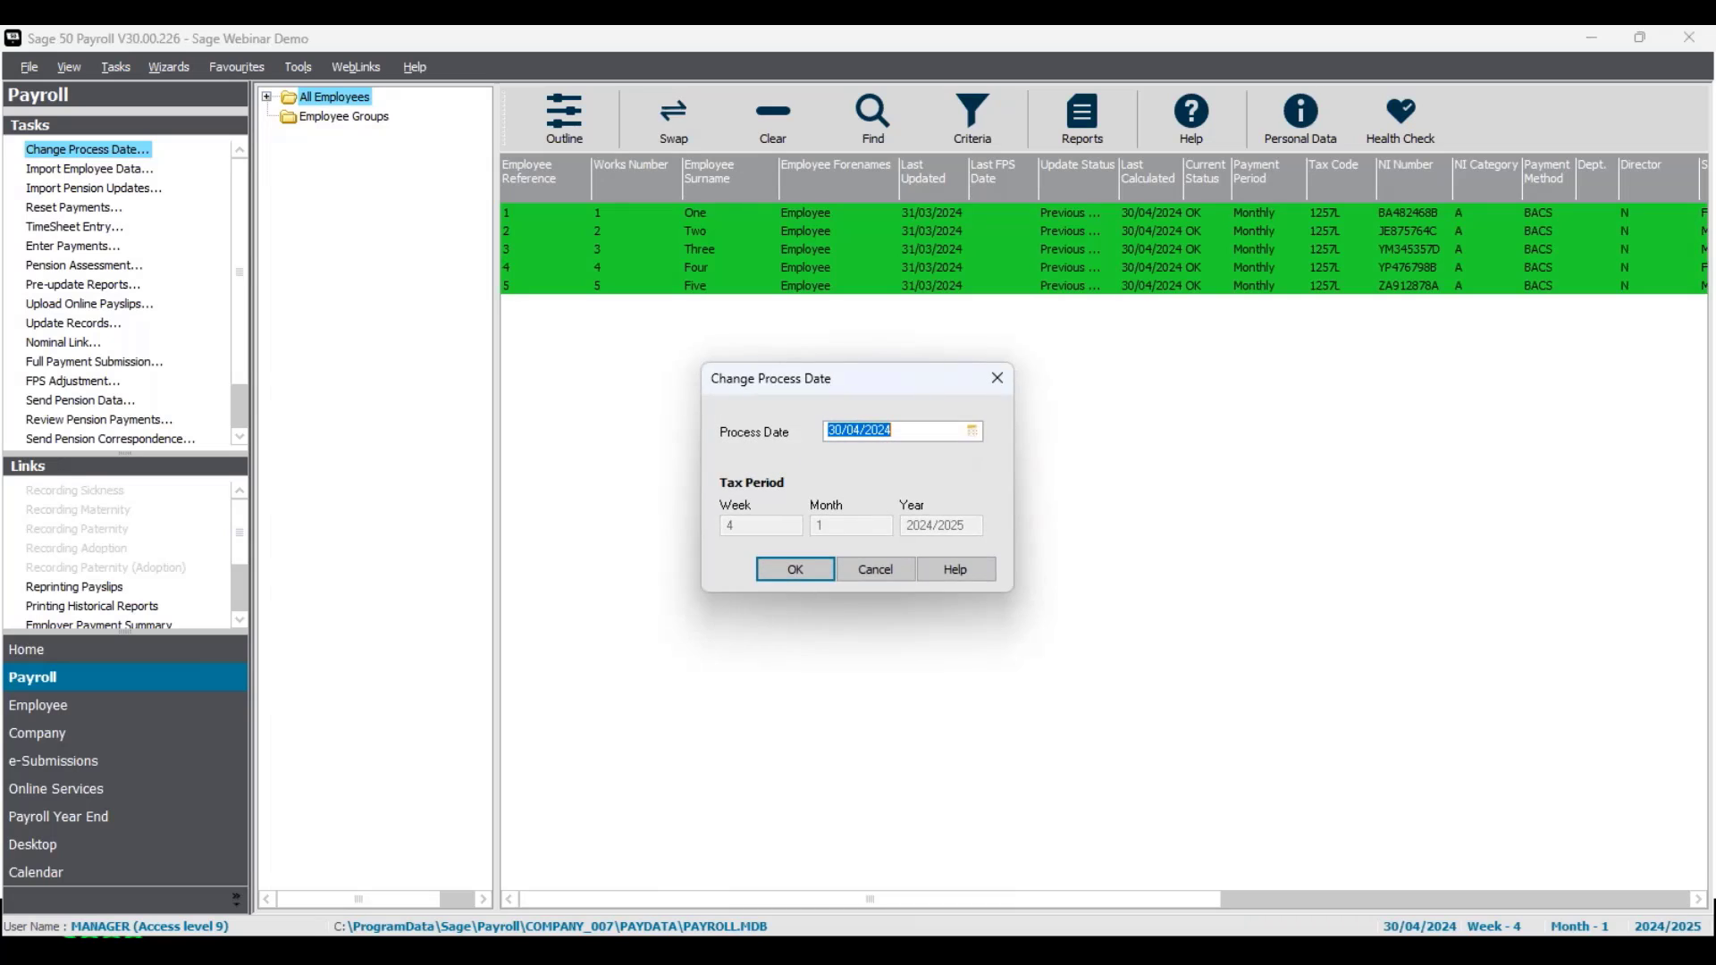
Step: Set the process date to 05/04/2024 and start Payroll Year End for all employees
{"action": "left_click", "coordinate": [972, 431]}
{"action": "left_click", "coordinate": [977, 500]}
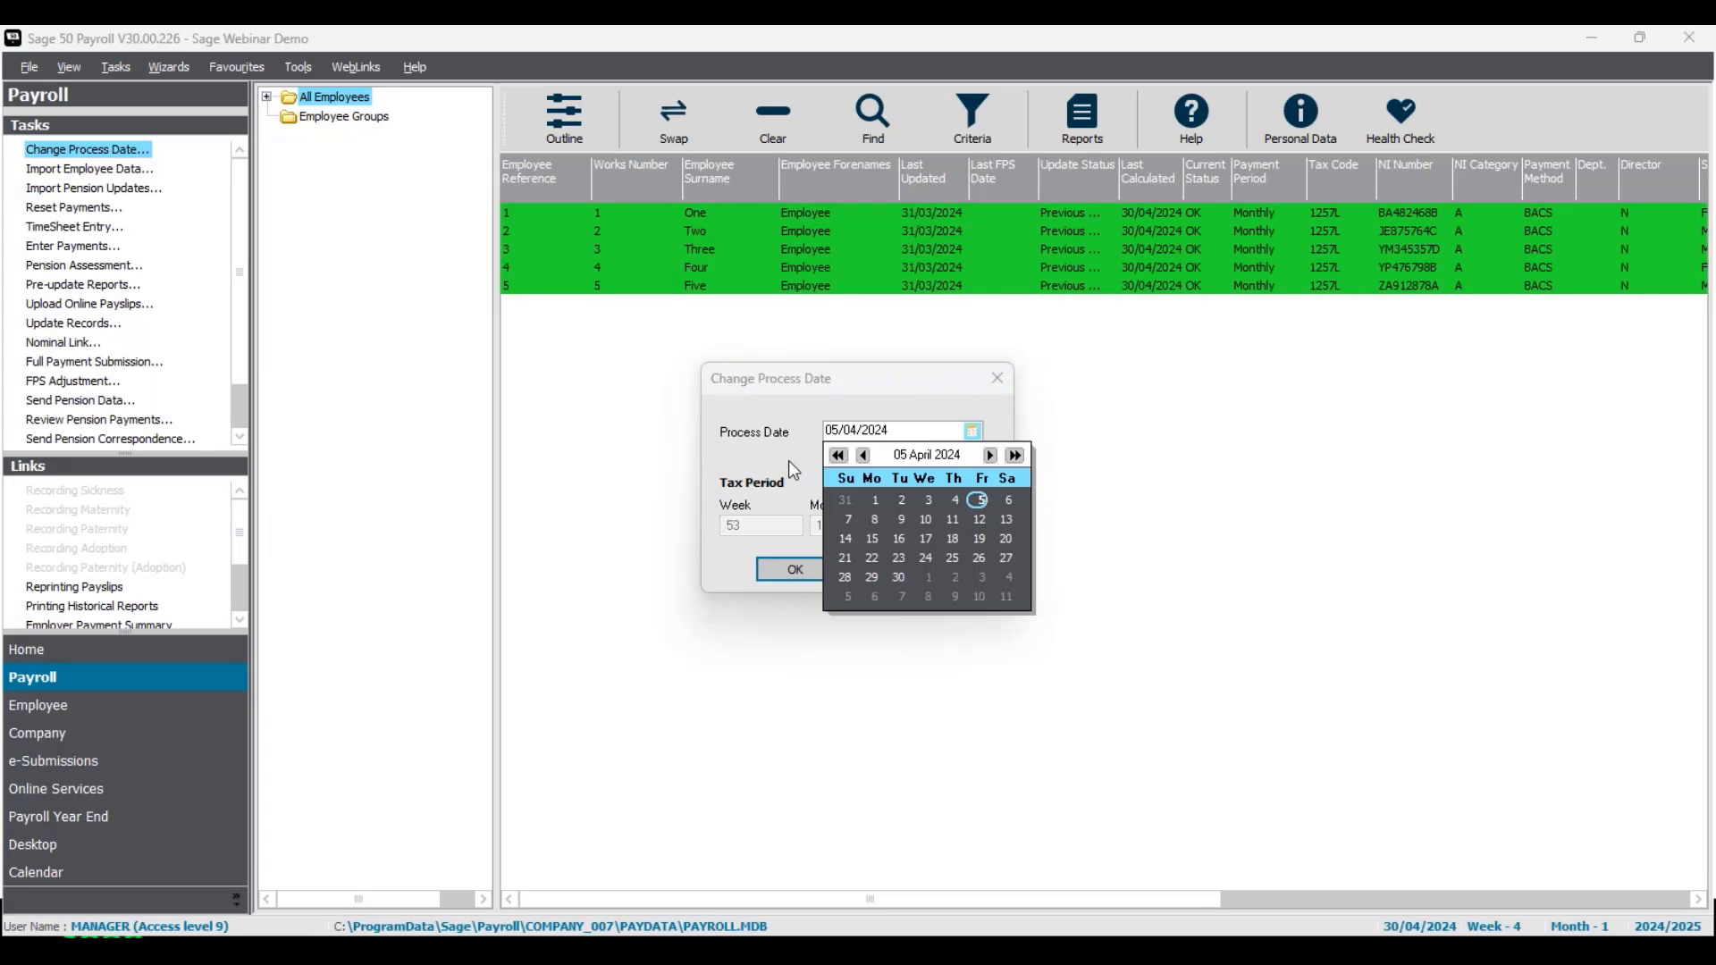
{"action": "left_click", "coordinate": [809, 573]}
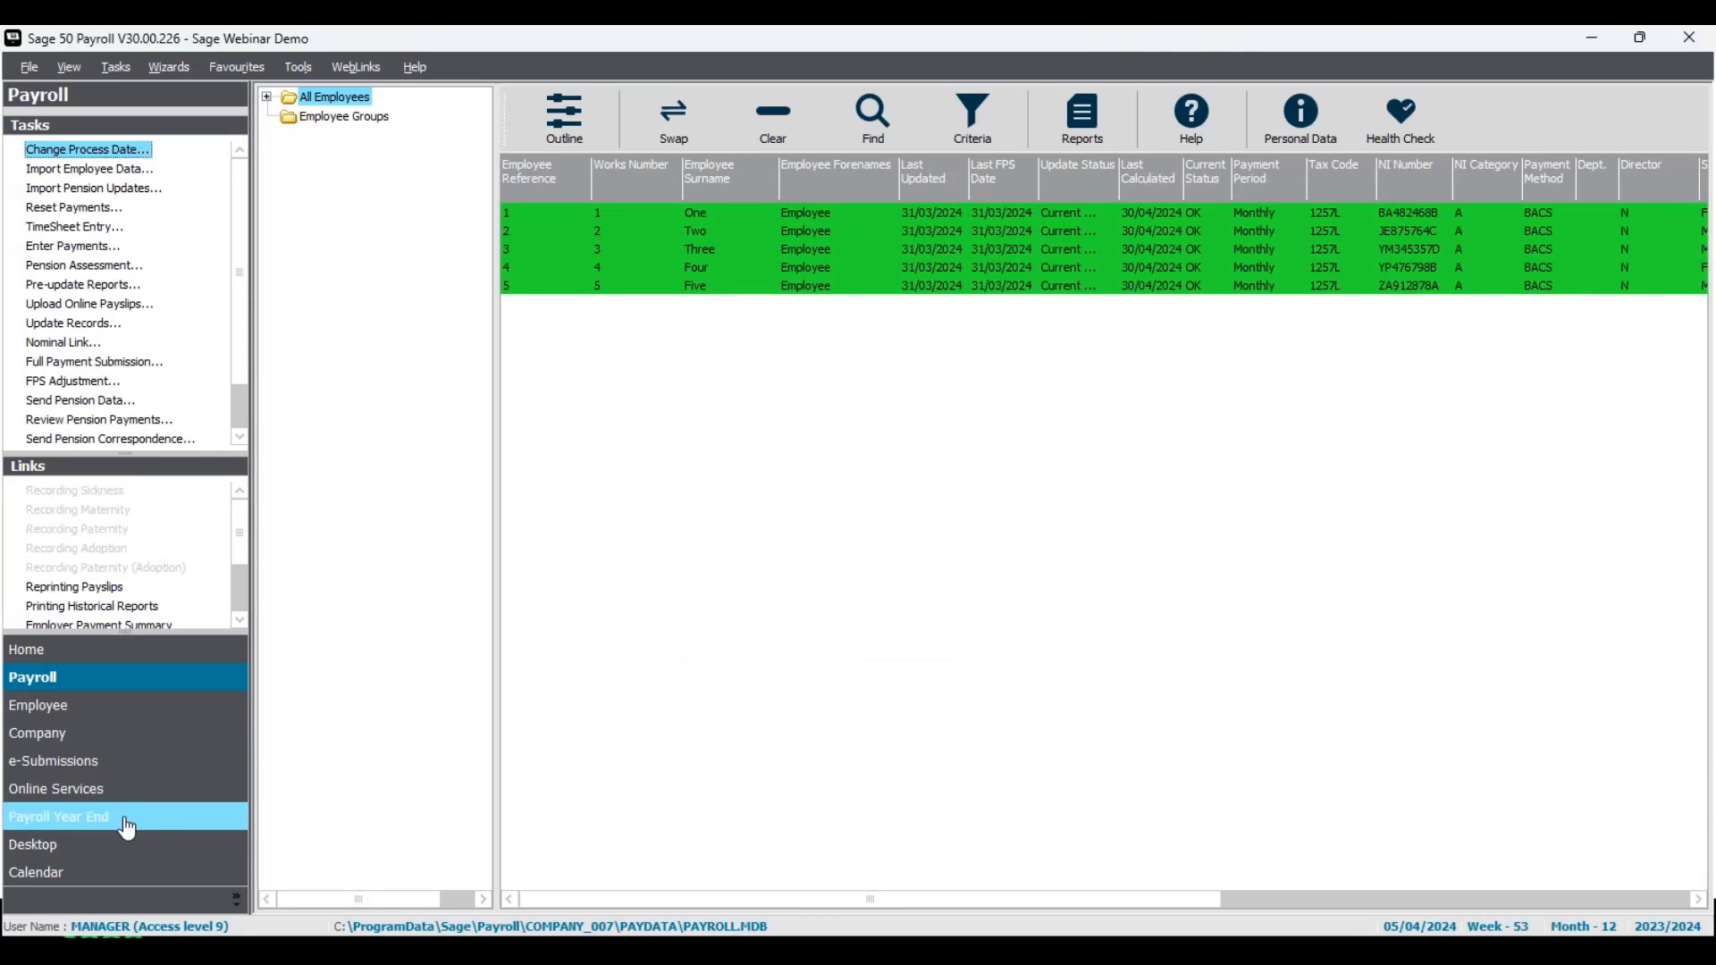
{"action": "left_click", "coordinate": [158, 829]}
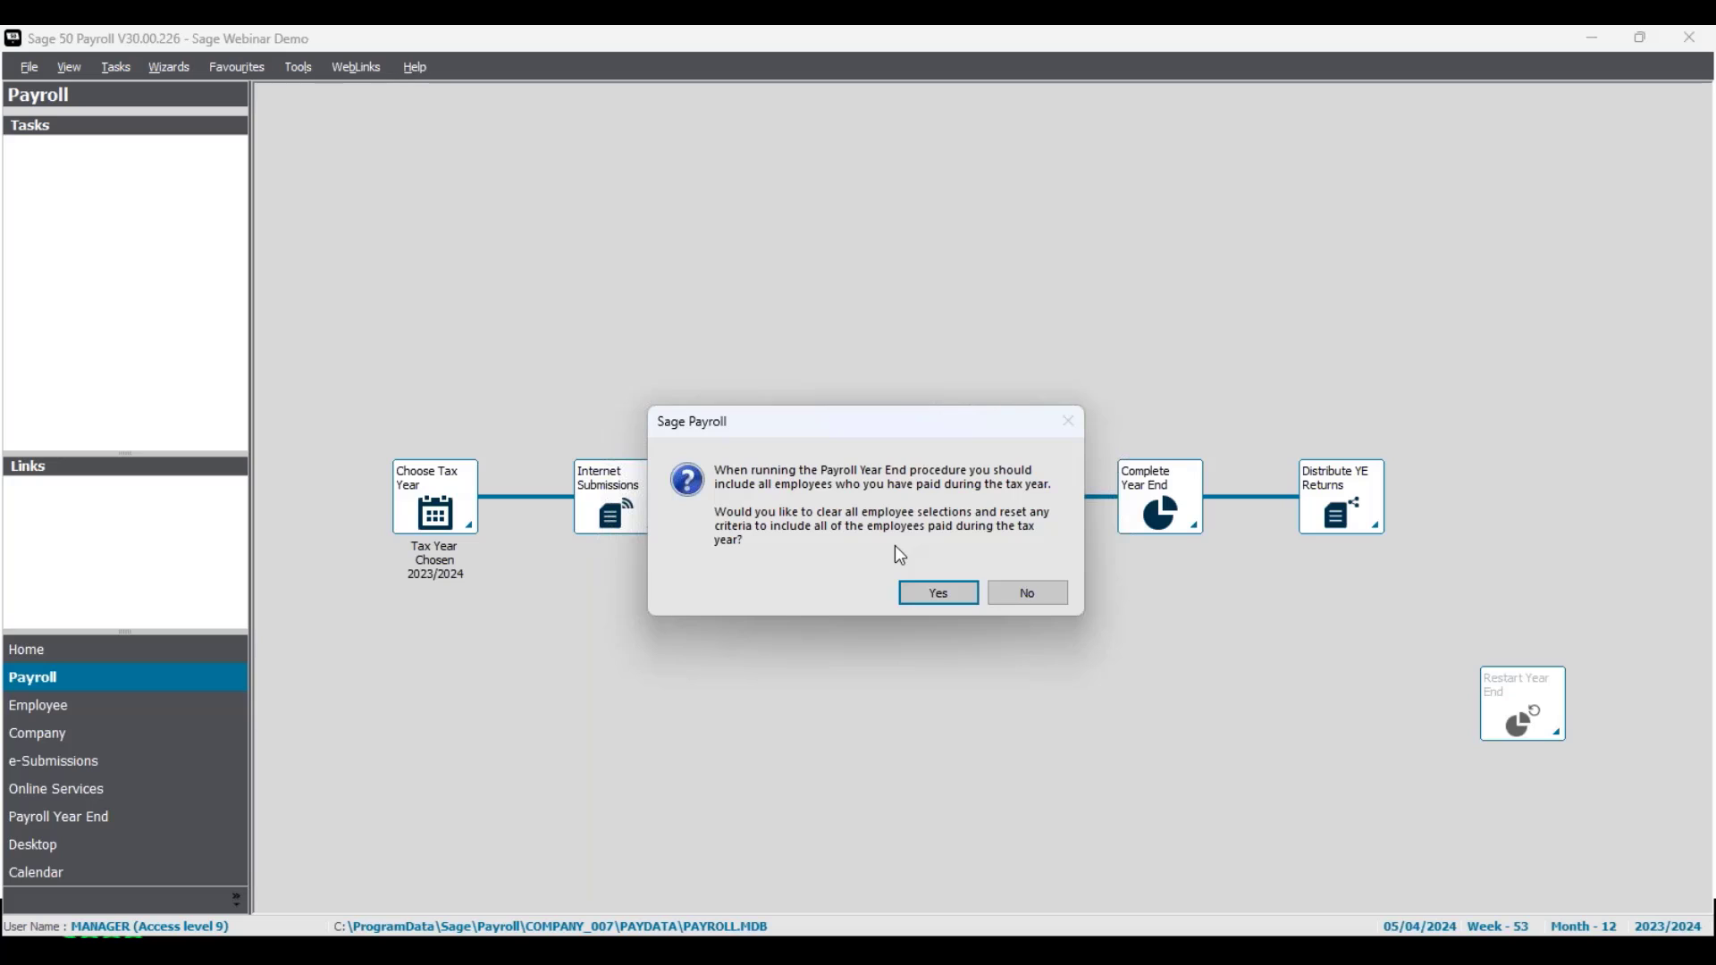
{"action": "left_click", "coordinate": [945, 600]}
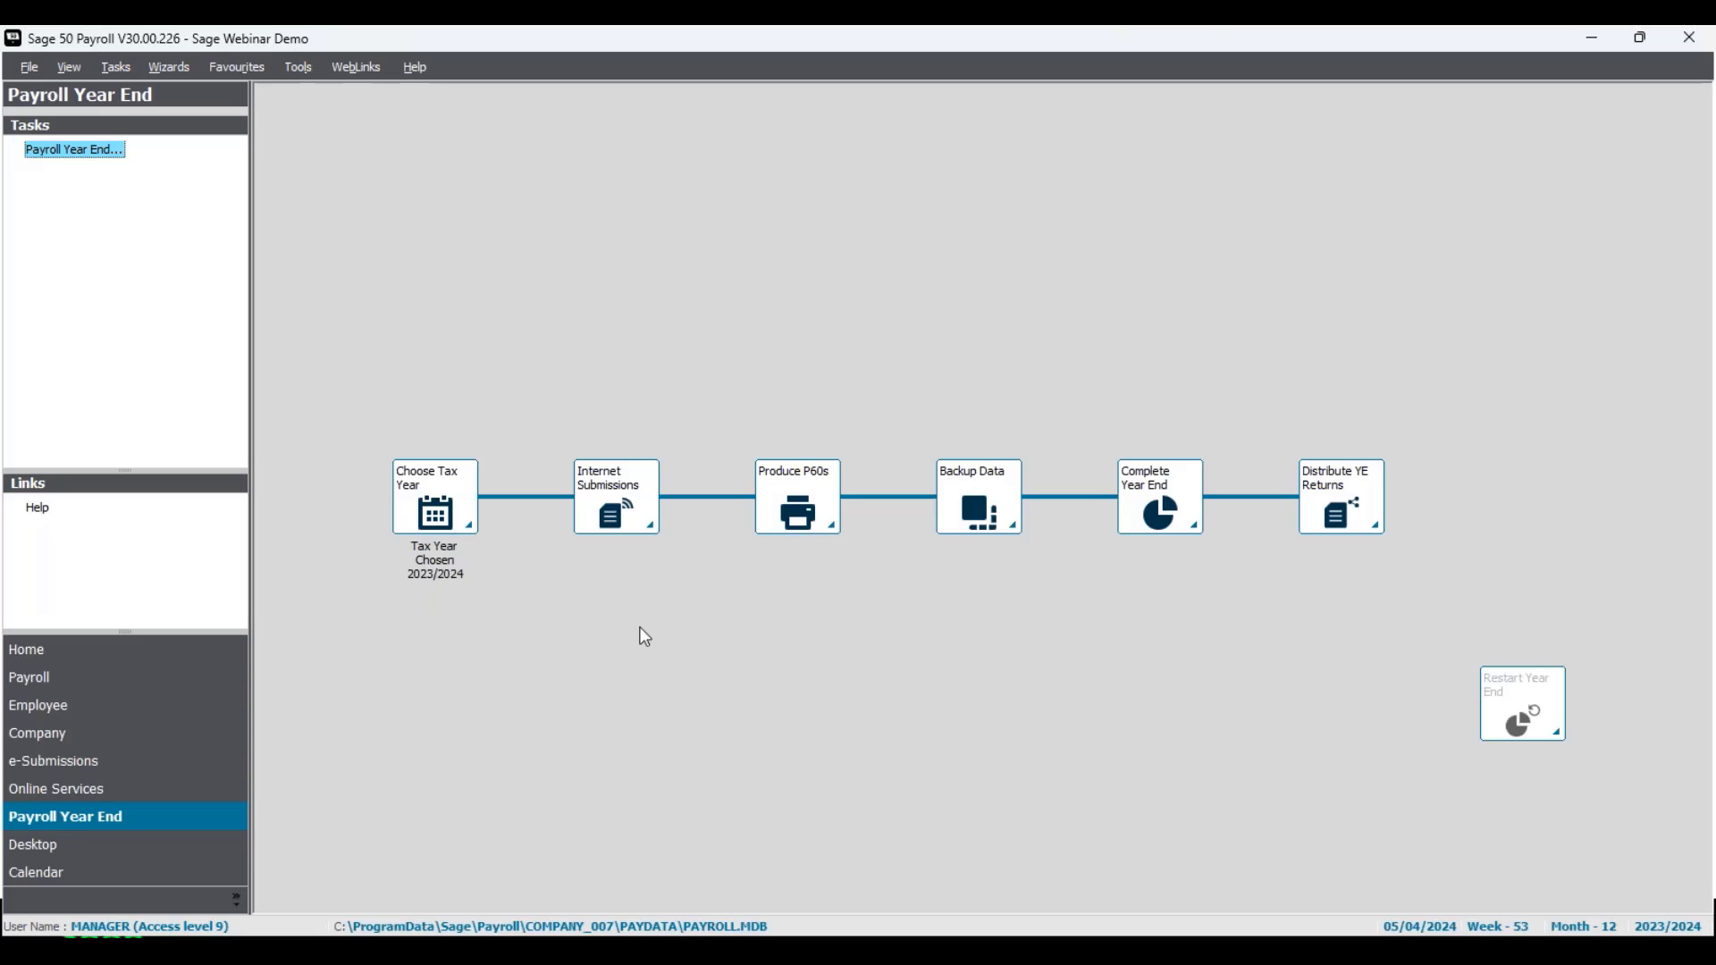
Step: Upload the 2023/24 P60s for all five employees to Online Services and close the confirmation
{"action": "left_click", "coordinate": [798, 527]}
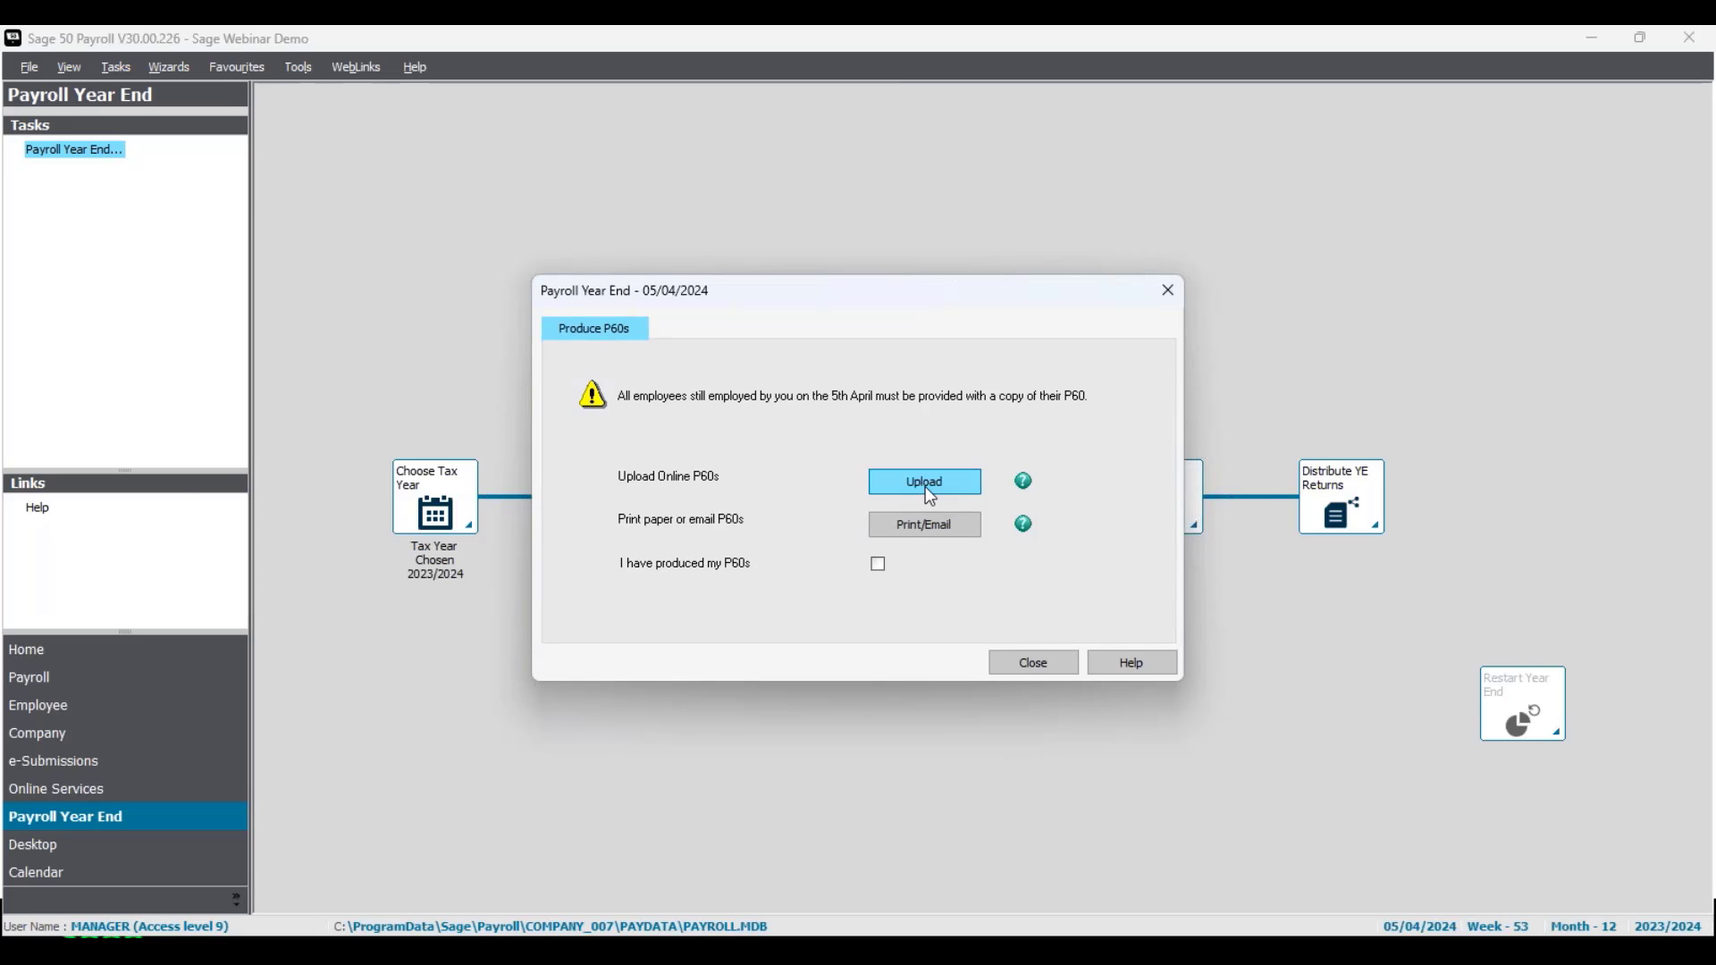
{"action": "left_click", "coordinate": [929, 490]}
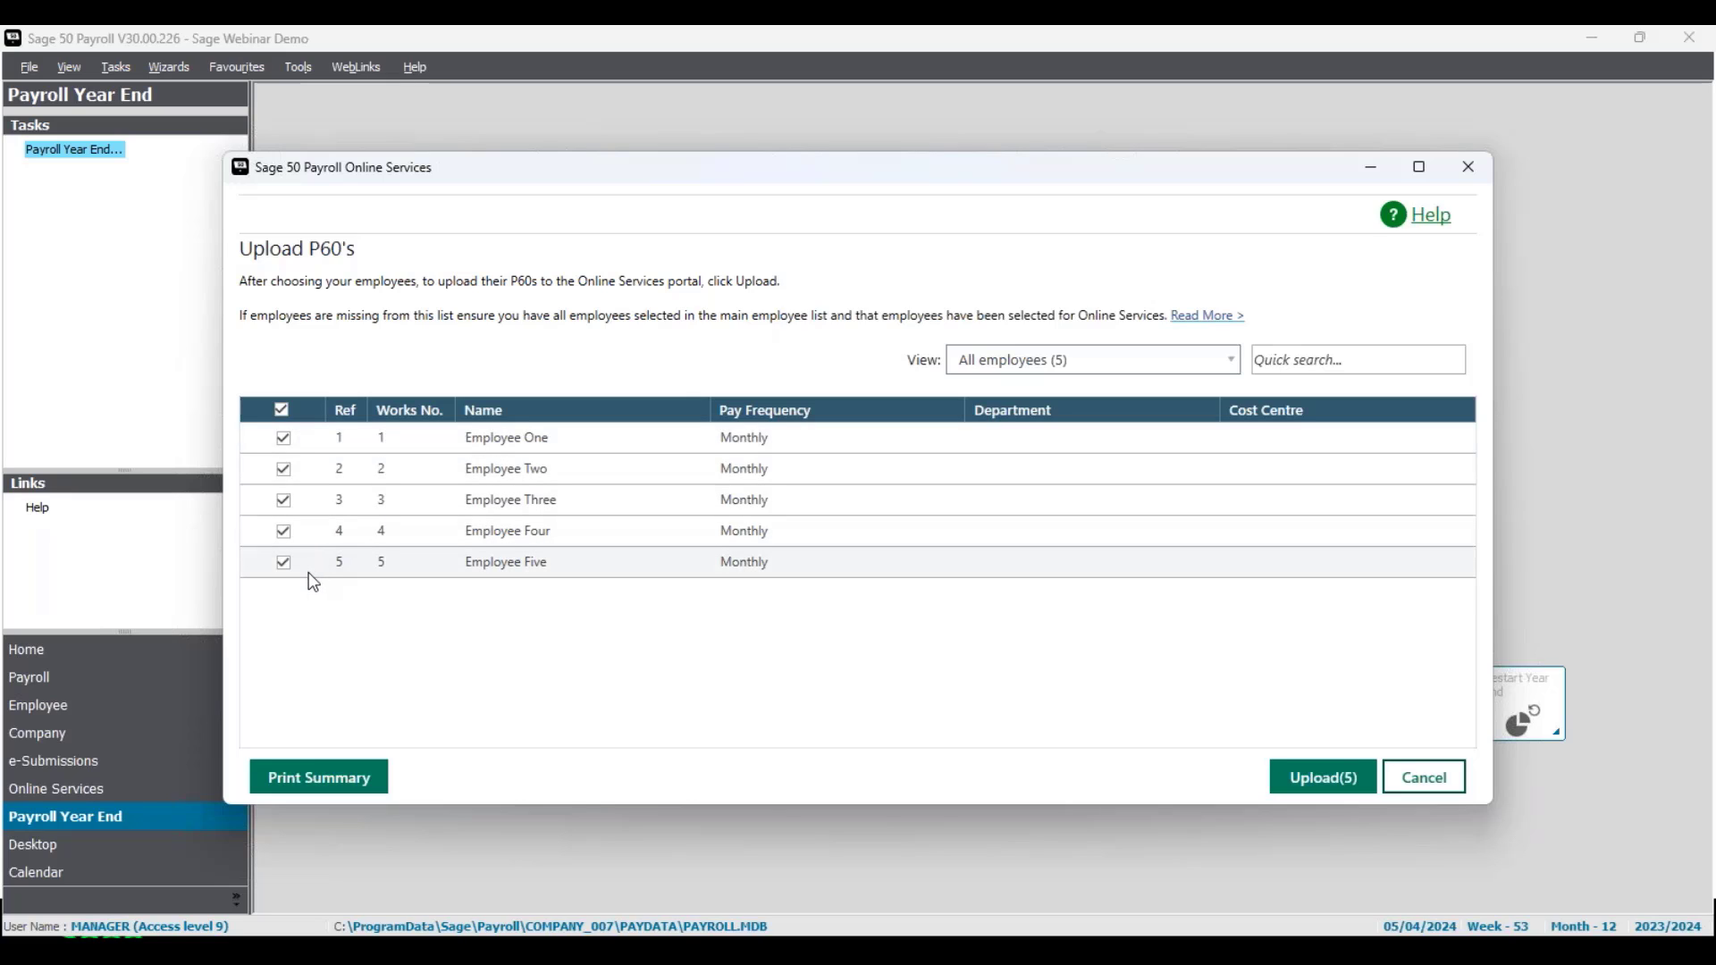
{"action": "left_click", "coordinate": [1323, 787]}
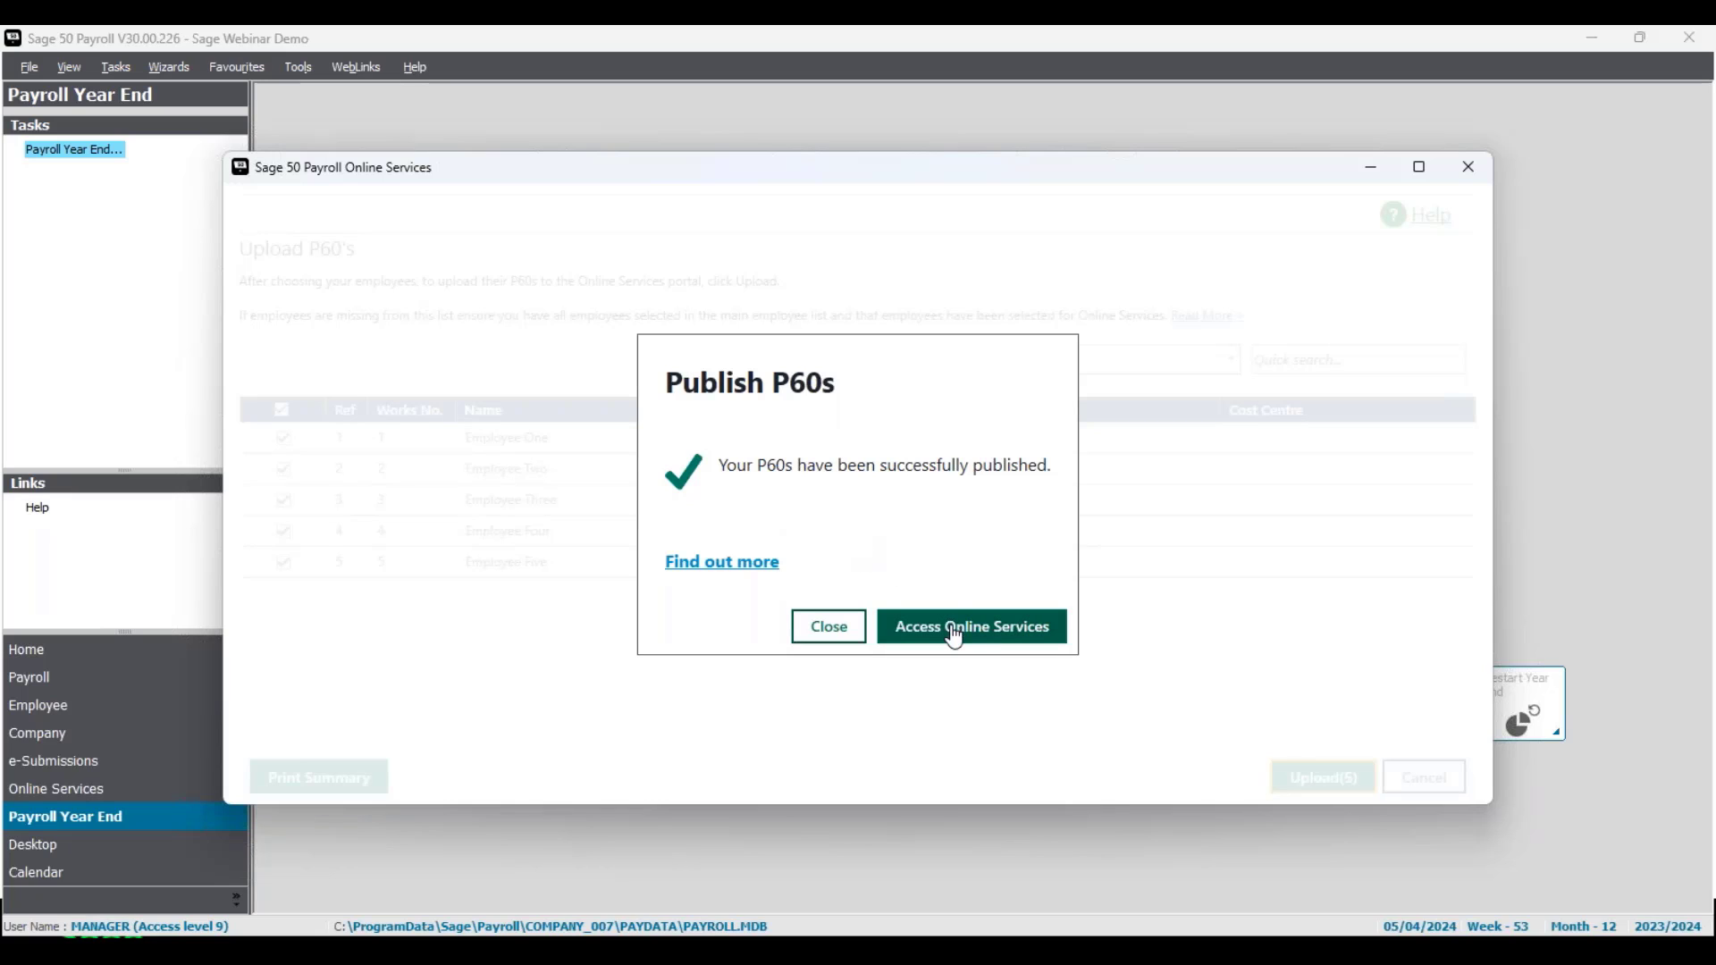
{"action": "left_click", "coordinate": [851, 638]}
Step: Reload Sage HR and show the P60s list on the Payslips & P60s page
{"action": "mouse_move", "coordinate": [1089, 932]}
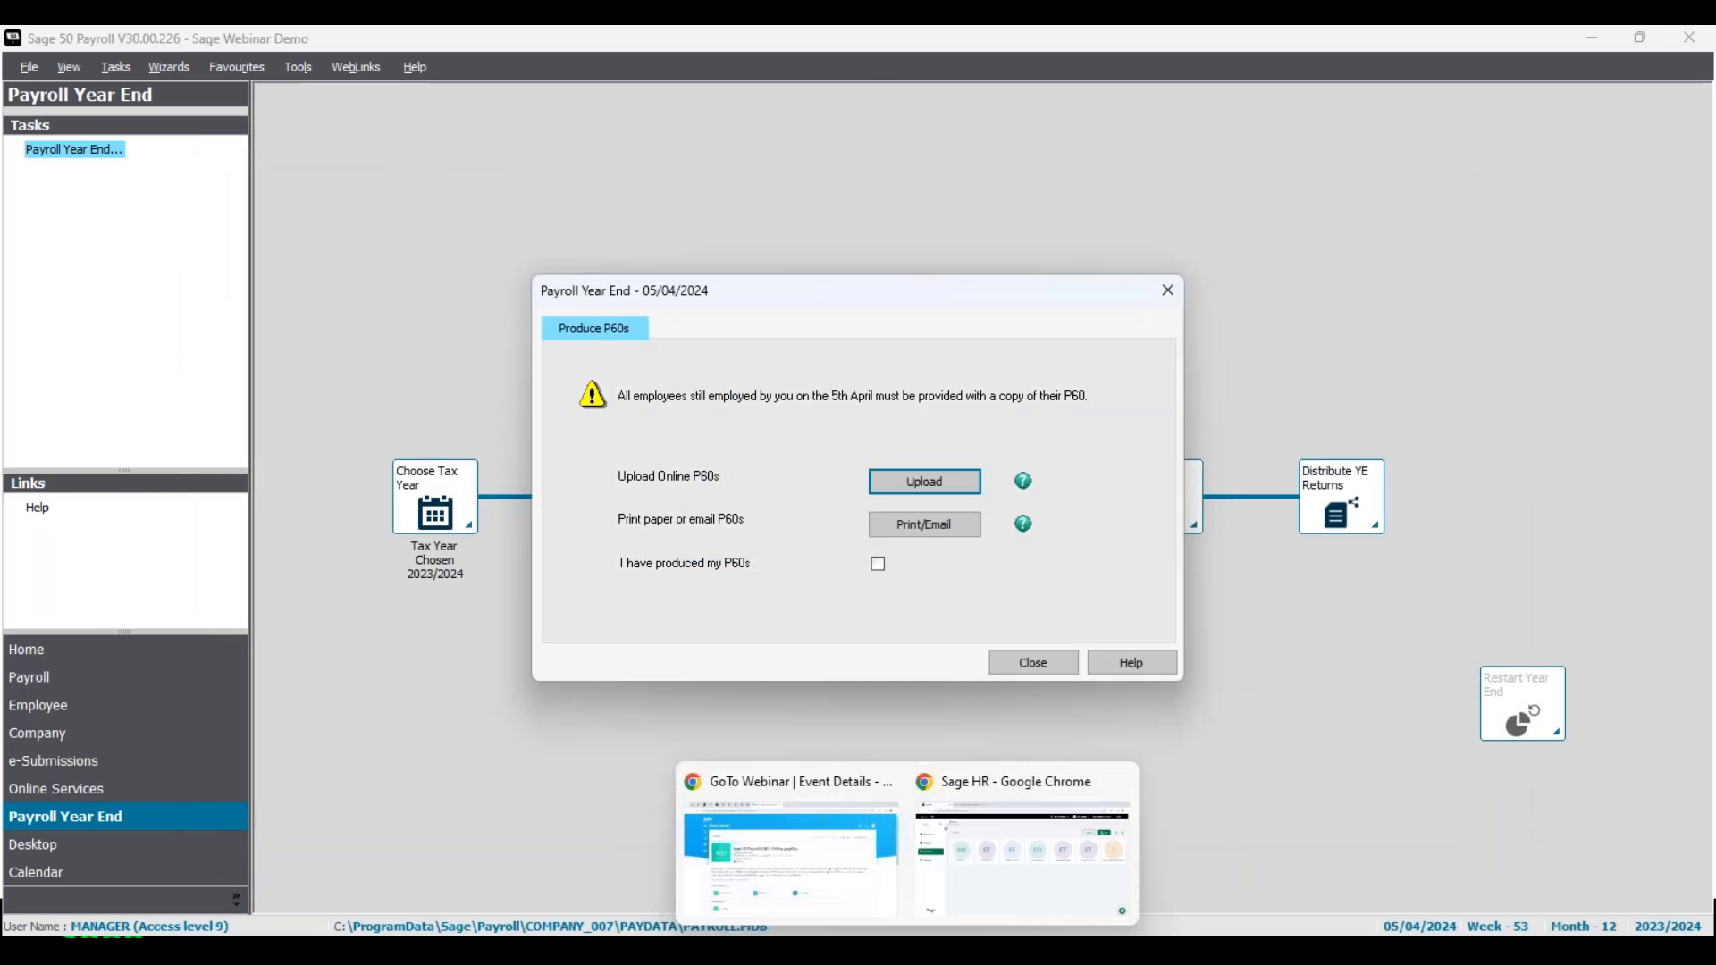
{"action": "left_click", "coordinate": [1001, 883]}
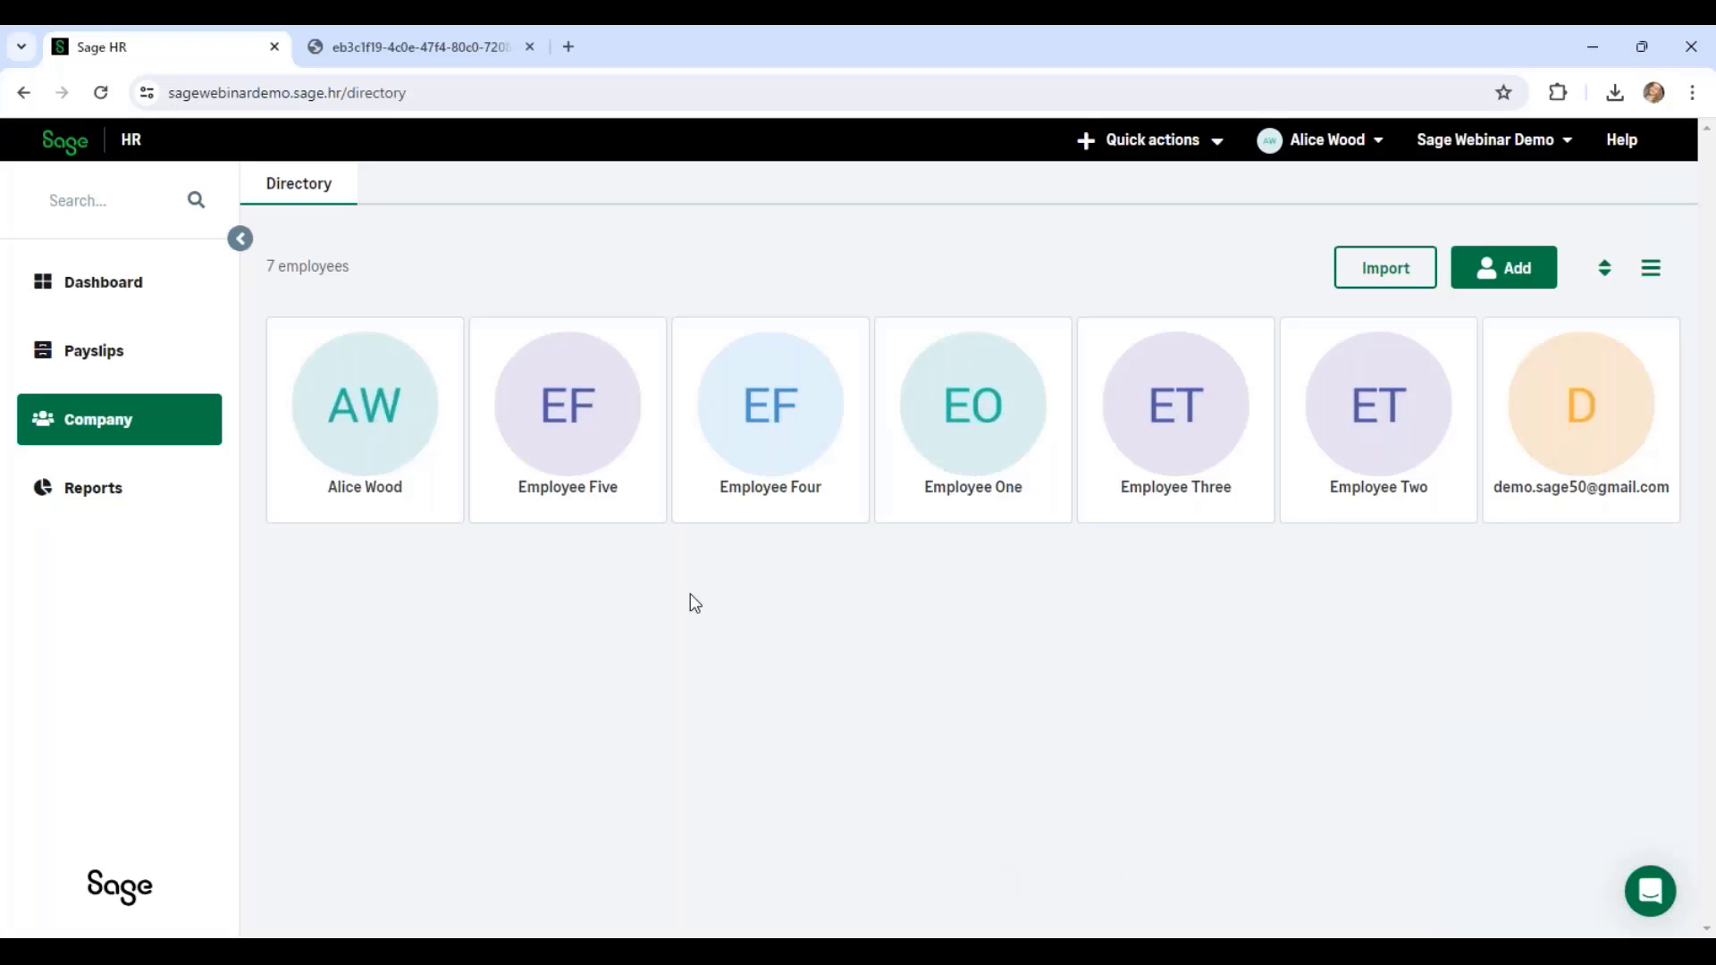
{"action": "left_click", "coordinate": [100, 95]}
{"action": "left_click", "coordinate": [131, 351]}
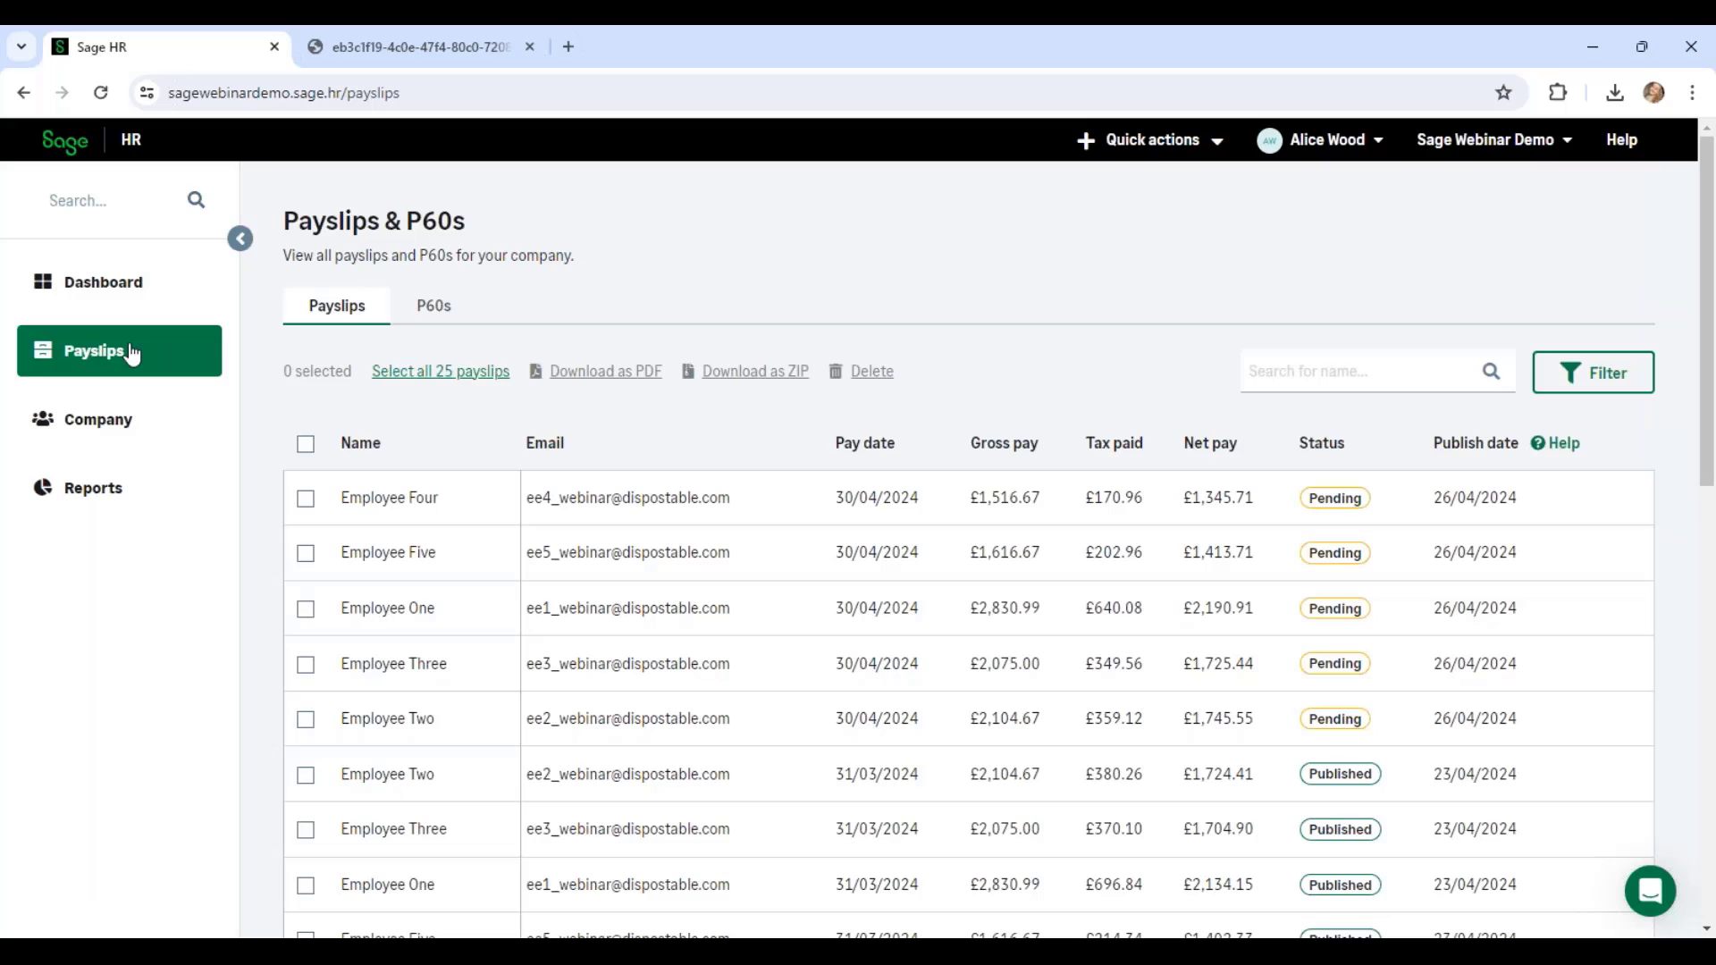
{"action": "left_click", "coordinate": [449, 322]}
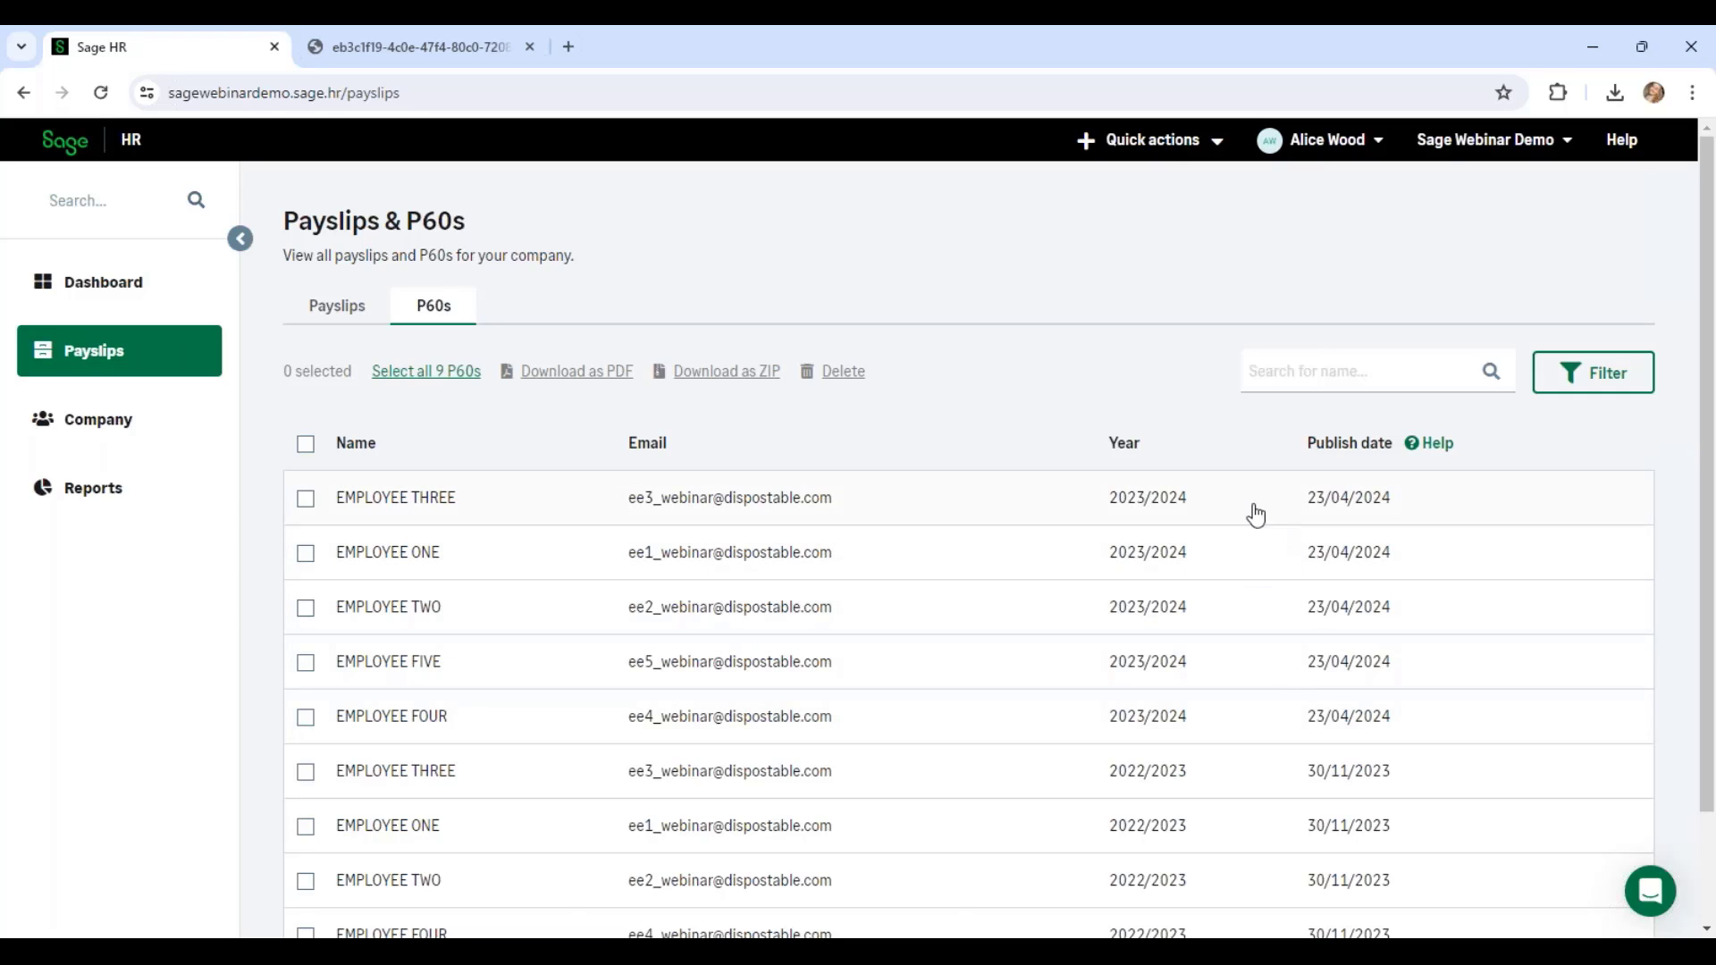
Step: Tick all five 2023/2024 P60s and download them together as a PDF
{"action": "left_click", "coordinate": [305, 499]}
{"action": "left_click", "coordinate": [306, 553]}
{"action": "left_click", "coordinate": [305, 607]}
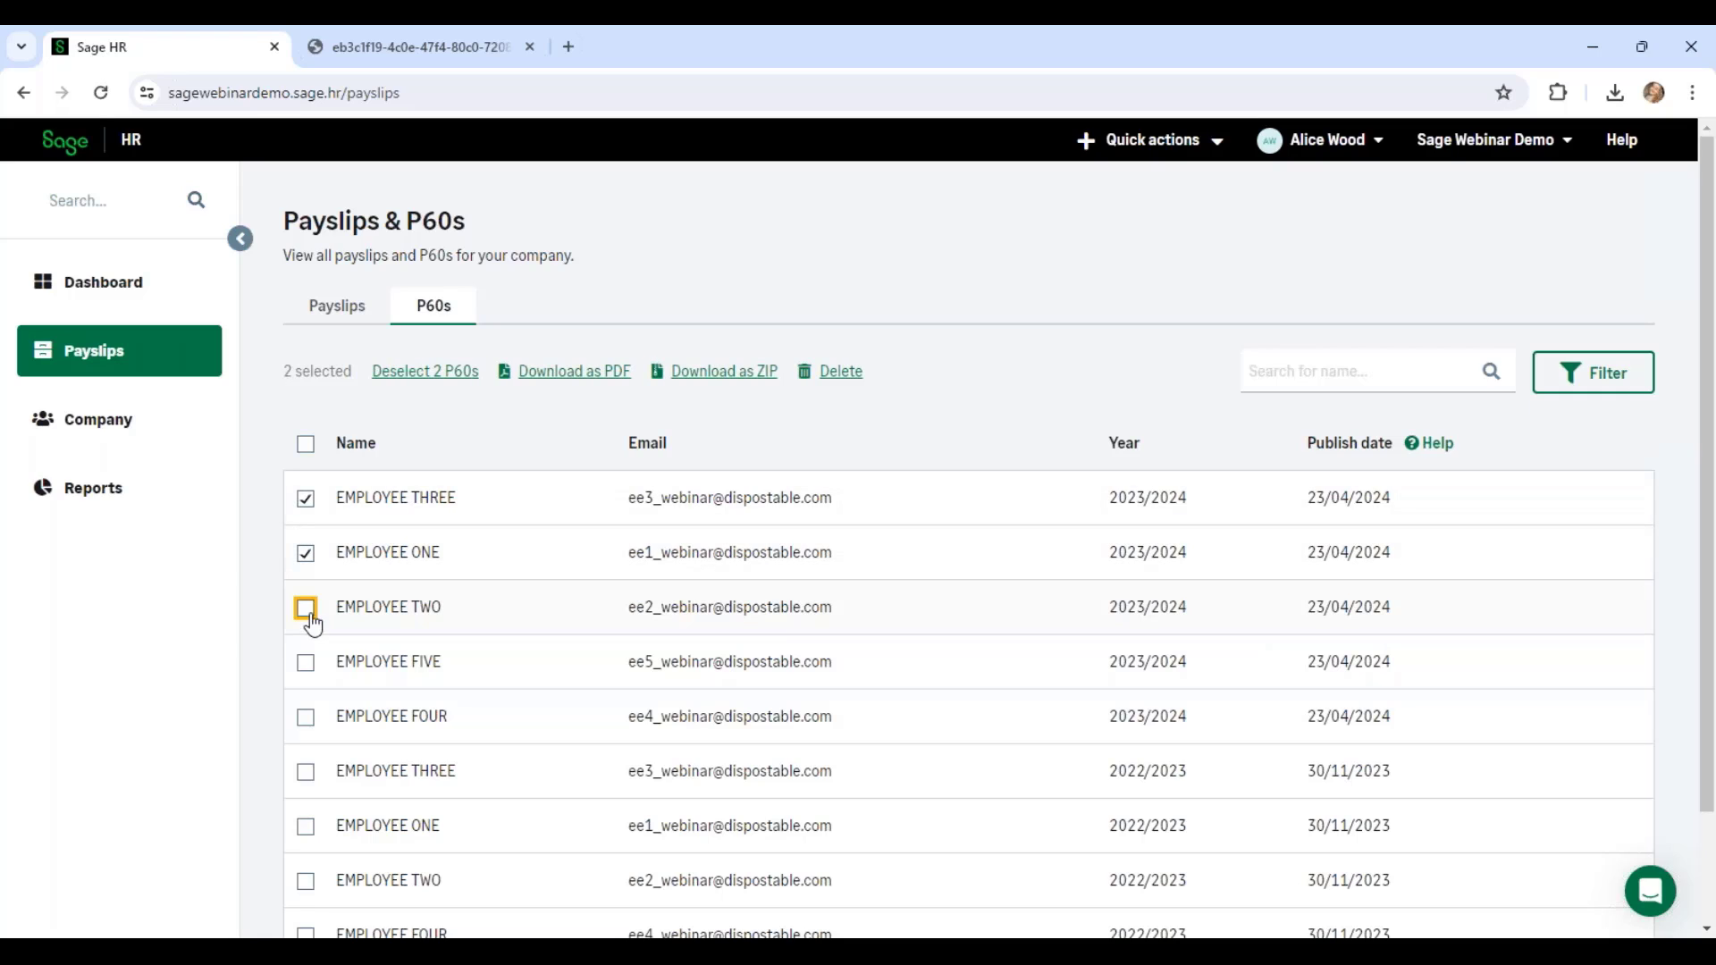
{"action": "left_click", "coordinate": [306, 663]}
{"action": "left_click", "coordinate": [305, 717]}
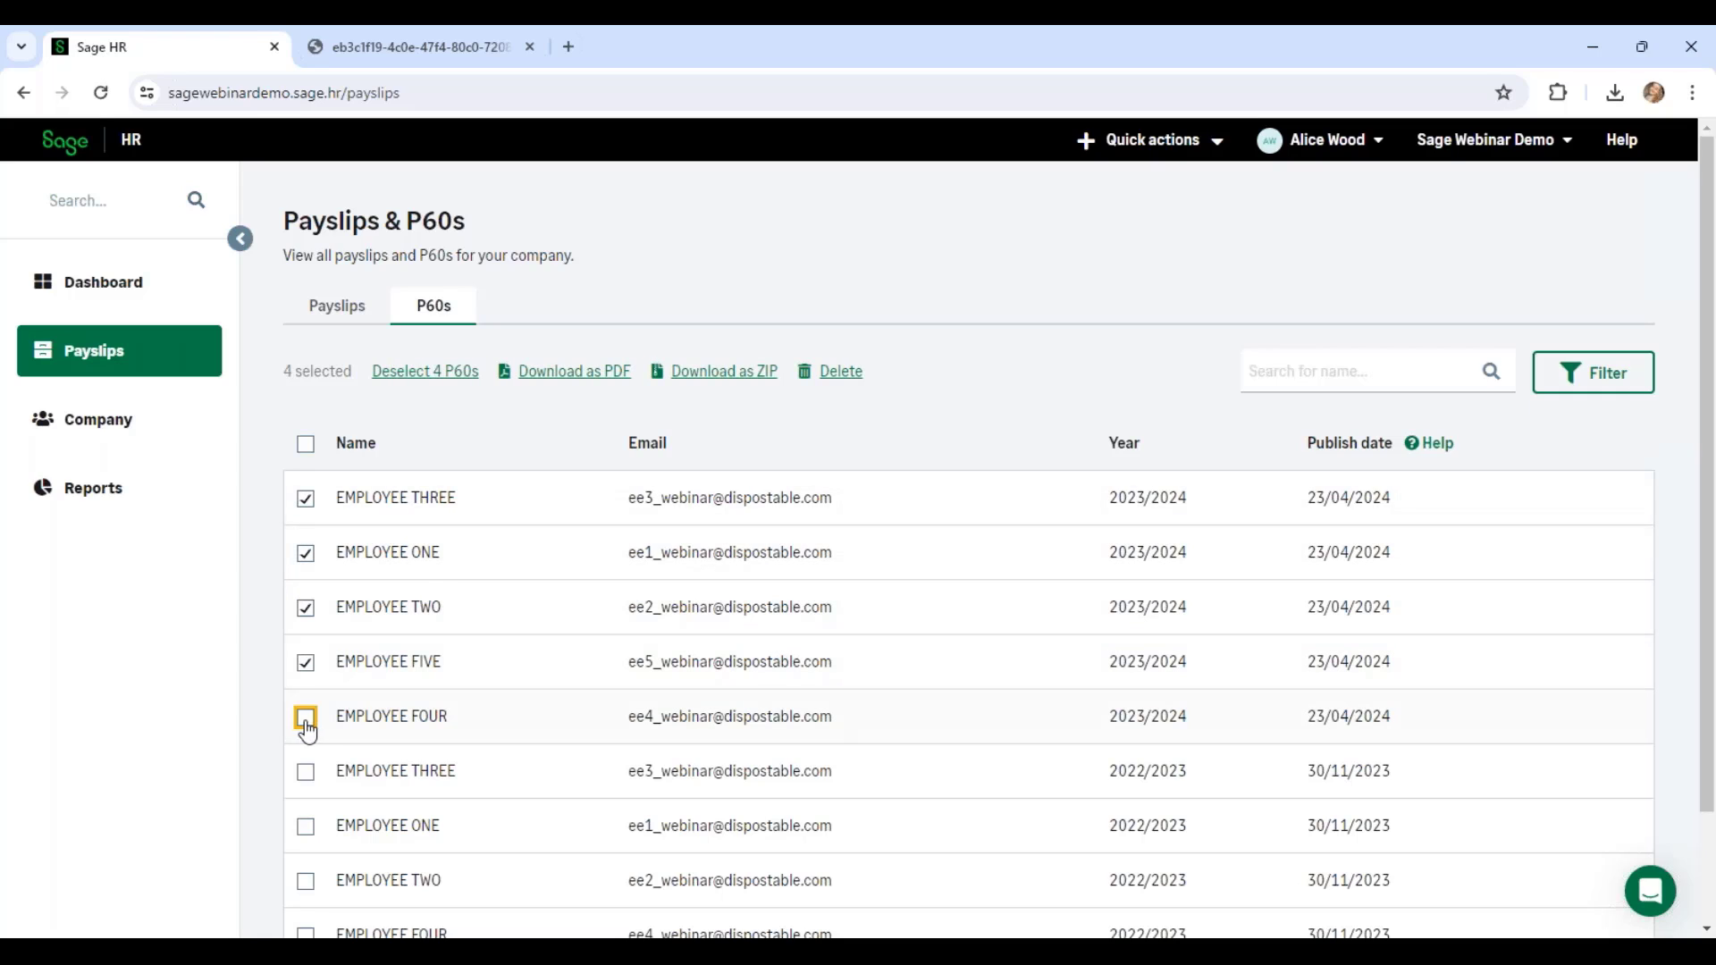
{"action": "left_click", "coordinate": [568, 373]}
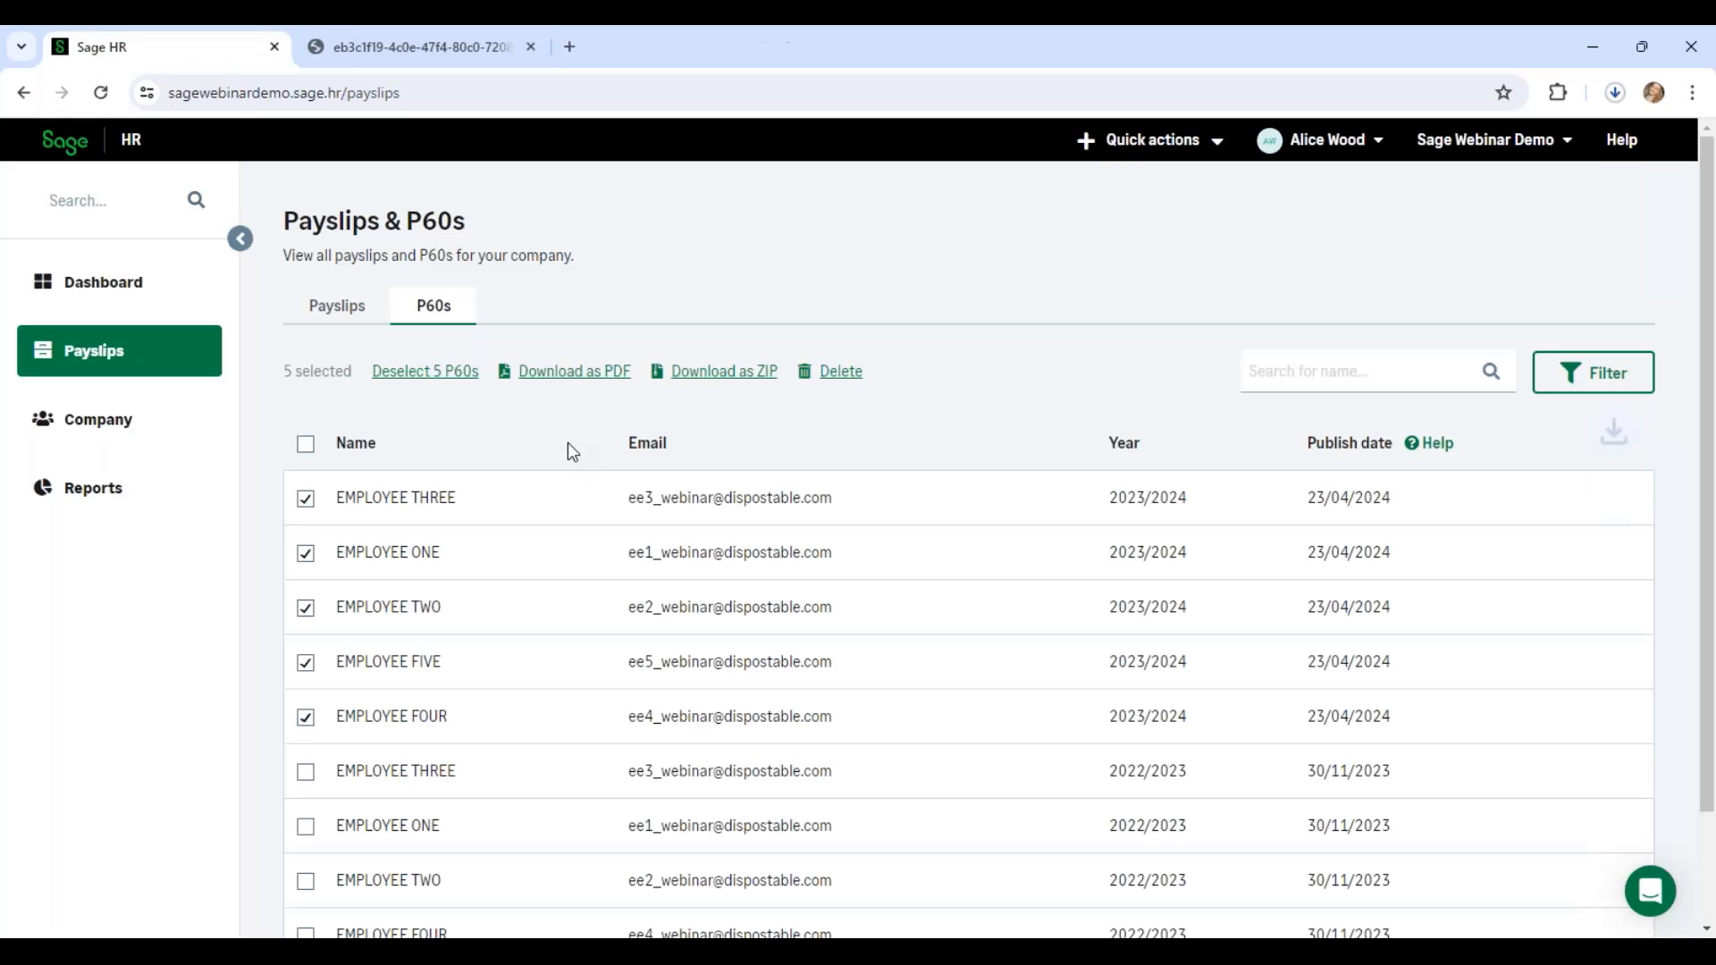
Step: Open the downloaded P60 PDF in its own tab and scroll through its pages
{"action": "left_click", "coordinate": [1448, 161]}
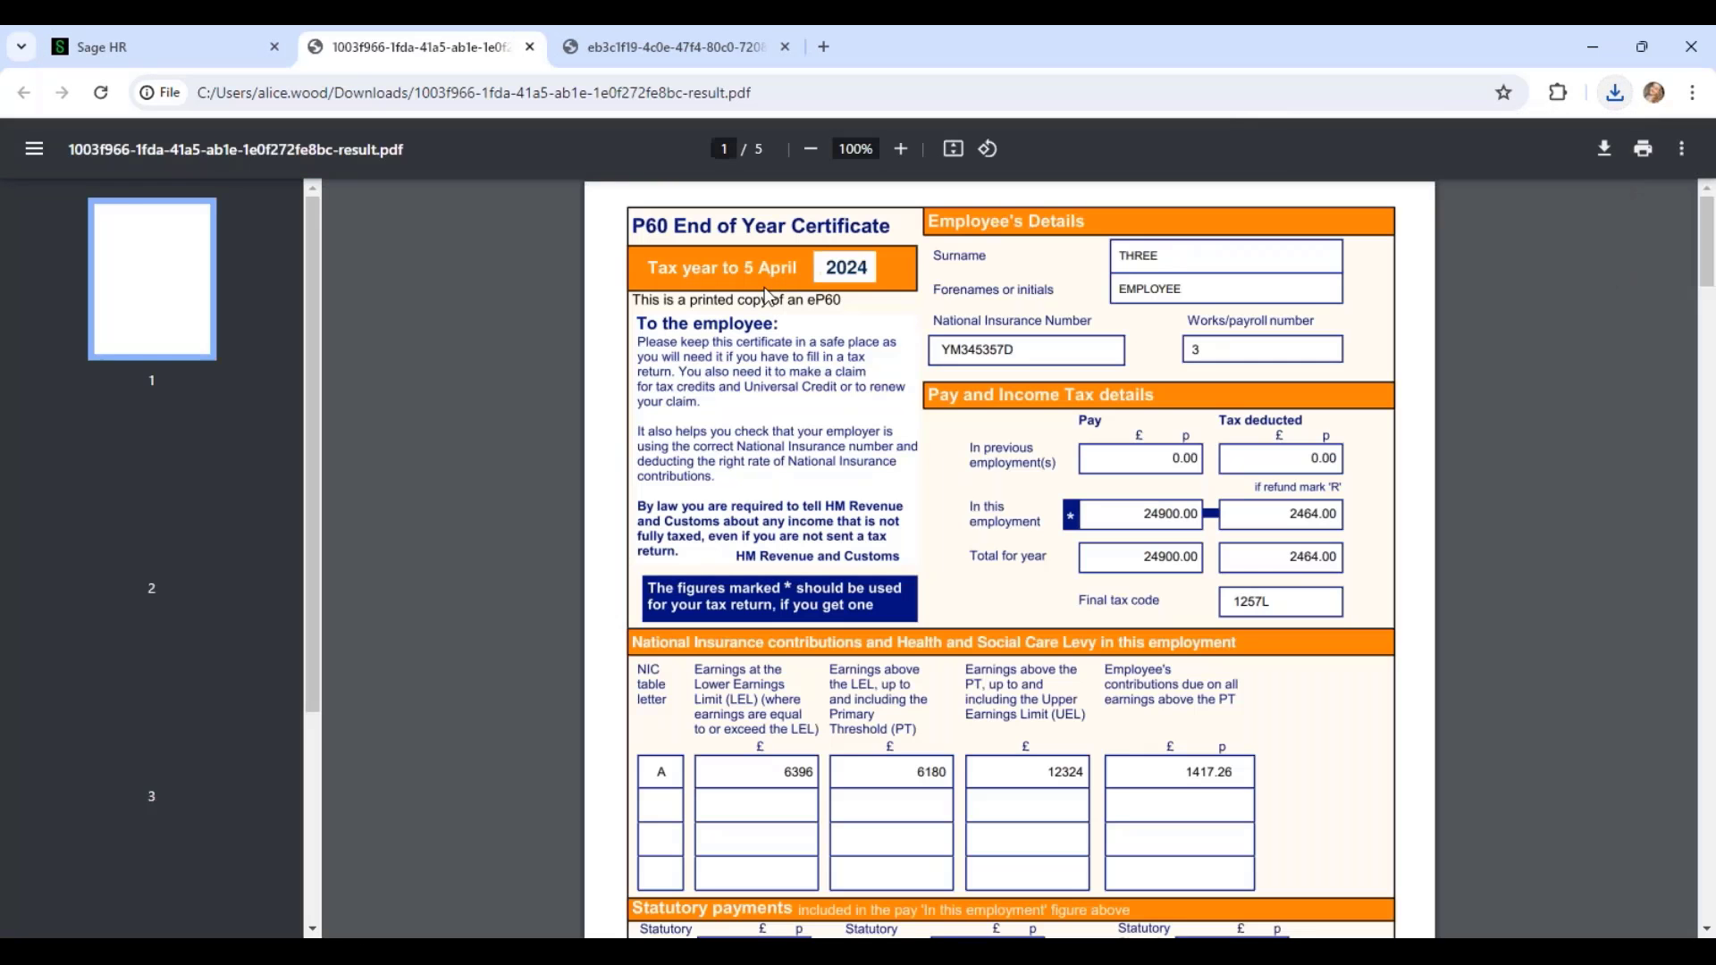
{"action": "scroll", "coordinate": [861, 461], "scroll_direction": "down", "scroll_amount": 5}
{"action": "scroll", "coordinate": [861, 466], "scroll_direction": "down", "scroll_amount": 3}
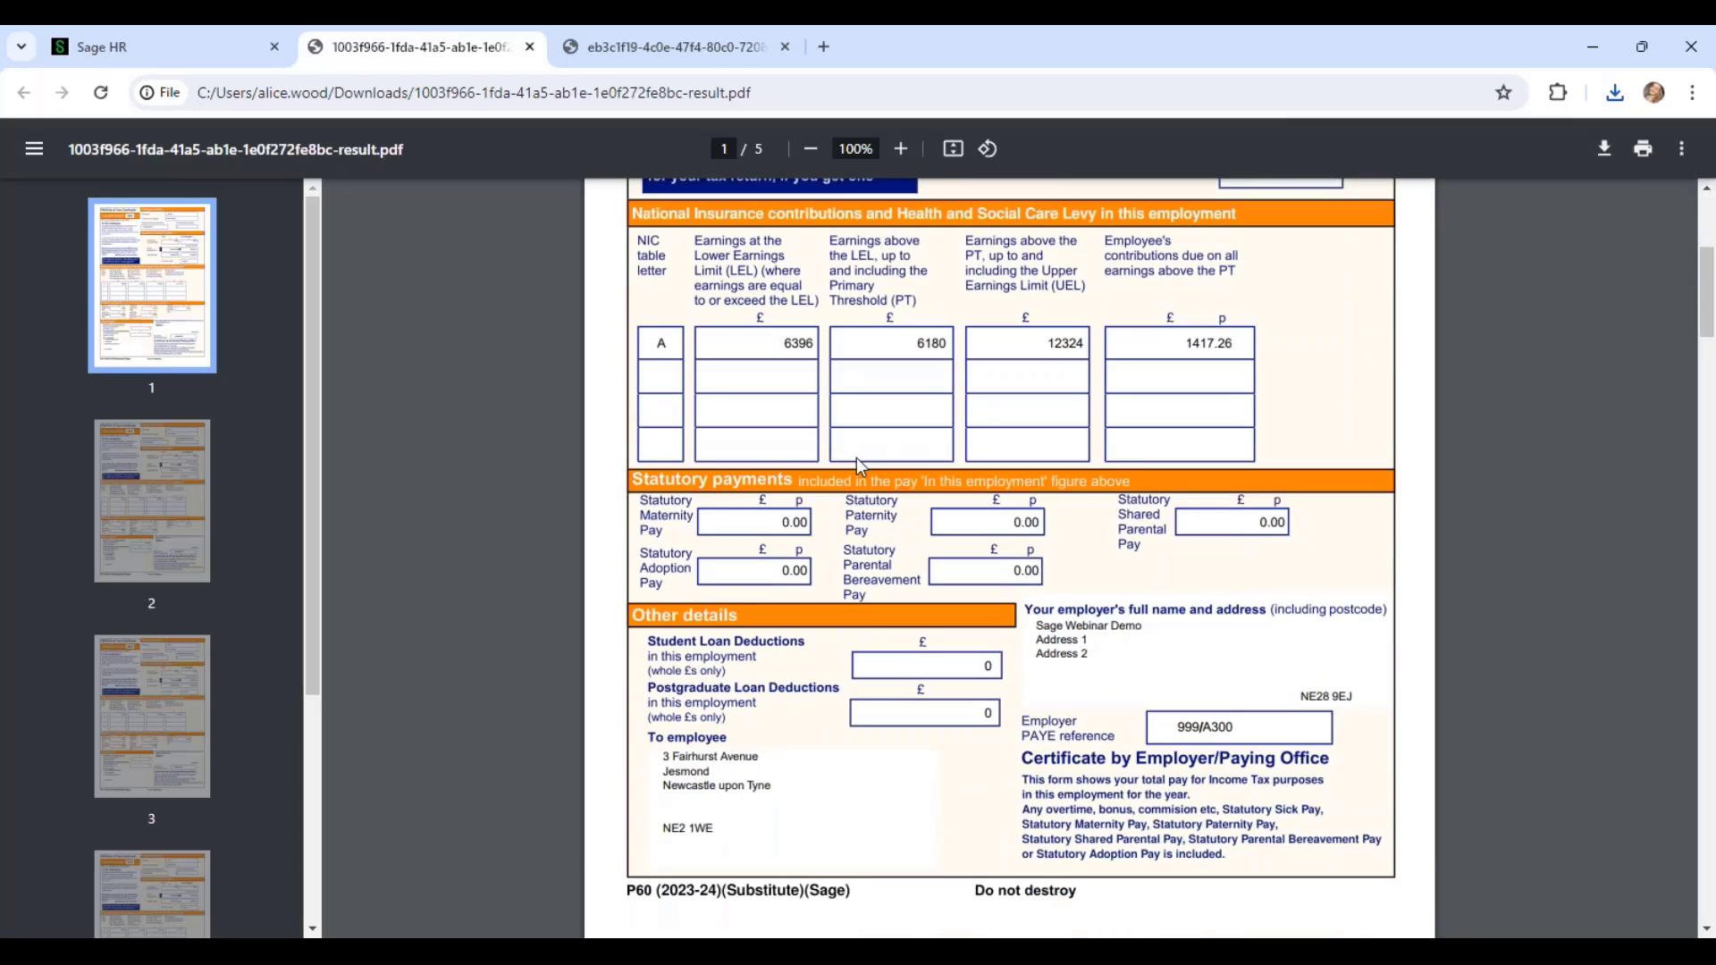
{"action": "scroll", "coordinate": [860, 484], "scroll_direction": "down", "scroll_amount": 2}
{"action": "scroll", "coordinate": [354, 195], "scroll_direction": "up", "scroll_amount": 8}
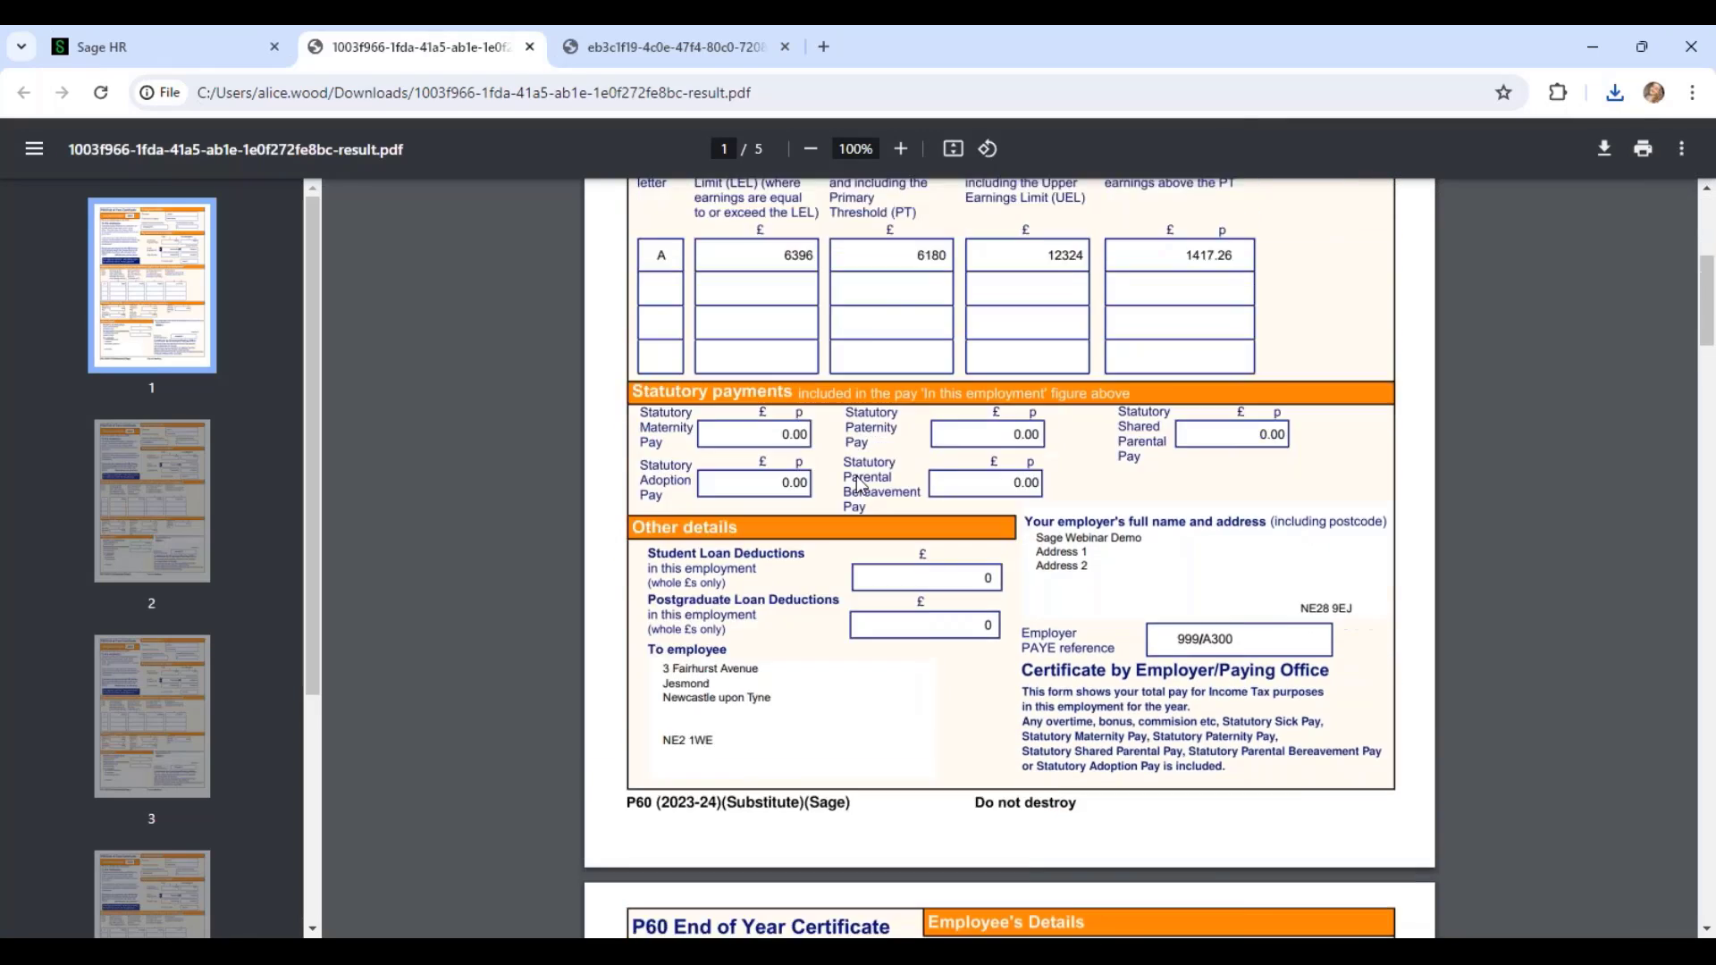
Step: Back in the Sage HR P60 list, preview Employee Three's 2023/2024 P60, then close it
{"action": "left_click", "coordinate": [212, 45]}
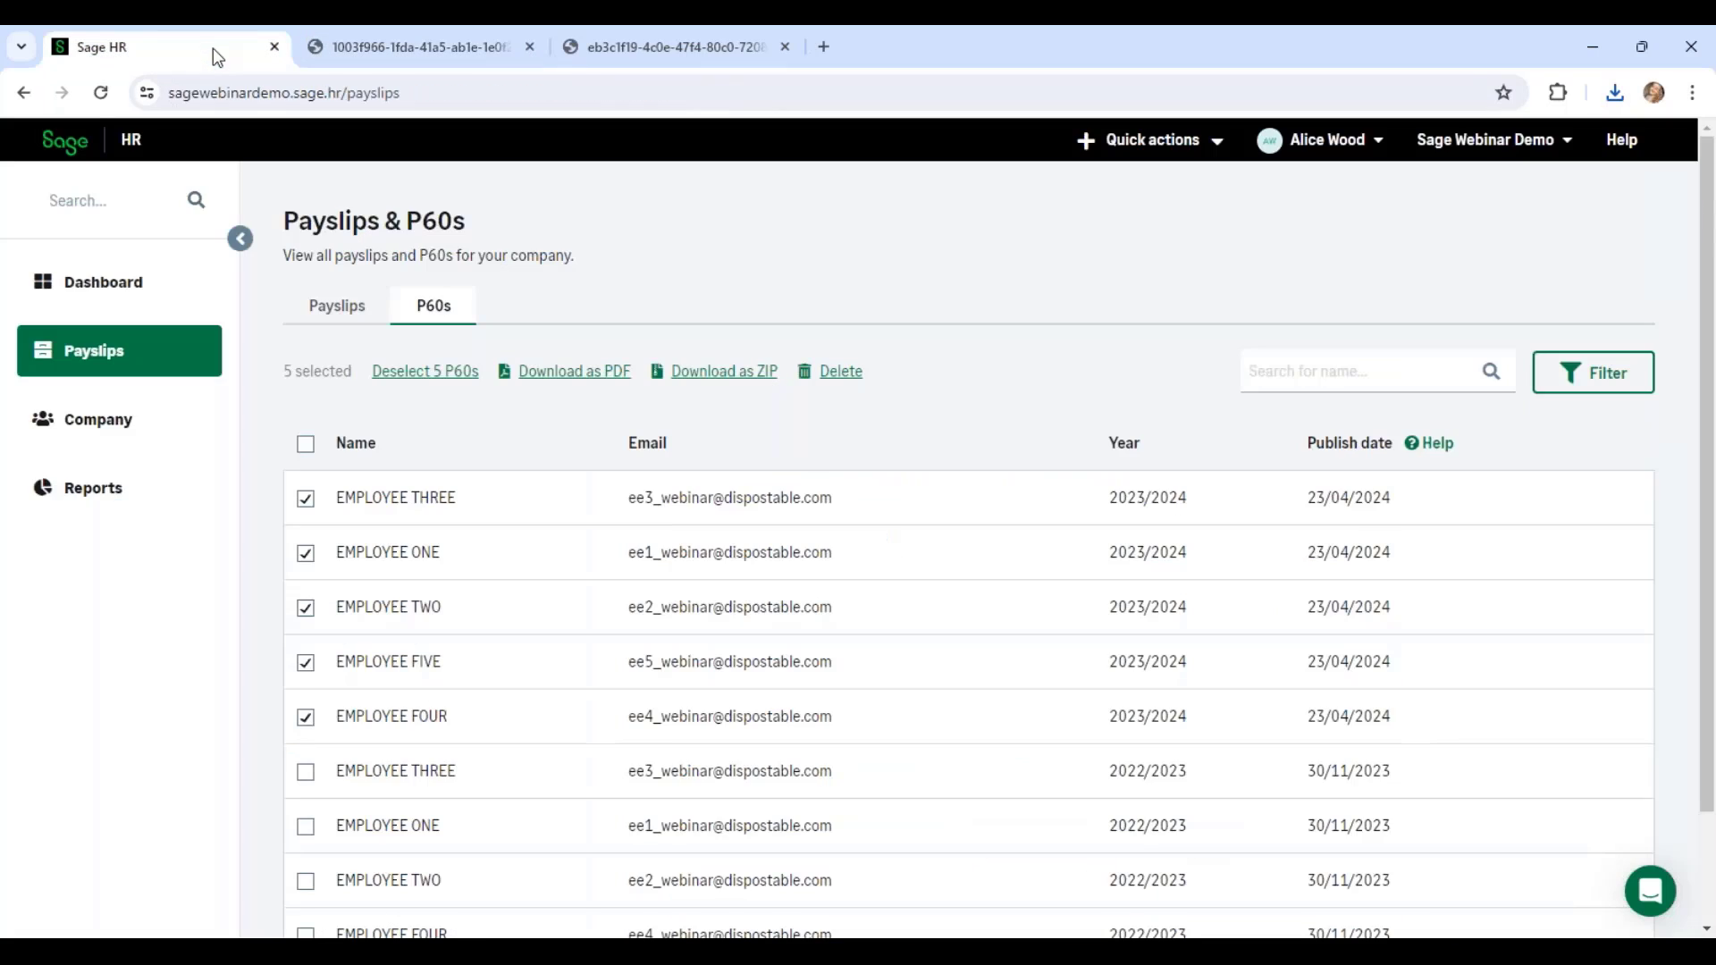
{"action": "left_click", "coordinate": [487, 508]}
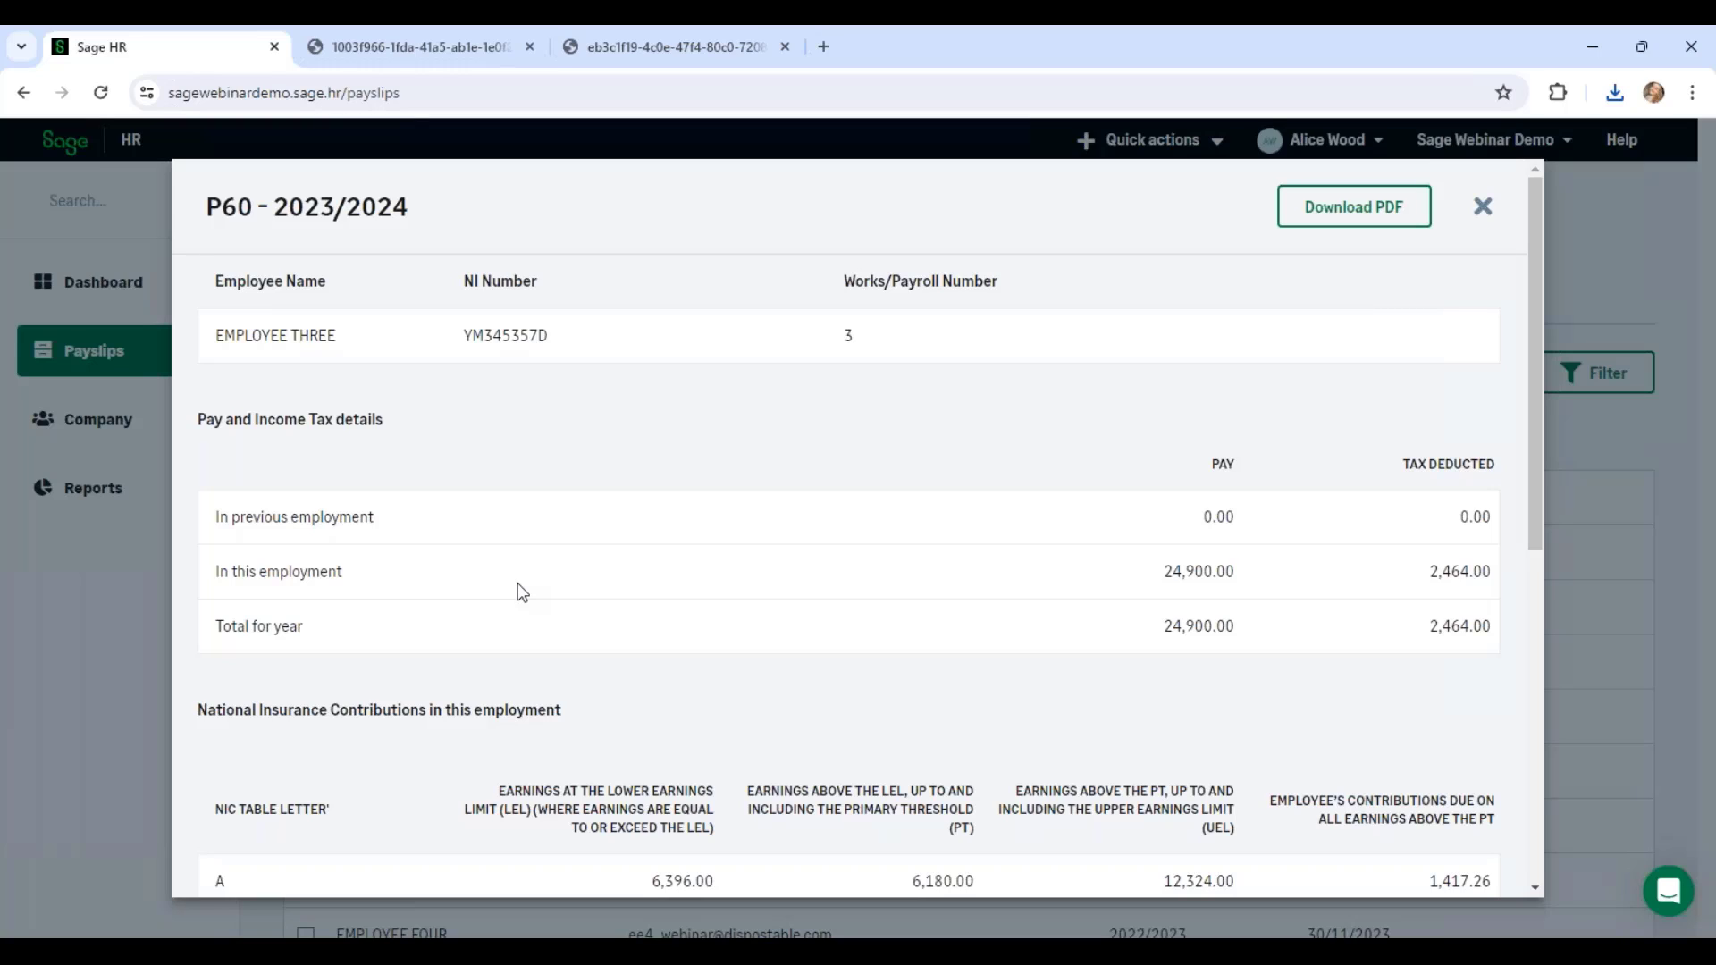
{"action": "left_click", "coordinate": [1484, 208]}
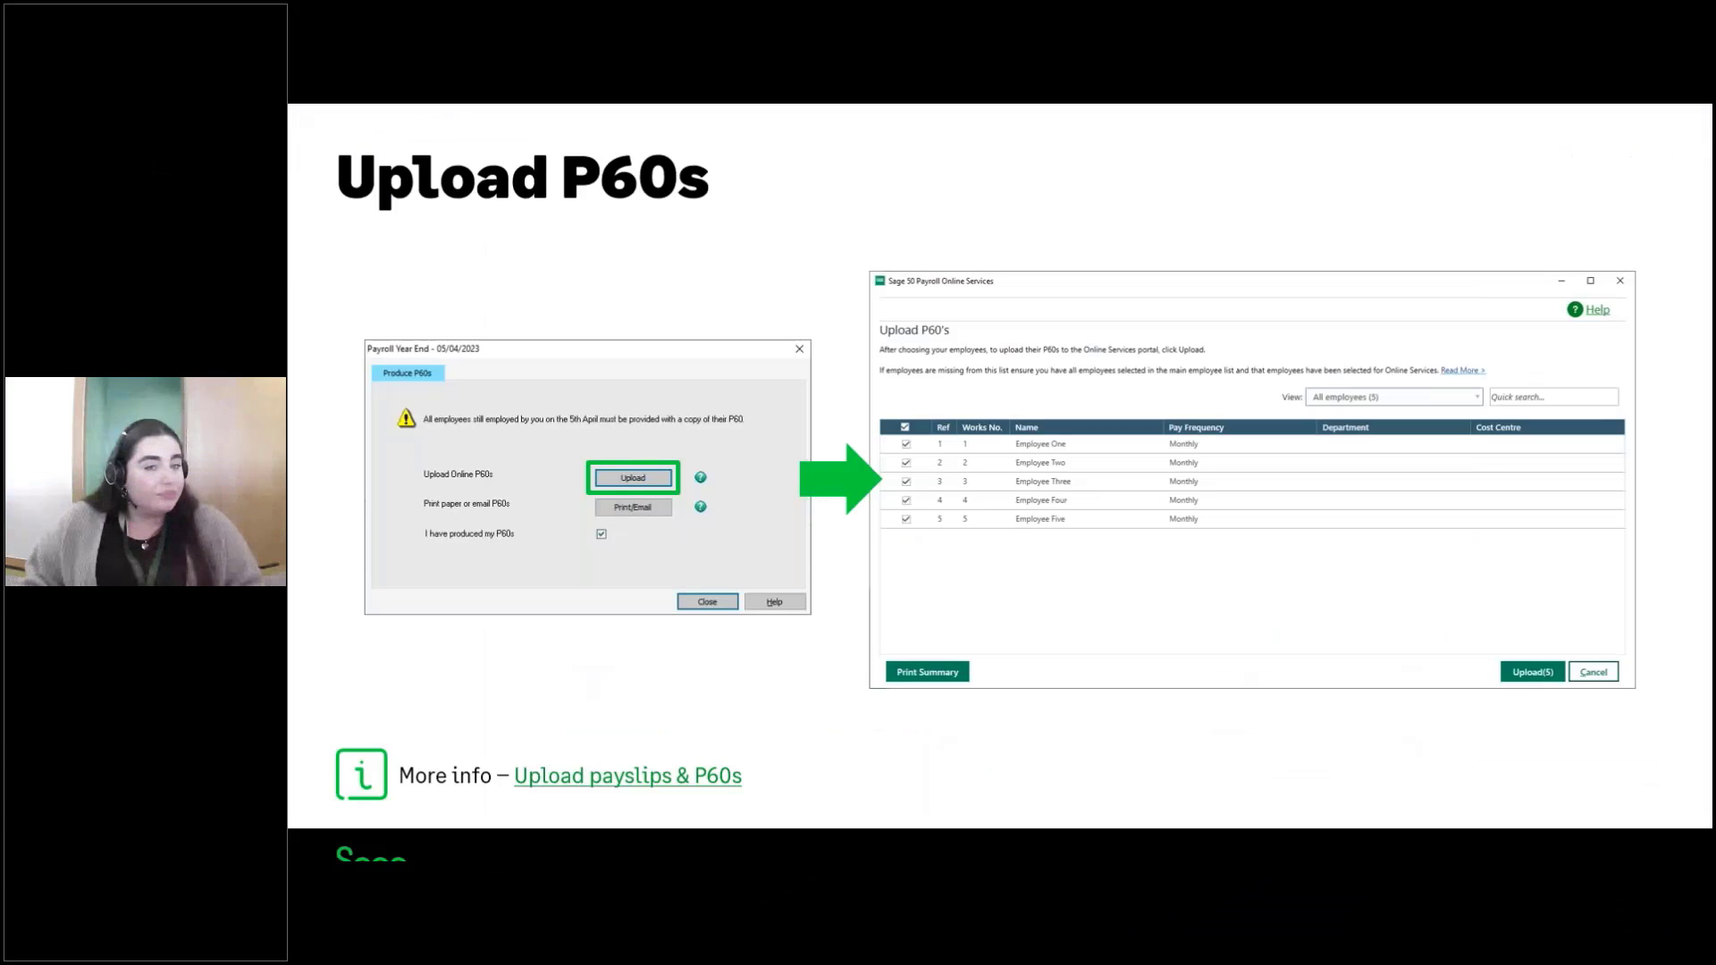
Step: Advance the presentation to the 'Upload Payslips & P60s' summary slide
{"action": "key", "text": "Right"}
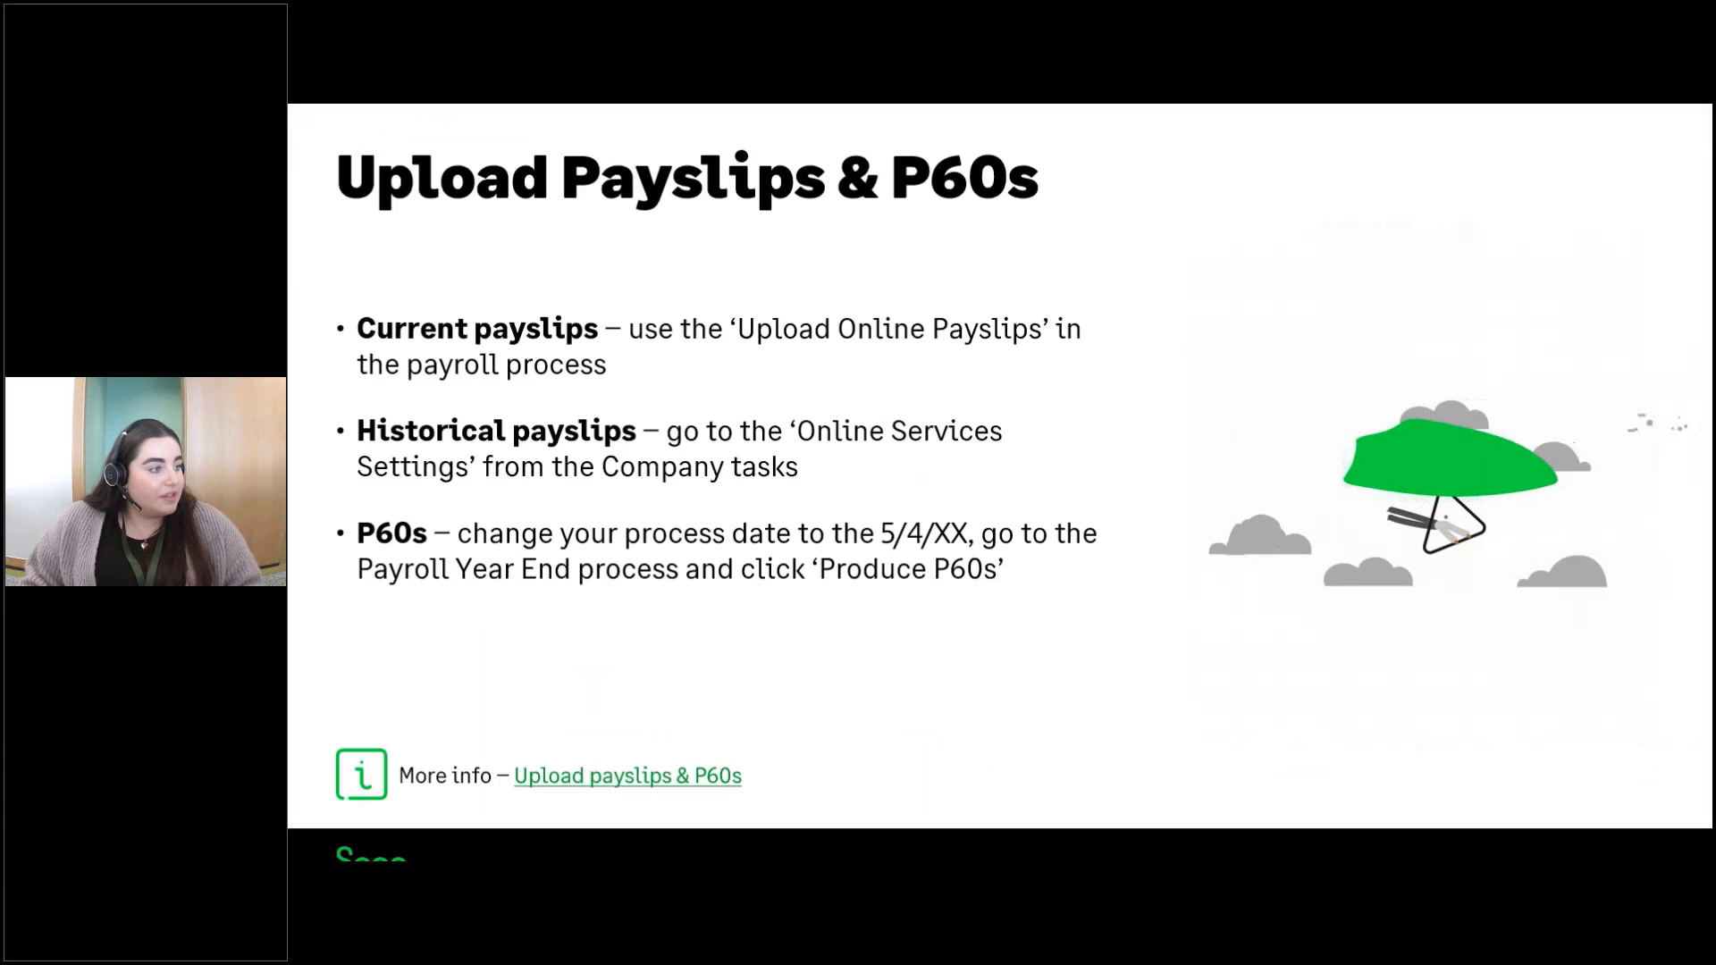
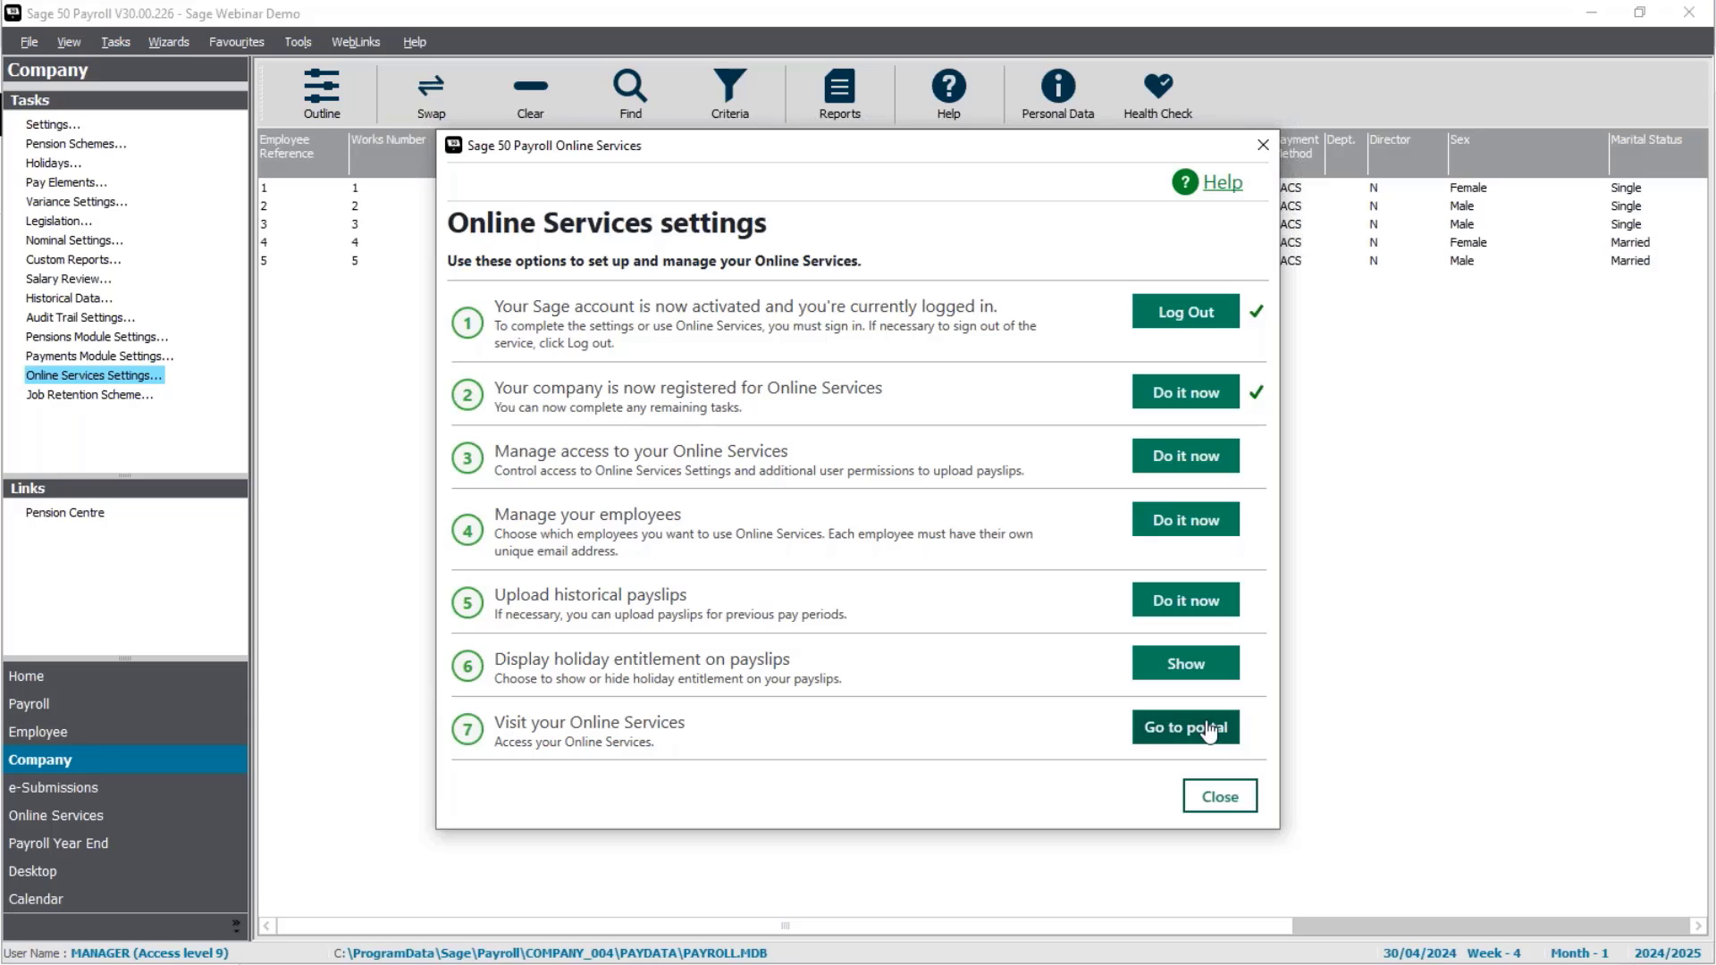
Step: Close Sage 50 Payroll's Online Services settings and switch to the Sage HR portal in Chrome
{"action": "left_click", "coordinate": [1224, 798]}
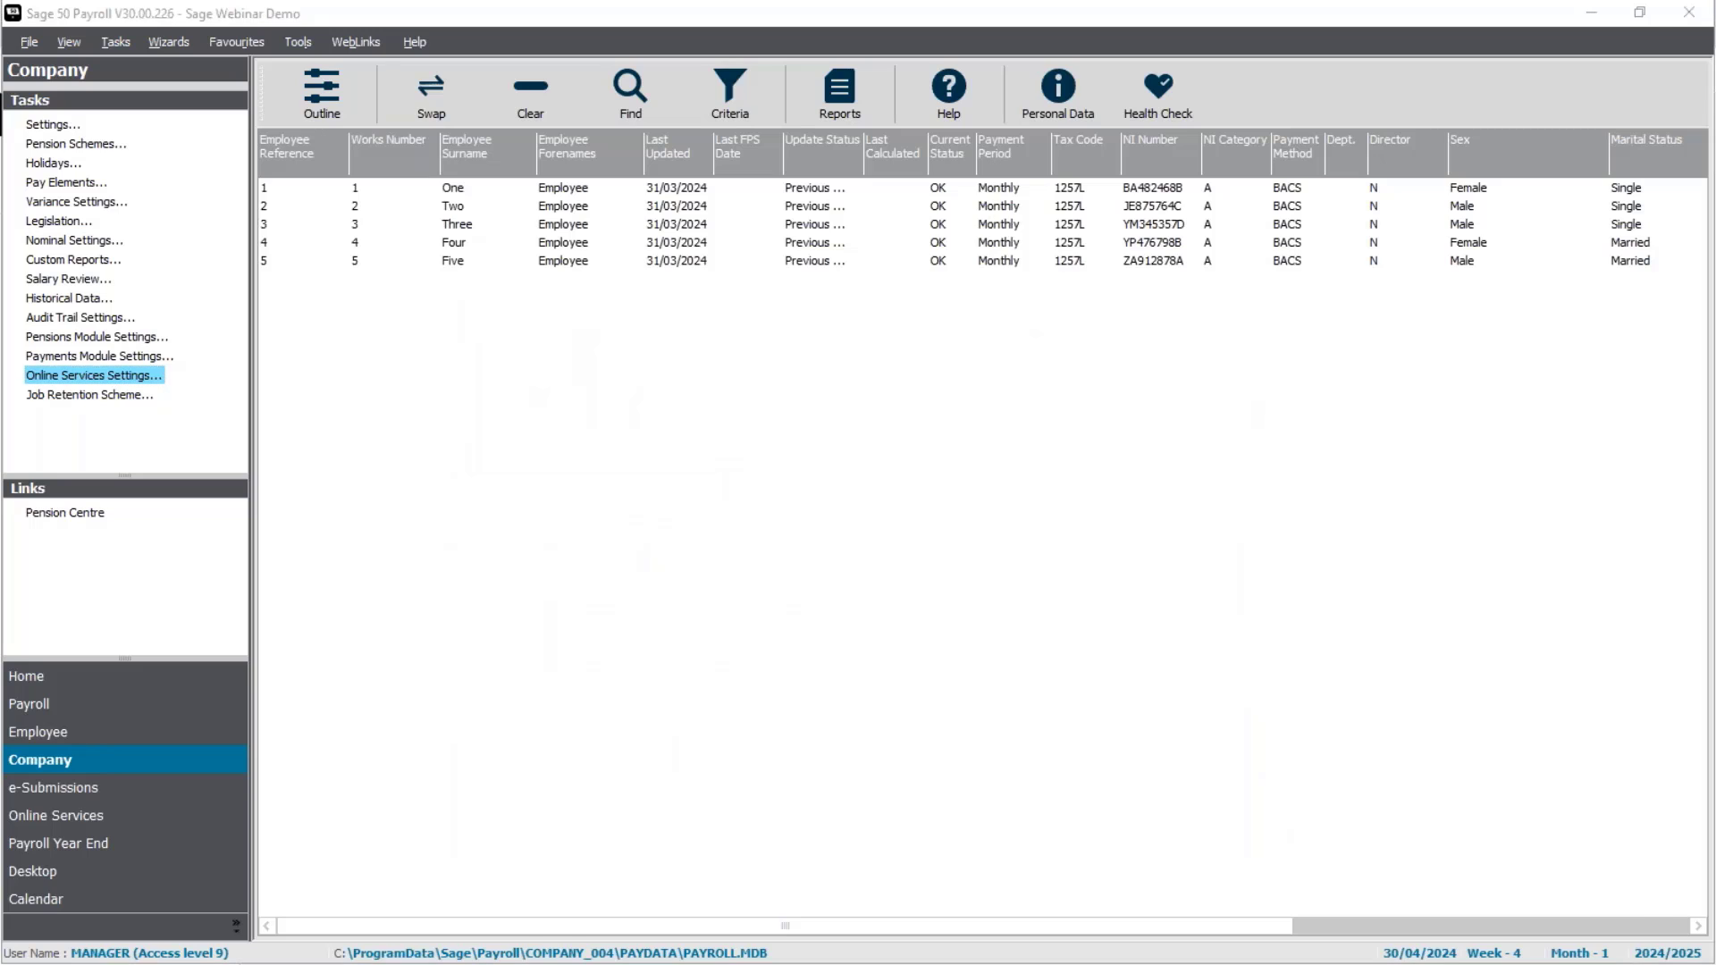
{"action": "key", "text": "alt+Tab"}
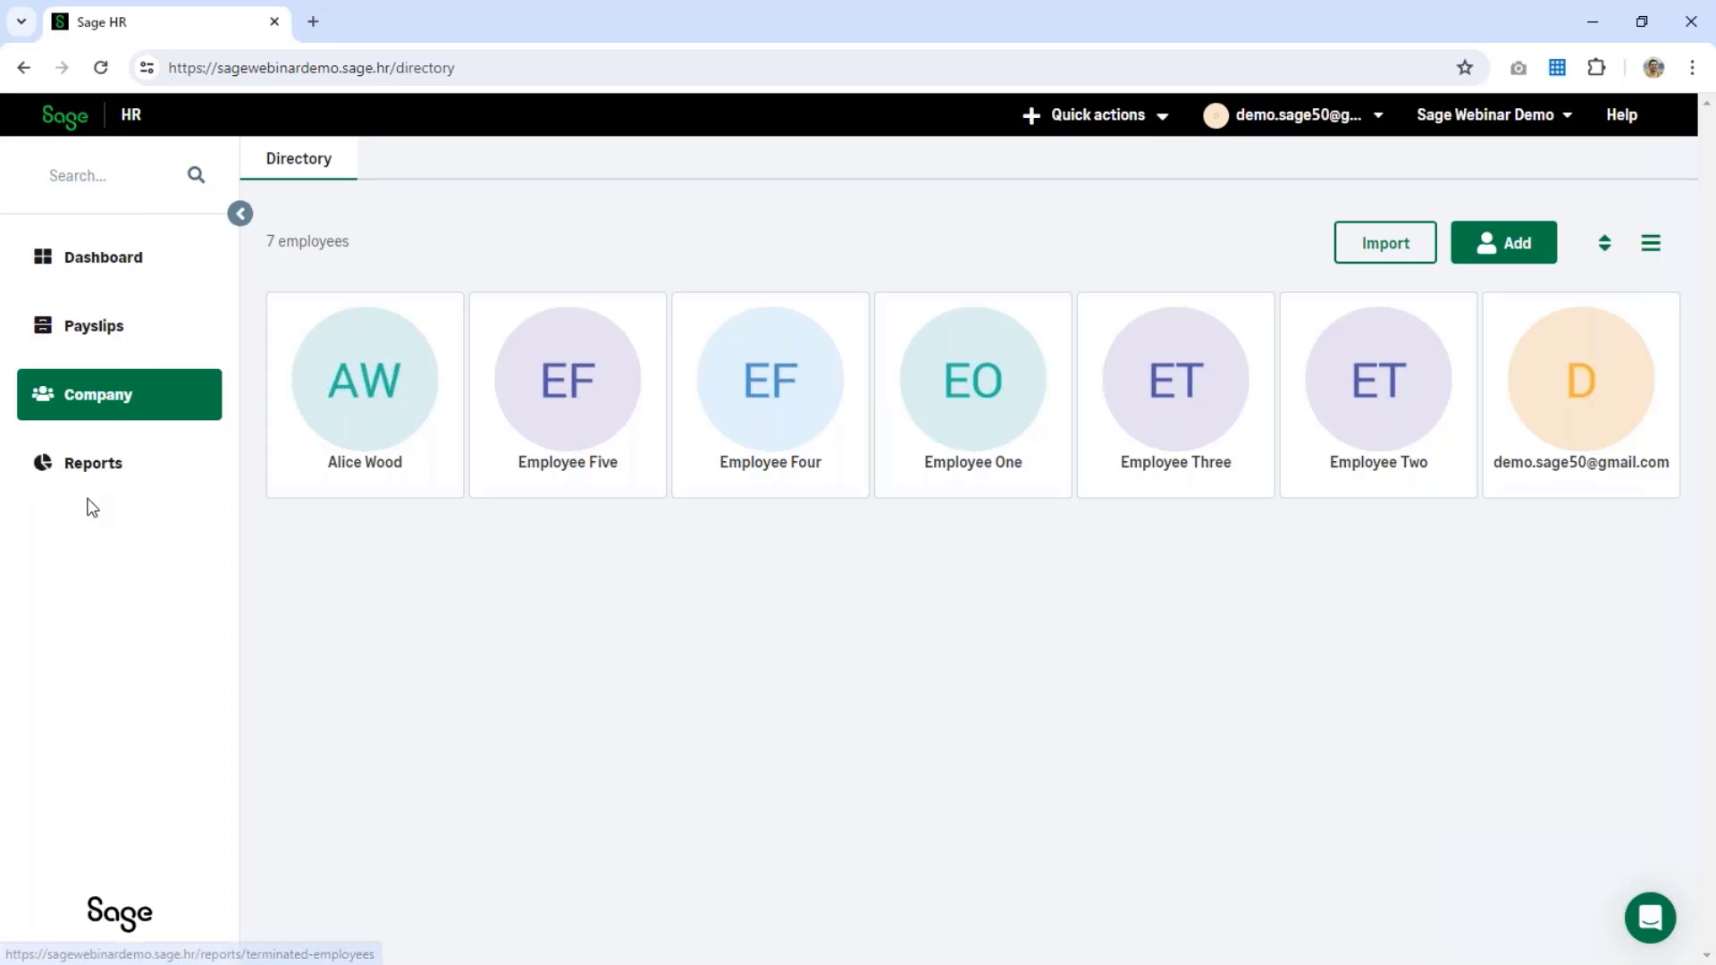
{"action": "left_click", "coordinate": [64, 179]}
{"action": "type", "text": "one"}
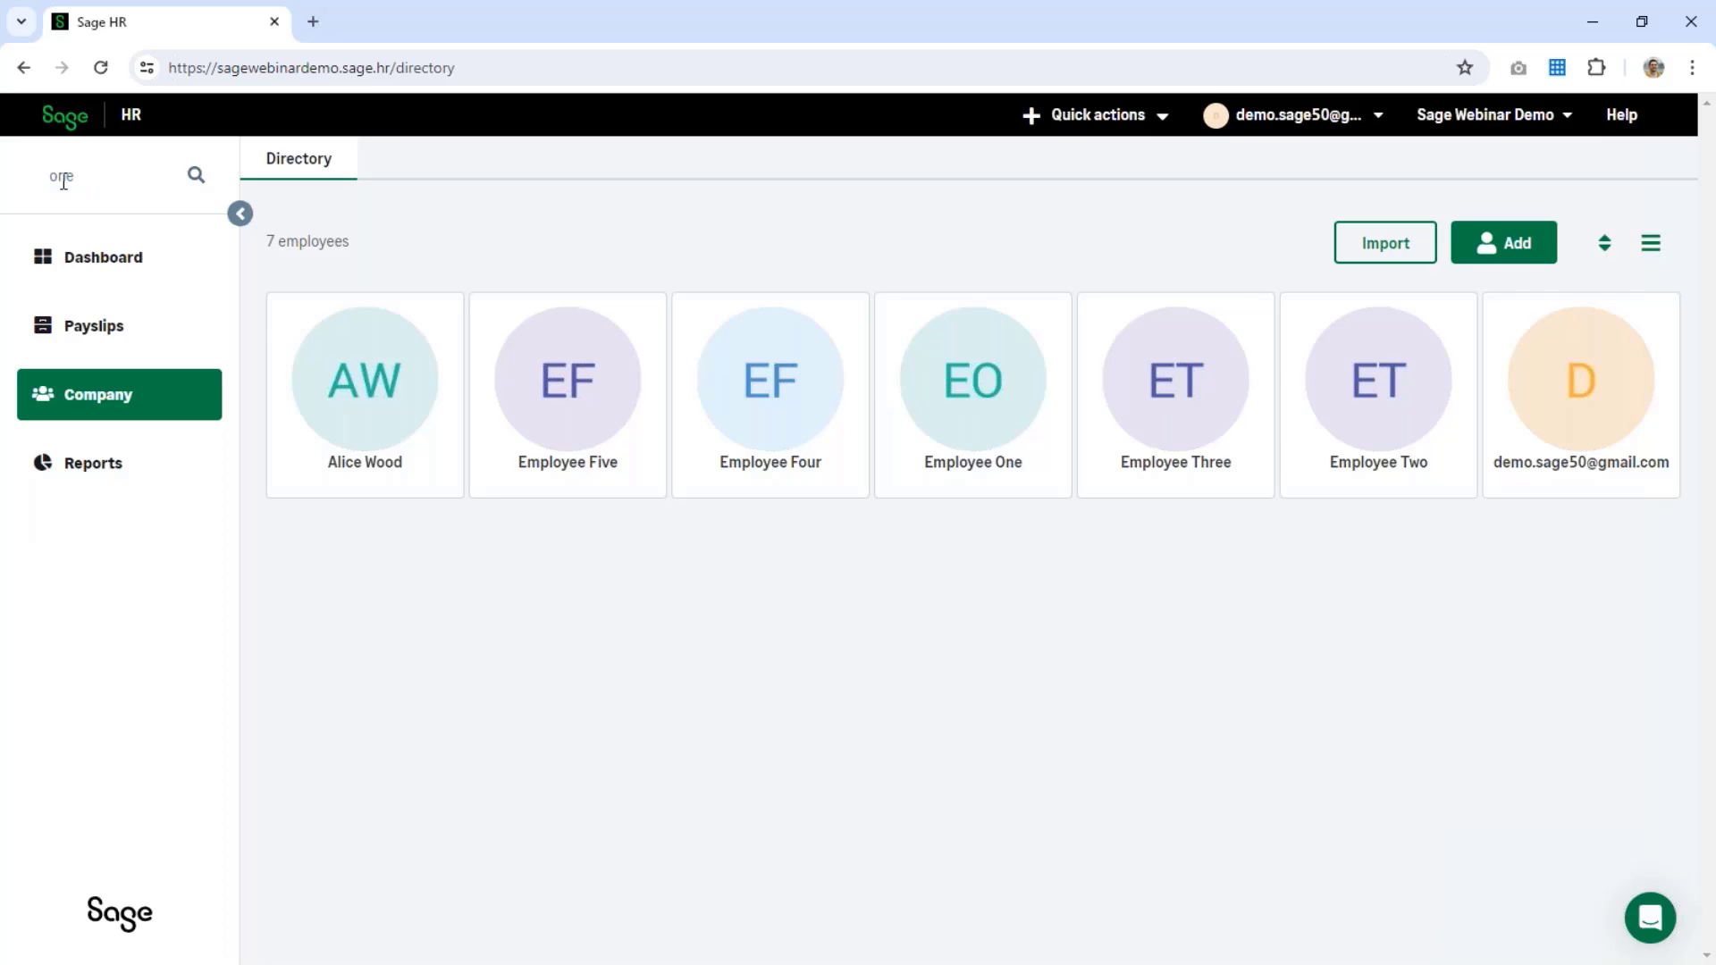
{"action": "left_click", "coordinate": [124, 252]}
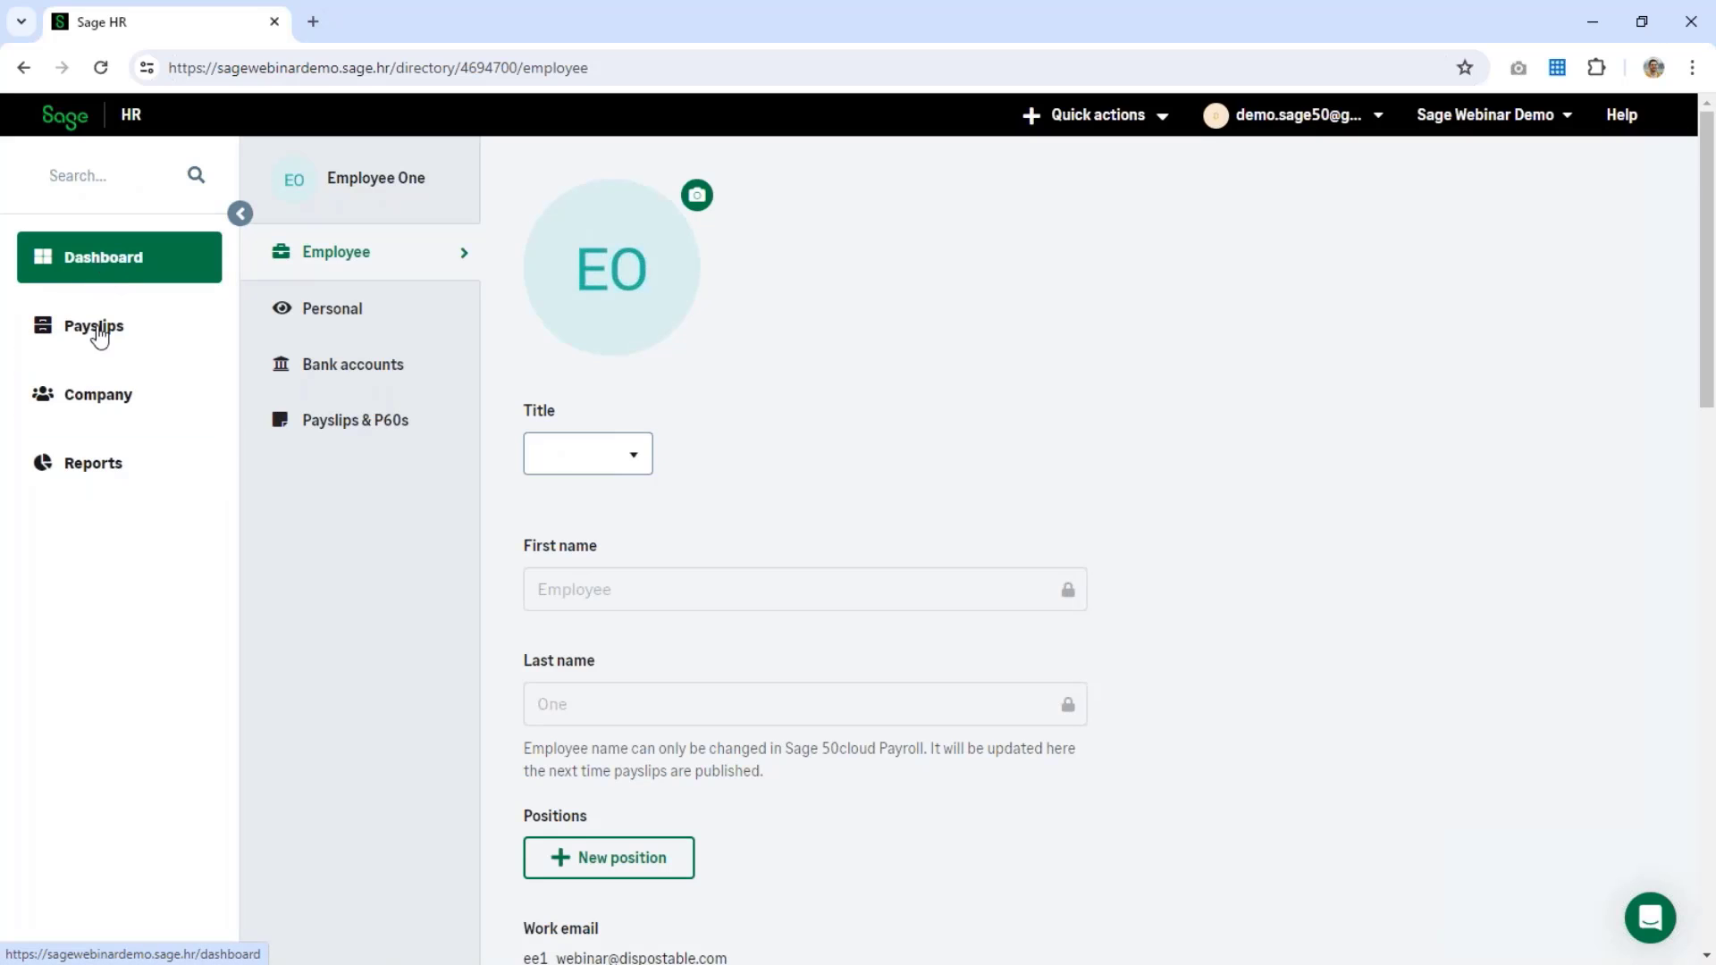
{"action": "left_click", "coordinate": [99, 255]}
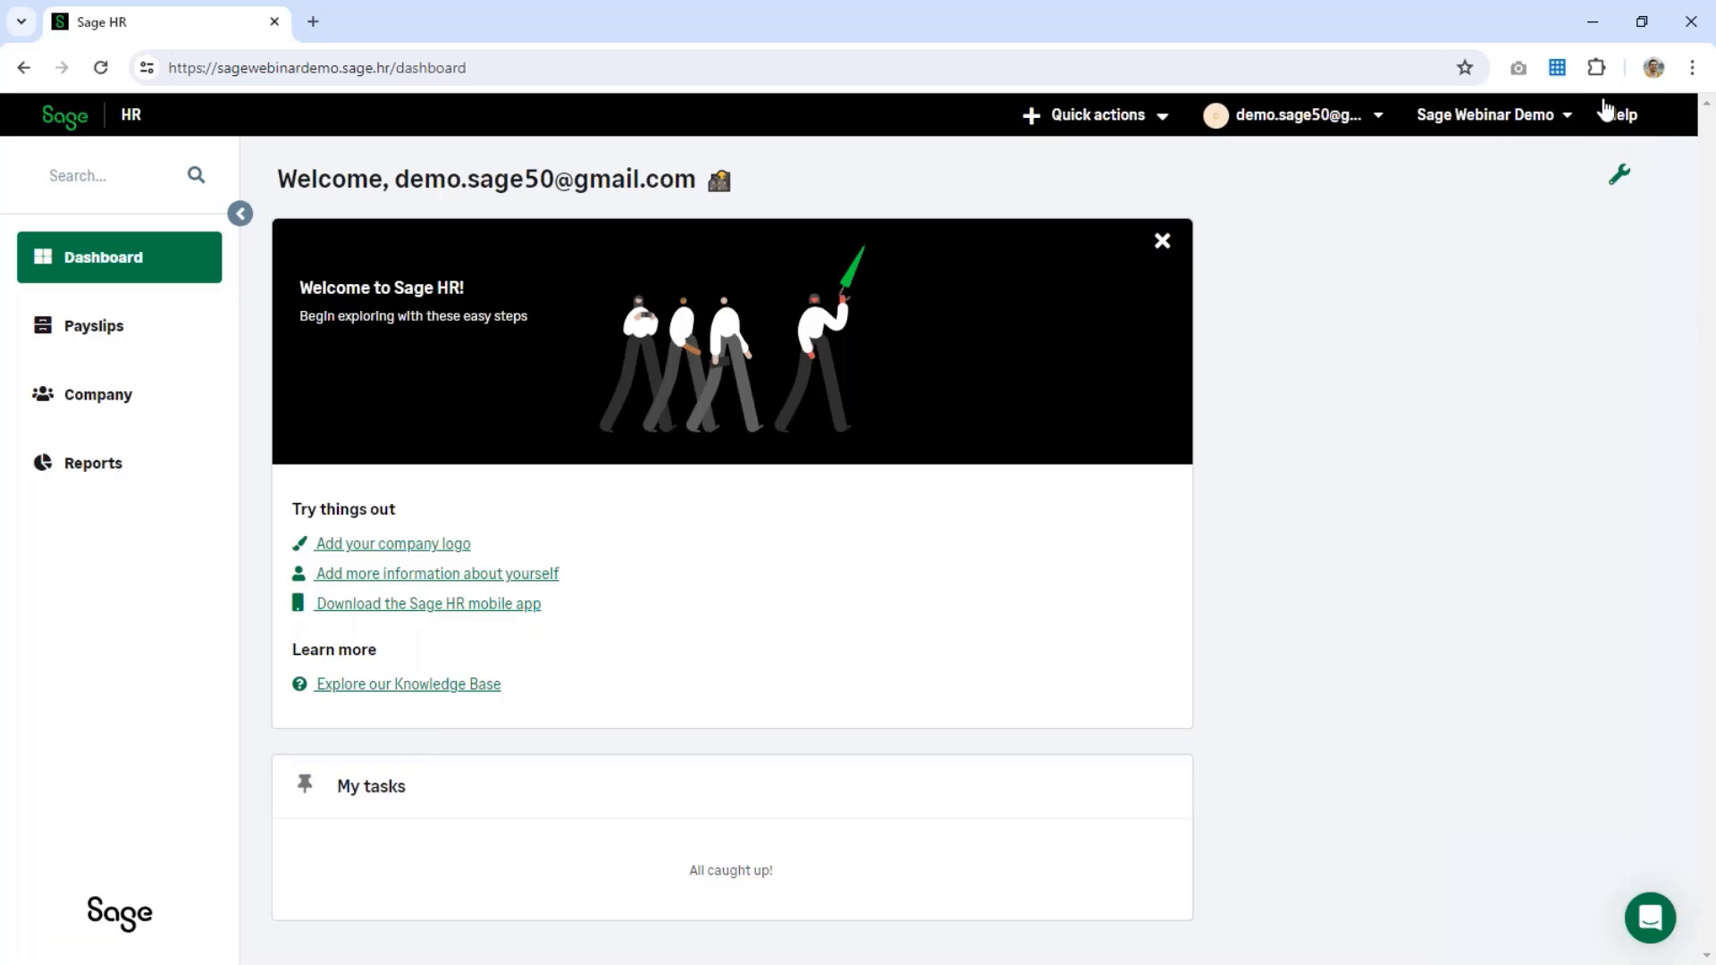
Step: Check the company Payslips list and P60s tab, then open the 7-employee Company directory
{"action": "left_click", "coordinate": [85, 348]}
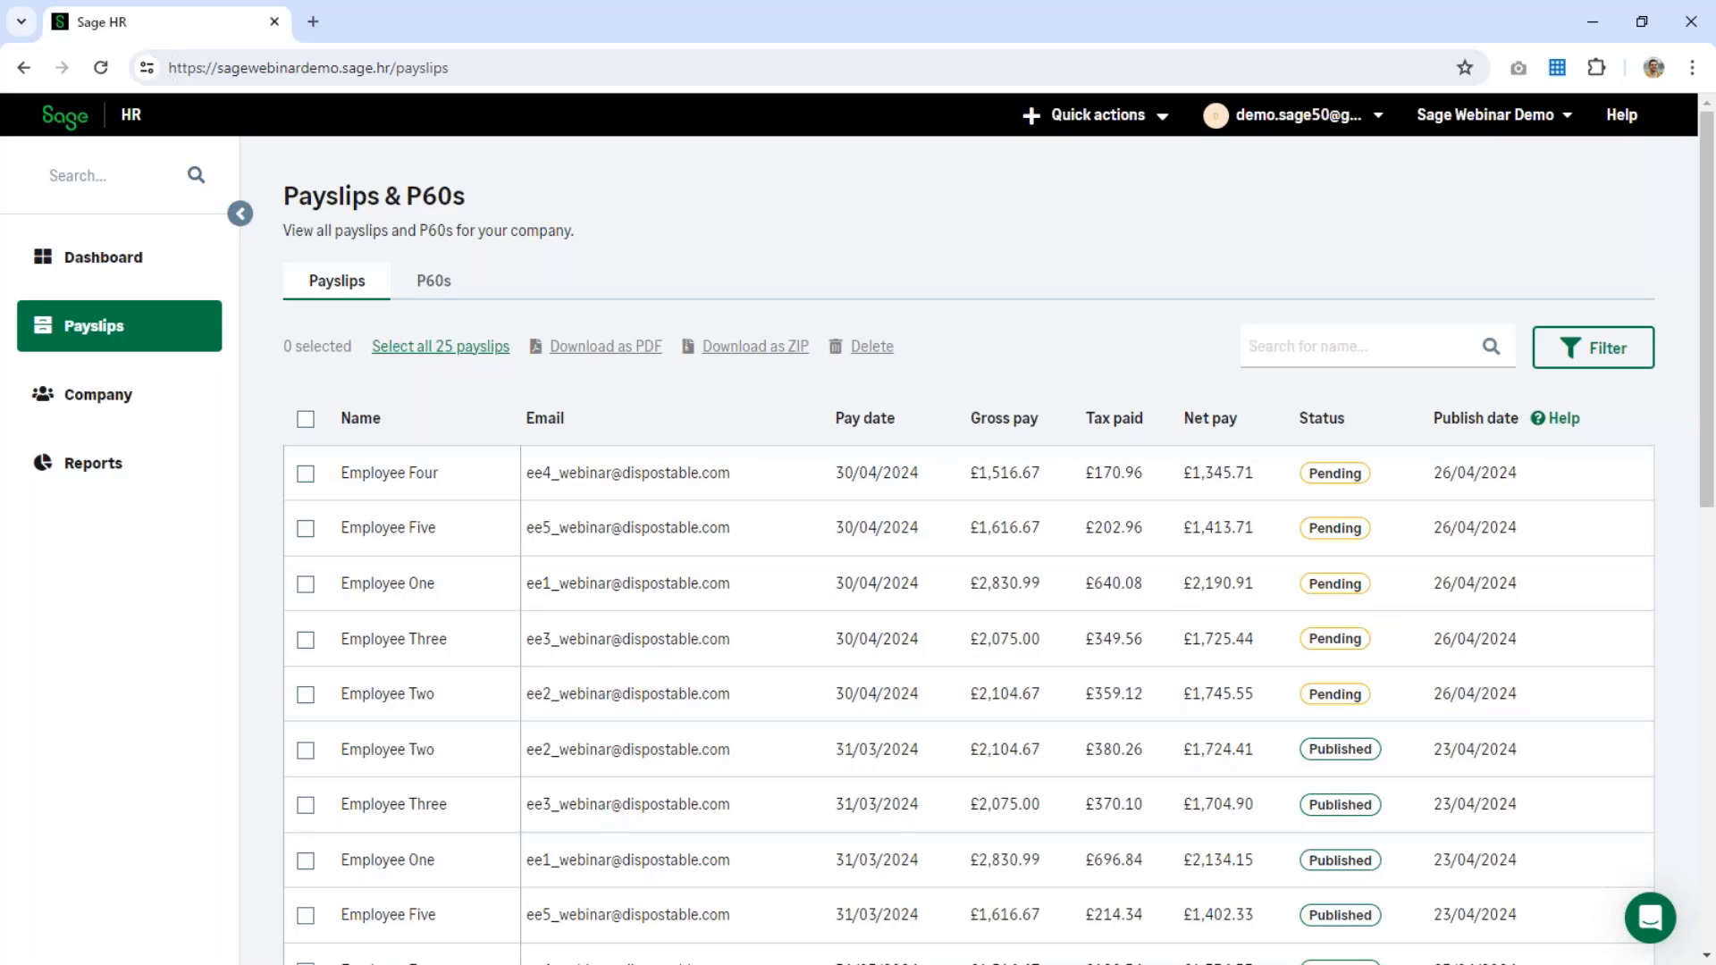
{"action": "left_click", "coordinate": [432, 281]}
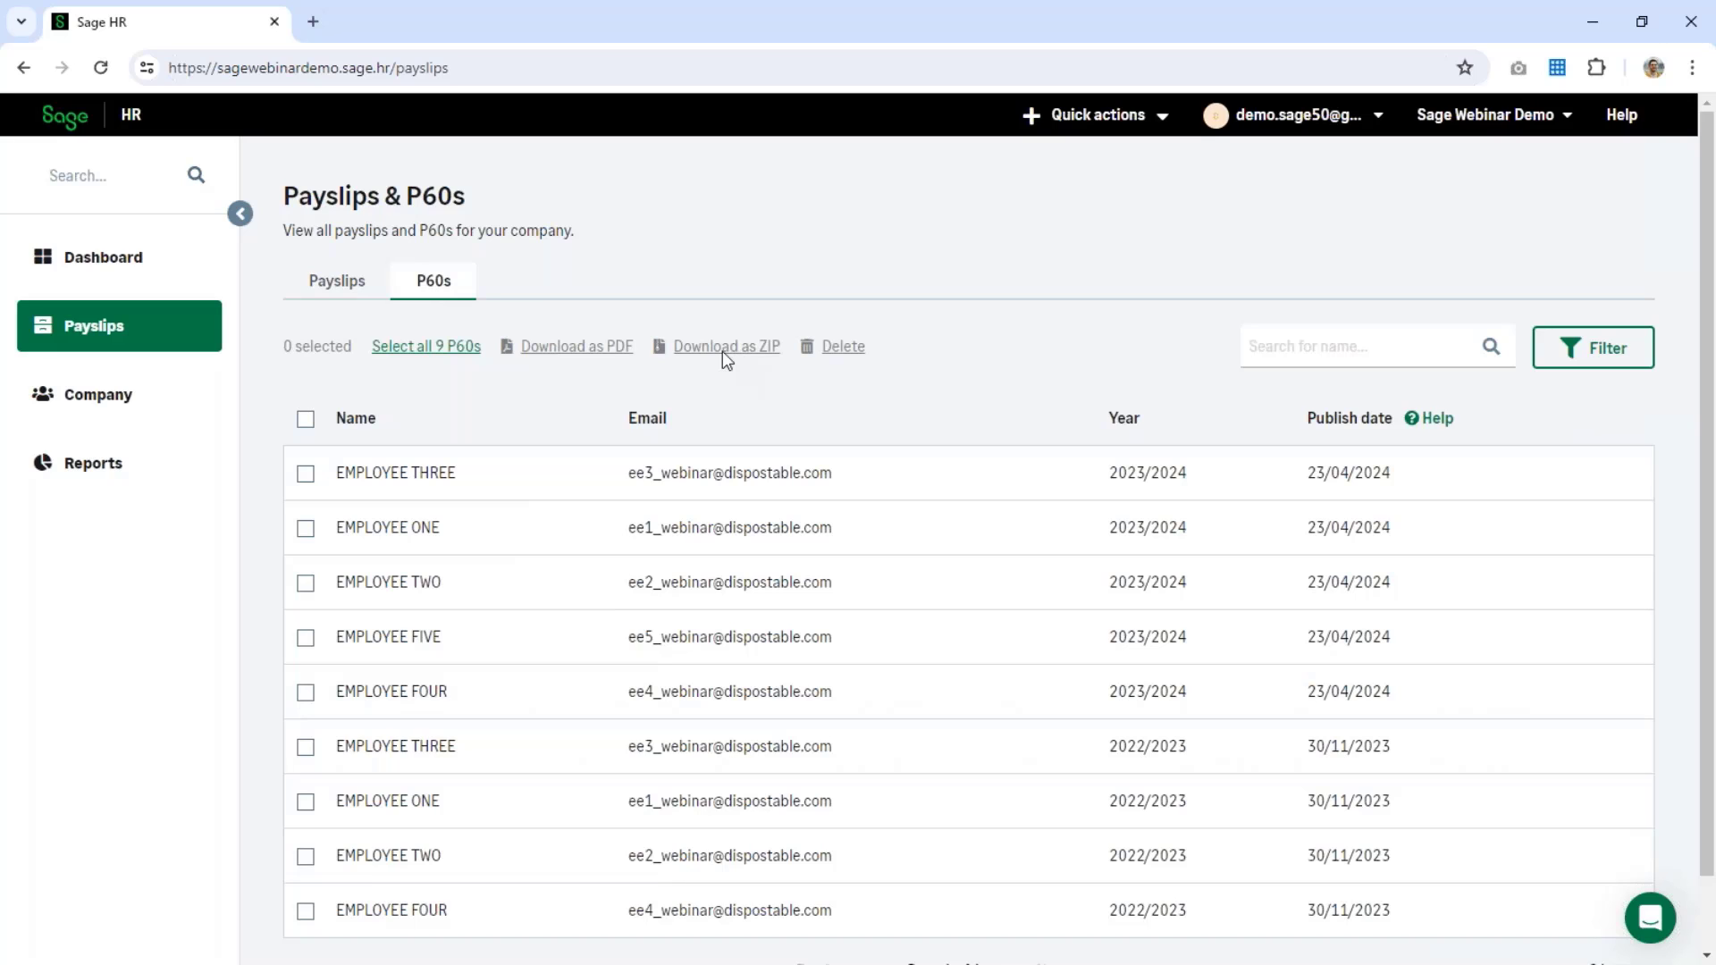
{"action": "left_click", "coordinate": [147, 416]}
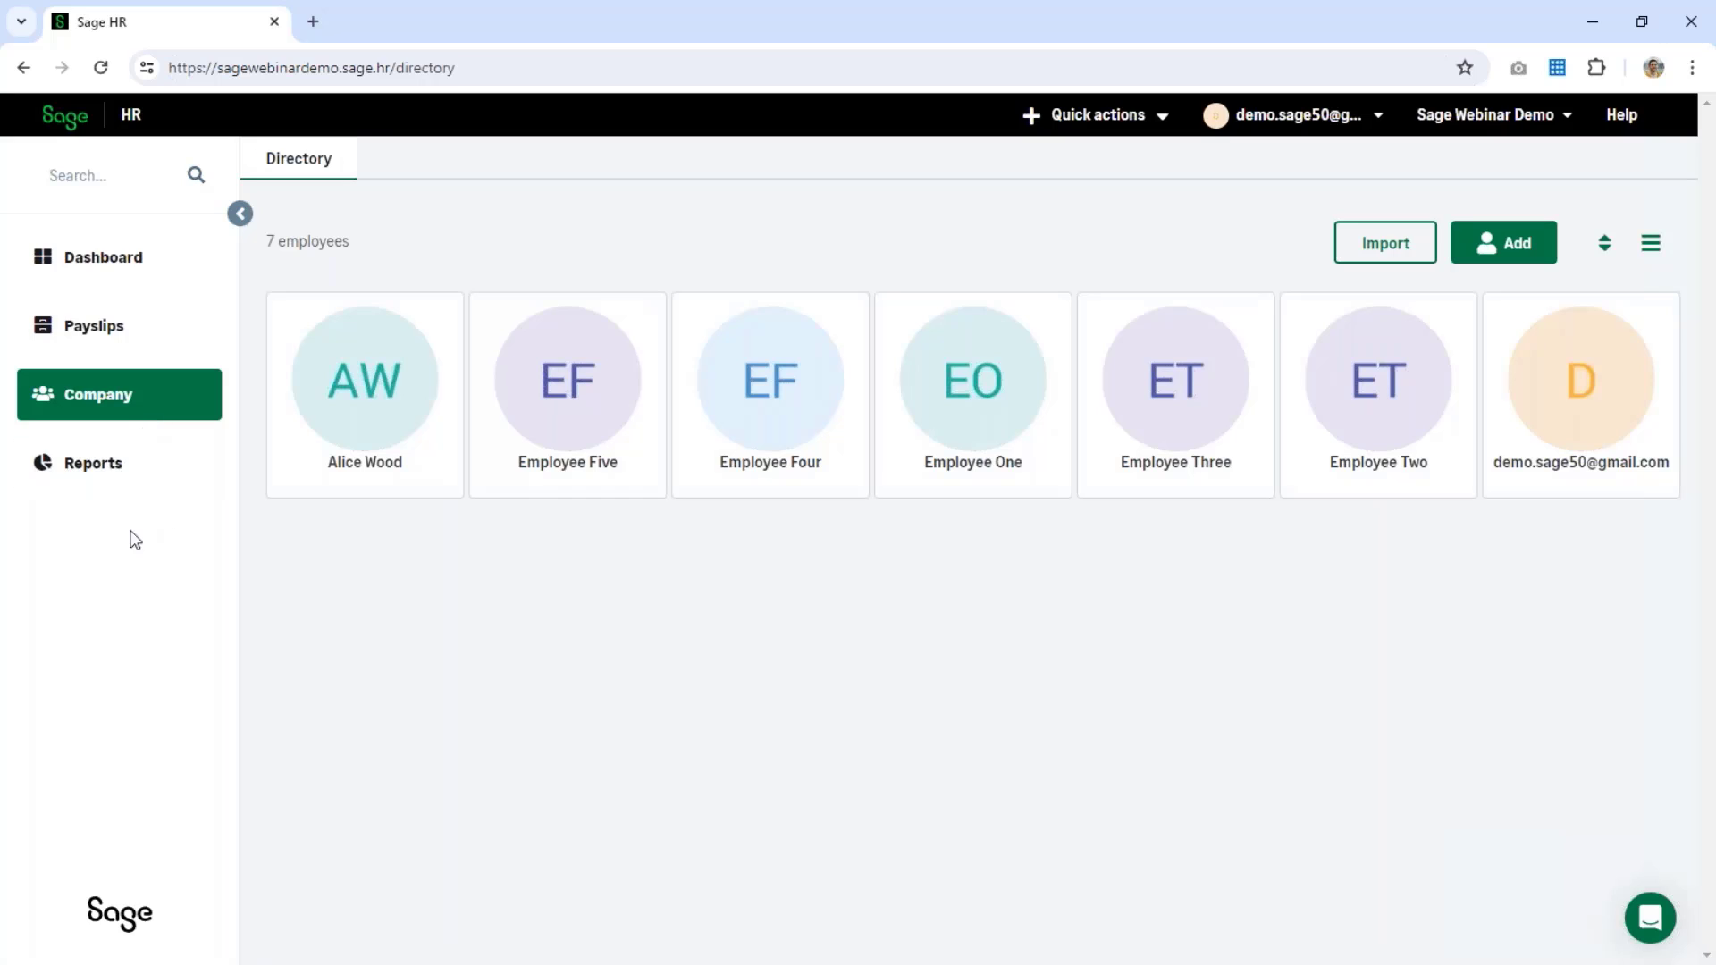
{"action": "left_click", "coordinate": [101, 487]}
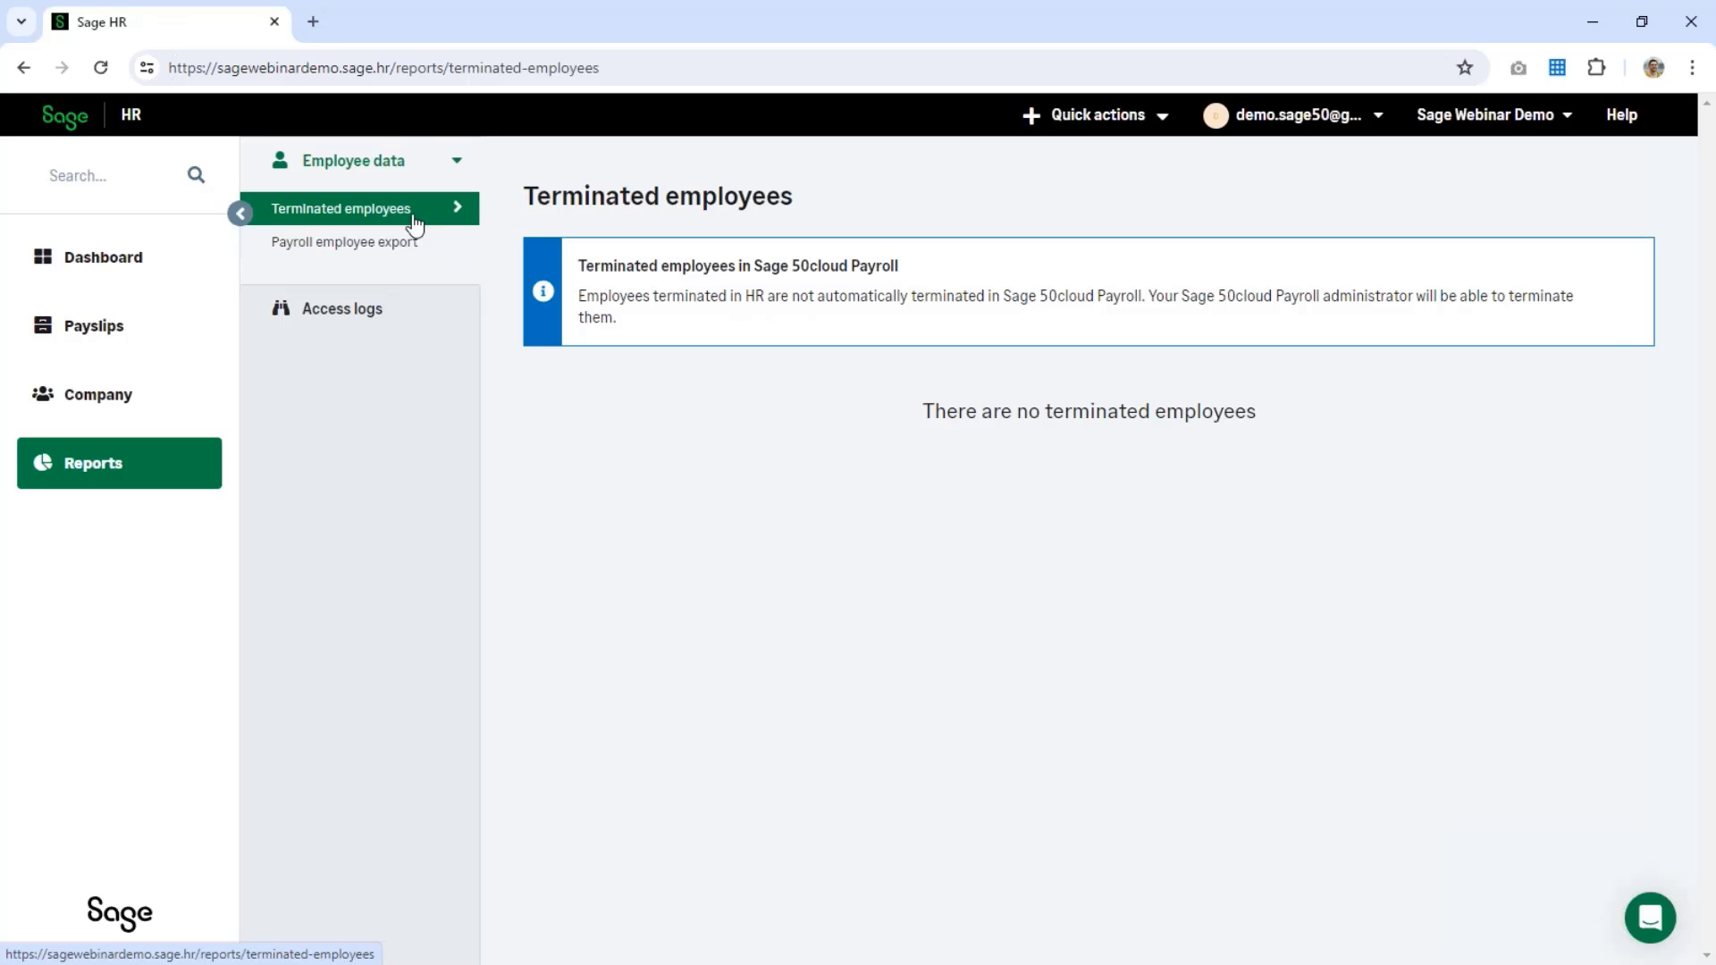
{"action": "left_click", "coordinate": [345, 313]}
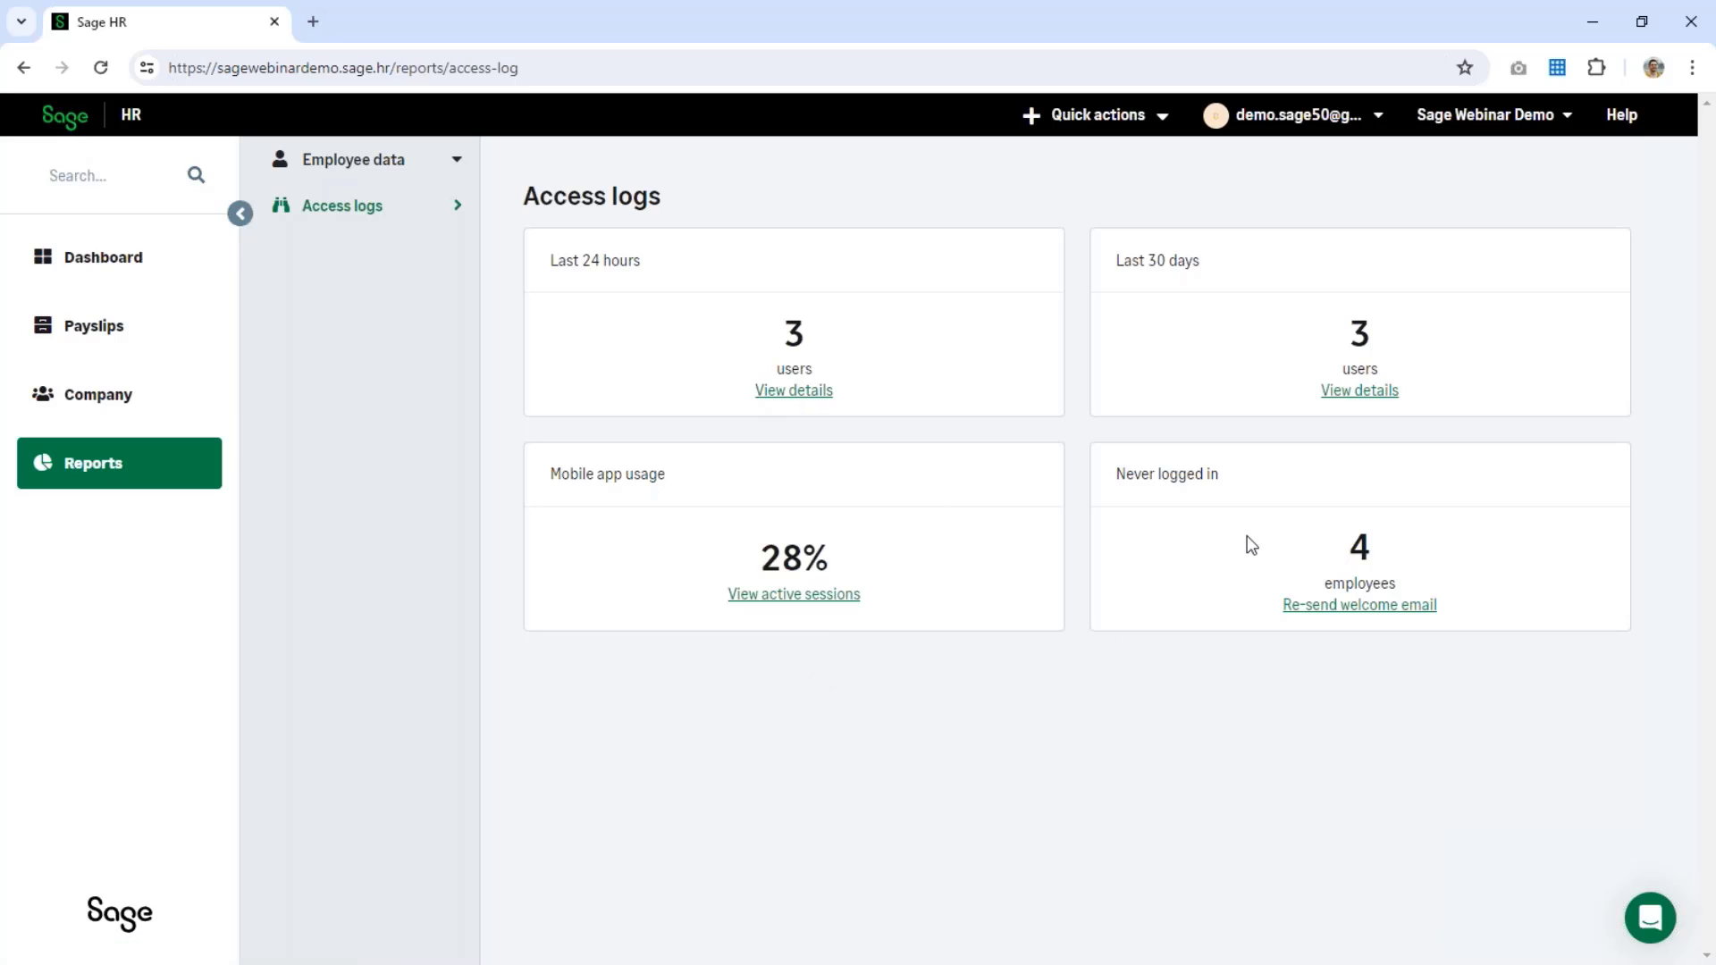
{"action": "left_click", "coordinate": [133, 419]}
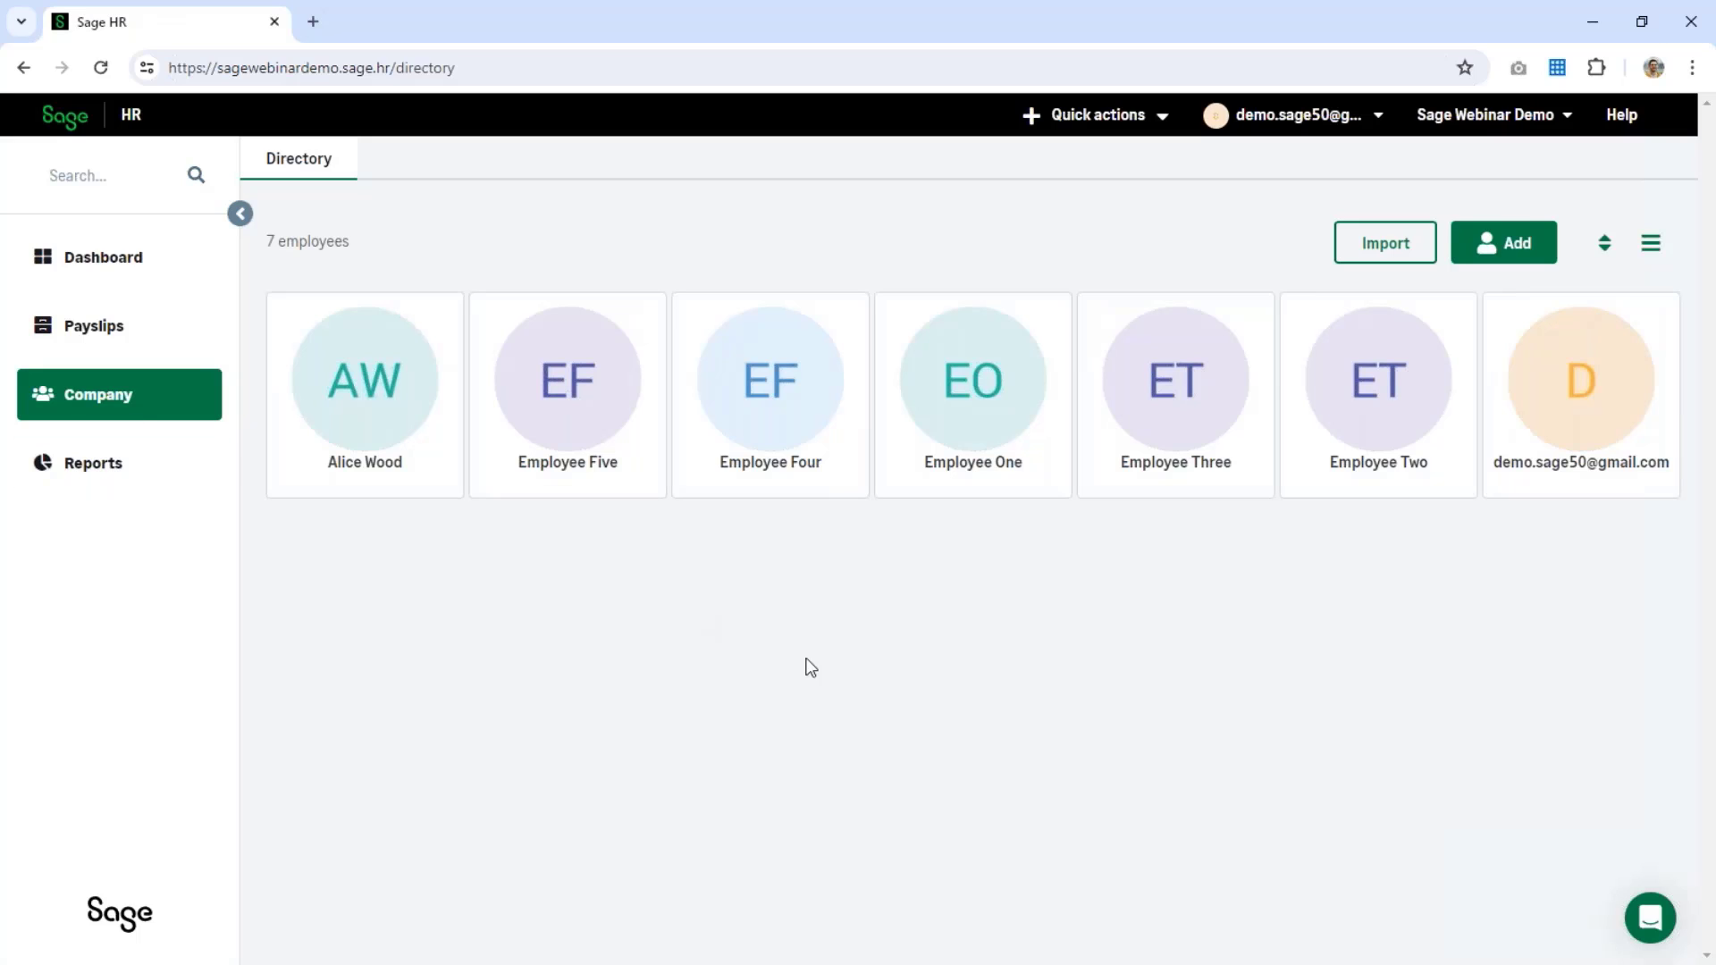
{"action": "left_click", "coordinate": [968, 400]}
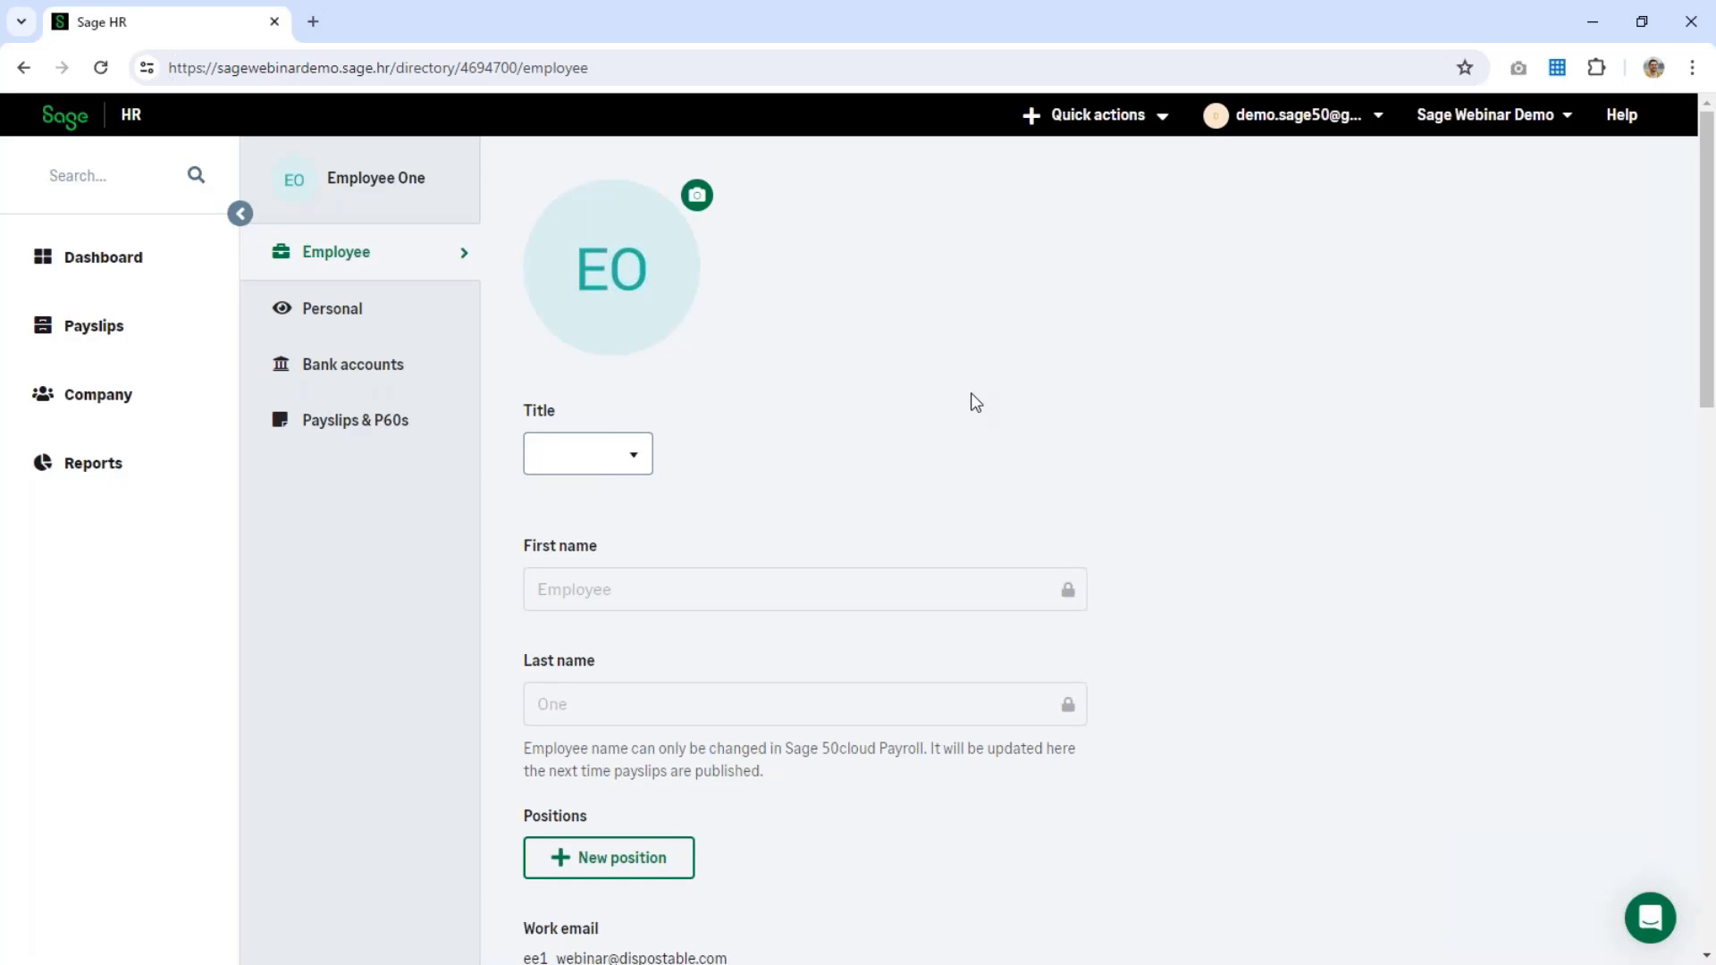
{"action": "scroll", "coordinate": [972, 398], "scroll_direction": "down", "scroll_amount": 10}
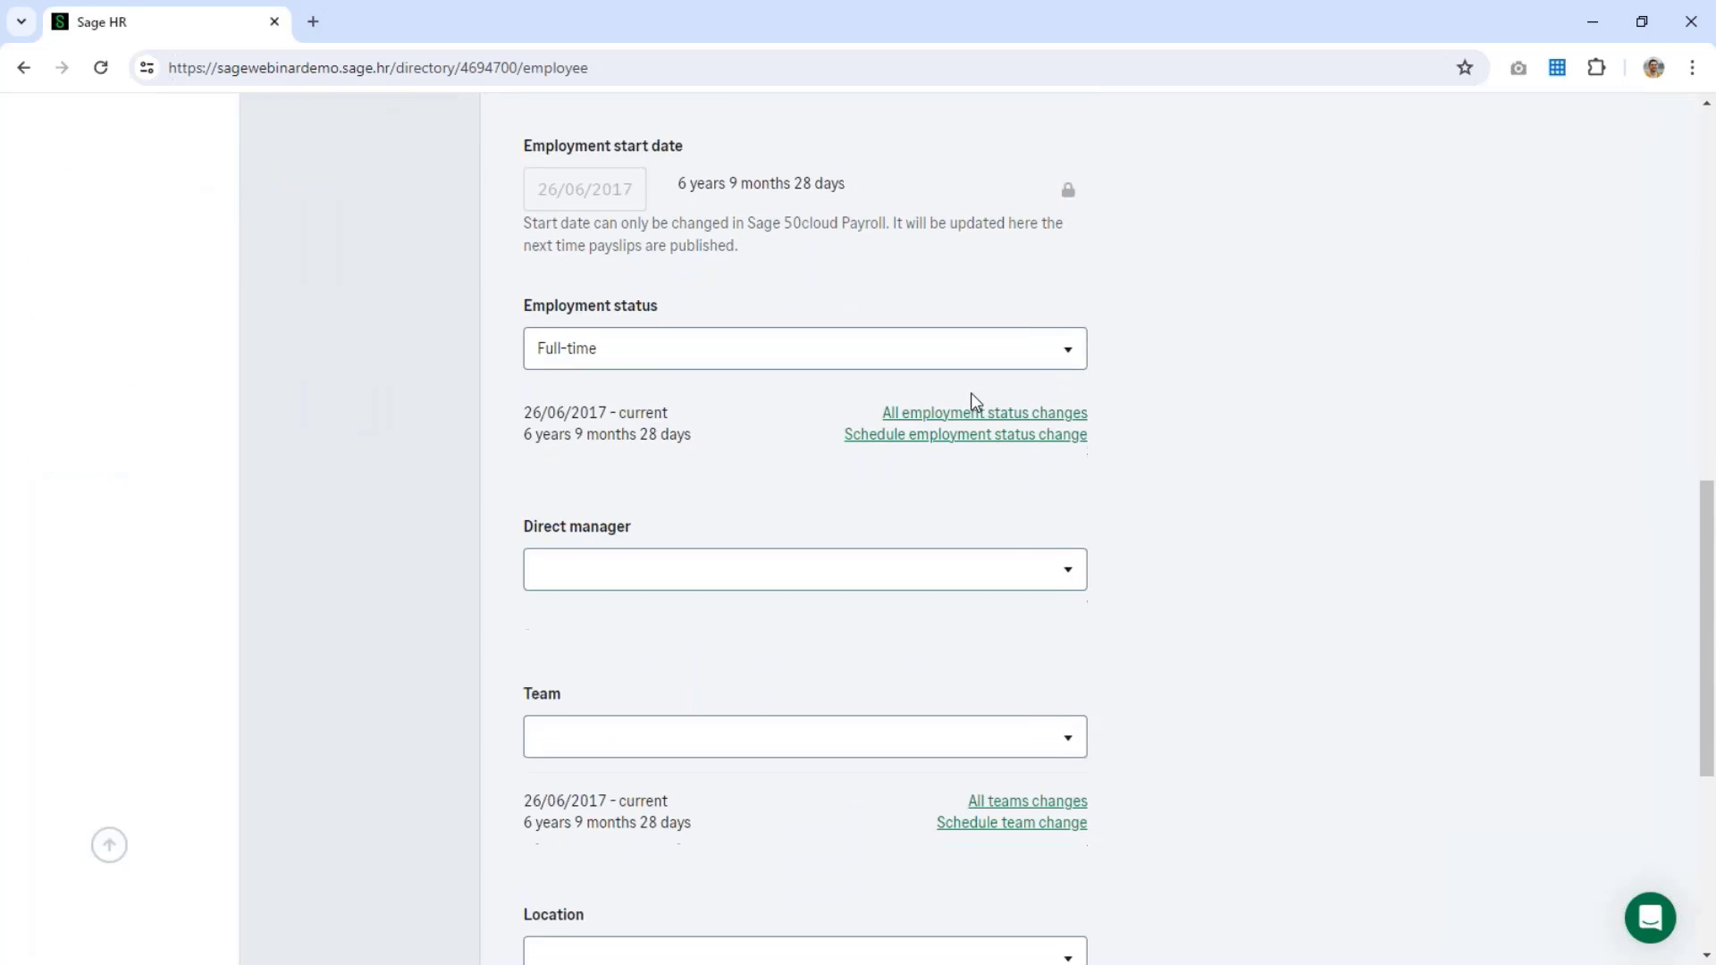
{"action": "scroll", "coordinate": [972, 398], "scroll_direction": "down", "scroll_amount": 5}
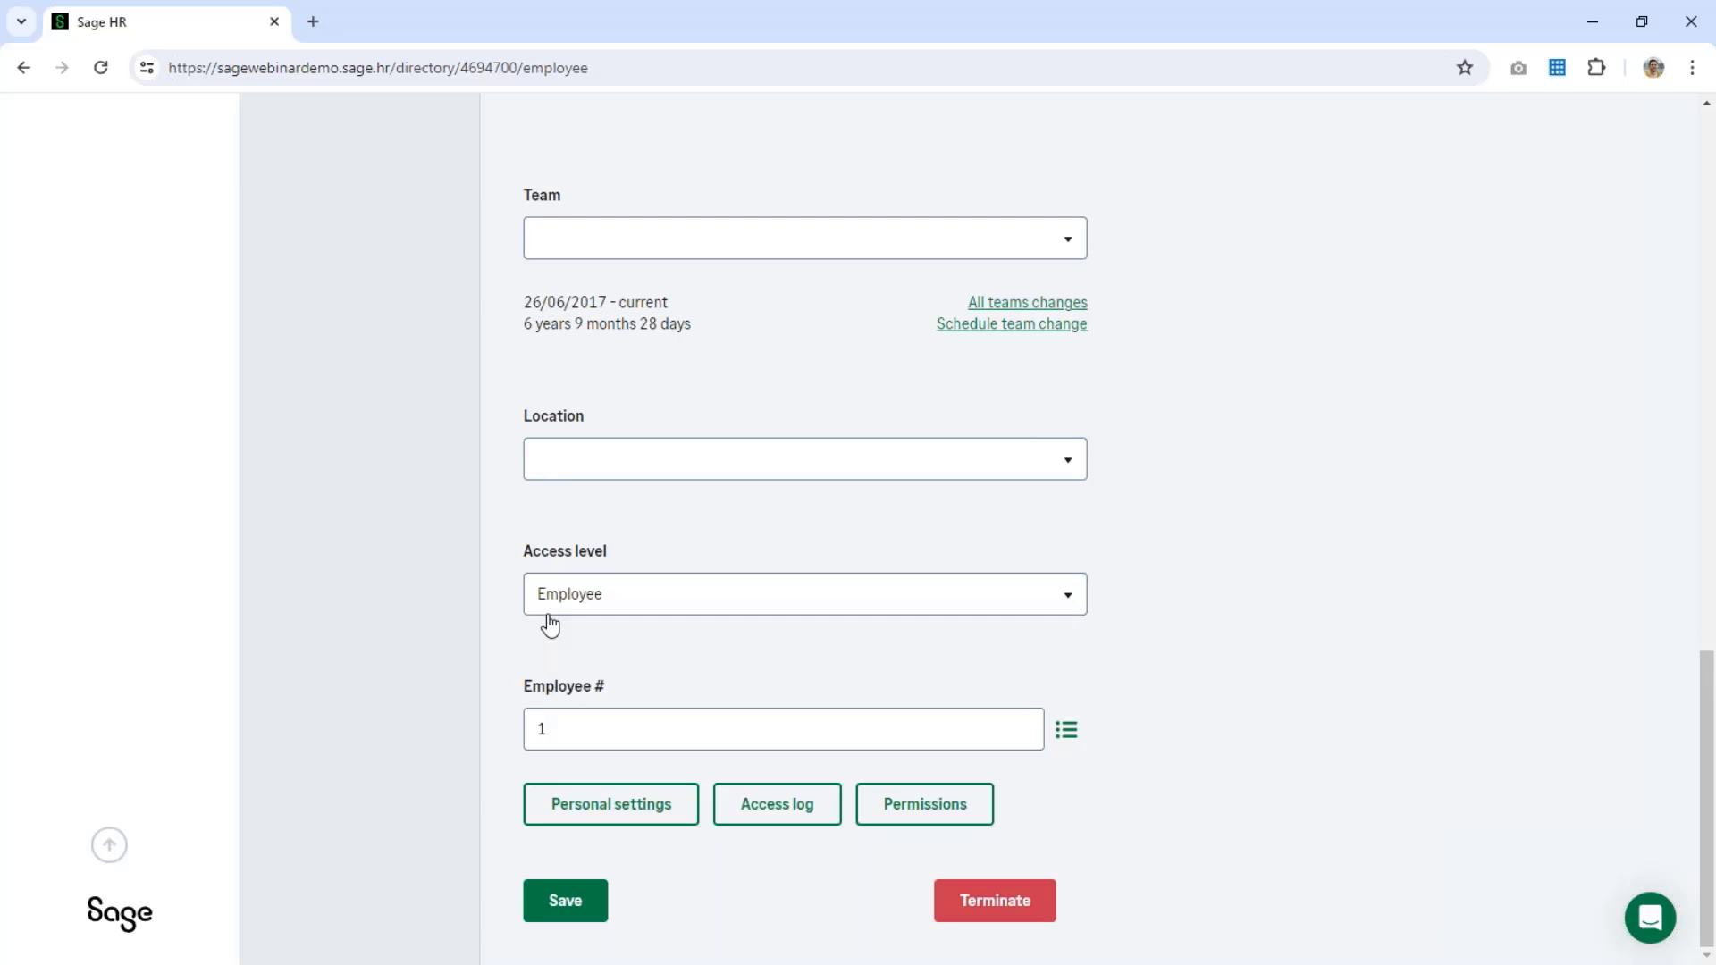
{"action": "left_click", "coordinate": [613, 608]}
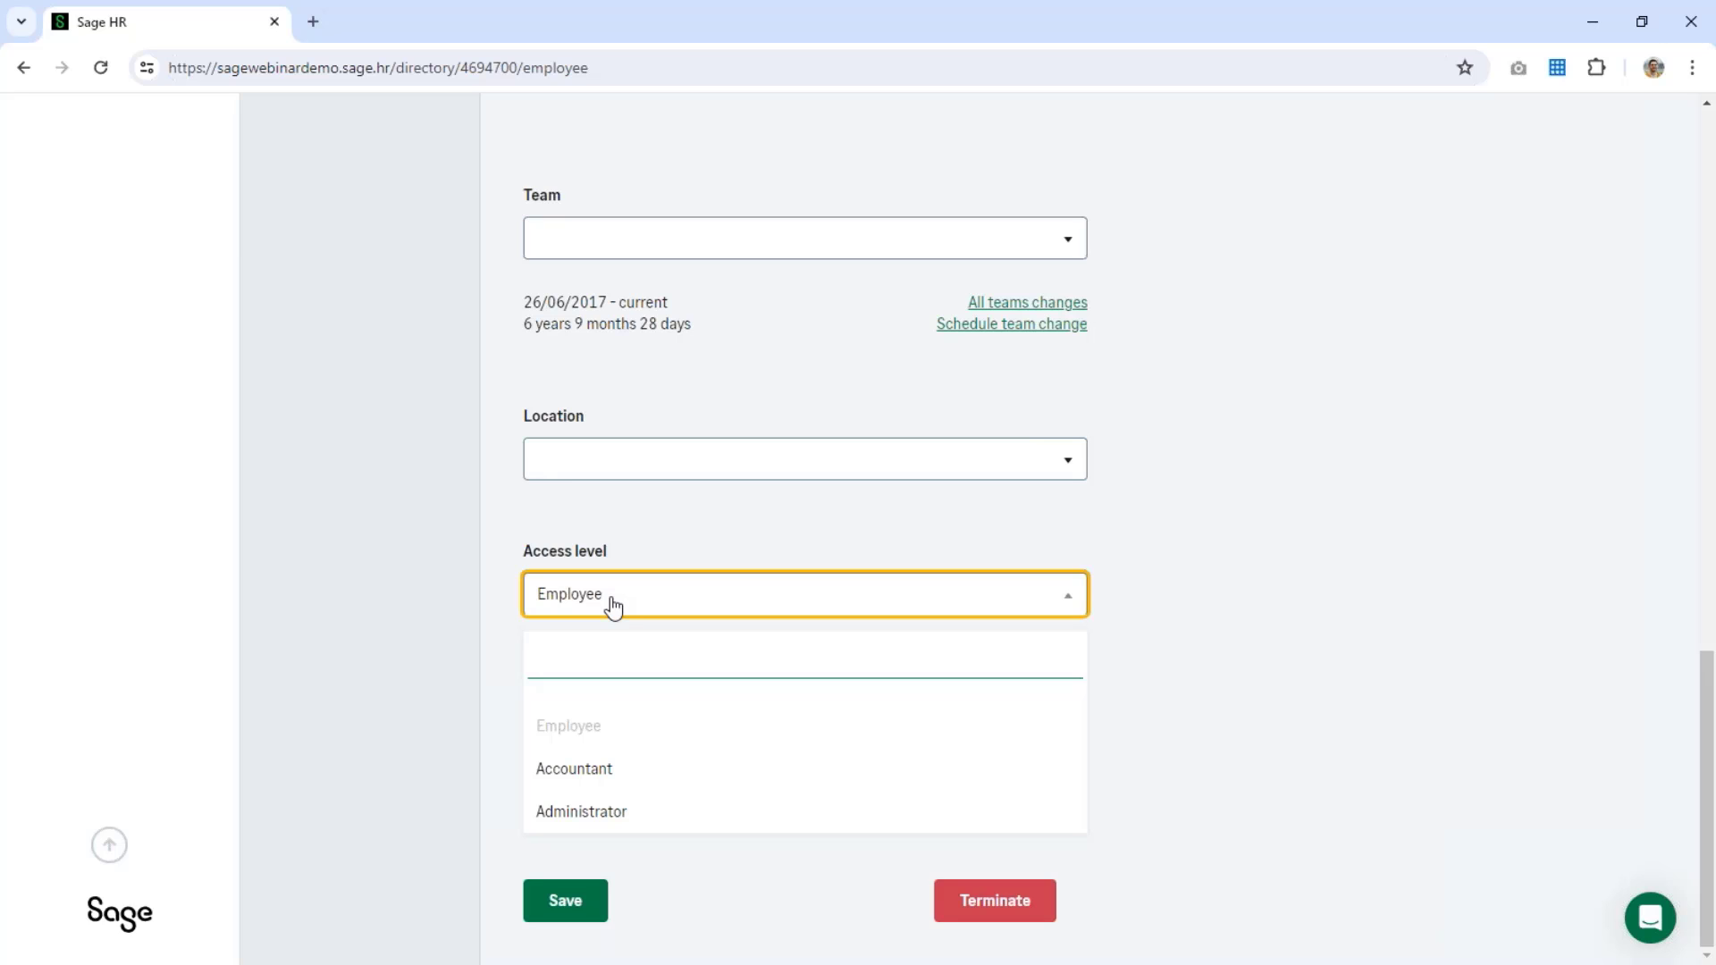
{"action": "left_click", "coordinate": [218, 507]}
{"action": "scroll", "coordinate": [347, 549], "scroll_direction": "up", "scroll_amount": 15}
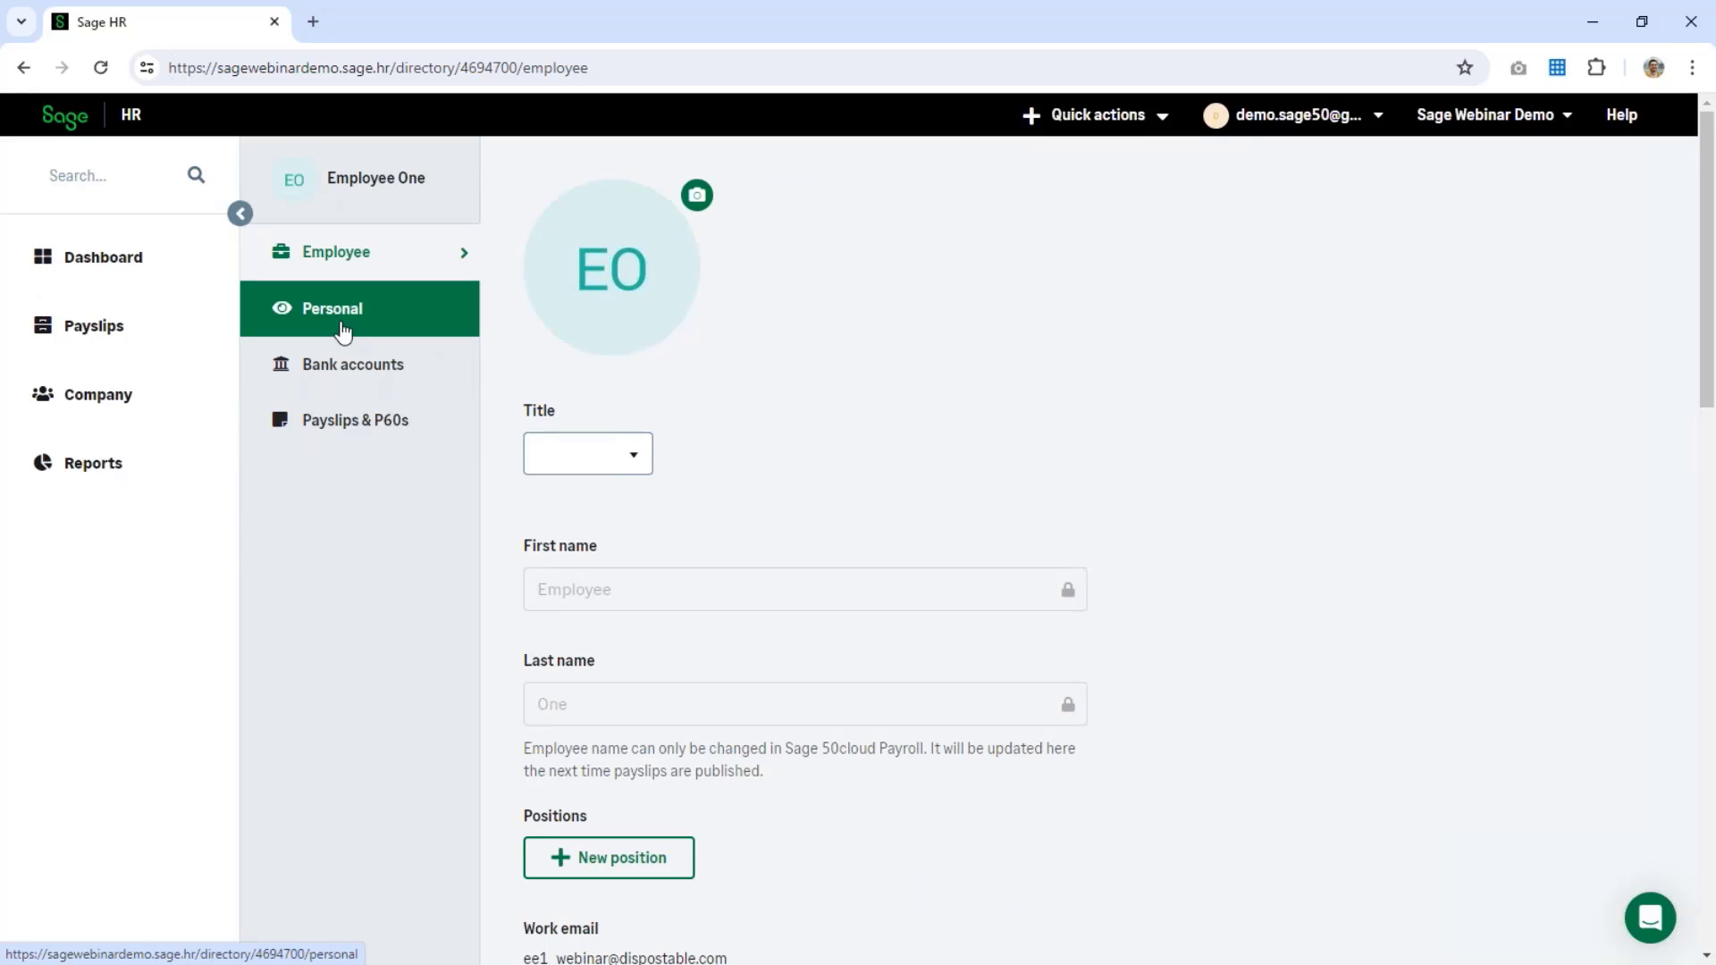
Step: Look through Employee One's Personal details and Bank accounts, ending on their Payslips & P60s page
{"action": "left_click", "coordinate": [342, 332]}
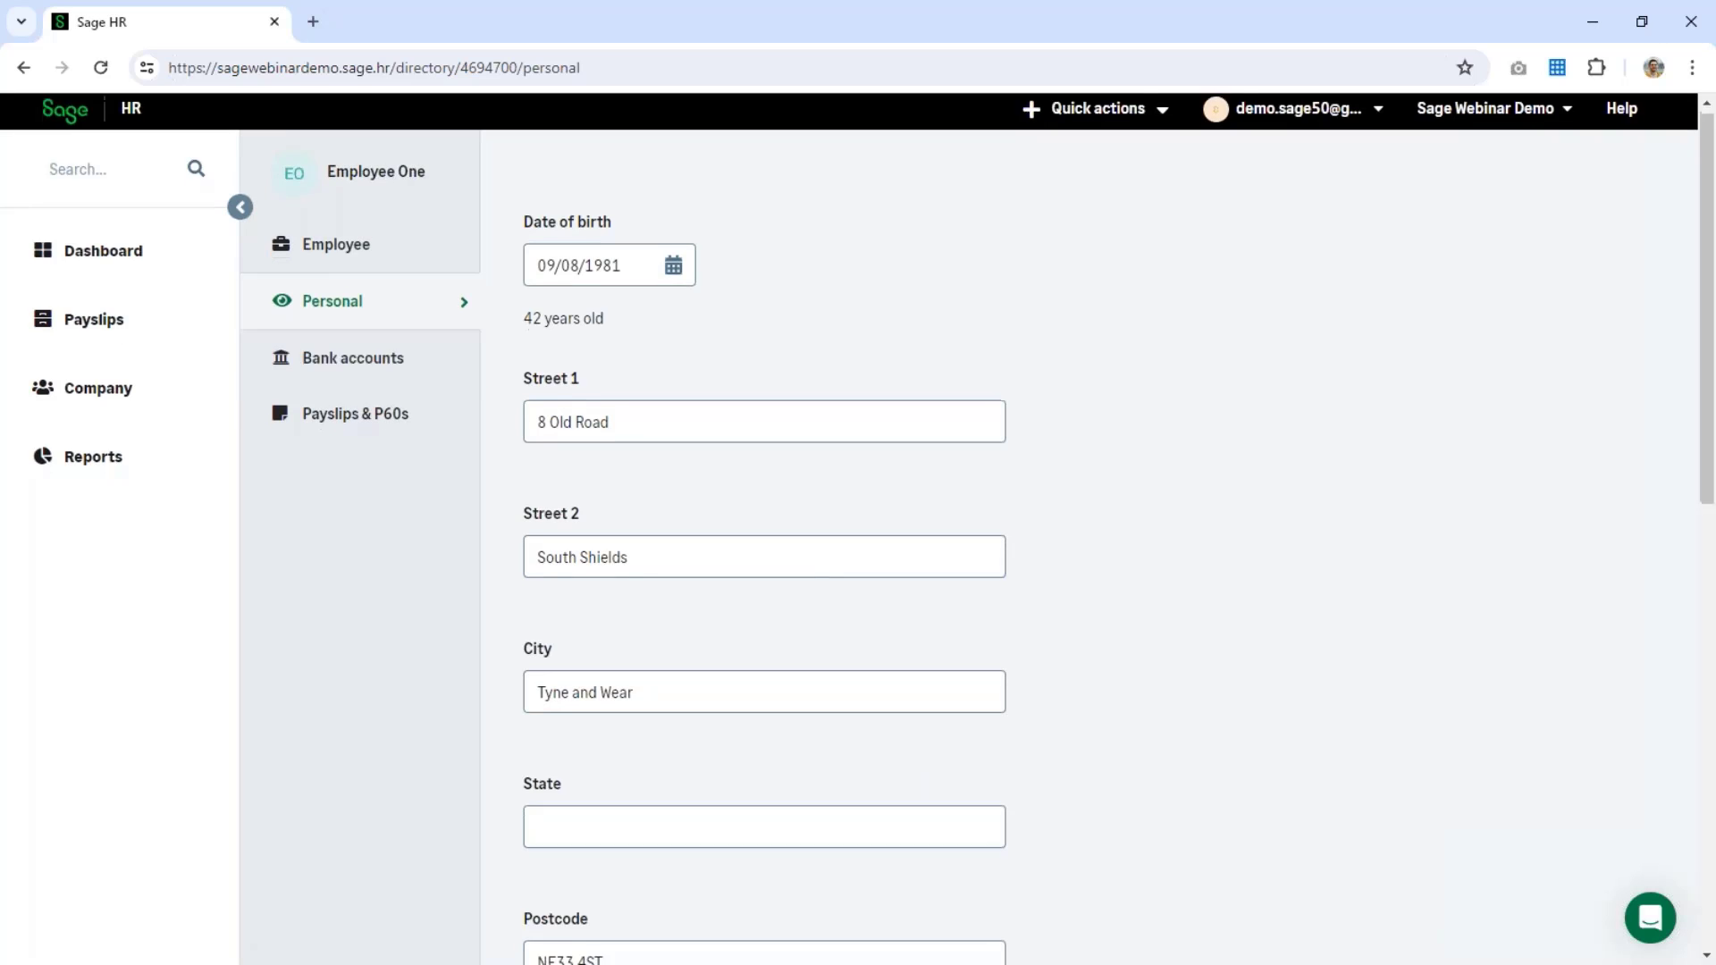
{"action": "scroll", "coordinate": [858, 536], "scroll_direction": "down", "scroll_amount": 4}
{"action": "scroll", "coordinate": [597, 555], "scroll_direction": "down", "scroll_amount": 5}
{"action": "scroll", "coordinate": [742, 670], "scroll_direction": "up", "scroll_amount": 10}
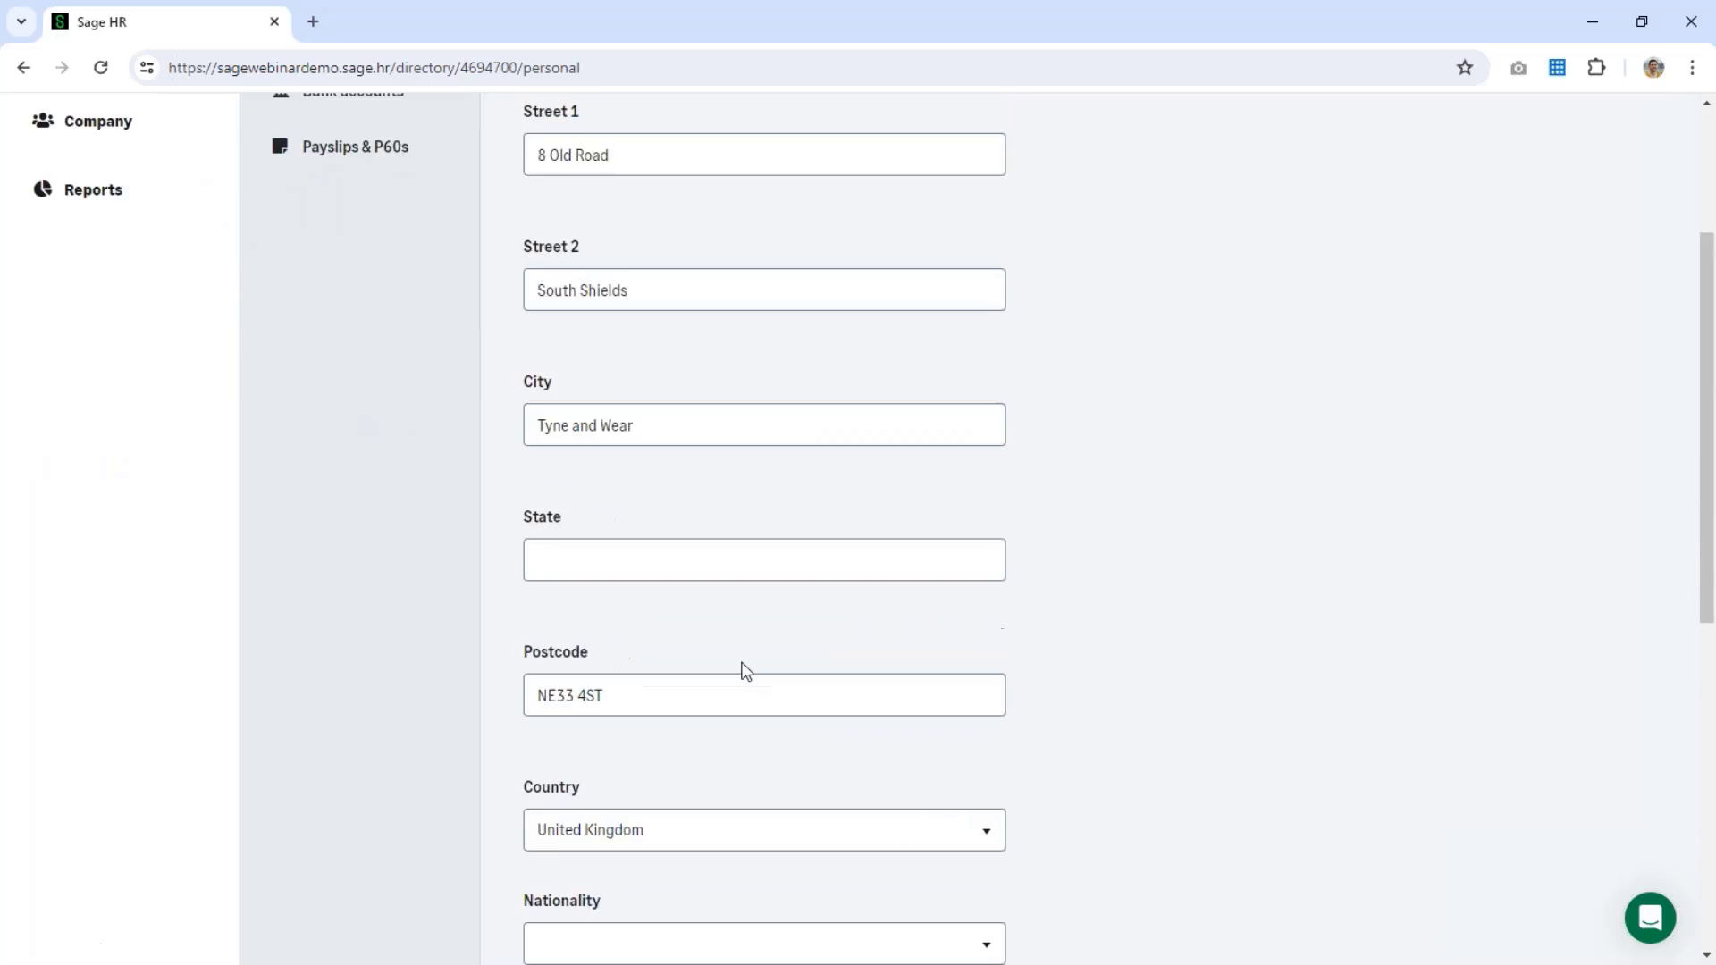
{"action": "left_click", "coordinate": [355, 370]}
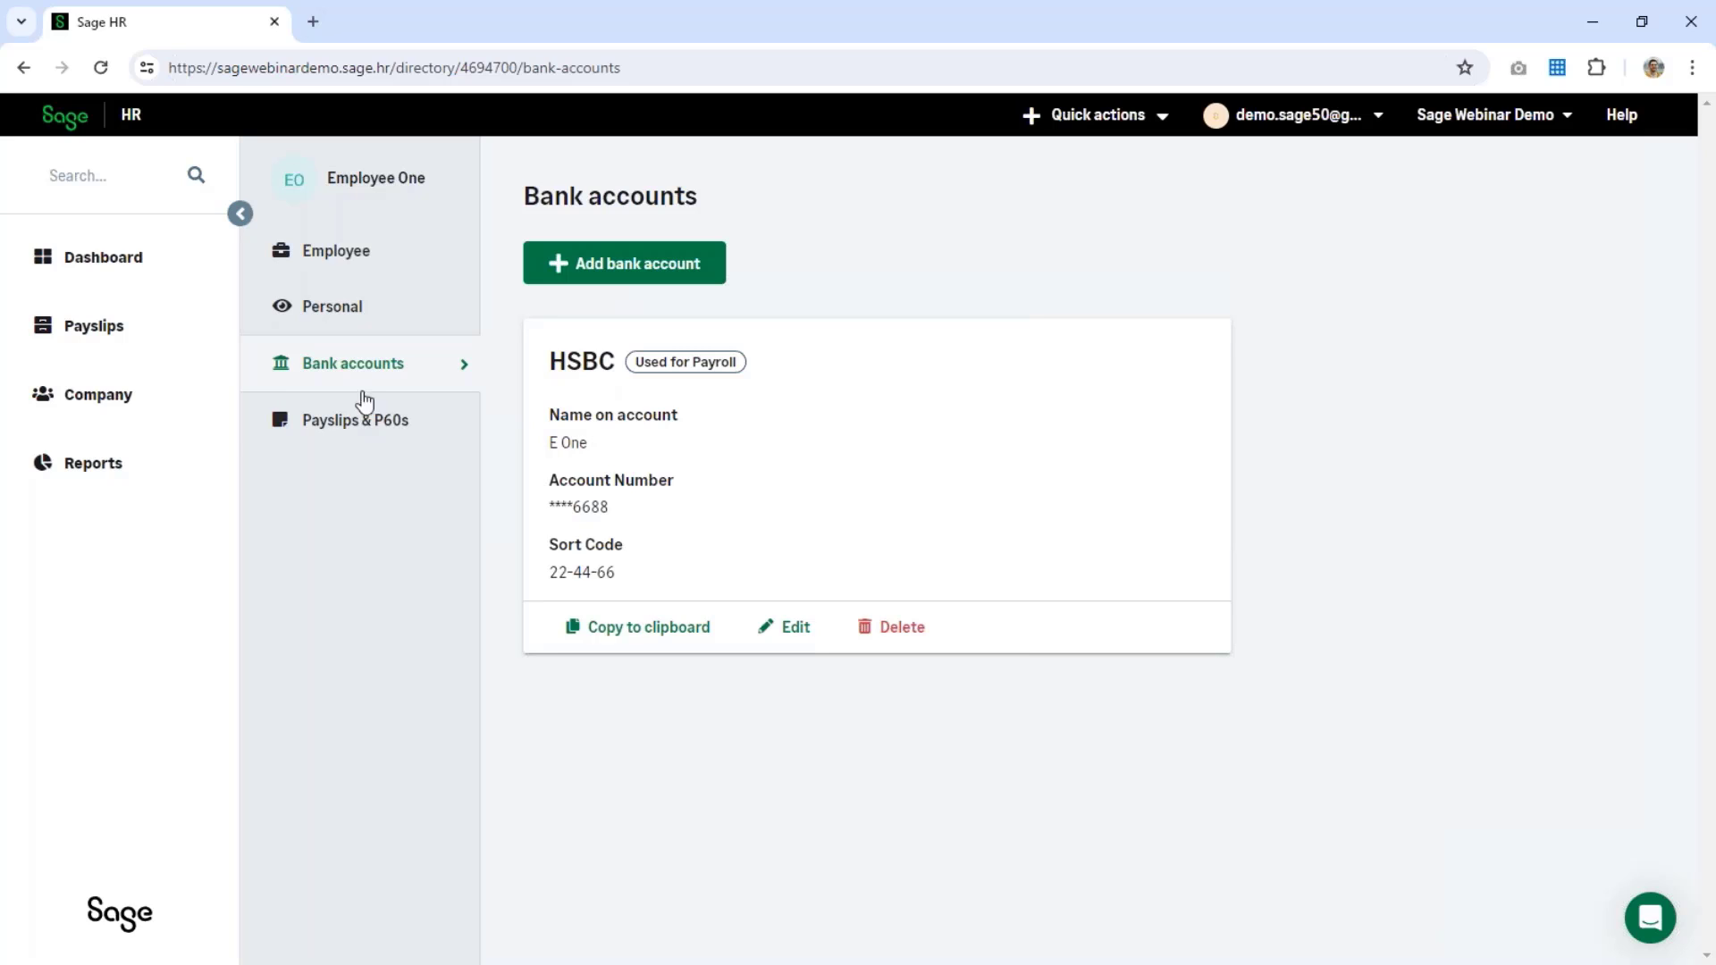
{"action": "left_click", "coordinate": [308, 407]}
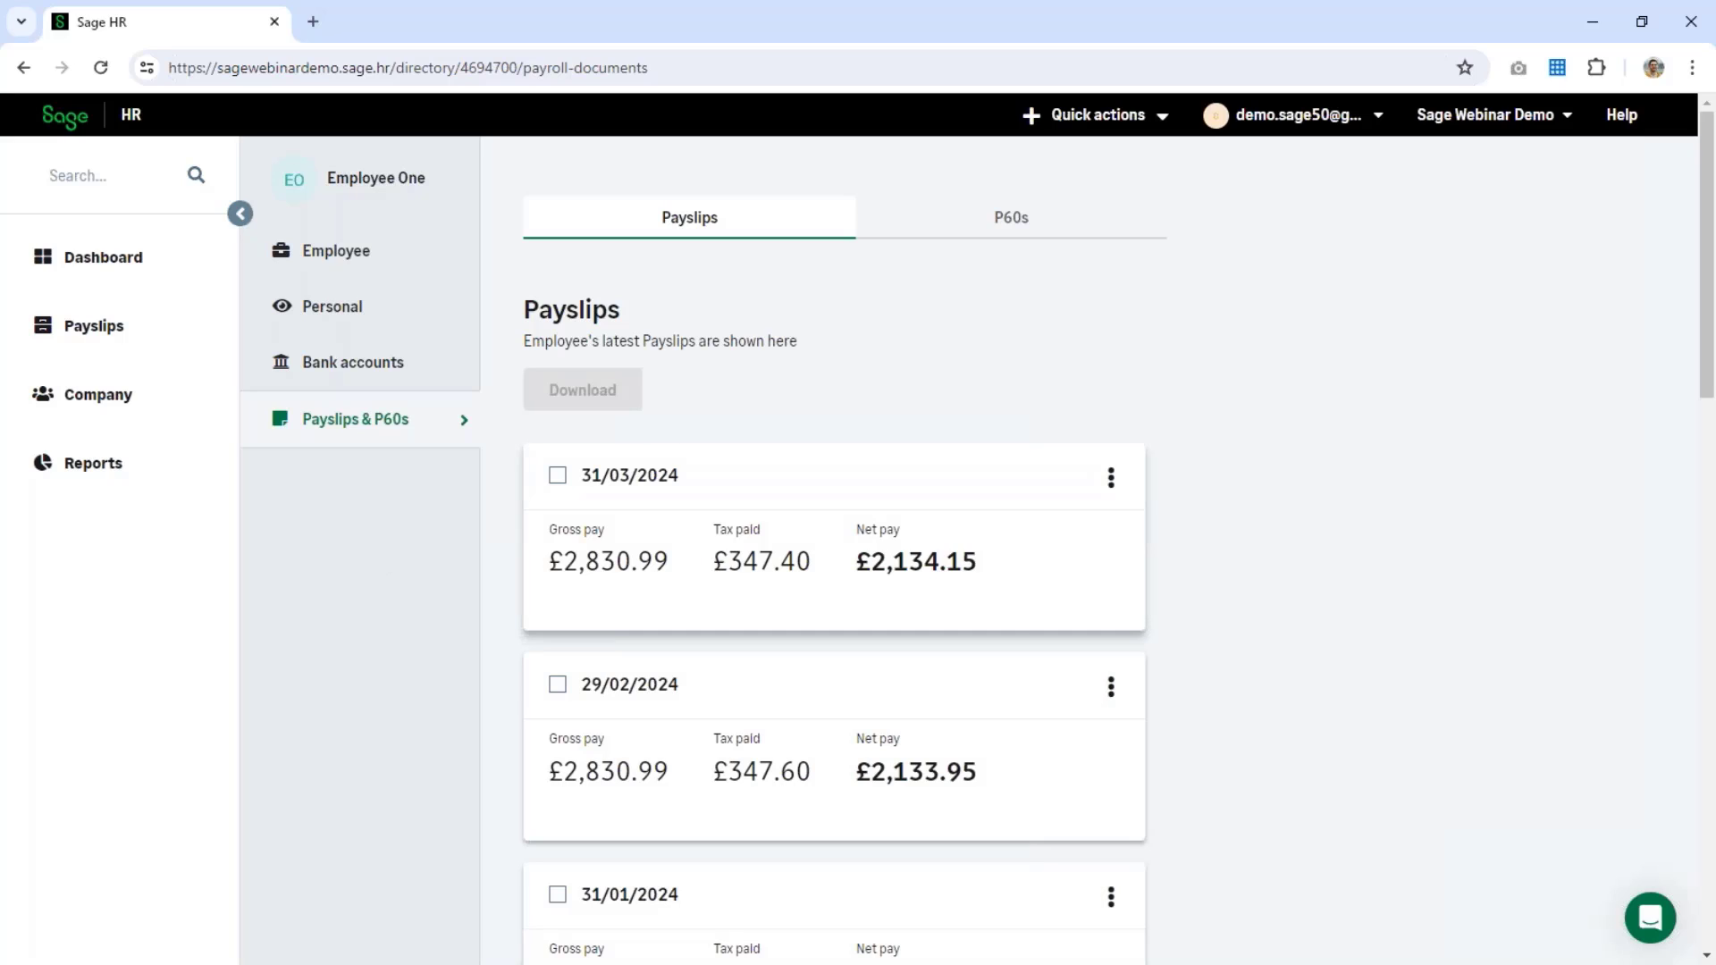
Step: Show Employee One's P60s for 2023/2024 and 2022/2023 instead of their payslips
{"action": "left_click", "coordinate": [560, 476]}
{"action": "left_click", "coordinate": [876, 225]}
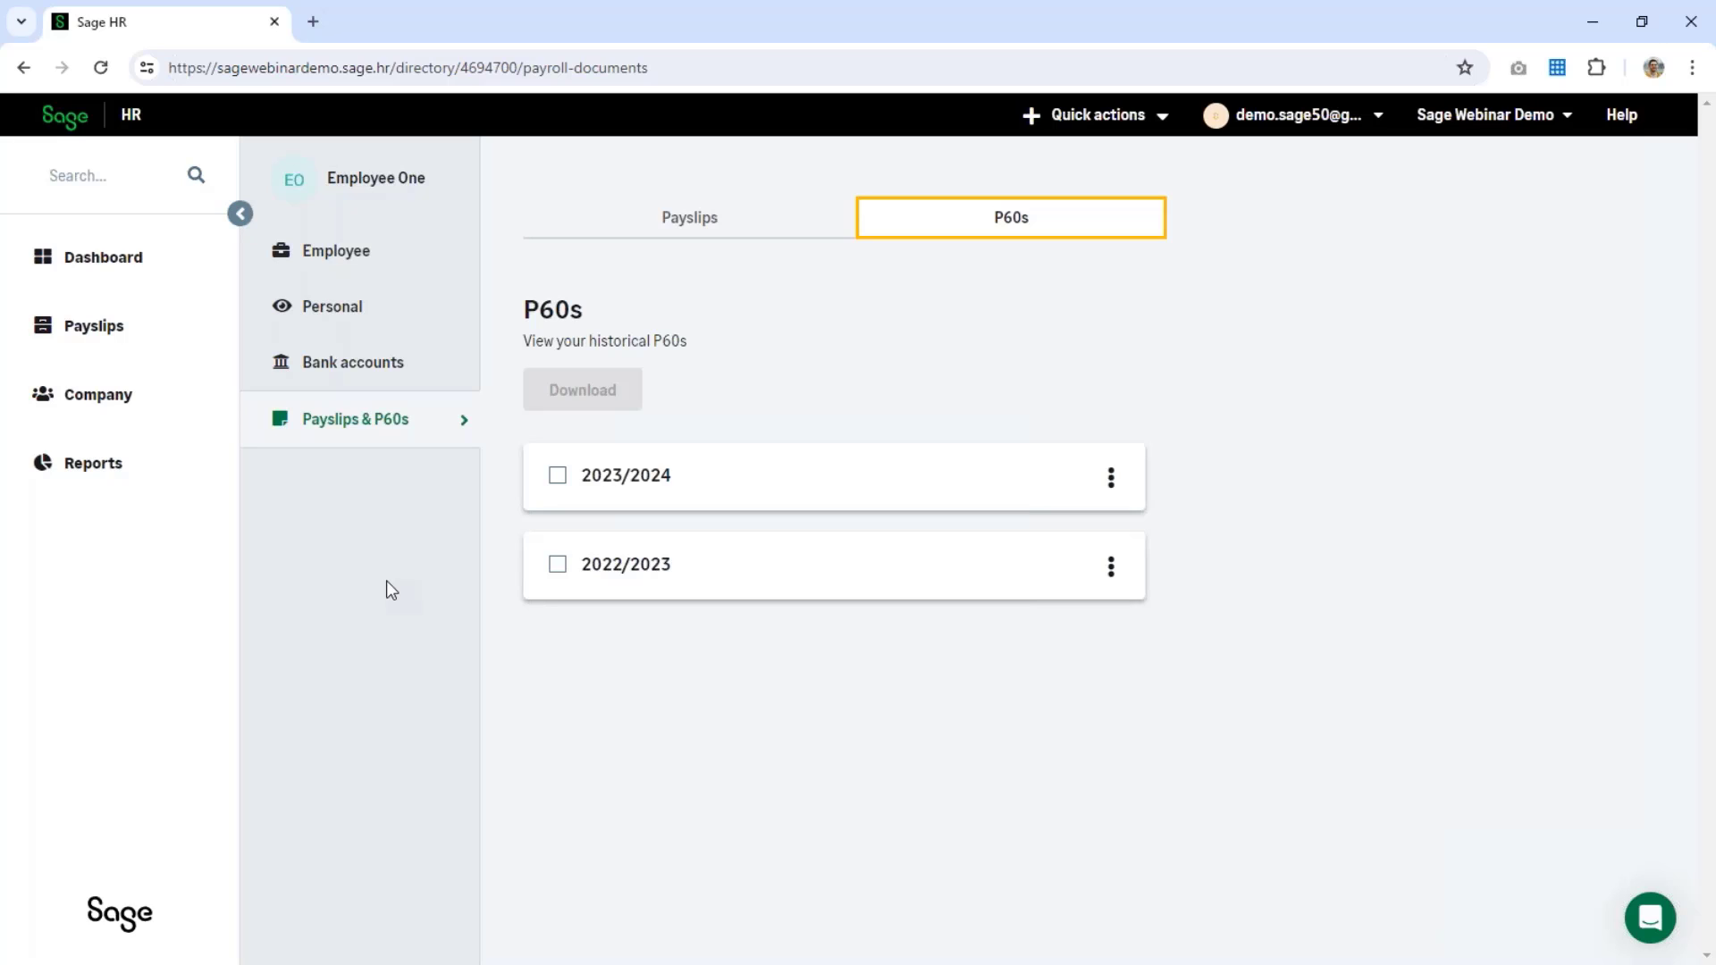
Step: Open Settings and review General settings: Sage Webinar Demo, United Kingdom, English (British), logo uploads
{"action": "left_click", "coordinate": [1330, 126]}
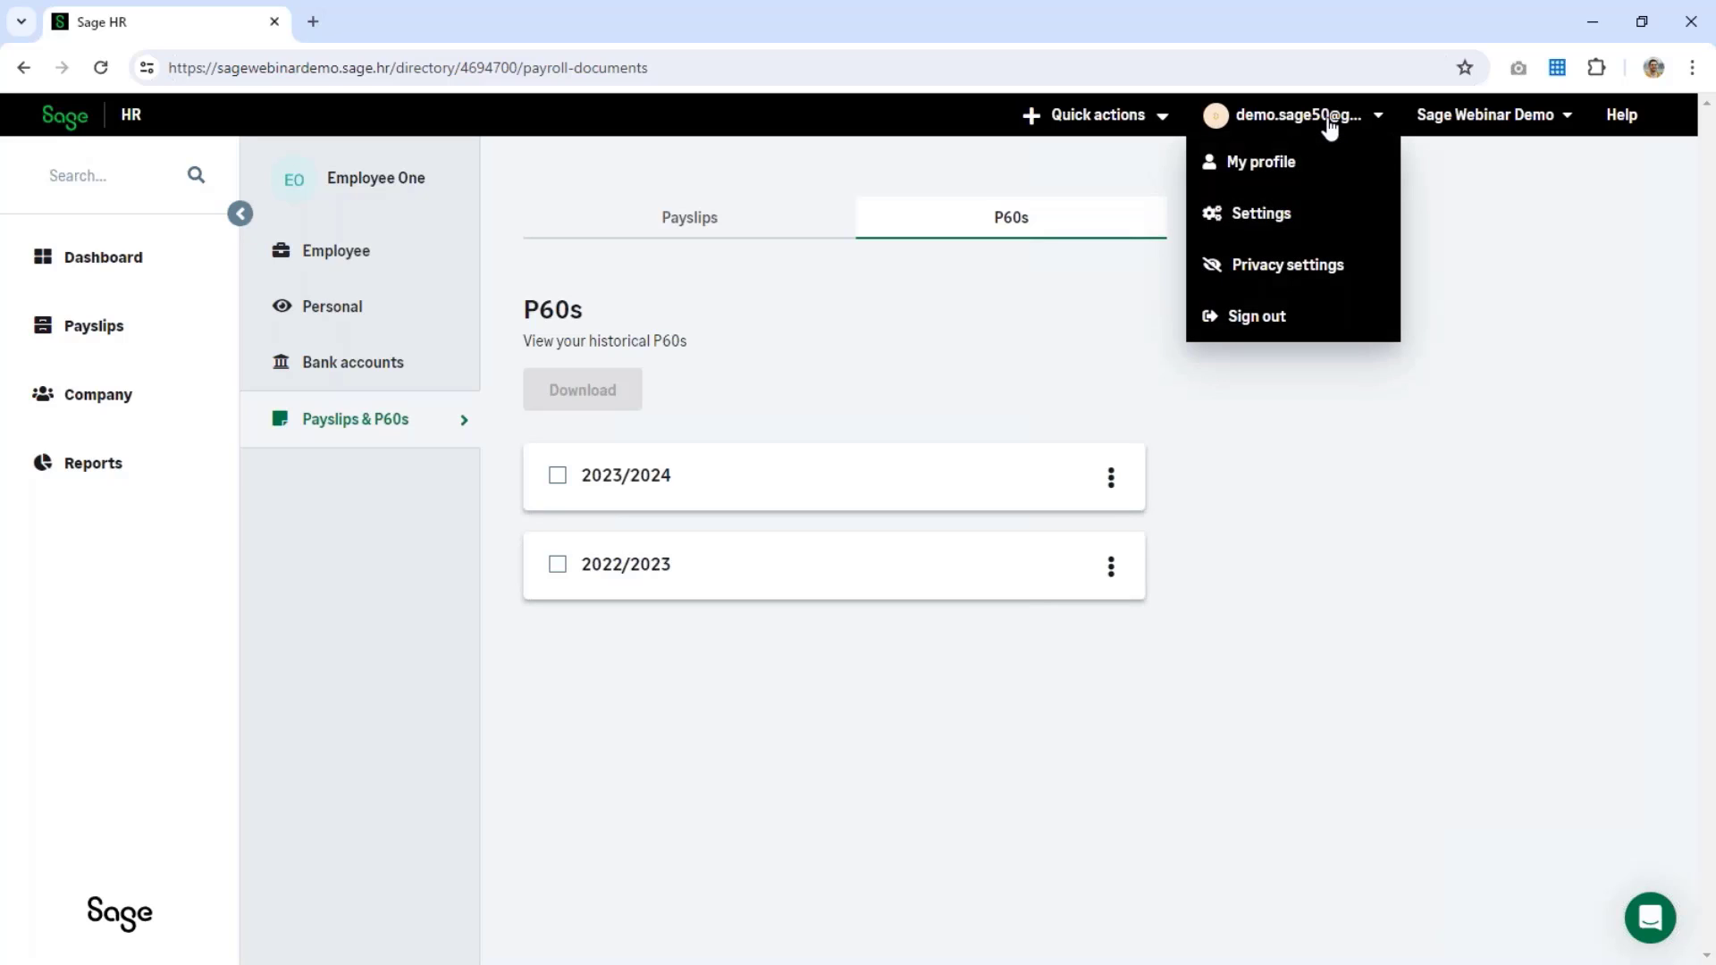
{"action": "left_click", "coordinate": [1291, 229]}
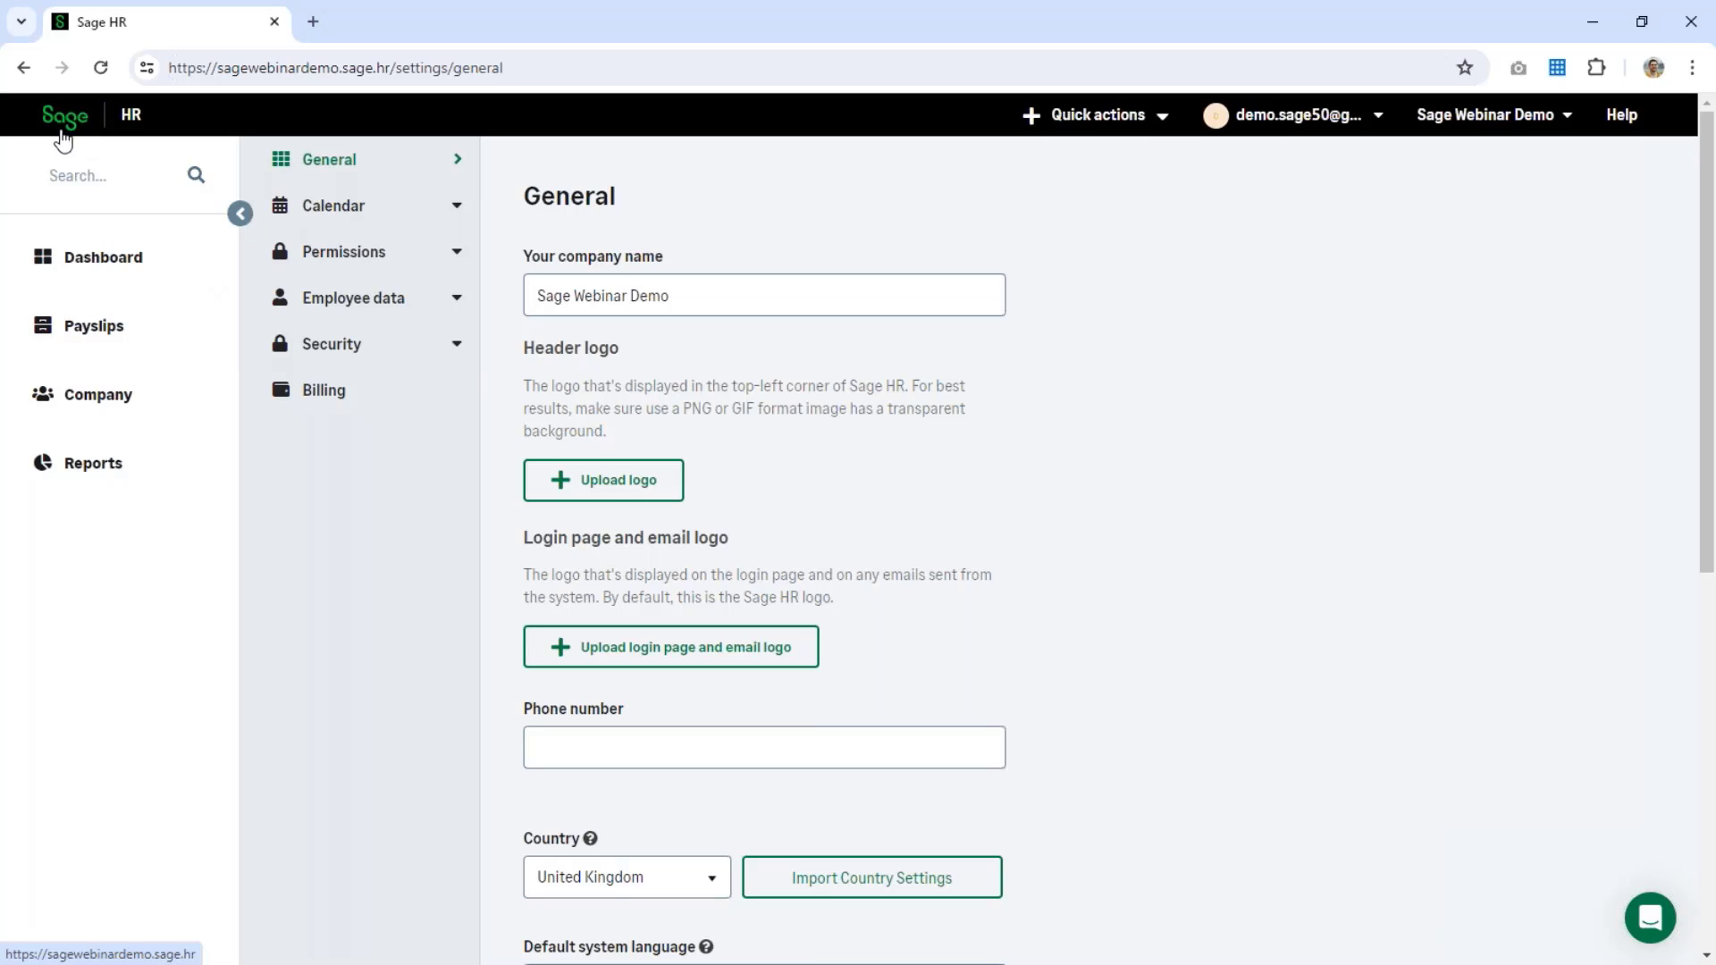
{"action": "left_click", "coordinate": [672, 490]}
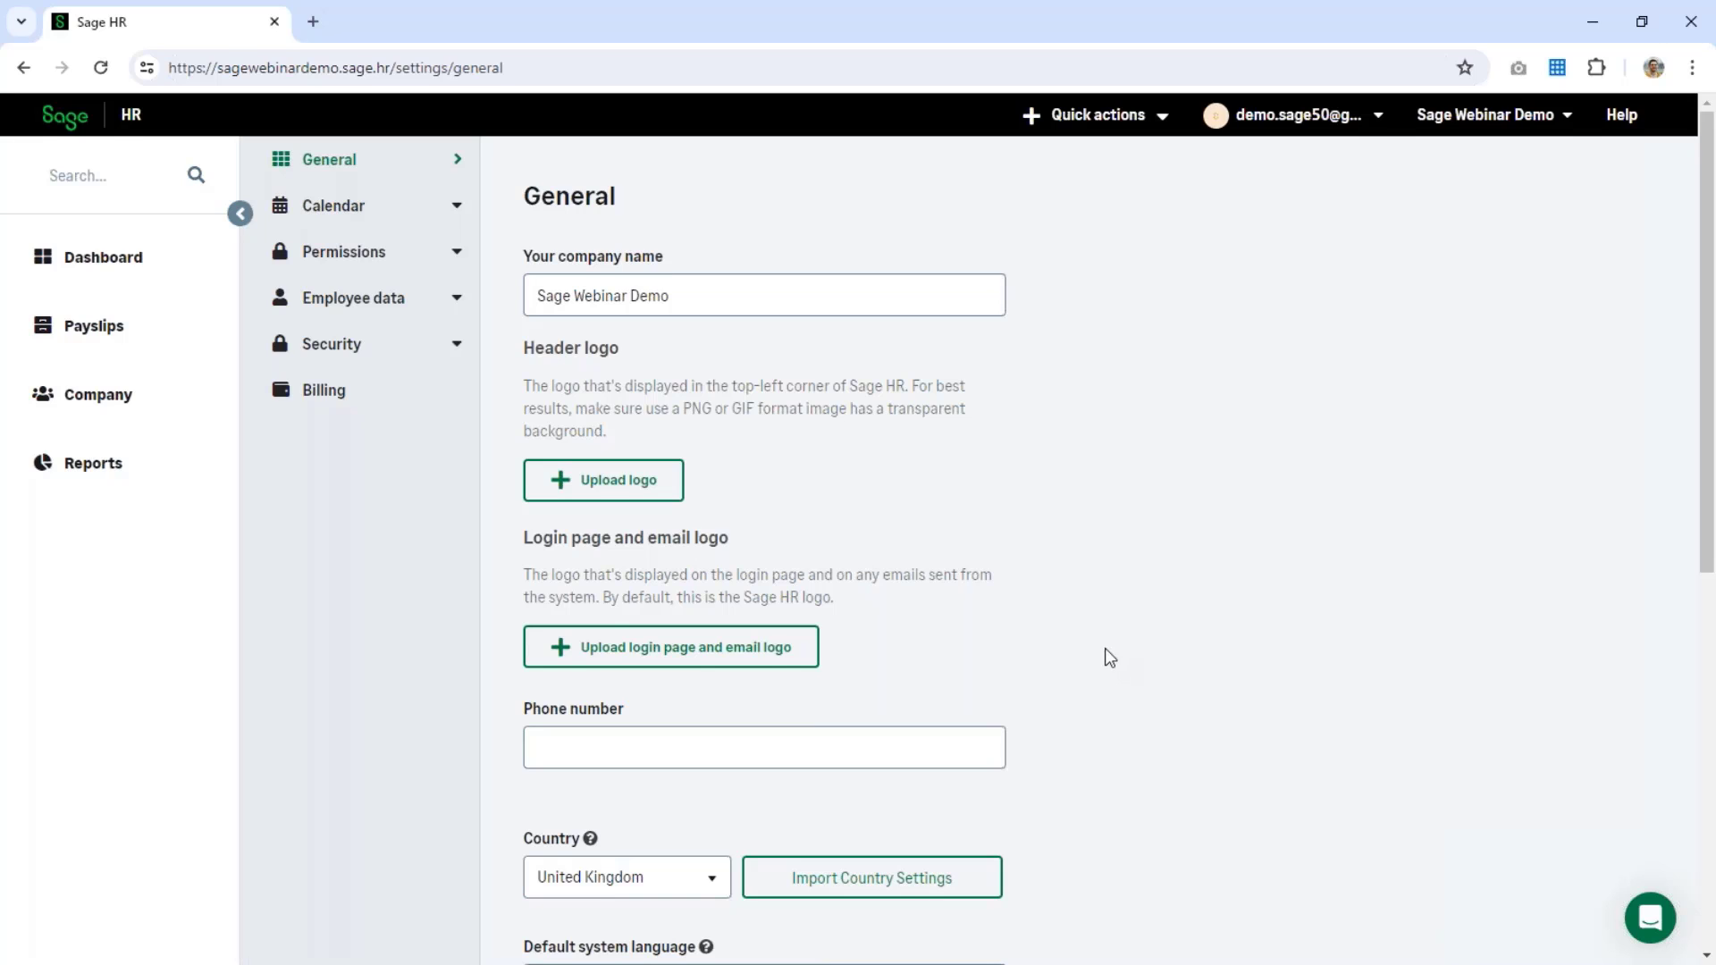
{"action": "scroll", "coordinate": [1117, 653], "scroll_direction": "down", "scroll_amount": 1}
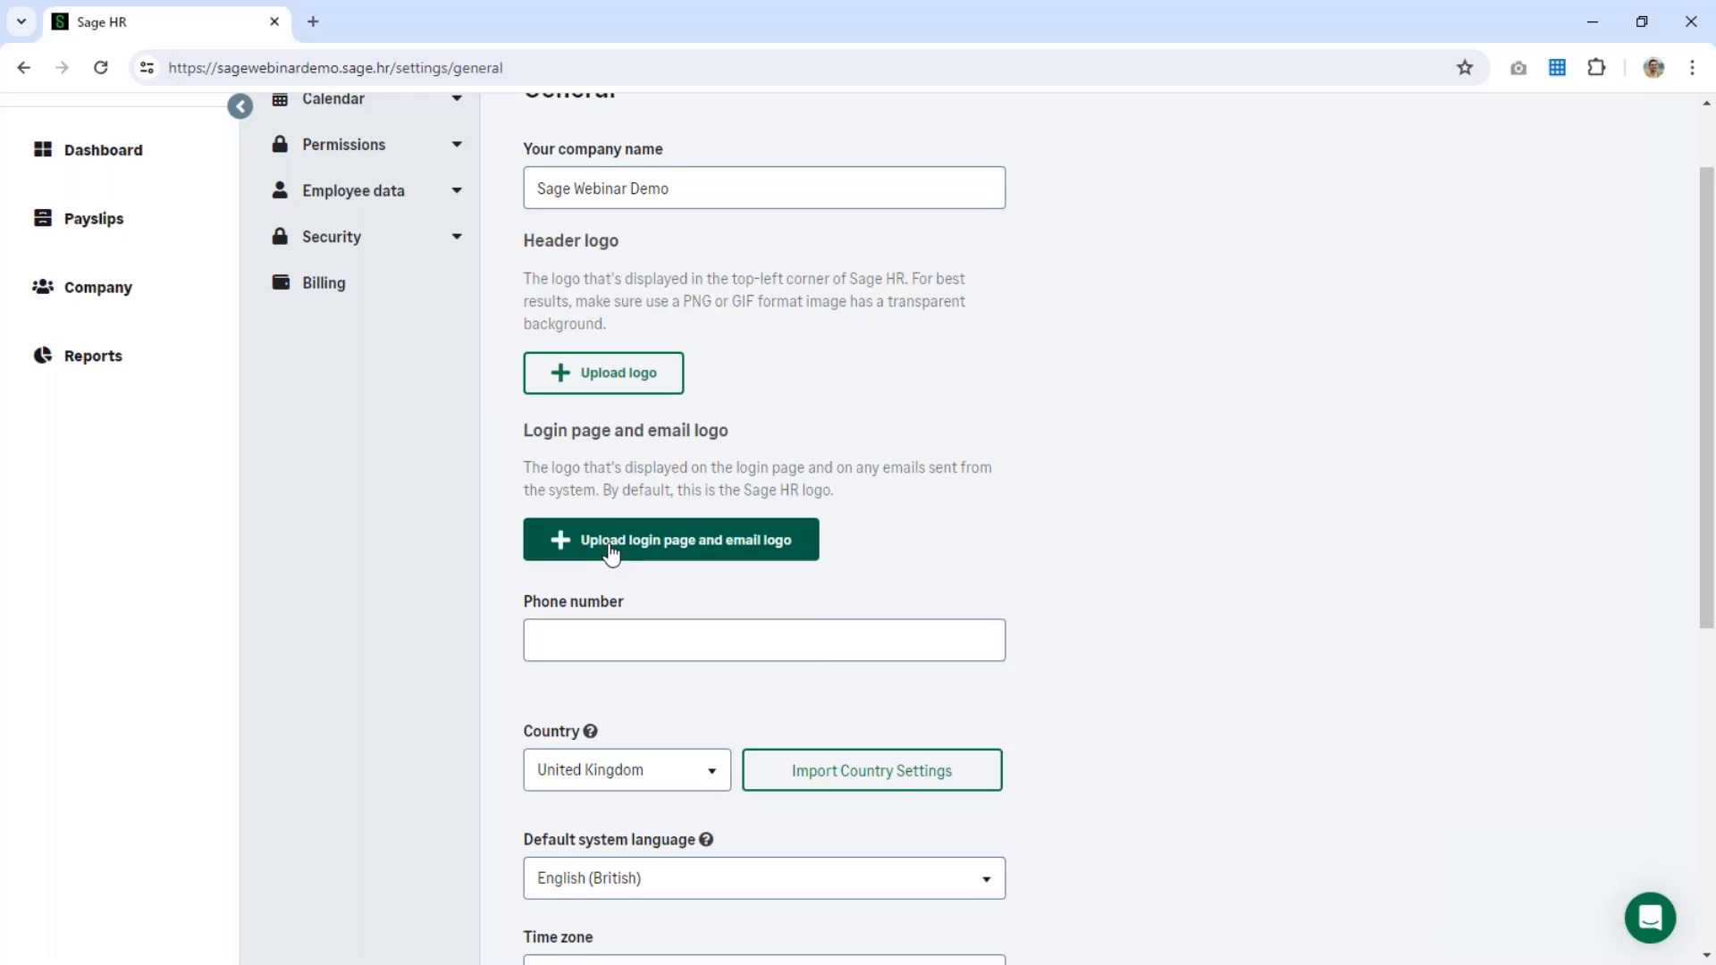
{"action": "scroll", "coordinate": [1007, 607], "scroll_direction": "up", "scroll_amount": 1}
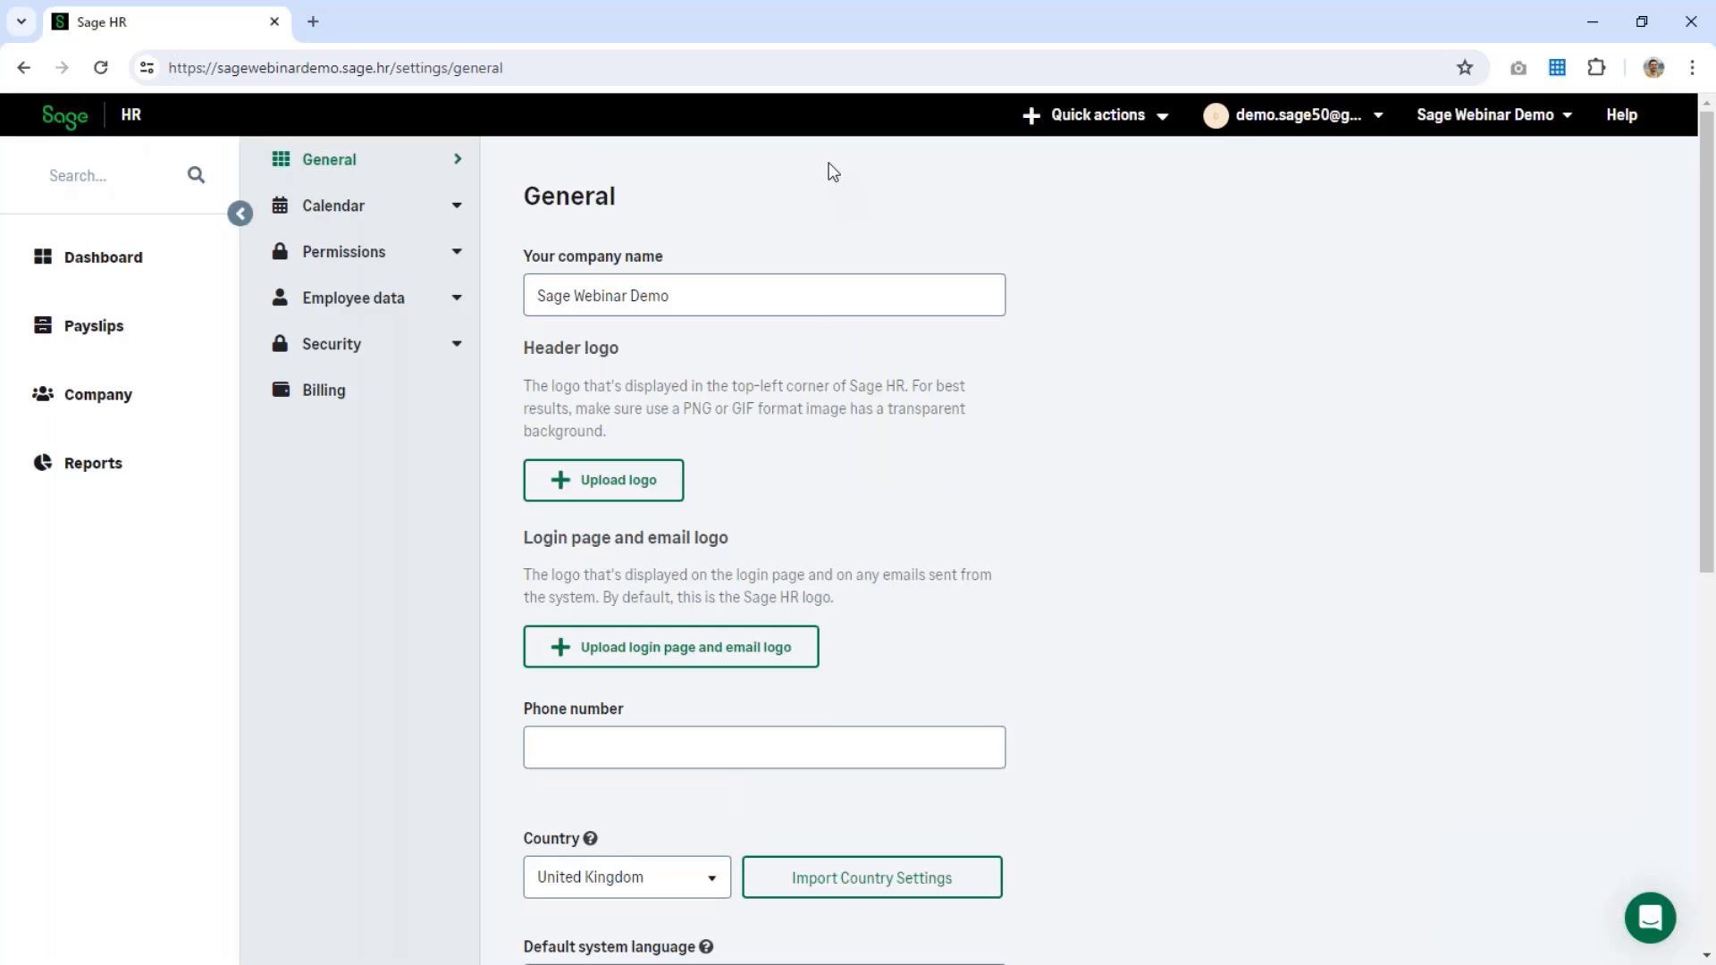
Step: Open Permissions > Global and review the enabled profile fields like Bank accounts, Employee # and State
{"action": "left_click", "coordinate": [390, 260]}
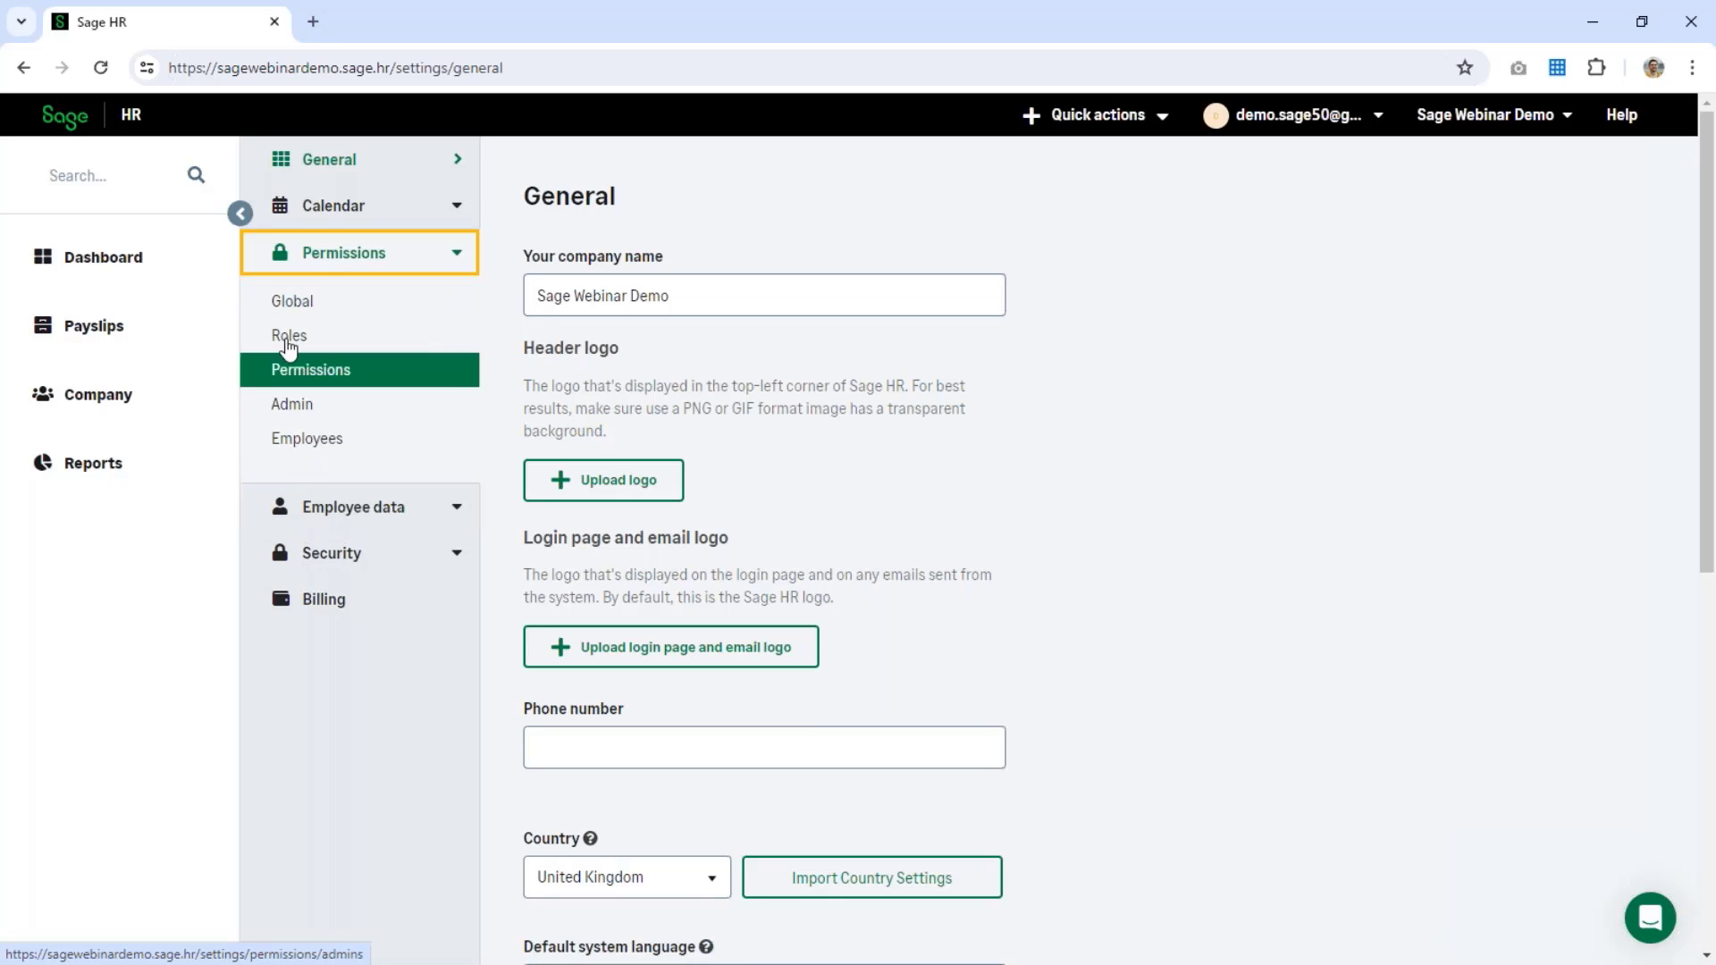
{"action": "left_click", "coordinate": [288, 308]}
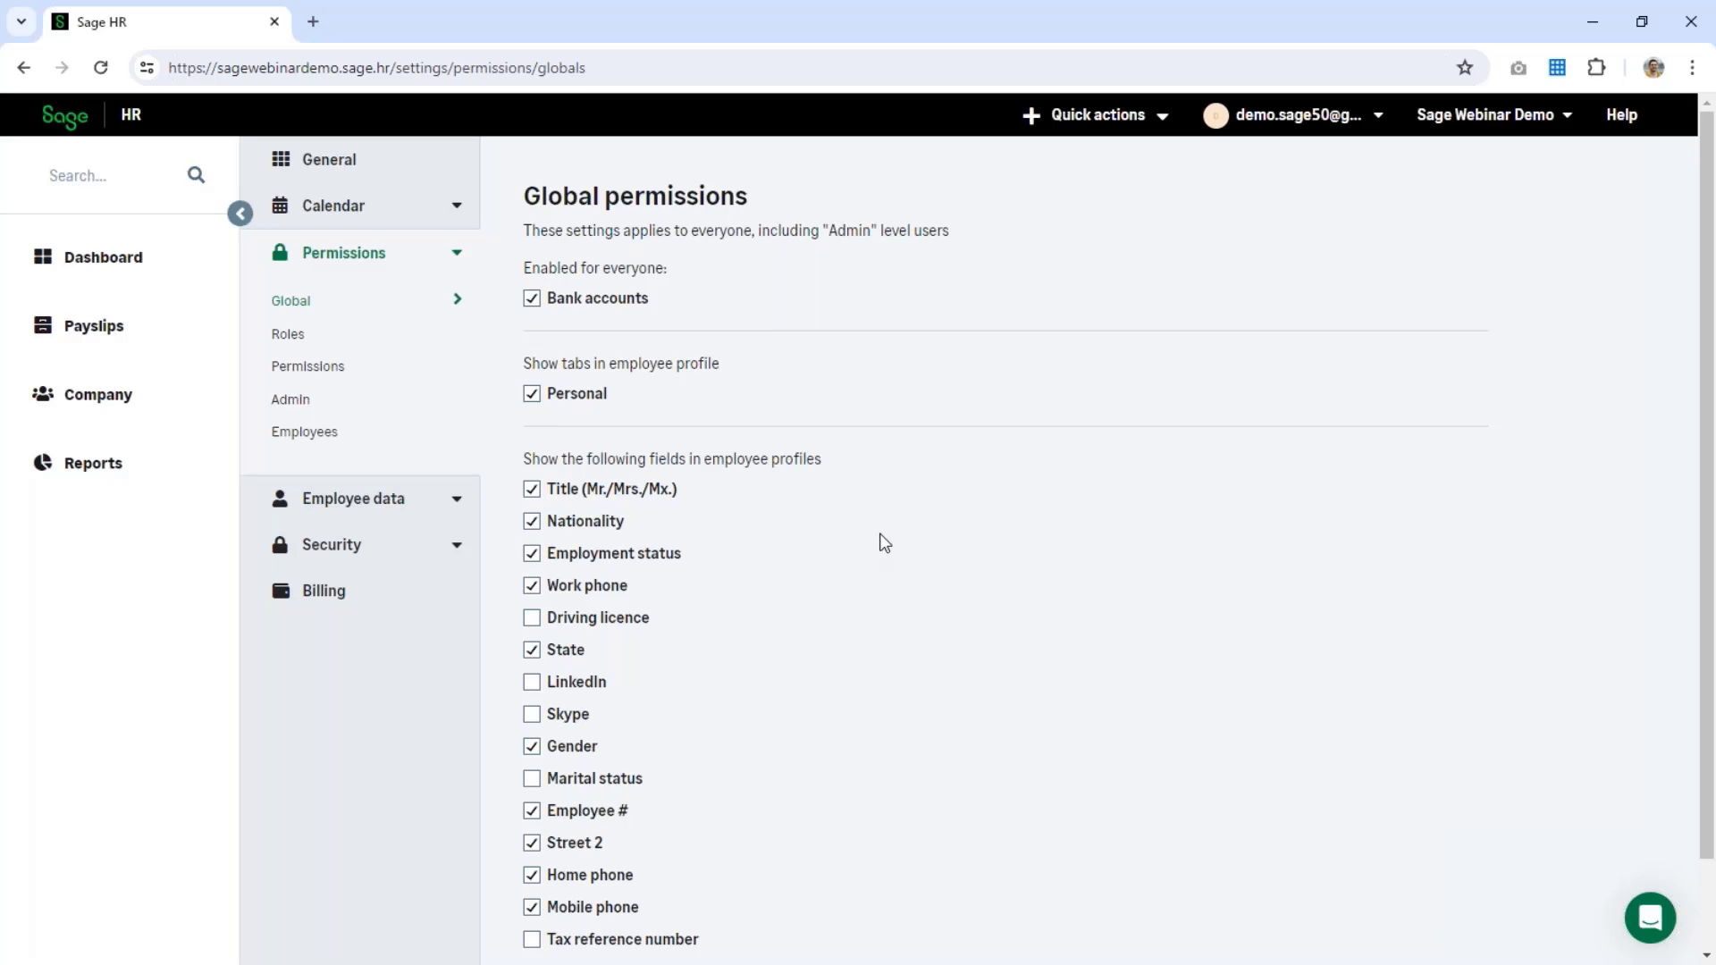
{"action": "scroll", "coordinate": [884, 544], "scroll_direction": "down", "scroll_amount": 2}
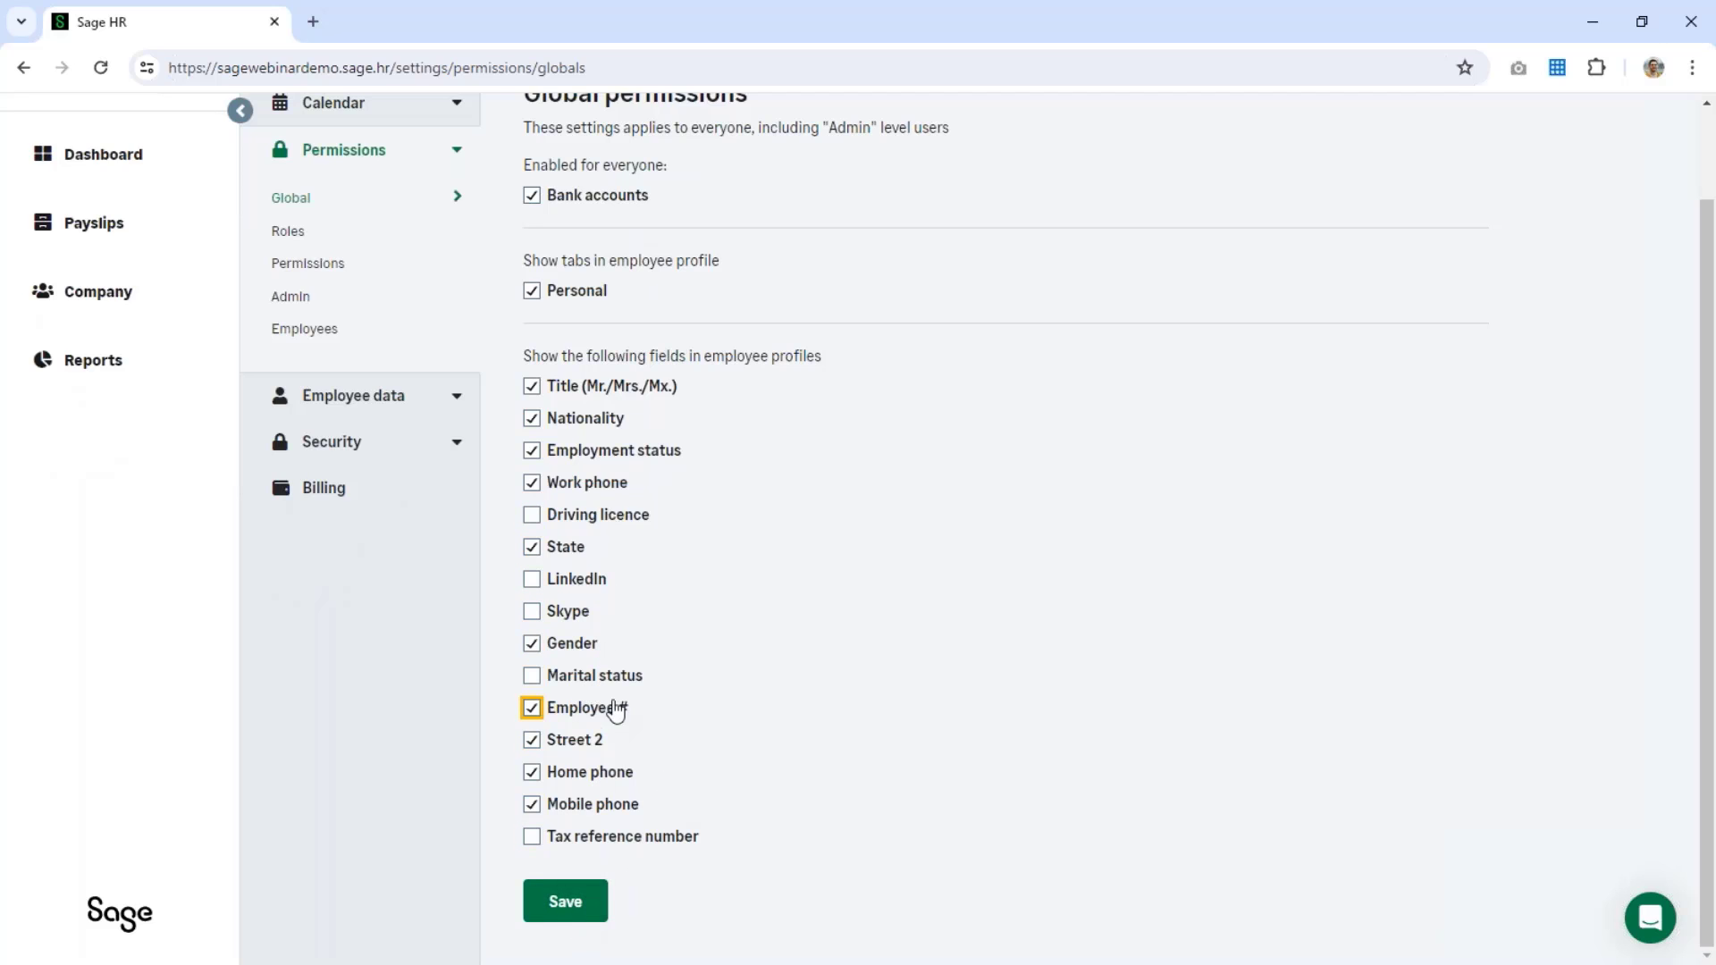
{"action": "scroll", "coordinate": [957, 747], "scroll_direction": "up", "scroll_amount": 2}
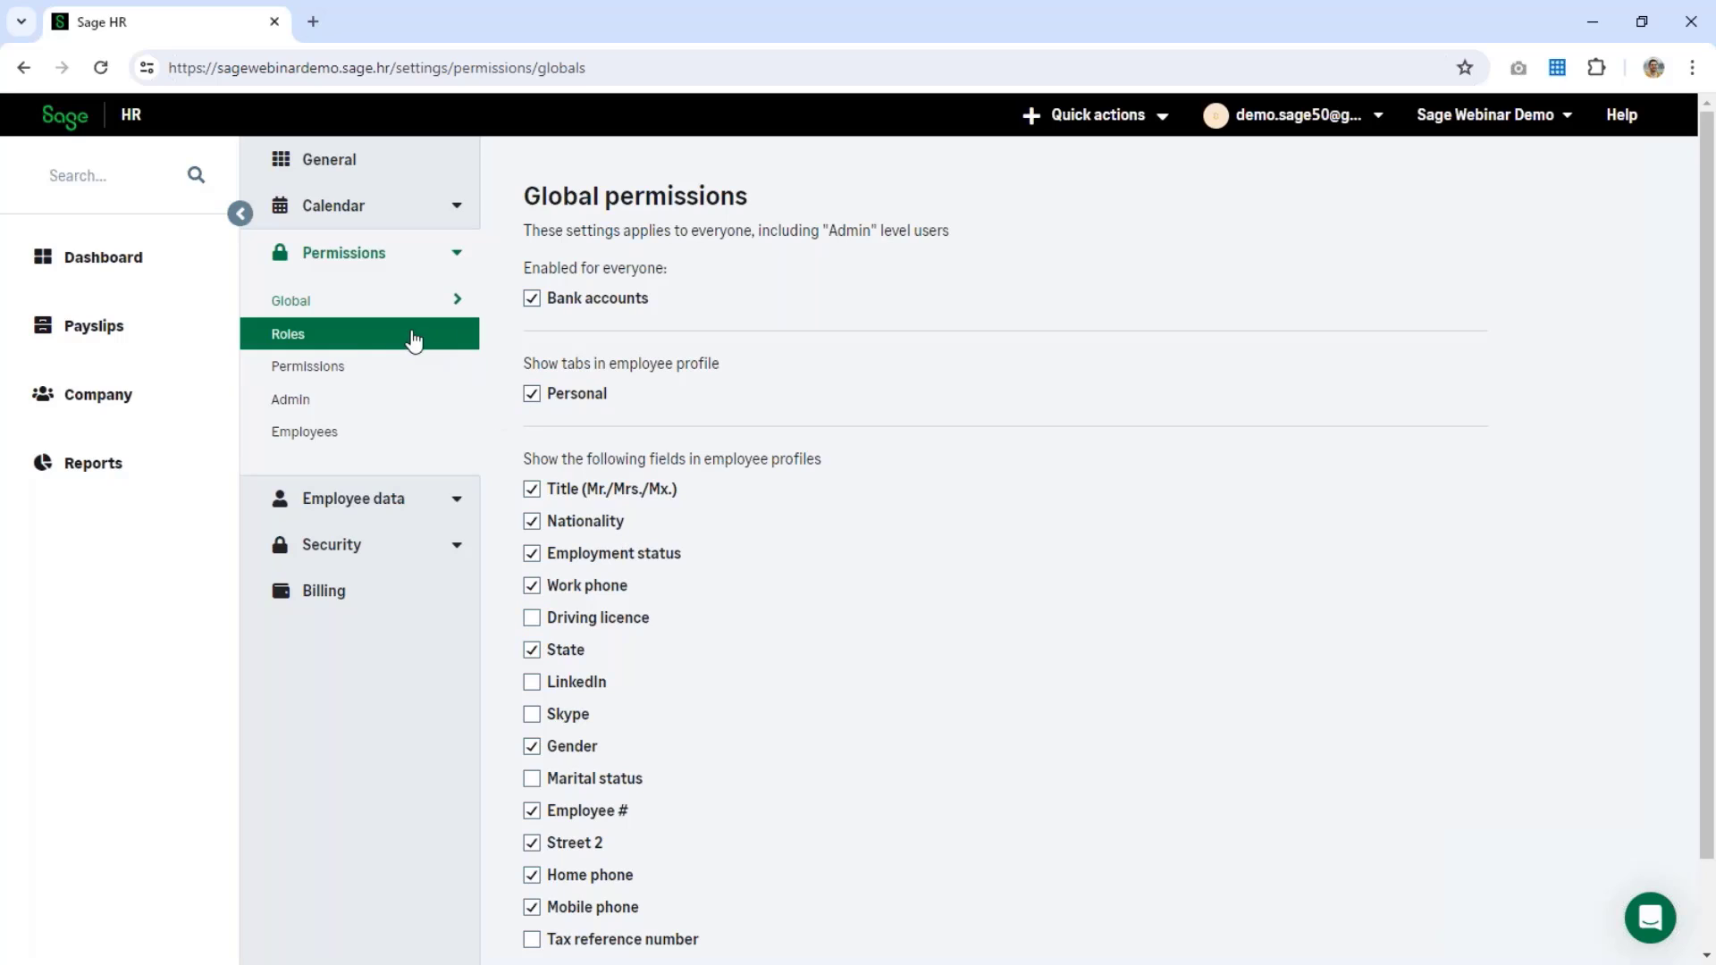
Step: Review the Admin payslip and tax document permissions, then open the Employee permissions
{"action": "left_click", "coordinate": [337, 418]}
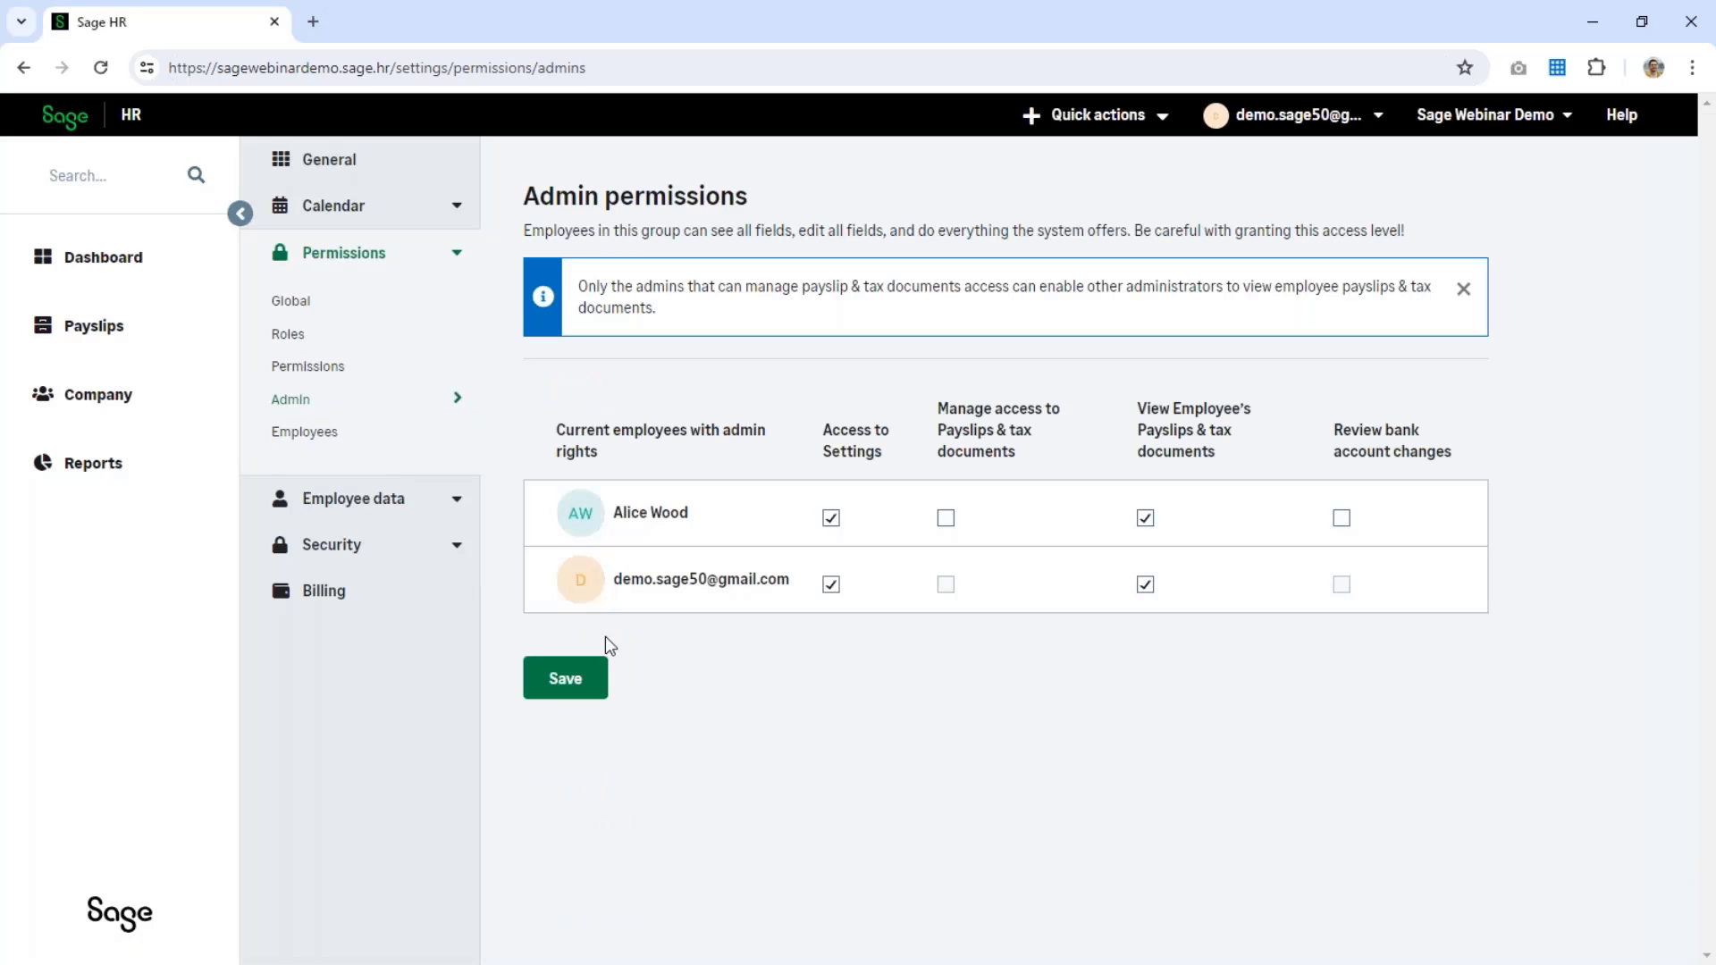
{"action": "left_click", "coordinate": [1146, 518]}
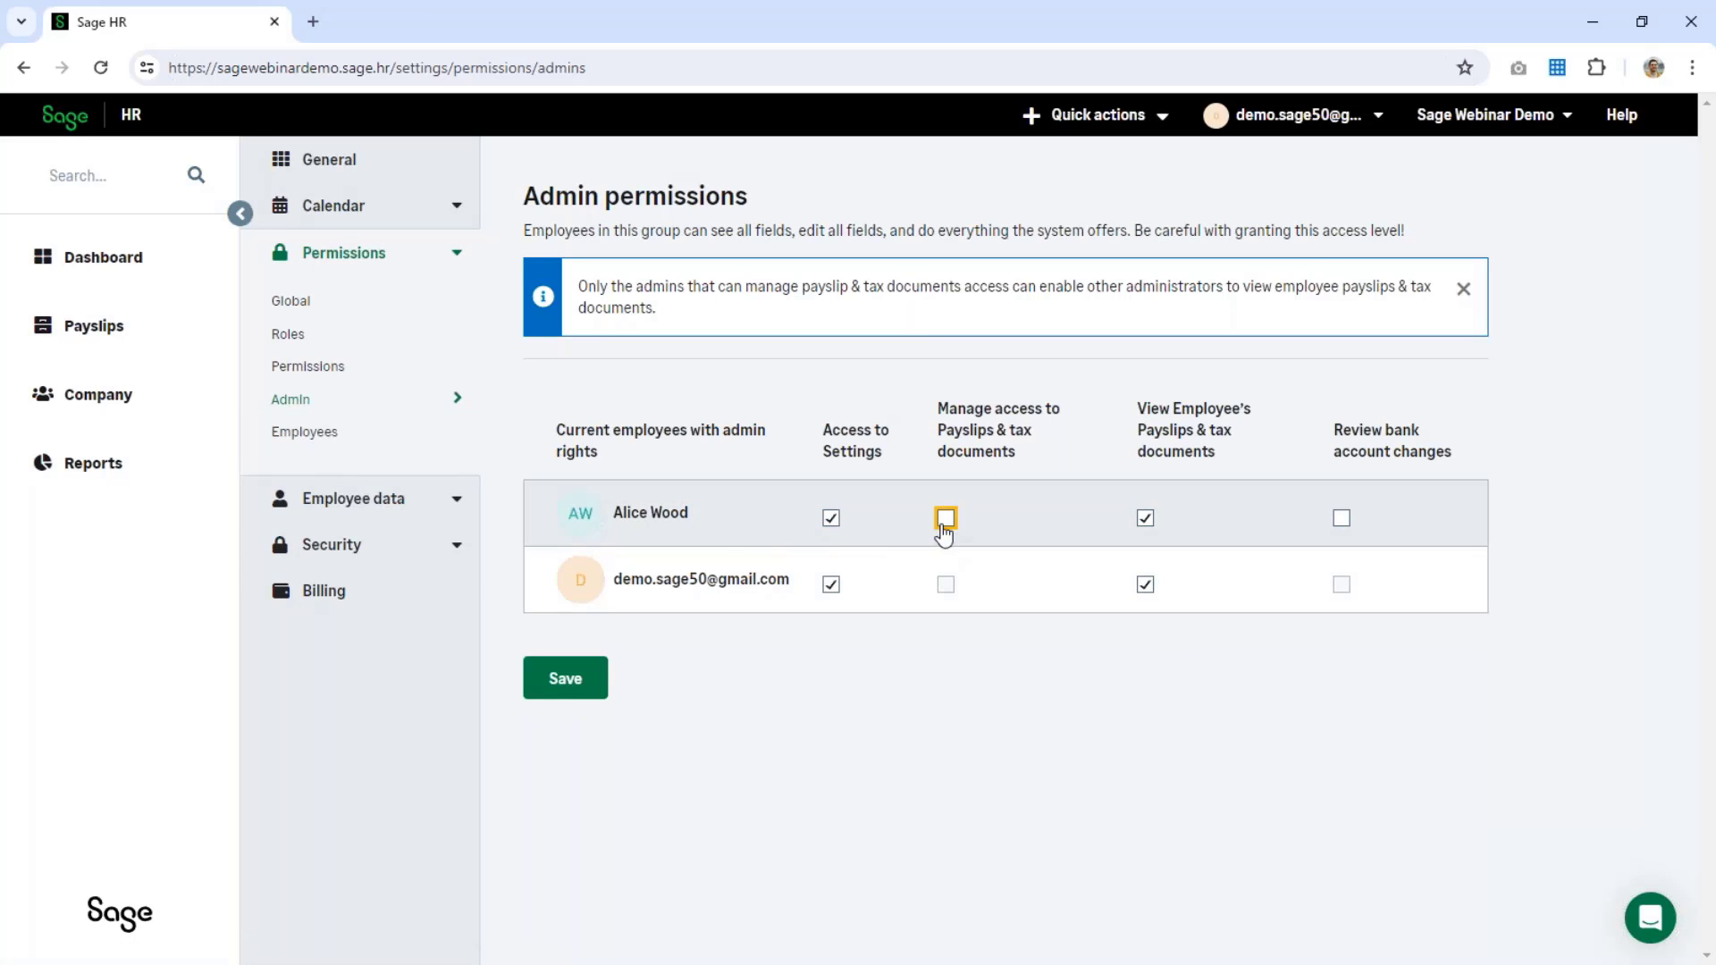
{"action": "left_click", "coordinate": [341, 438]}
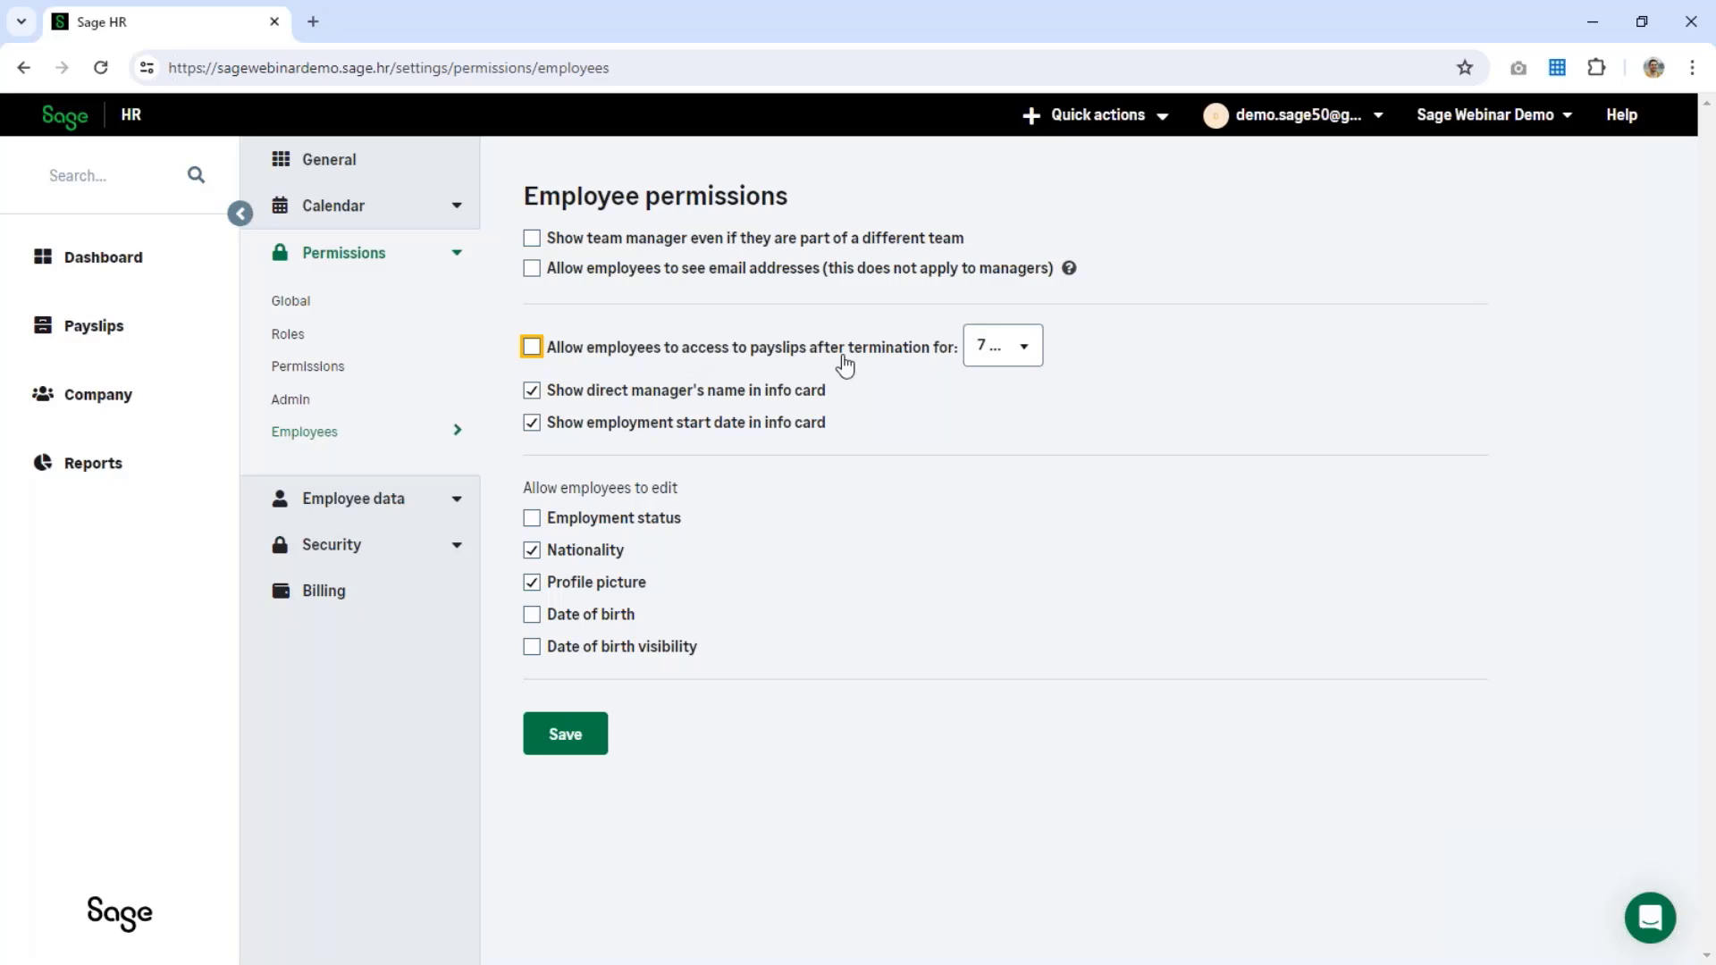
Step: Allow employees to access payslips for 30 days after termination and save the Employee permissions
{"action": "left_click", "coordinate": [1023, 356]}
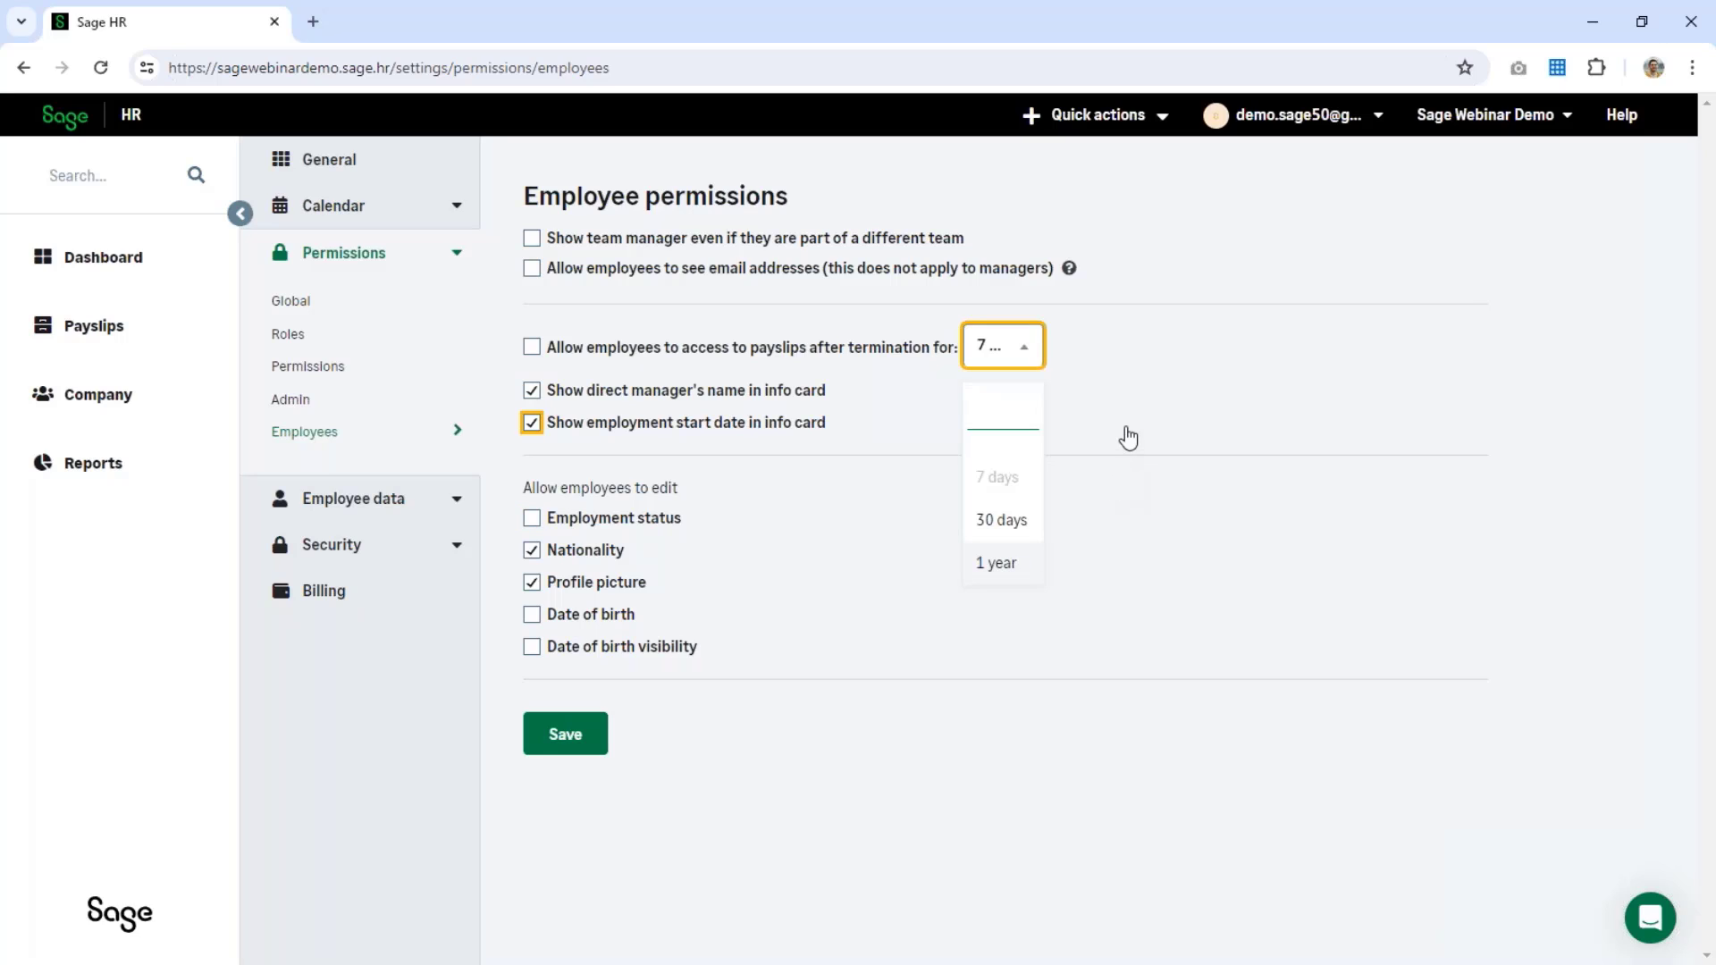
{"action": "left_click", "coordinate": [1001, 520]}
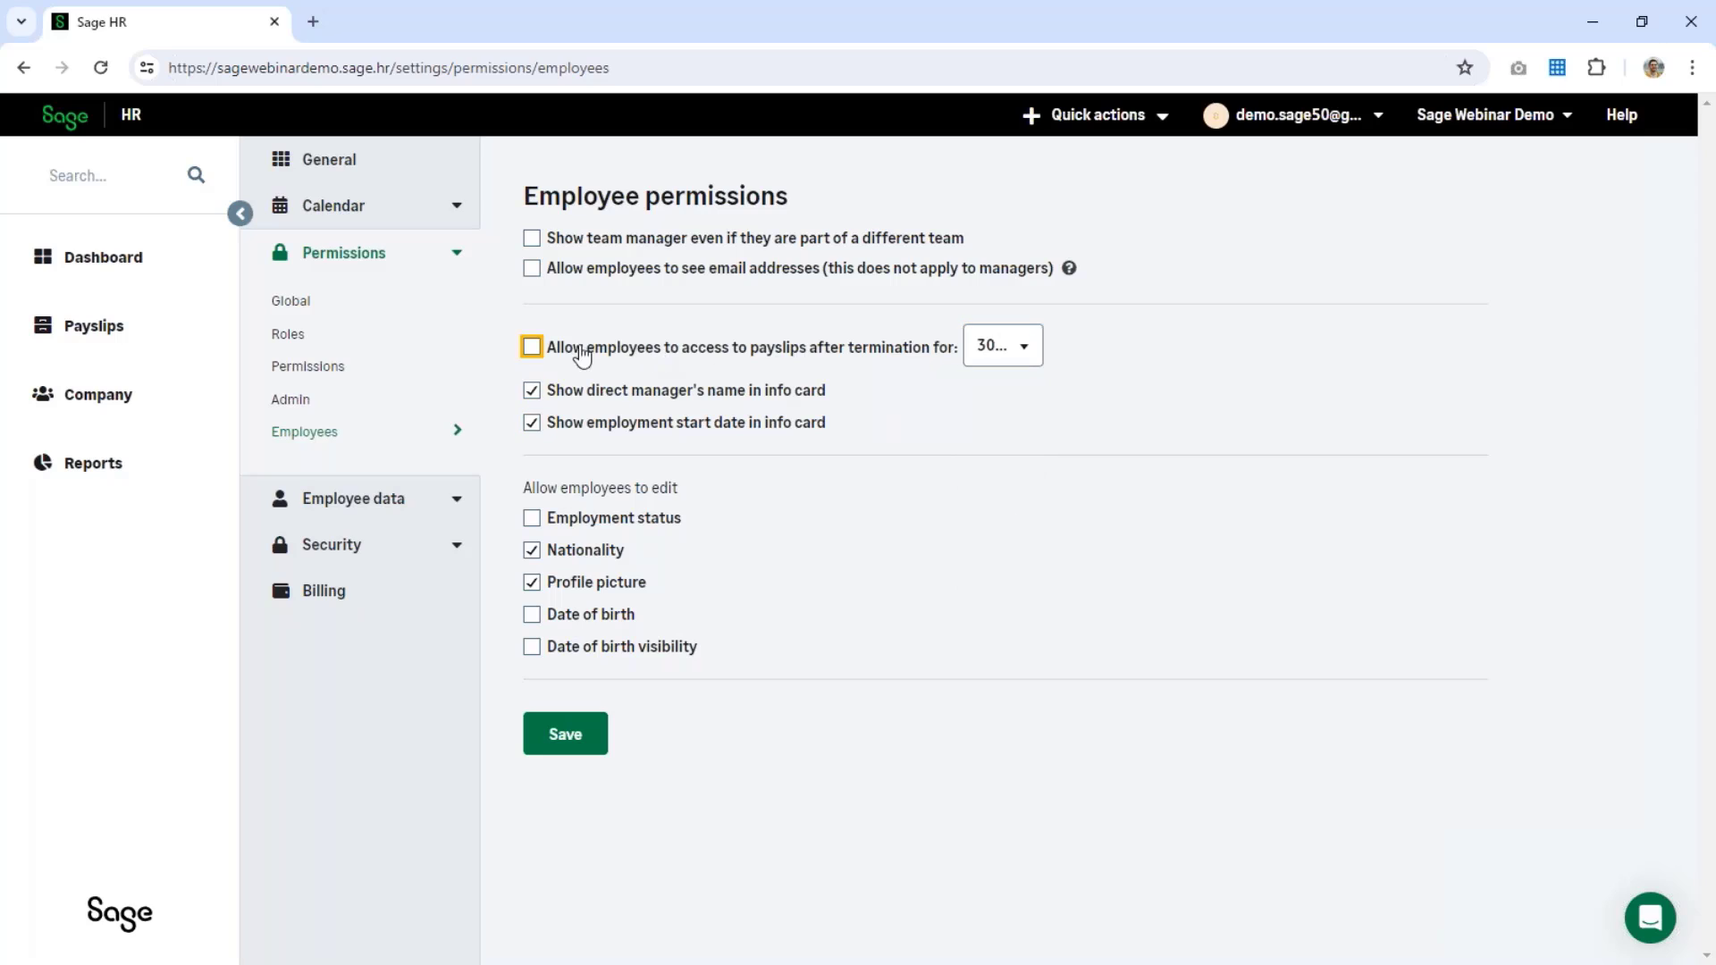
{"action": "left_click", "coordinate": [532, 347]}
{"action": "left_click", "coordinate": [560, 734]}
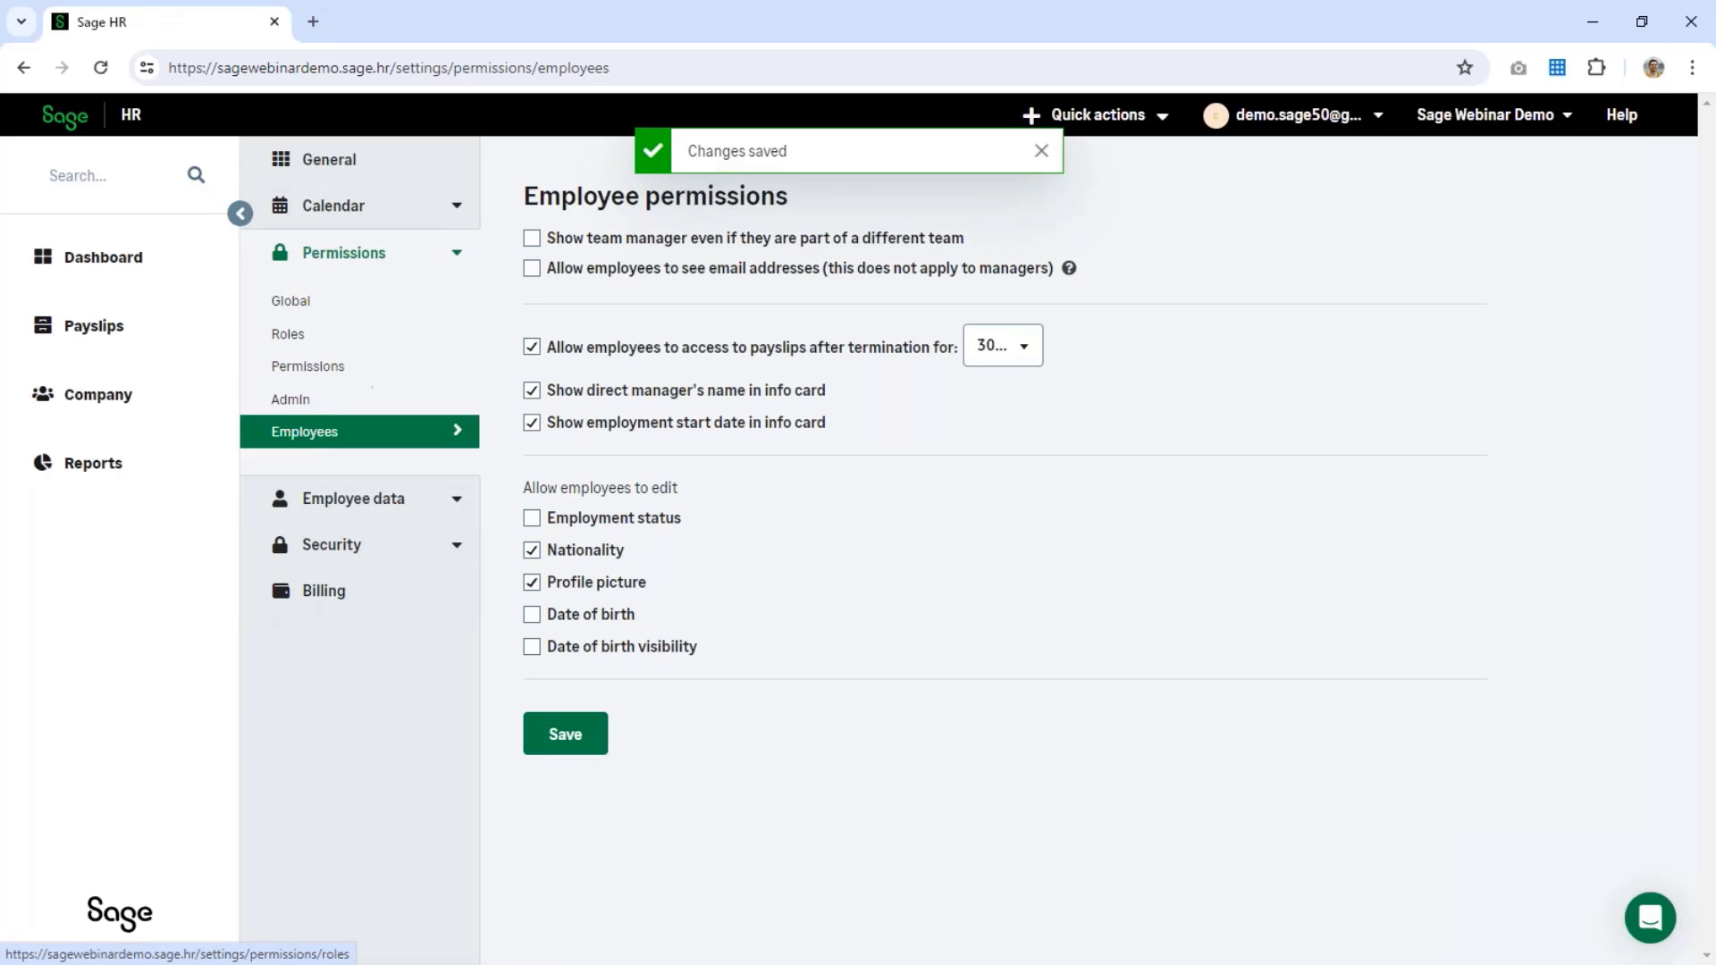
{"action": "left_click", "coordinate": [358, 546]}
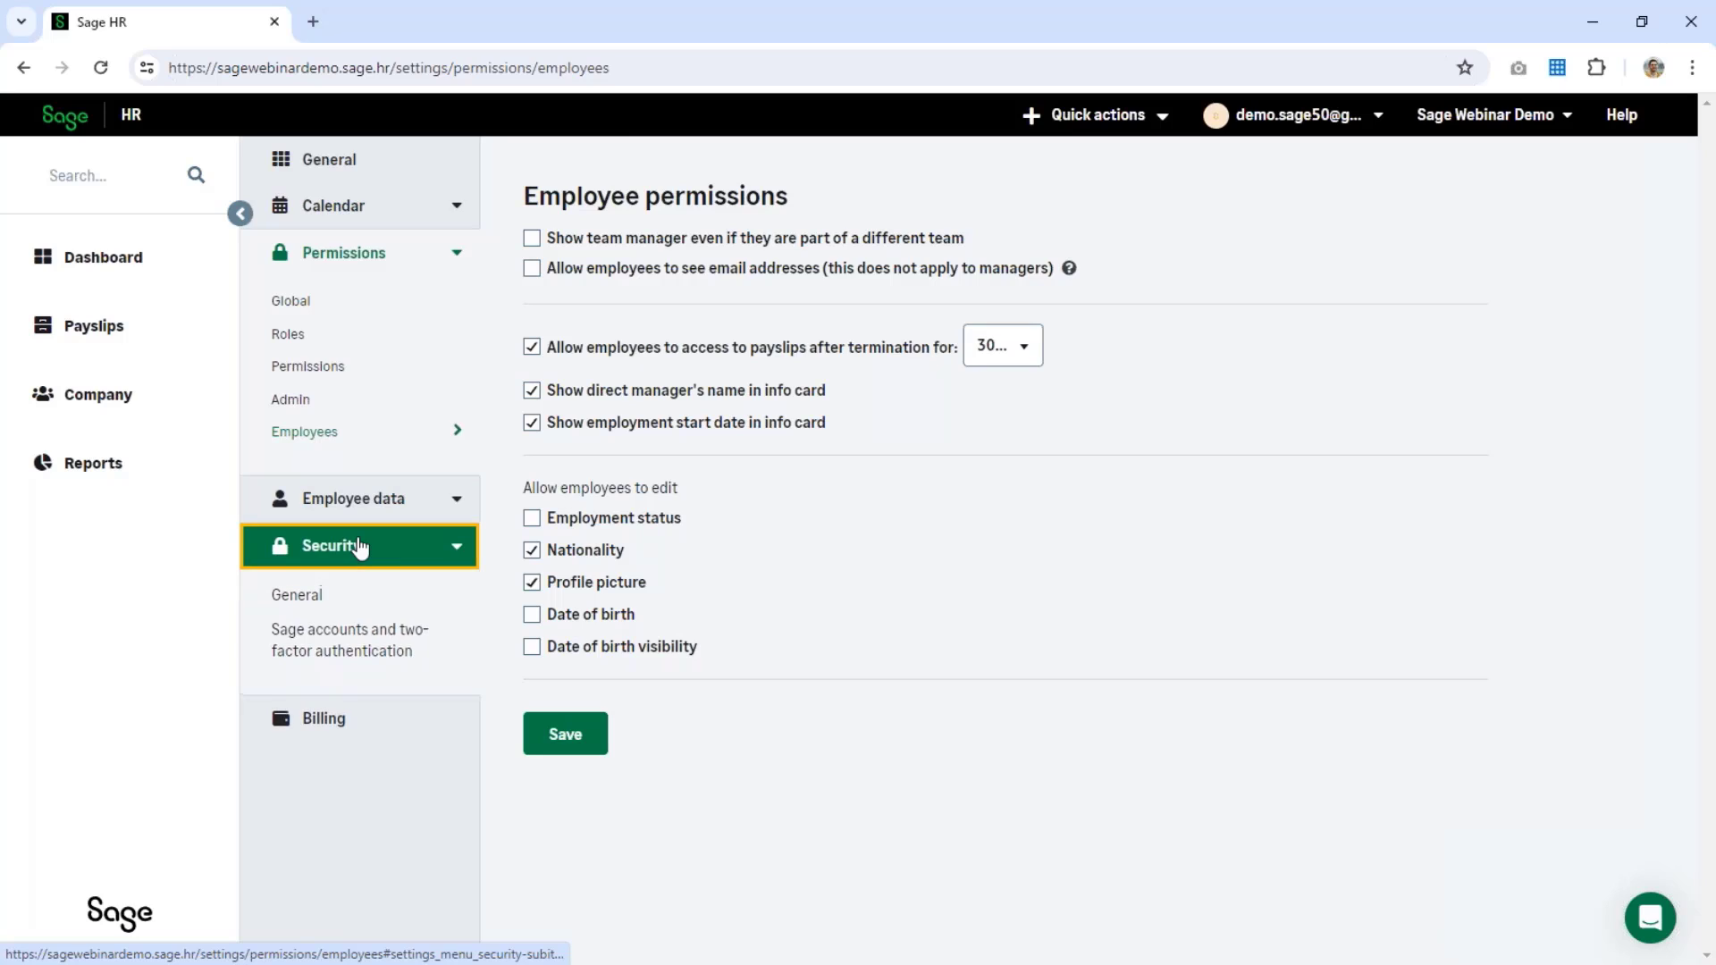
Step: Confirm Sage accounts are enabled under two-factor authentication settings, then view the 7-employee Company directory
{"action": "left_click", "coordinate": [319, 665]}
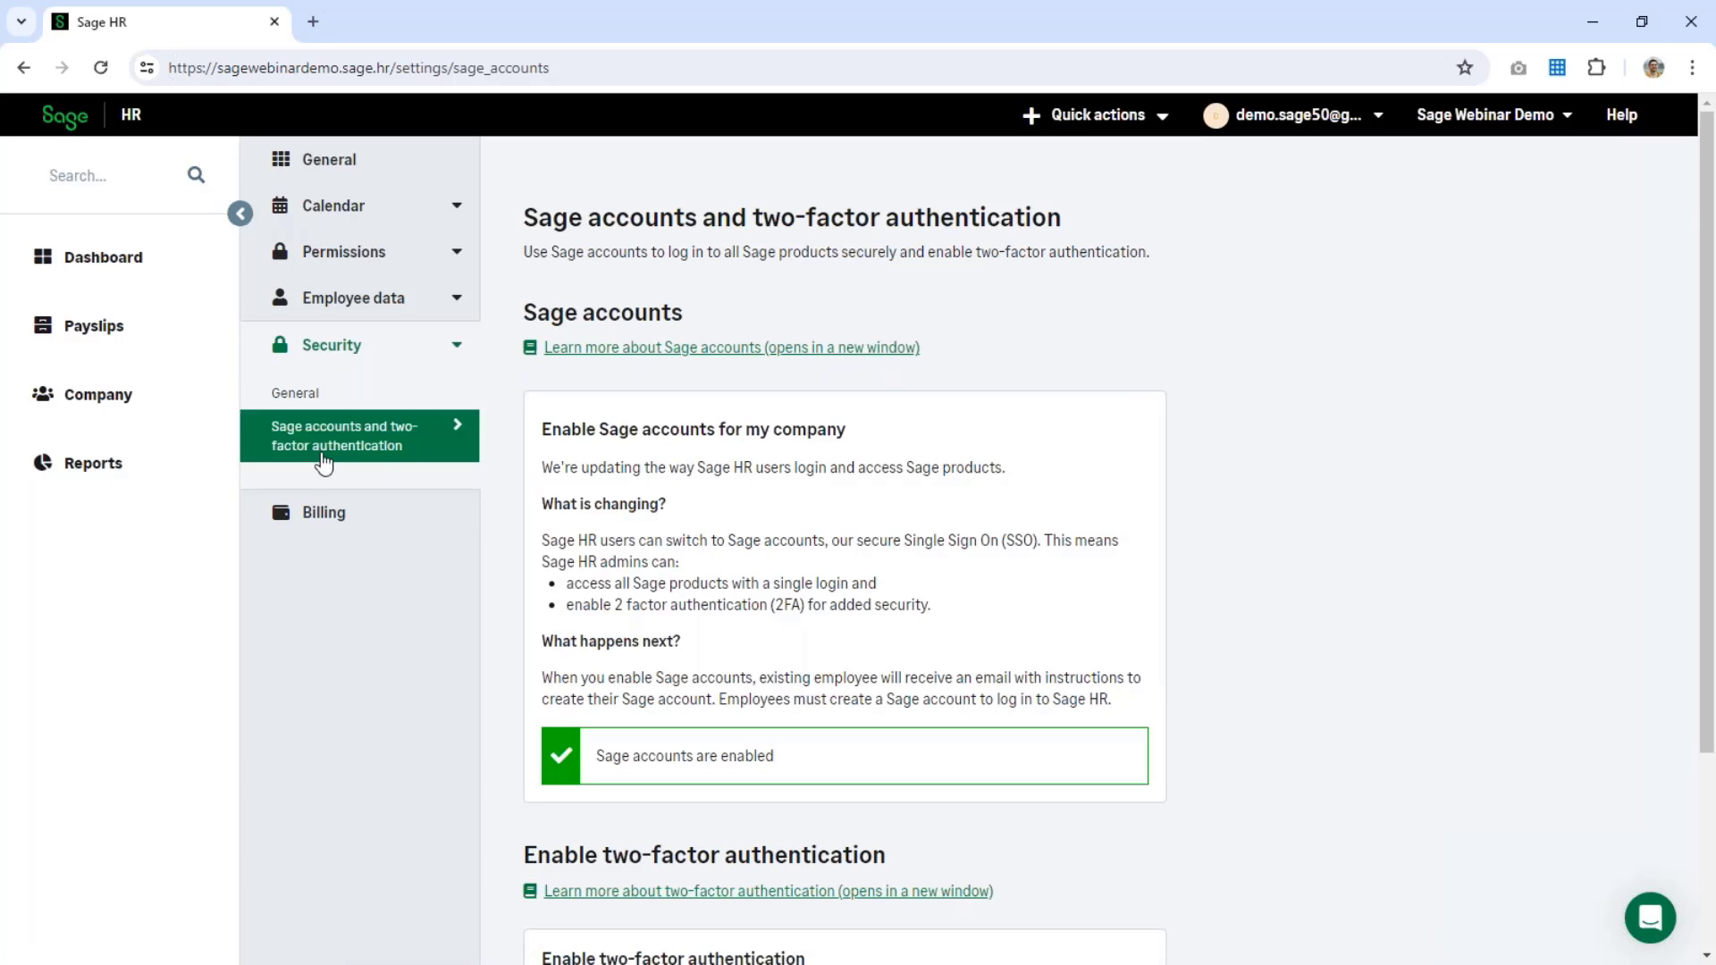
{"action": "left_click", "coordinate": [111, 405]}
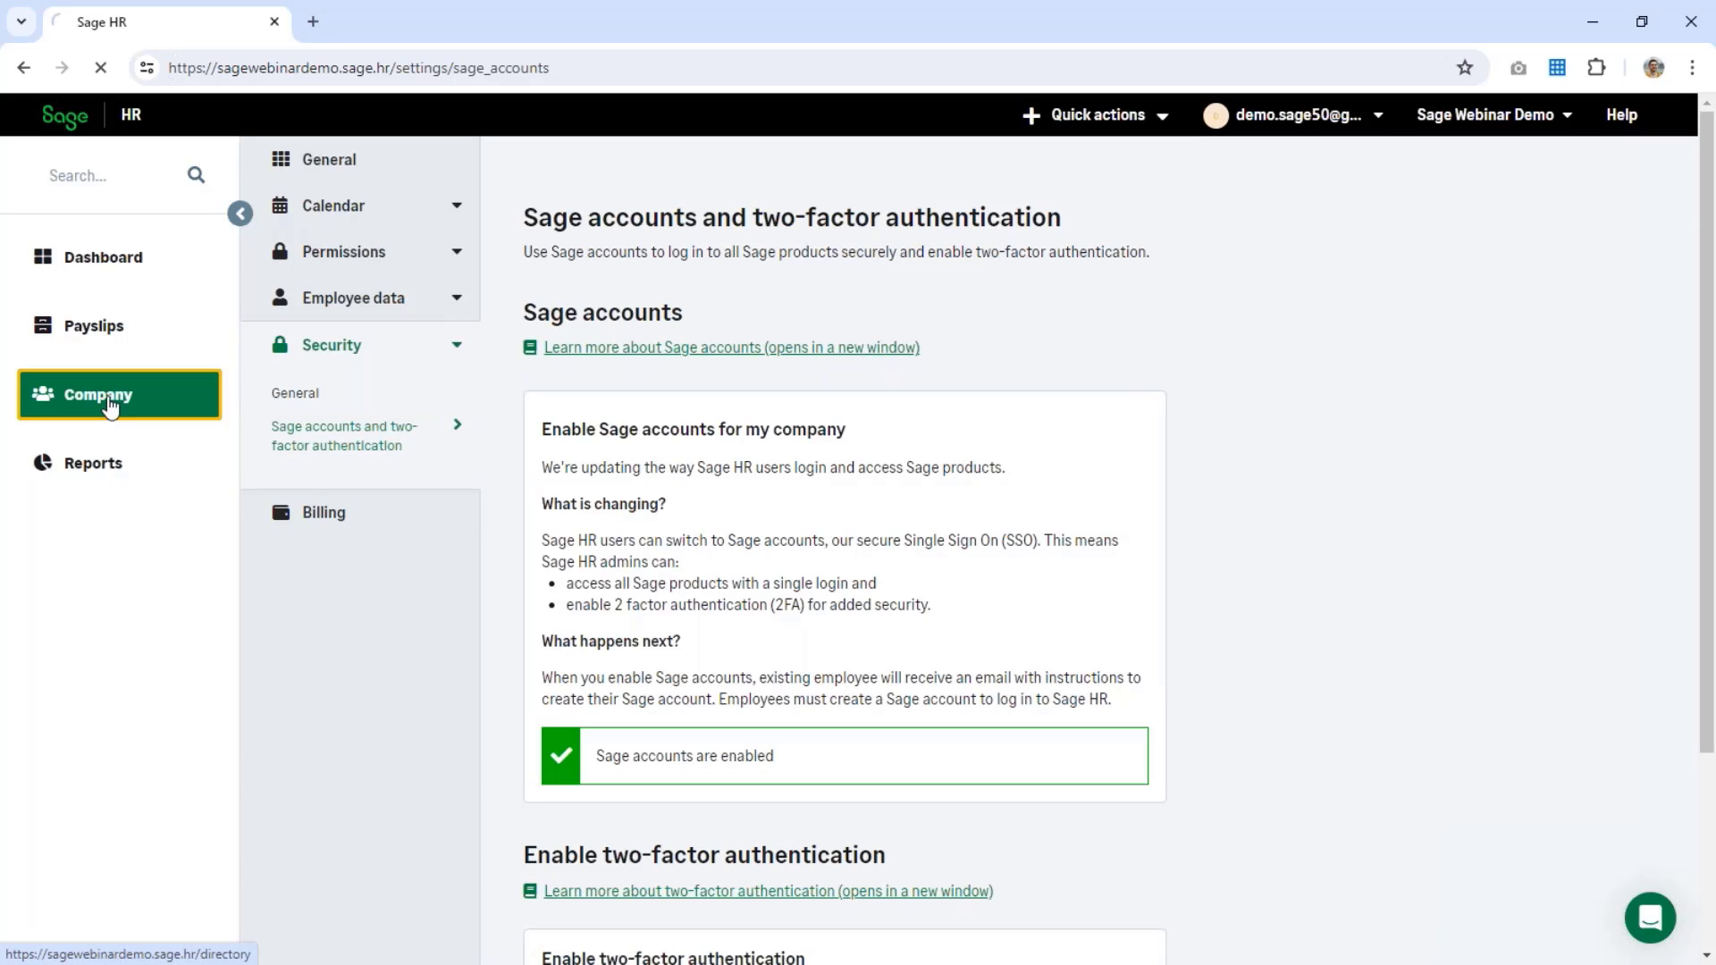
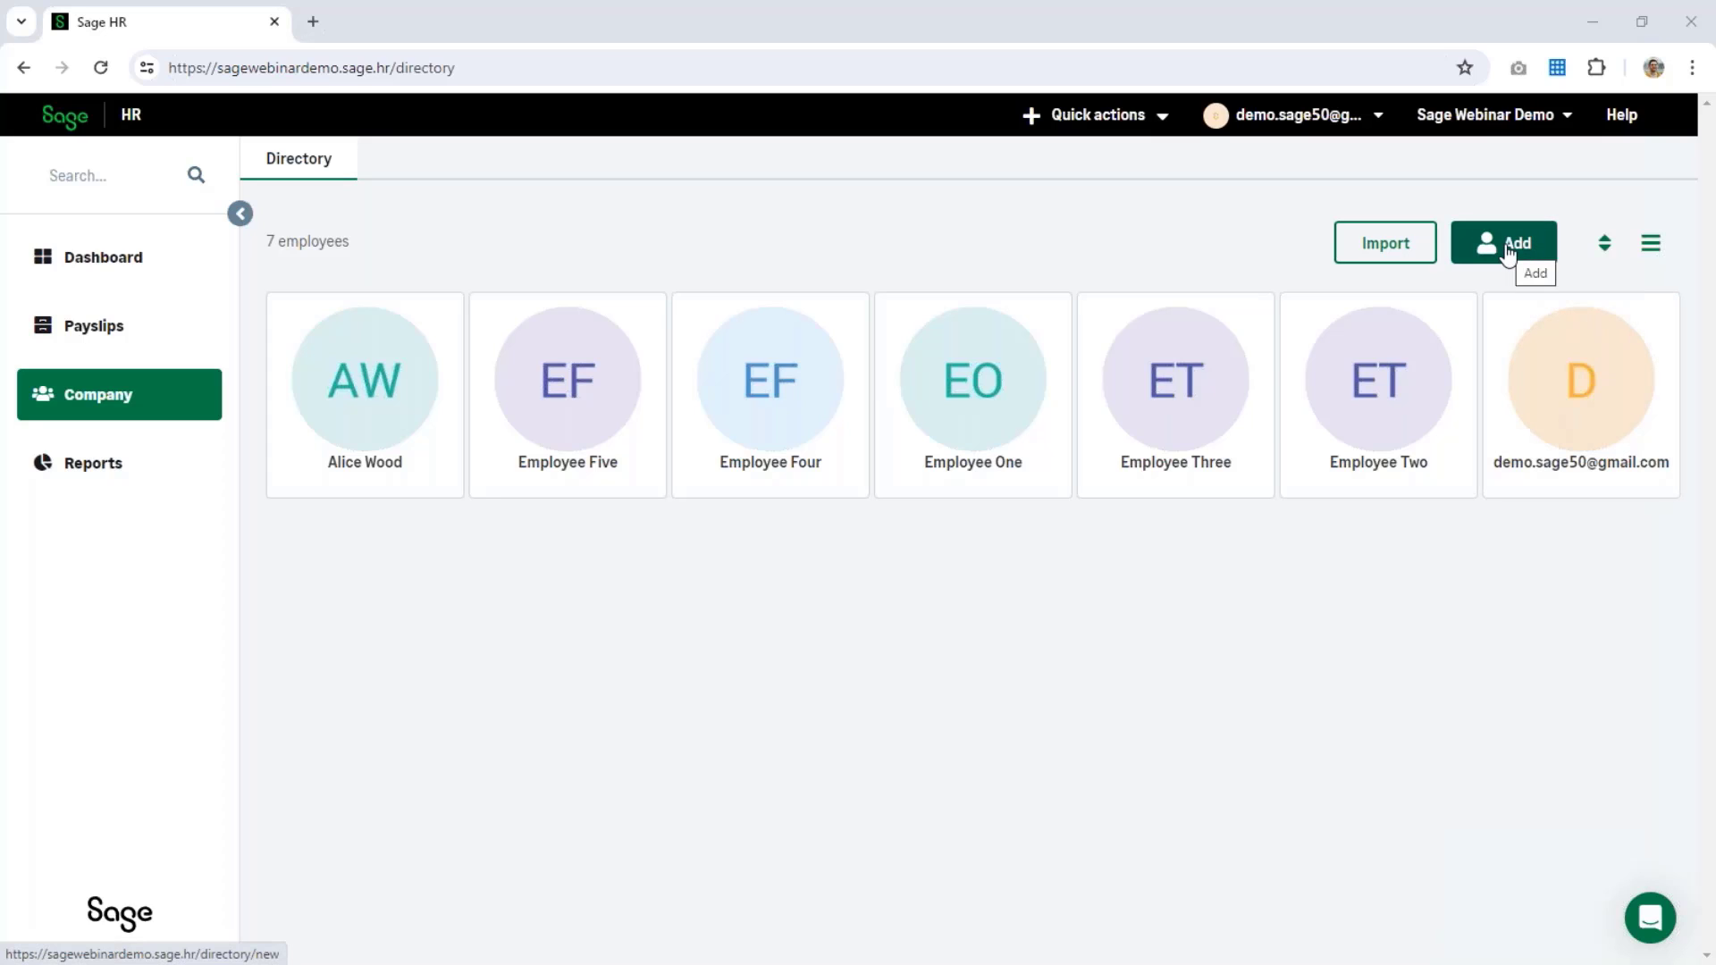
Step: Create an account for Employee Six with a work e-mail and a start date of 8 April 2024
{"action": "left_click", "coordinate": [1508, 253]}
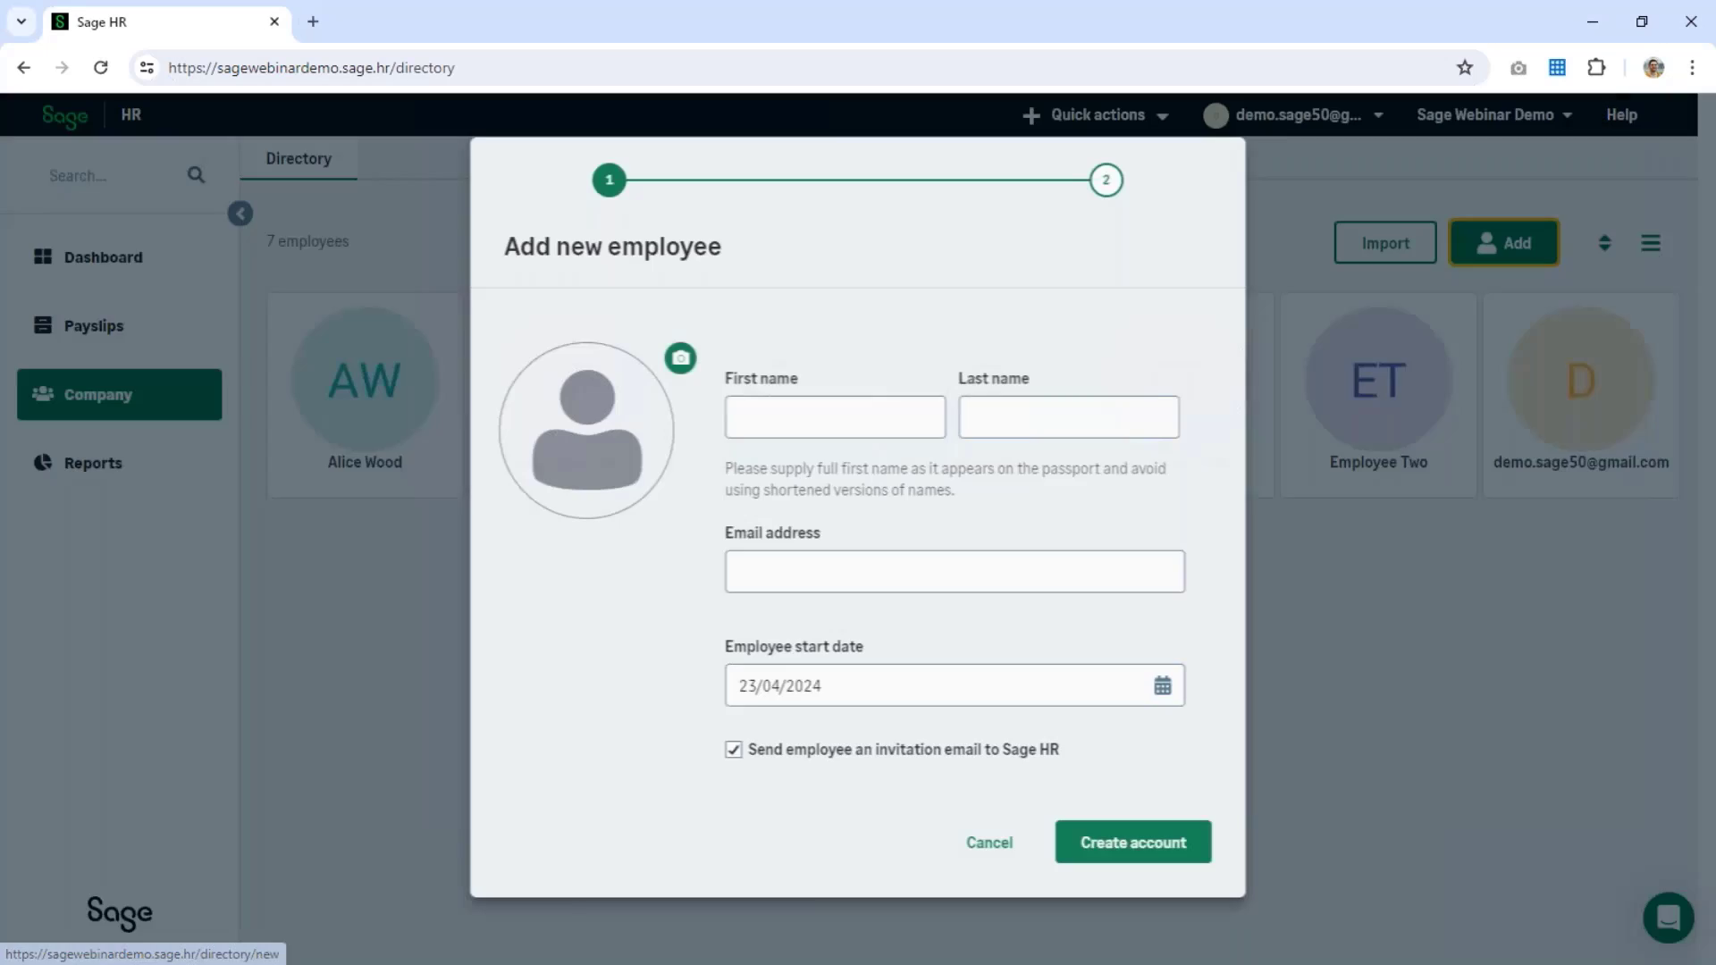
{"action": "left_click", "coordinate": [794, 423]}
{"action": "type", "text": "Employee"}
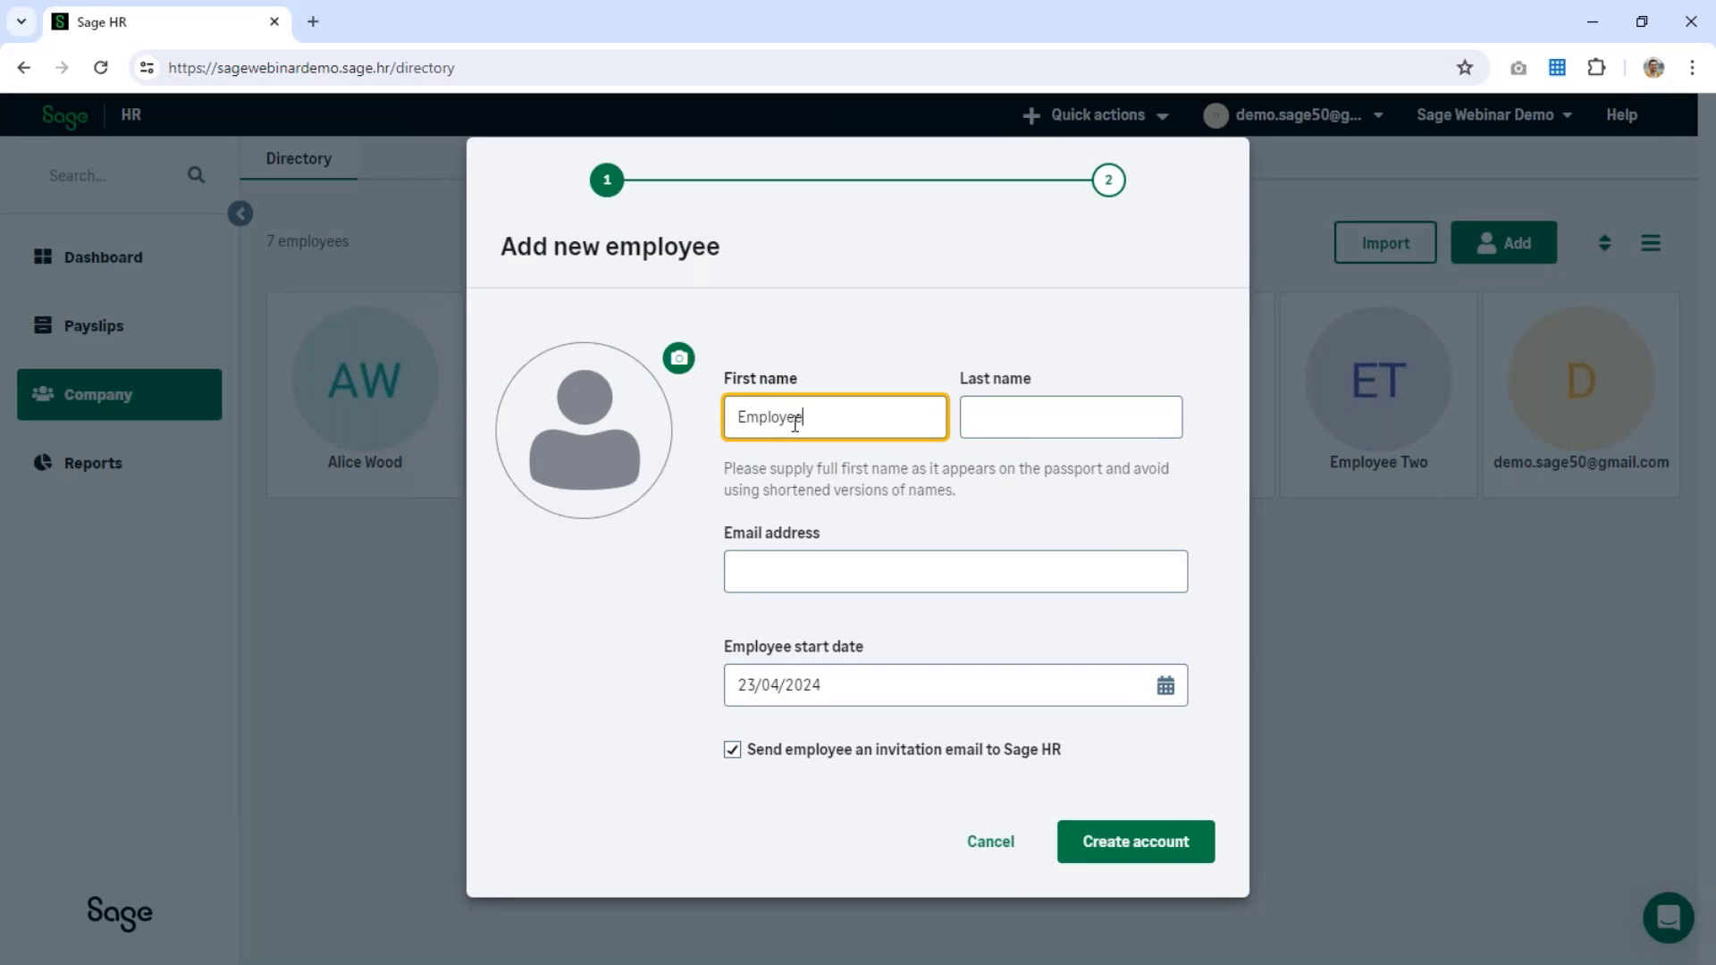
{"action": "key", "text": "Tab"}
{"action": "type", "text": "Six"}
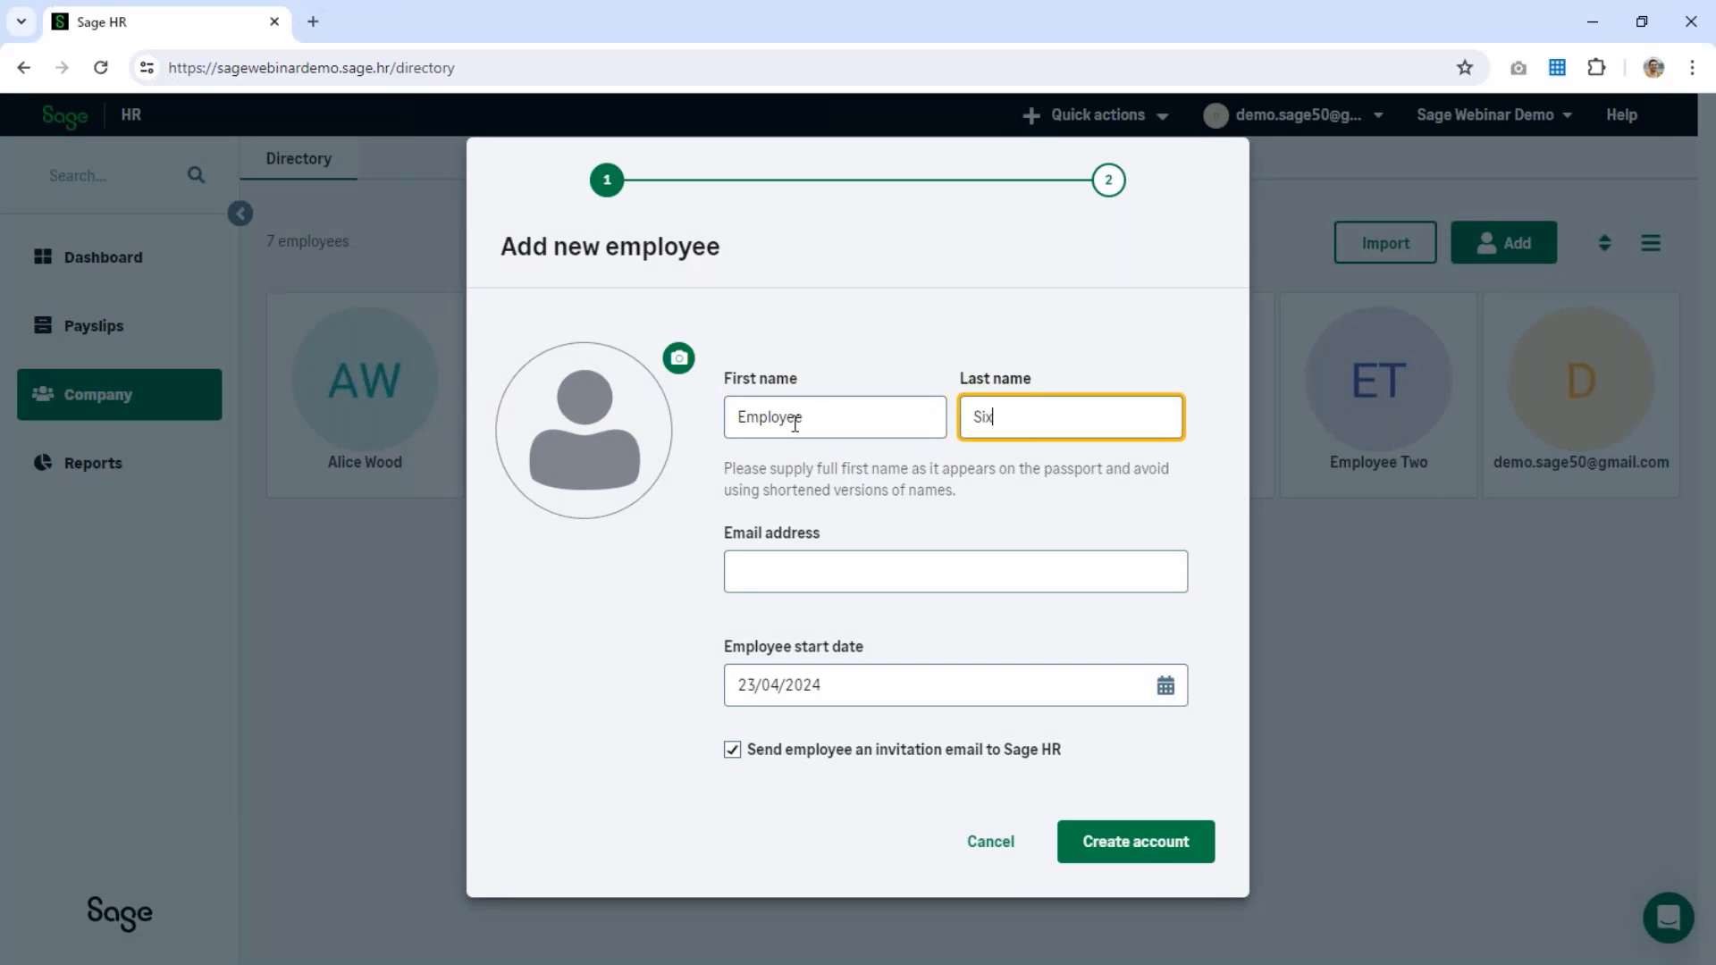
{"action": "key", "text": "Tab"}
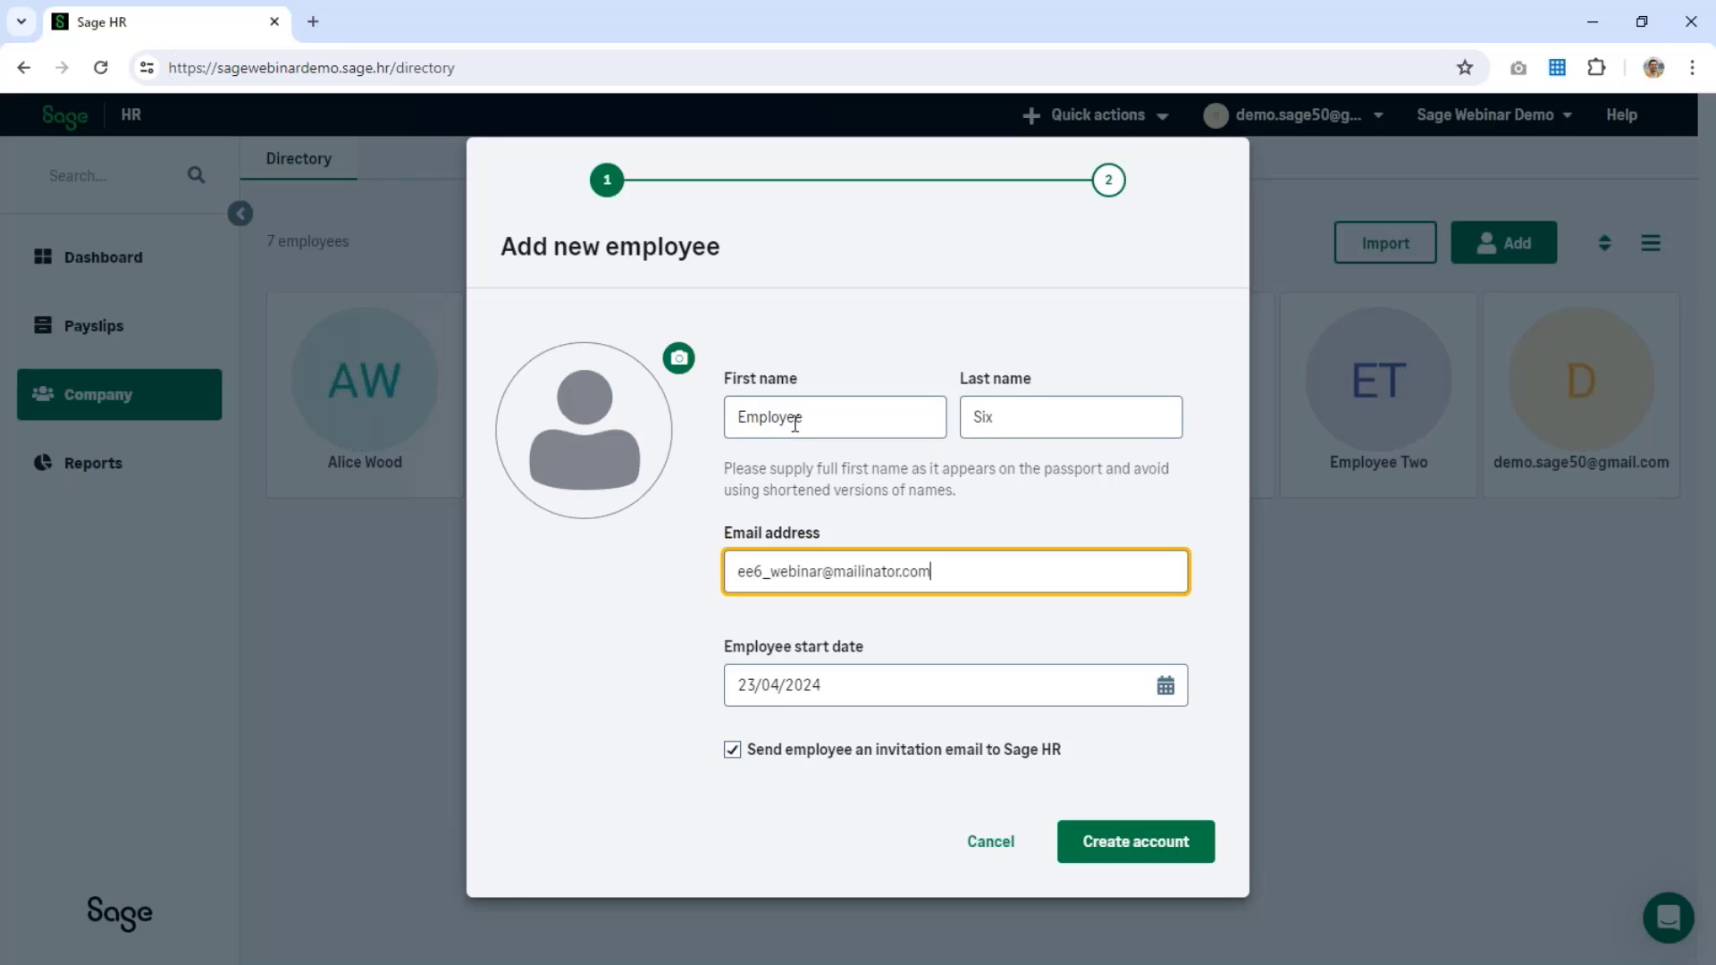
{"action": "left_click", "coordinate": [1157, 702]}
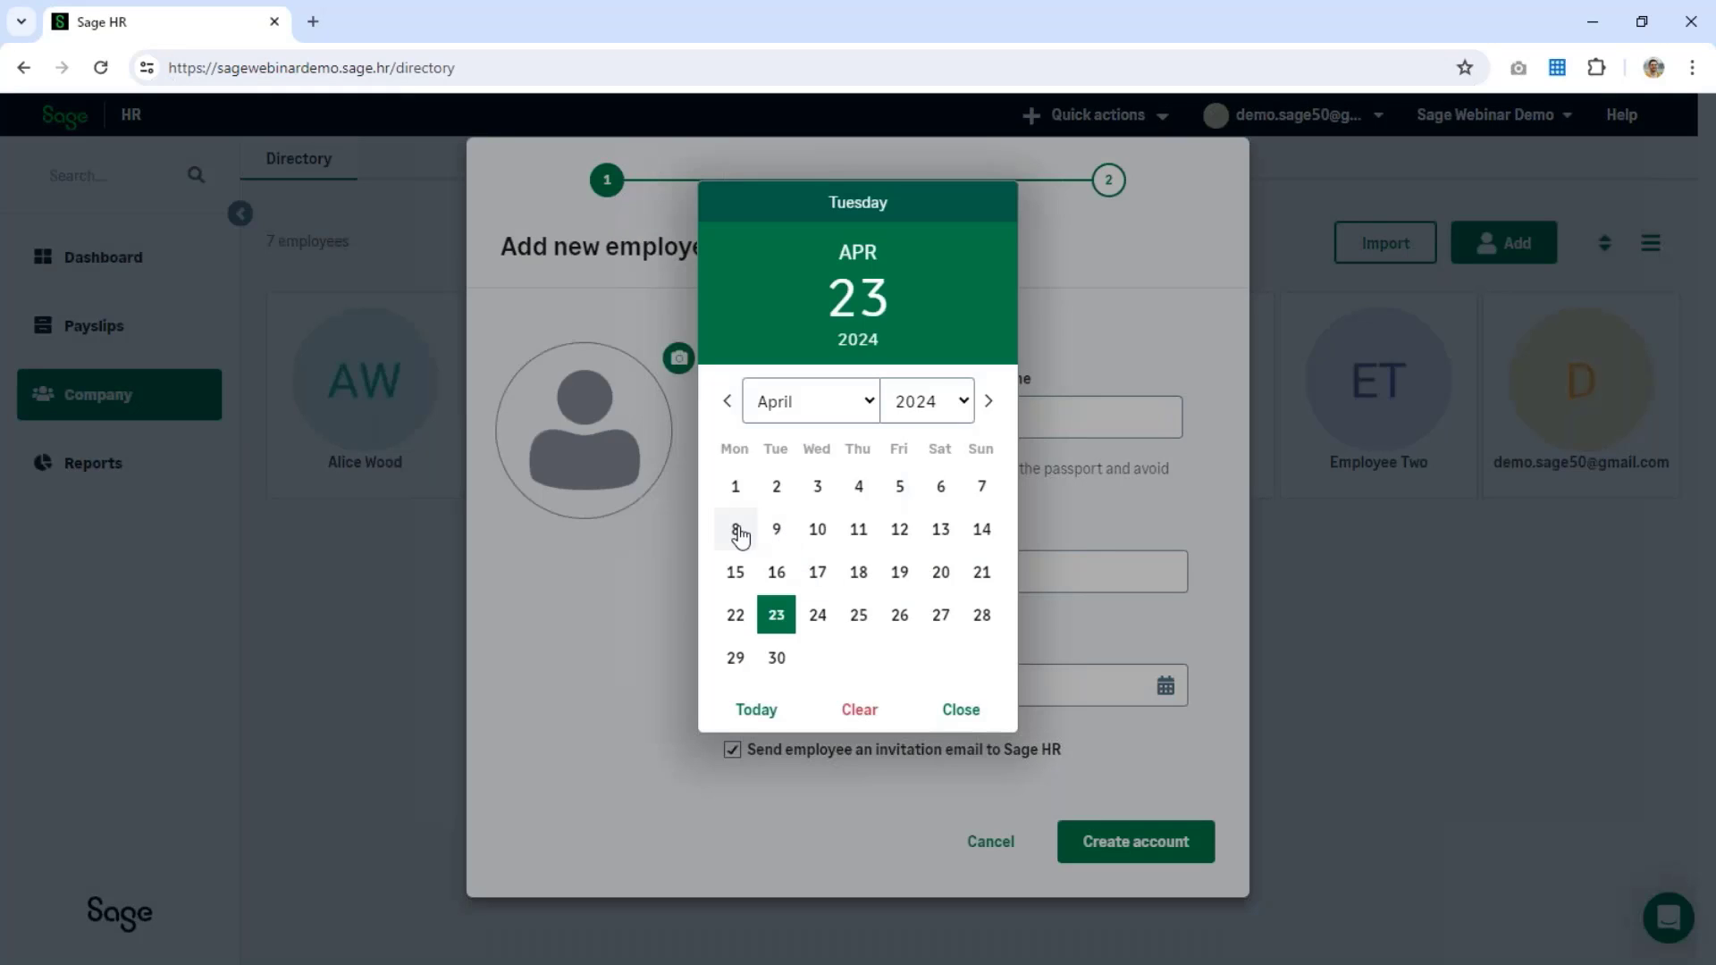
{"action": "left_click", "coordinate": [736, 531]}
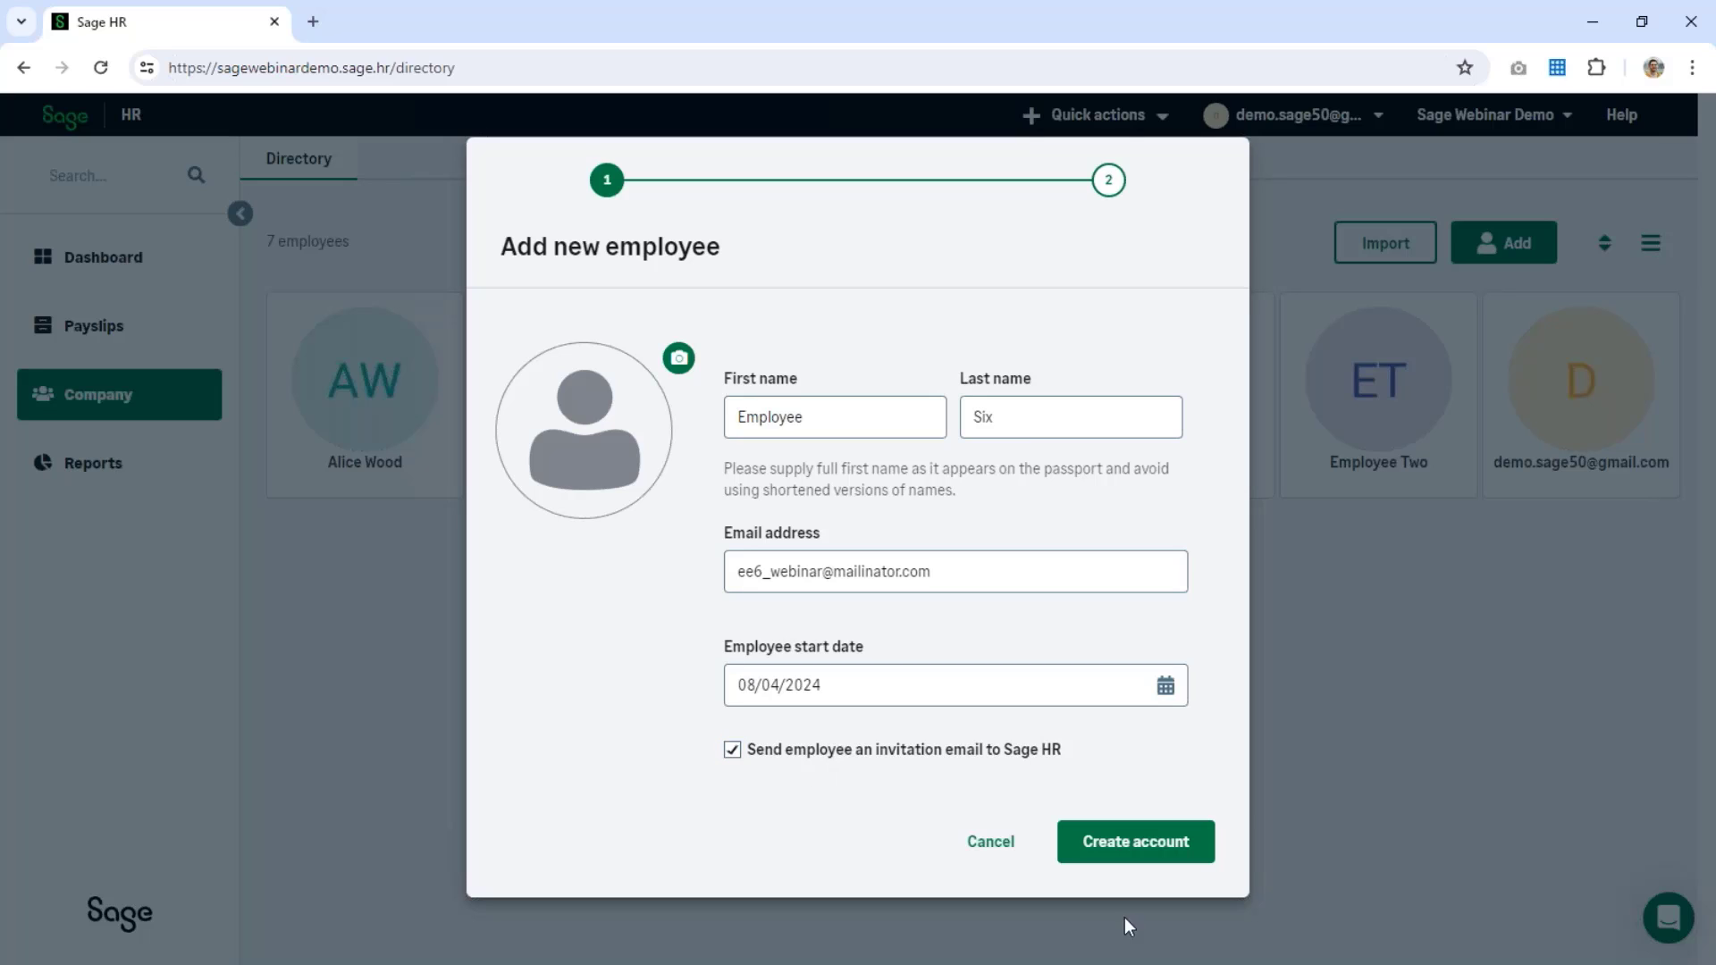
{"action": "left_click", "coordinate": [1200, 845]}
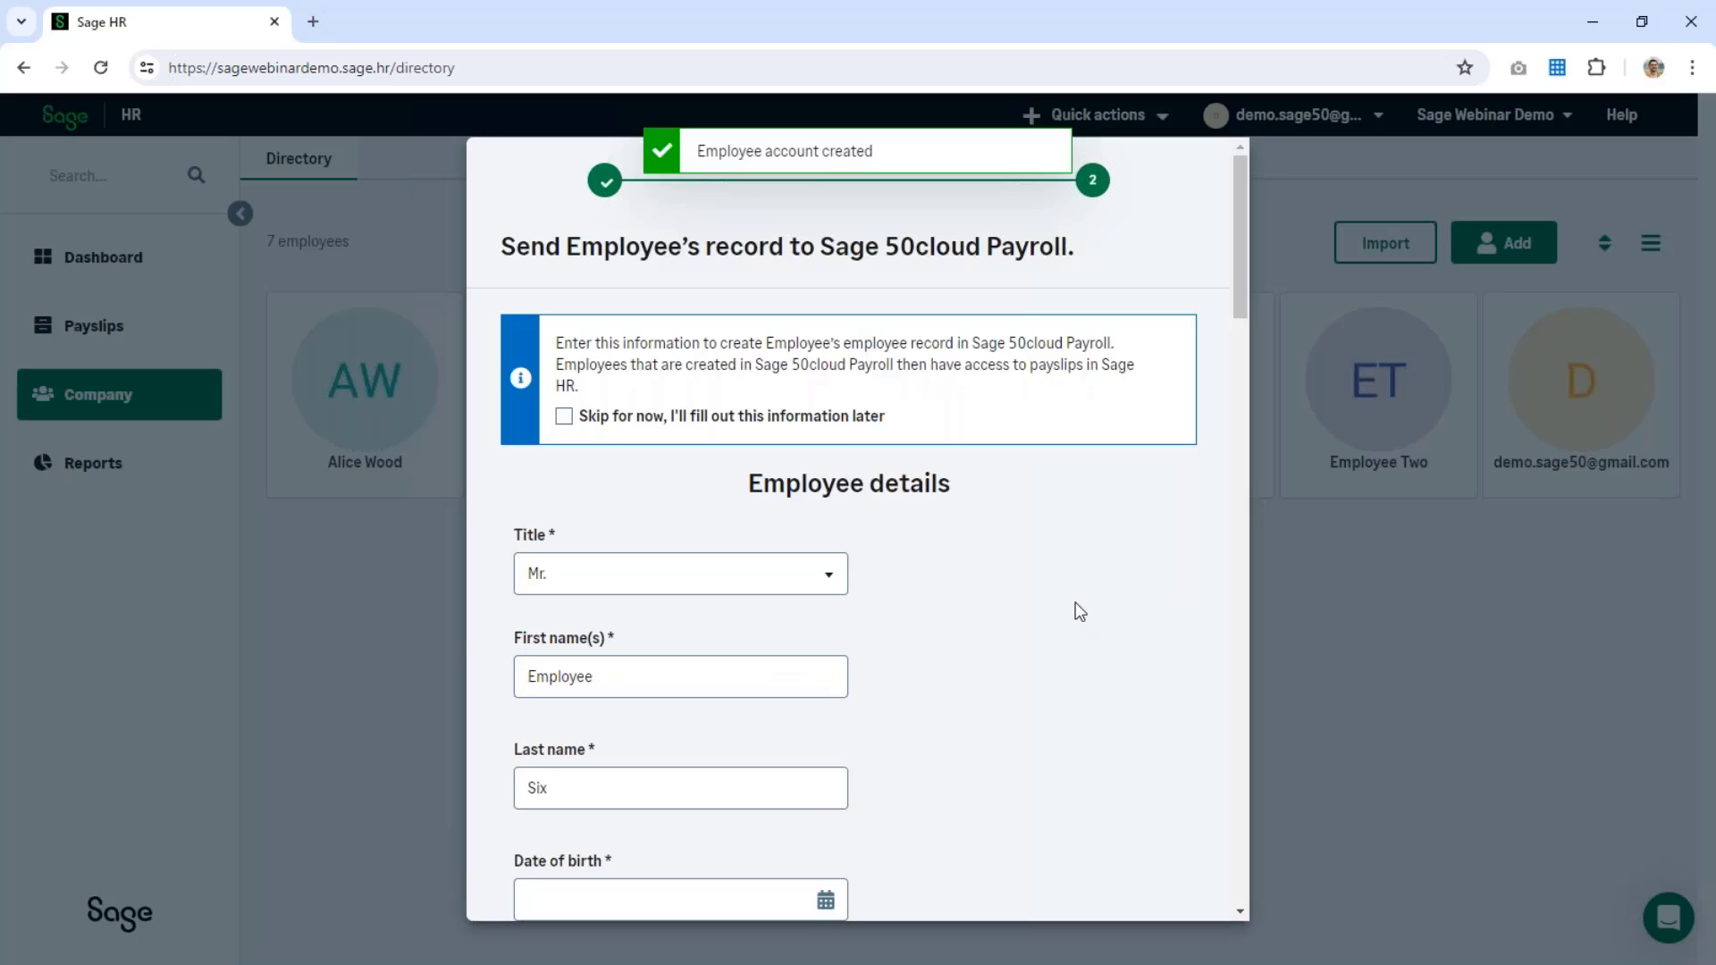
Step: Set Employee Six's date of birth to 12 April 1983 using the calendar
{"action": "scroll", "coordinate": [1080, 611], "scroll_direction": "down", "scroll_amount": 5}
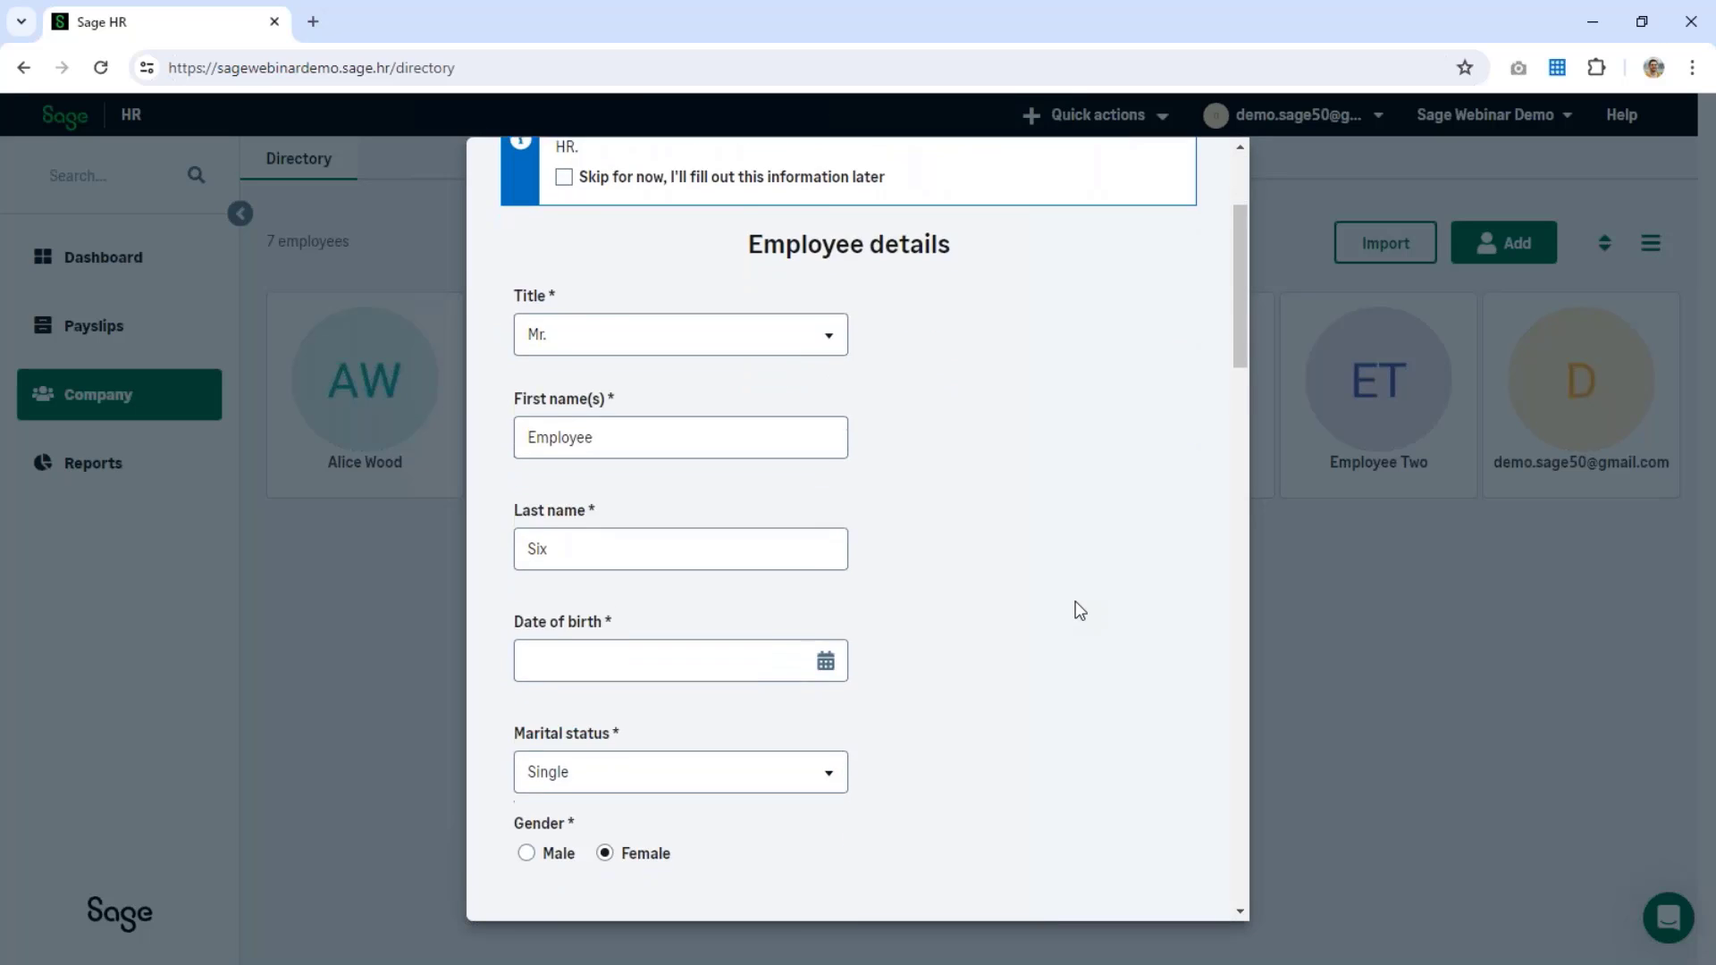
{"action": "scroll", "coordinate": [1079, 611], "scroll_direction": "up", "scroll_amount": 5}
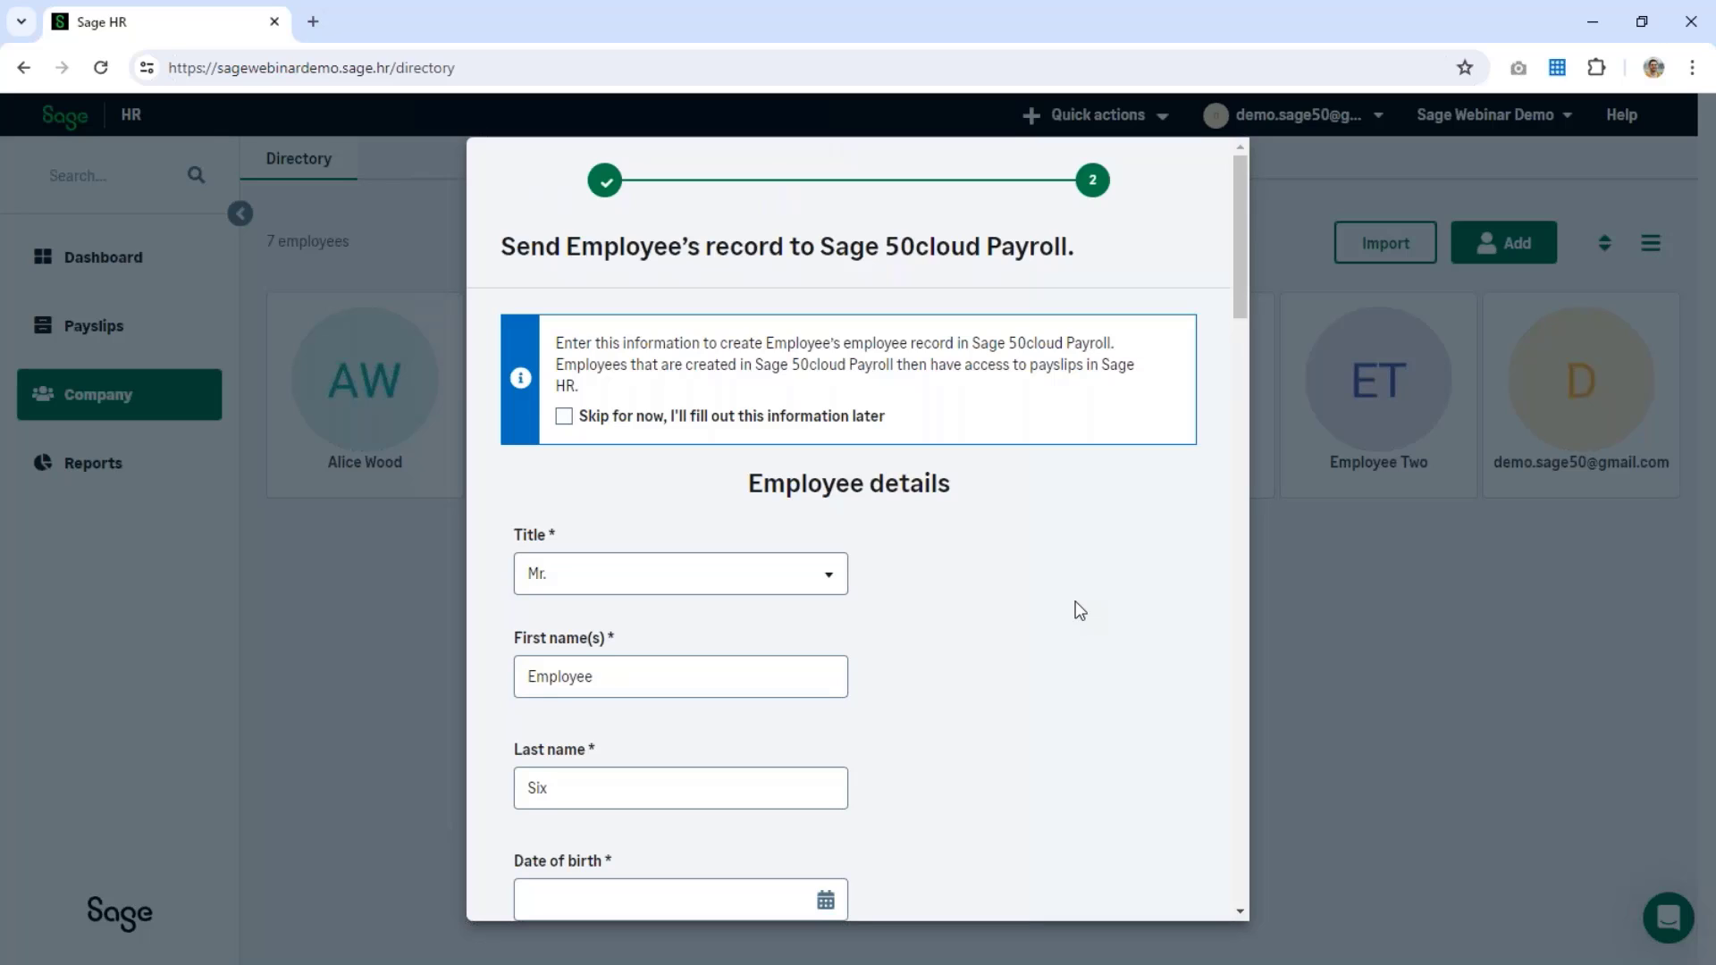
{"action": "scroll", "coordinate": [1081, 593], "scroll_direction": "down", "scroll_amount": 3}
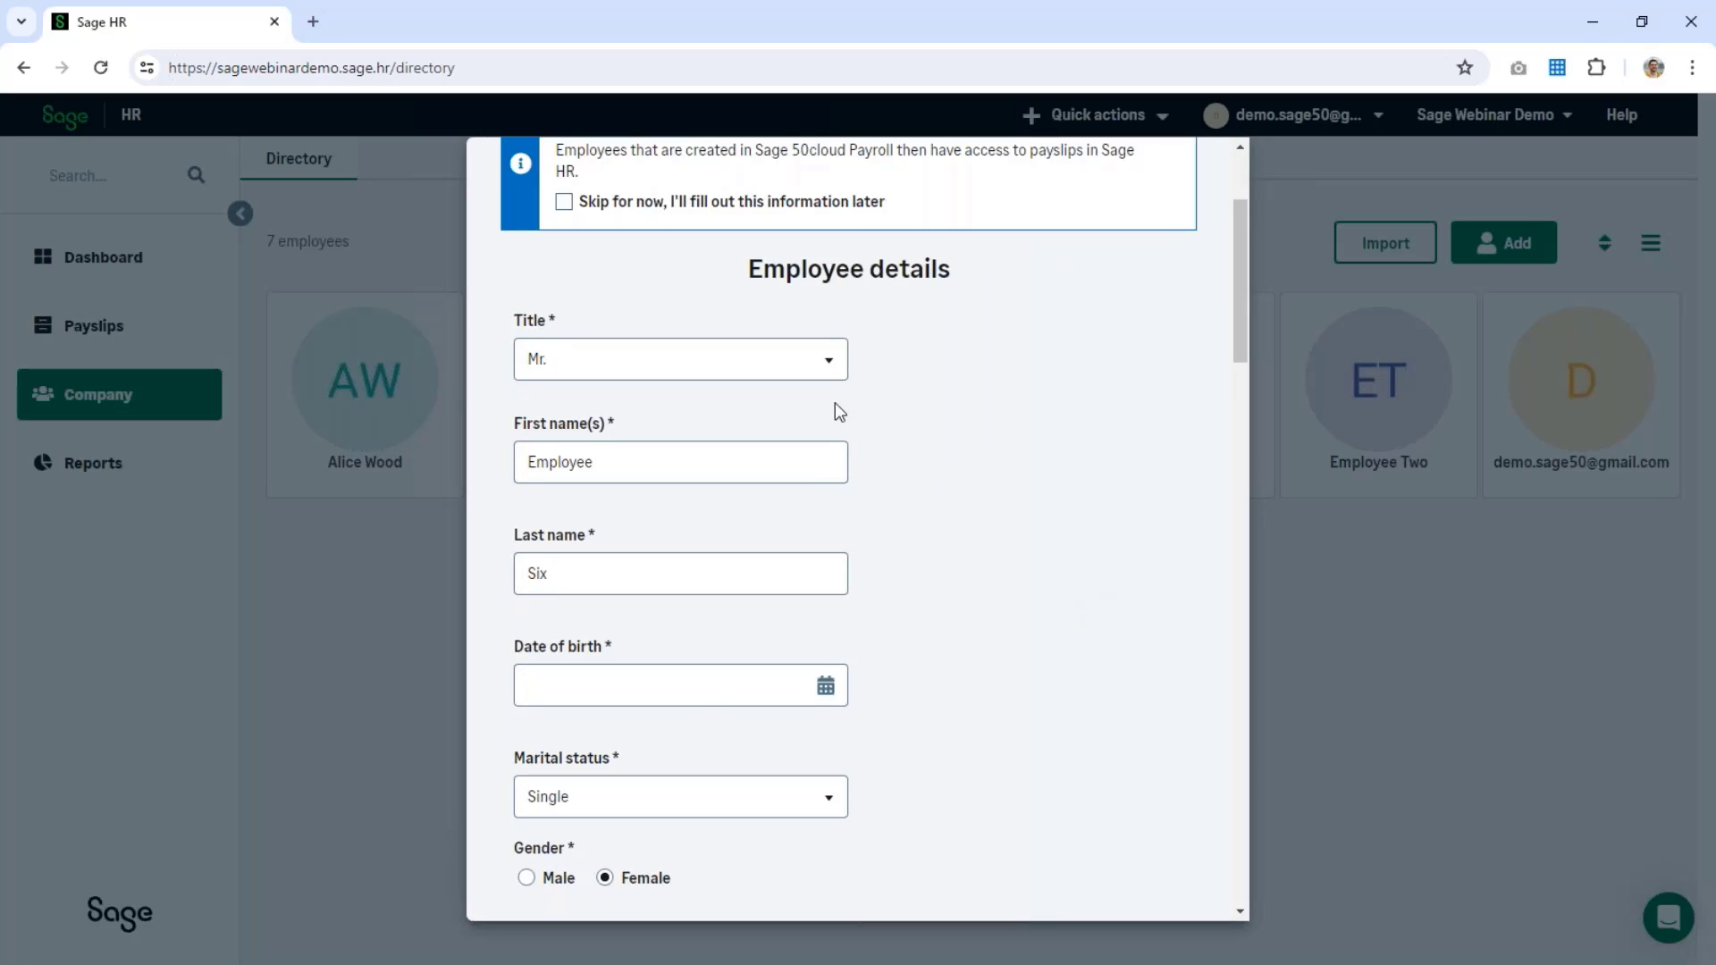
{"action": "left_click", "coordinate": [712, 696]}
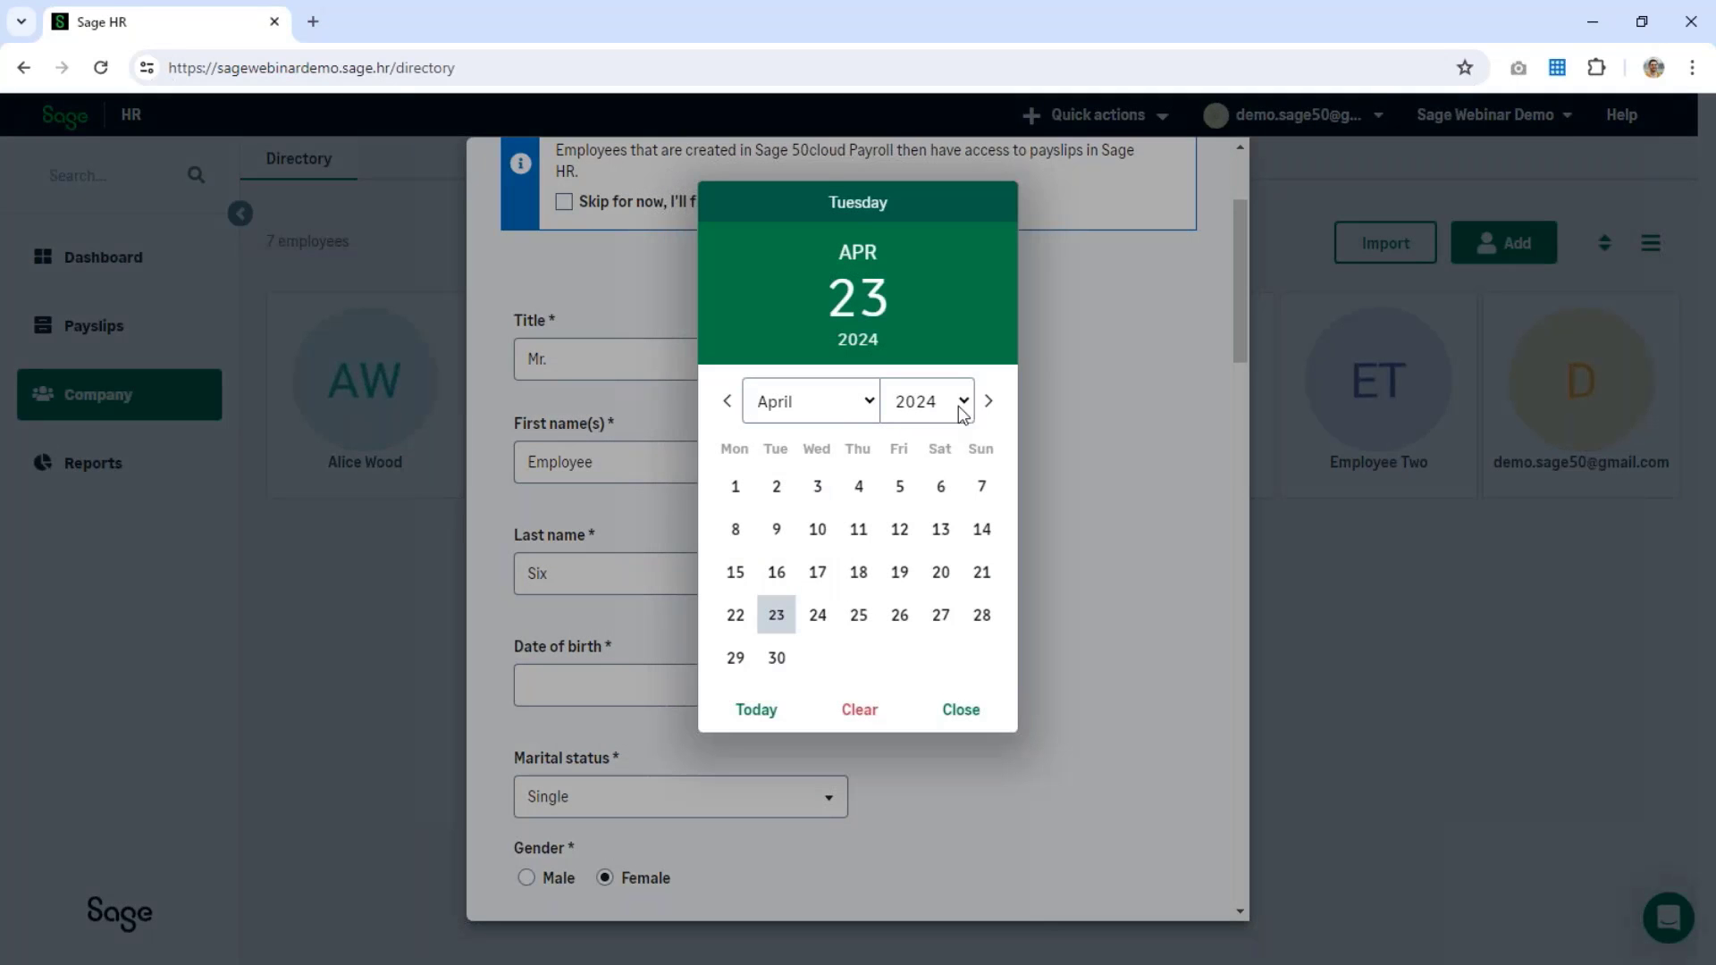
{"action": "left_click", "coordinate": [836, 404]}
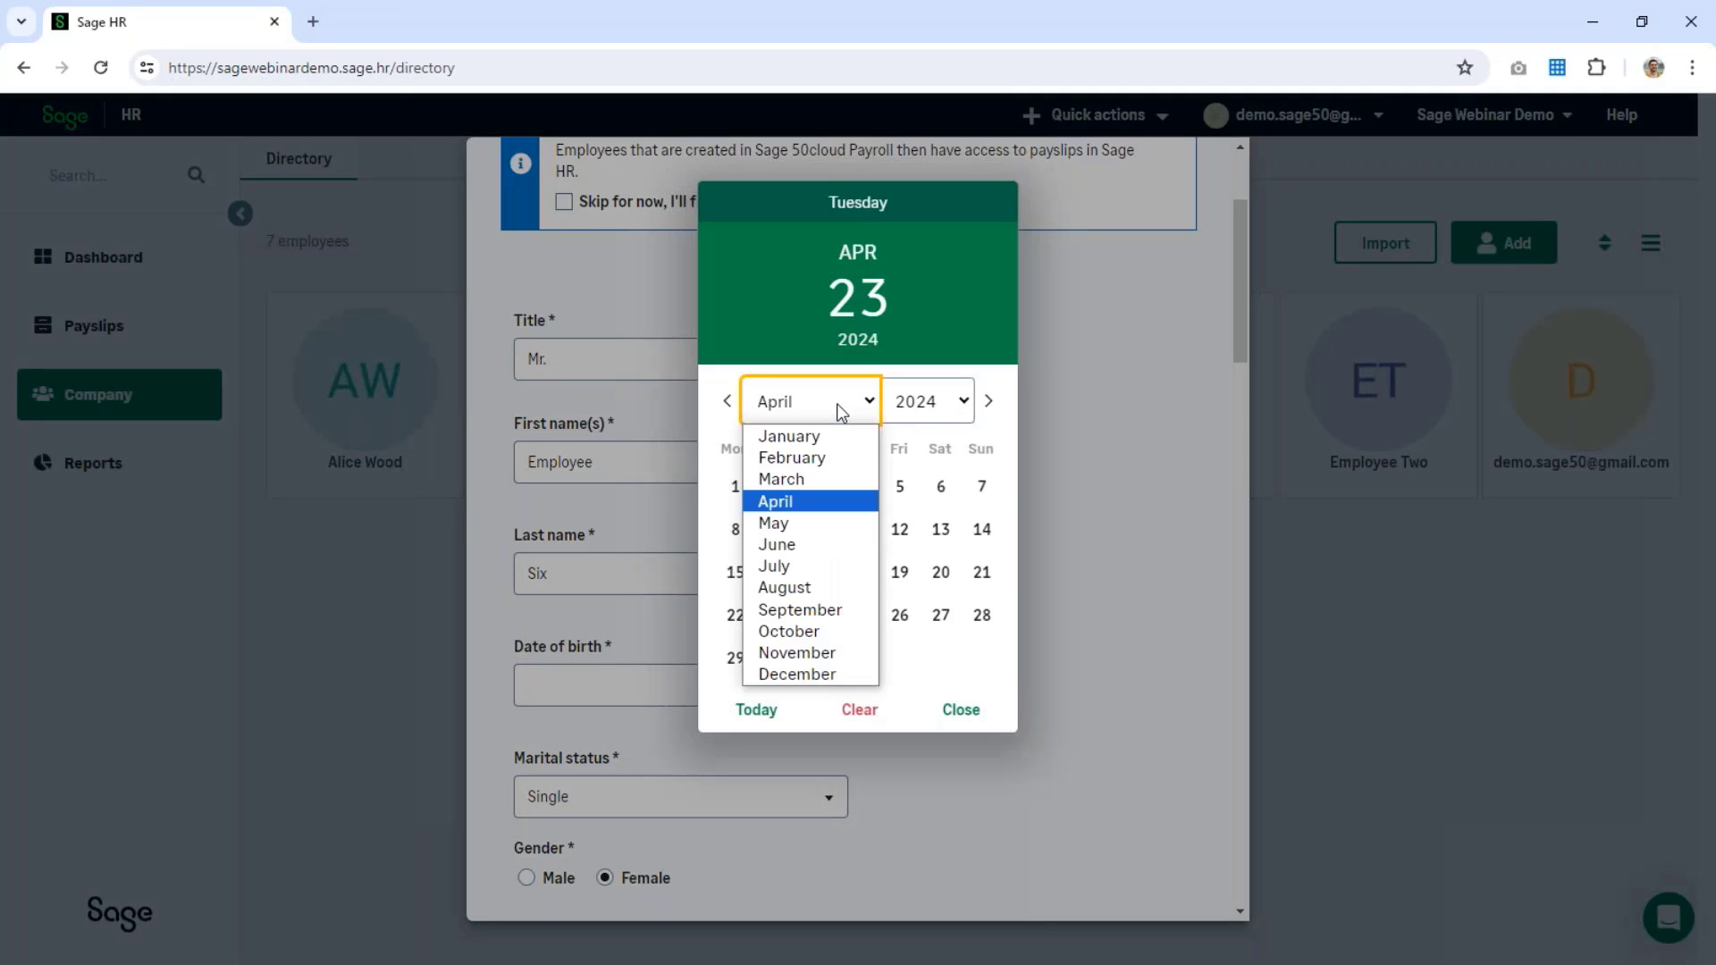
{"action": "left_click", "coordinate": [808, 498]}
{"action": "left_click", "coordinate": [776, 529]}
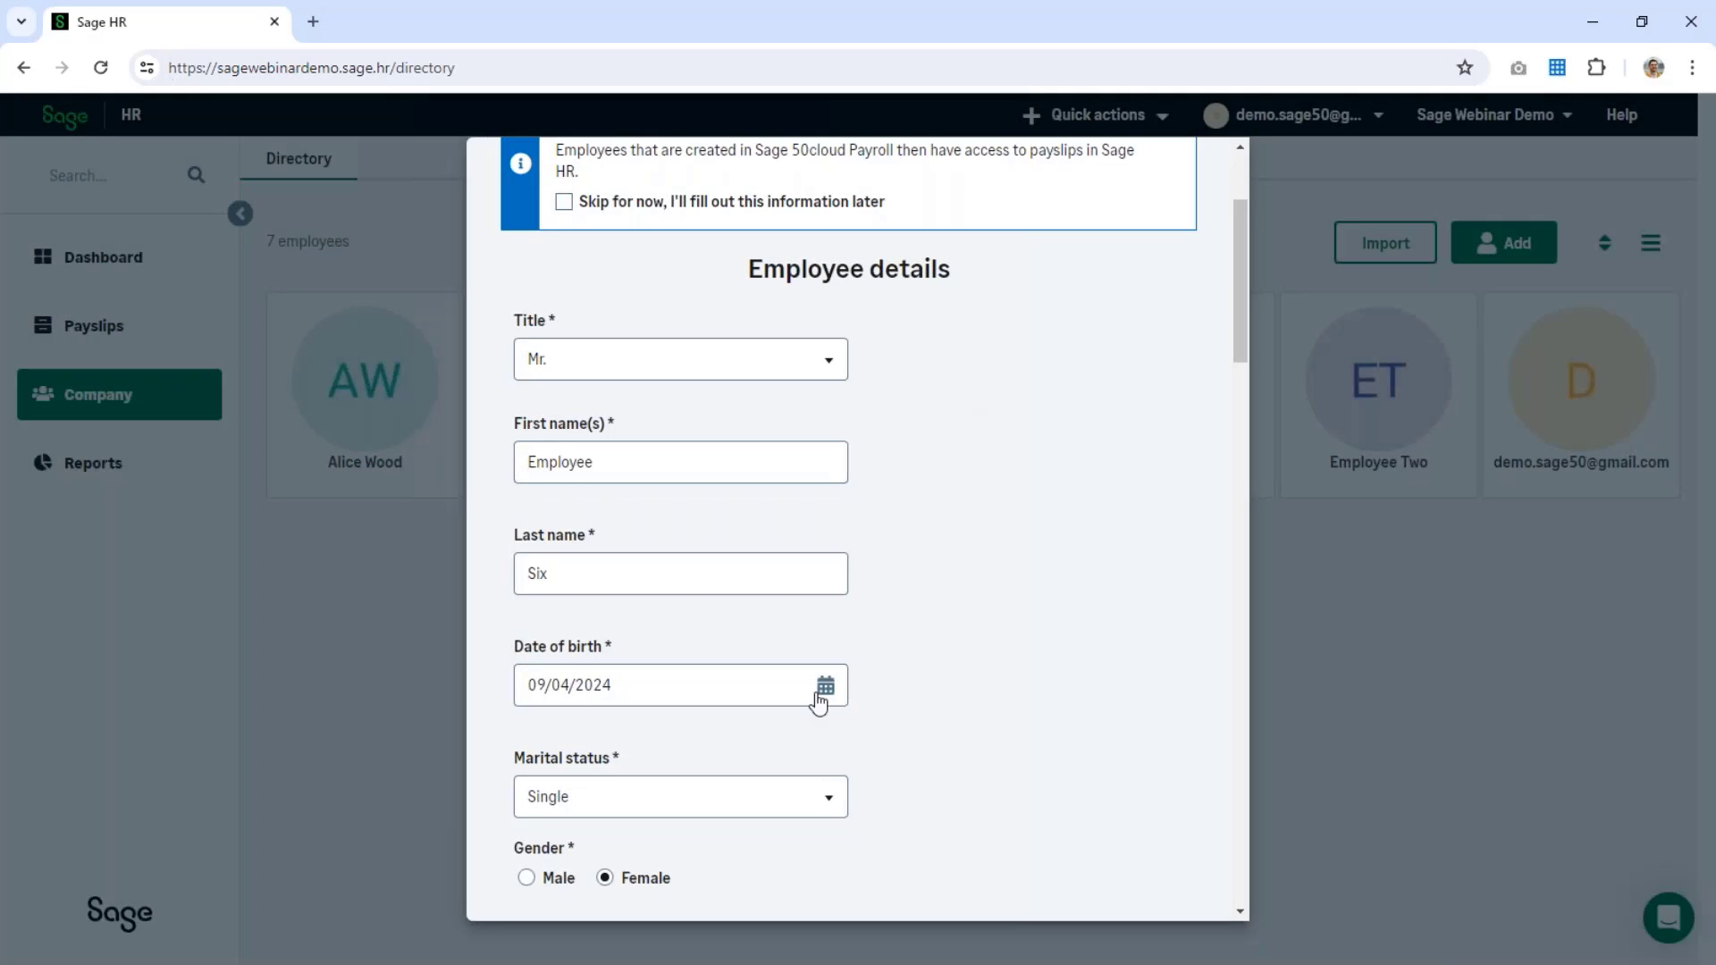
{"action": "left_click", "coordinate": [819, 690]}
{"action": "left_click", "coordinate": [950, 404]}
{"action": "scroll", "coordinate": [916, 616], "scroll_direction": "up", "scroll_amount": 15}
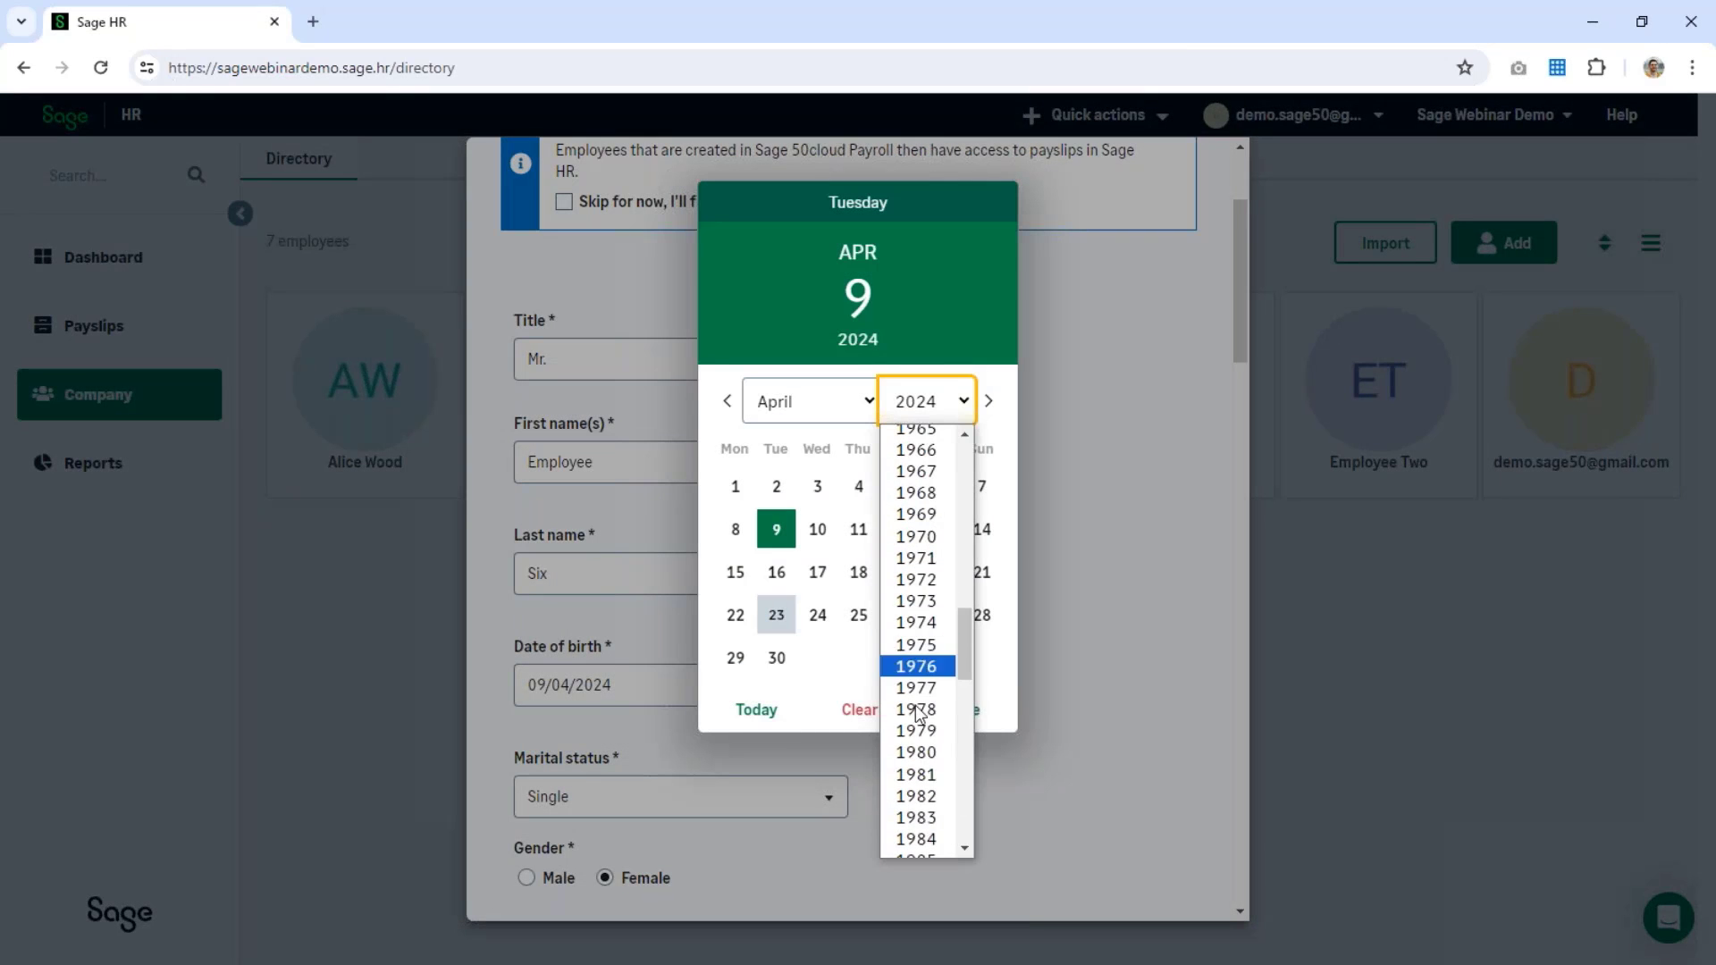
{"action": "left_click", "coordinate": [916, 815]}
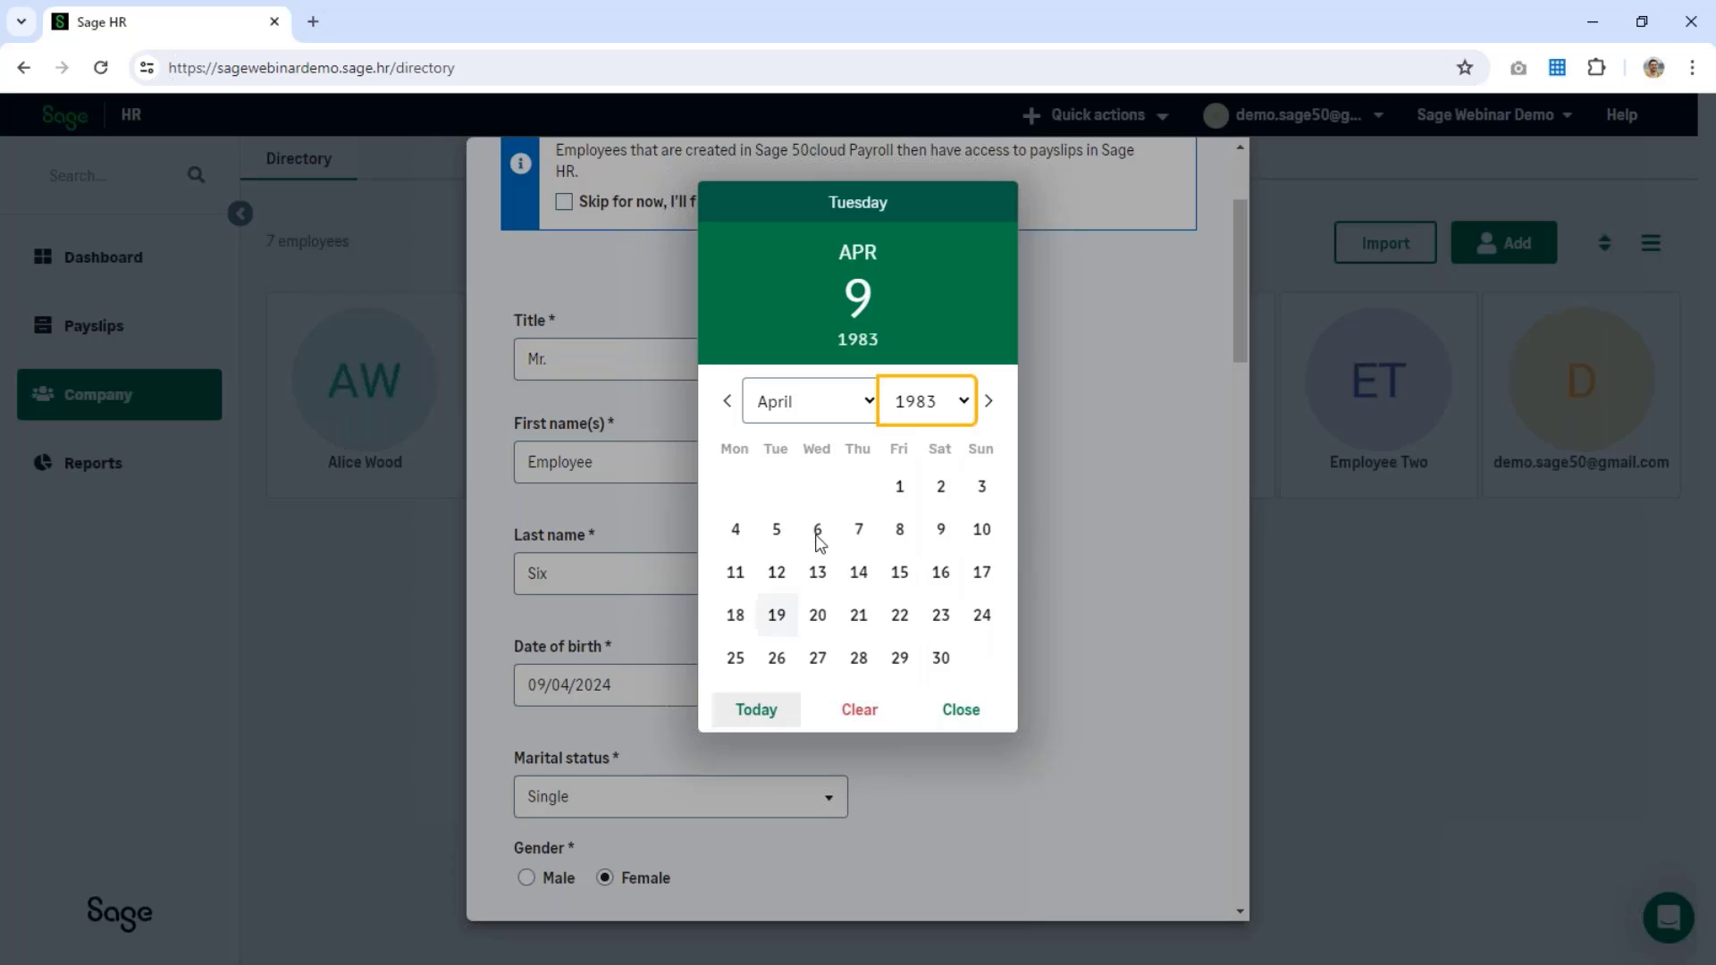
{"action": "left_click", "coordinate": [777, 572]}
{"action": "scroll", "coordinate": [931, 597], "scroll_direction": "down", "scroll_amount": 7}
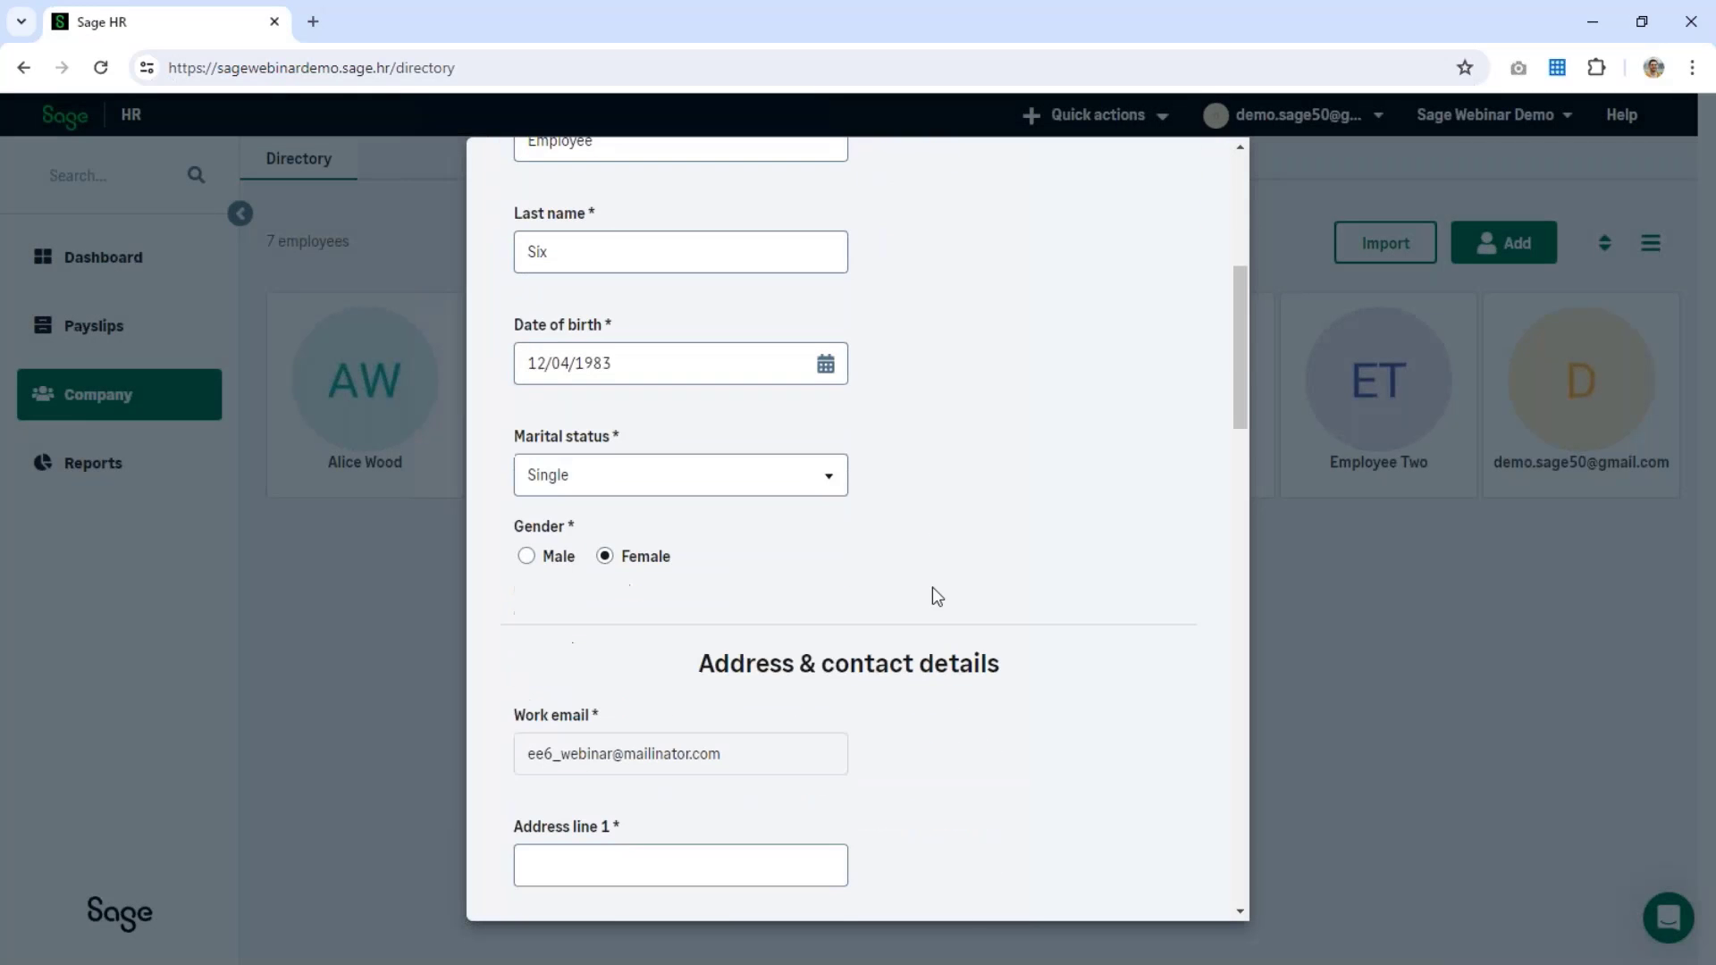
Step: Set gender to Male and enter address lines 'Address 1' and 'Town'
{"action": "left_click", "coordinate": [526, 235]}
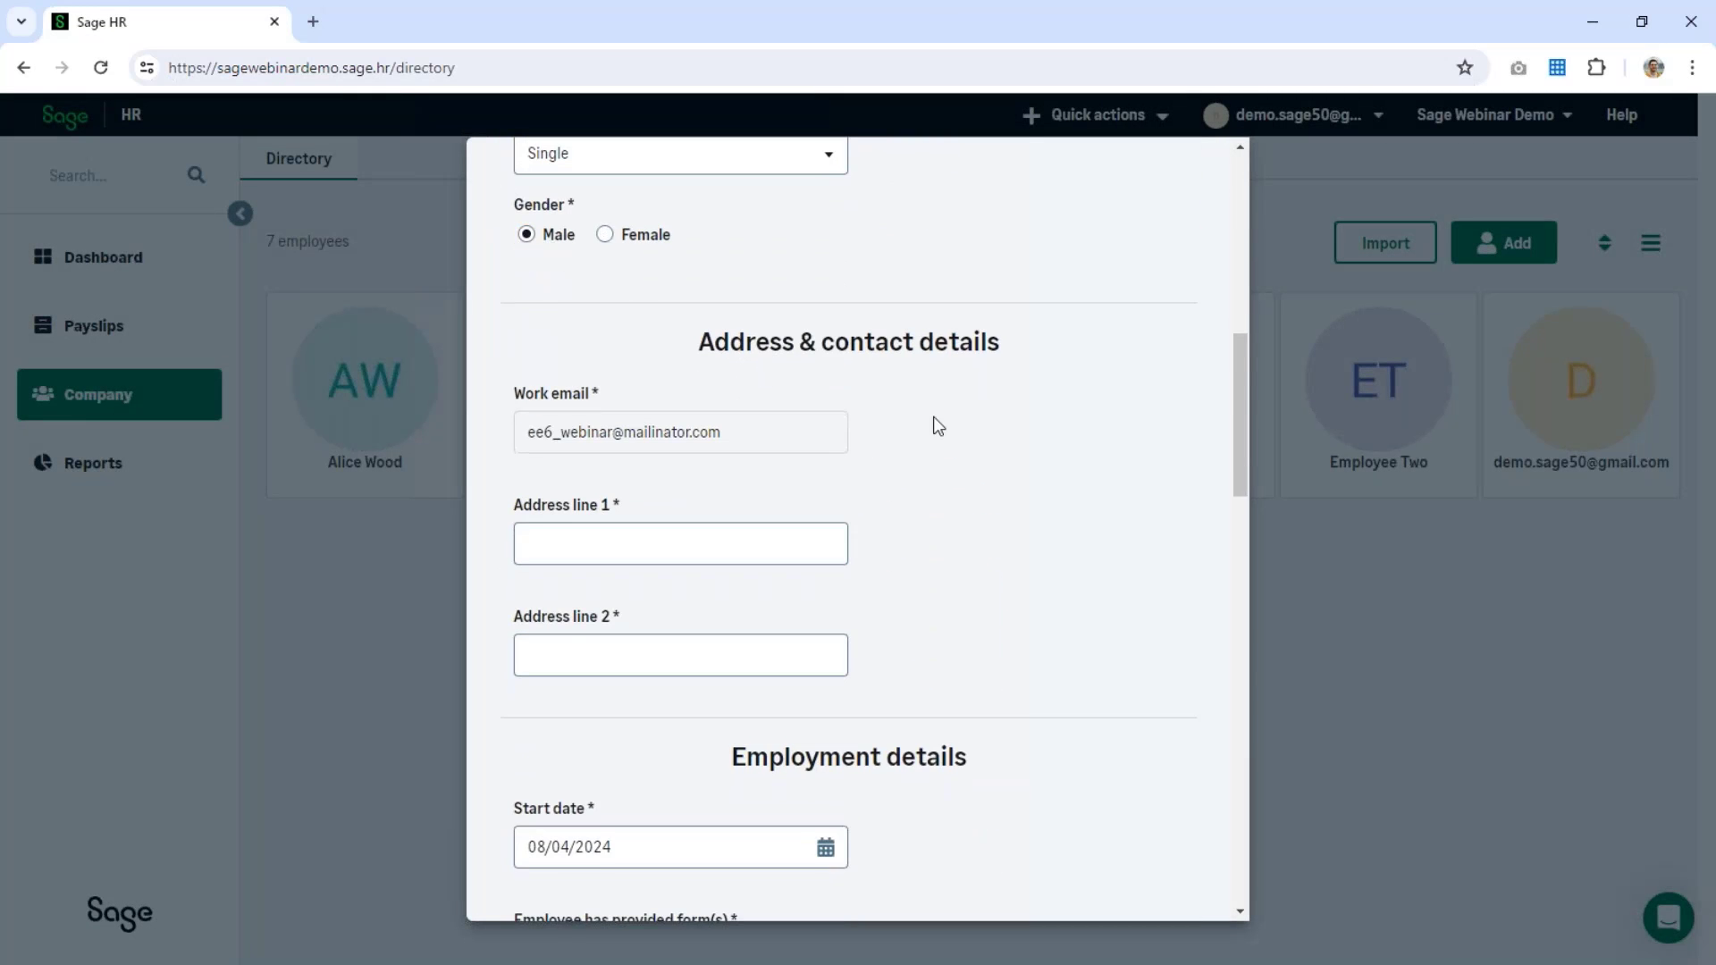
{"action": "scroll", "coordinate": [933, 416], "scroll_direction": "down", "scroll_amount": 2}
{"action": "left_click", "coordinate": [749, 337]}
{"action": "type", "text": "Address 1"}
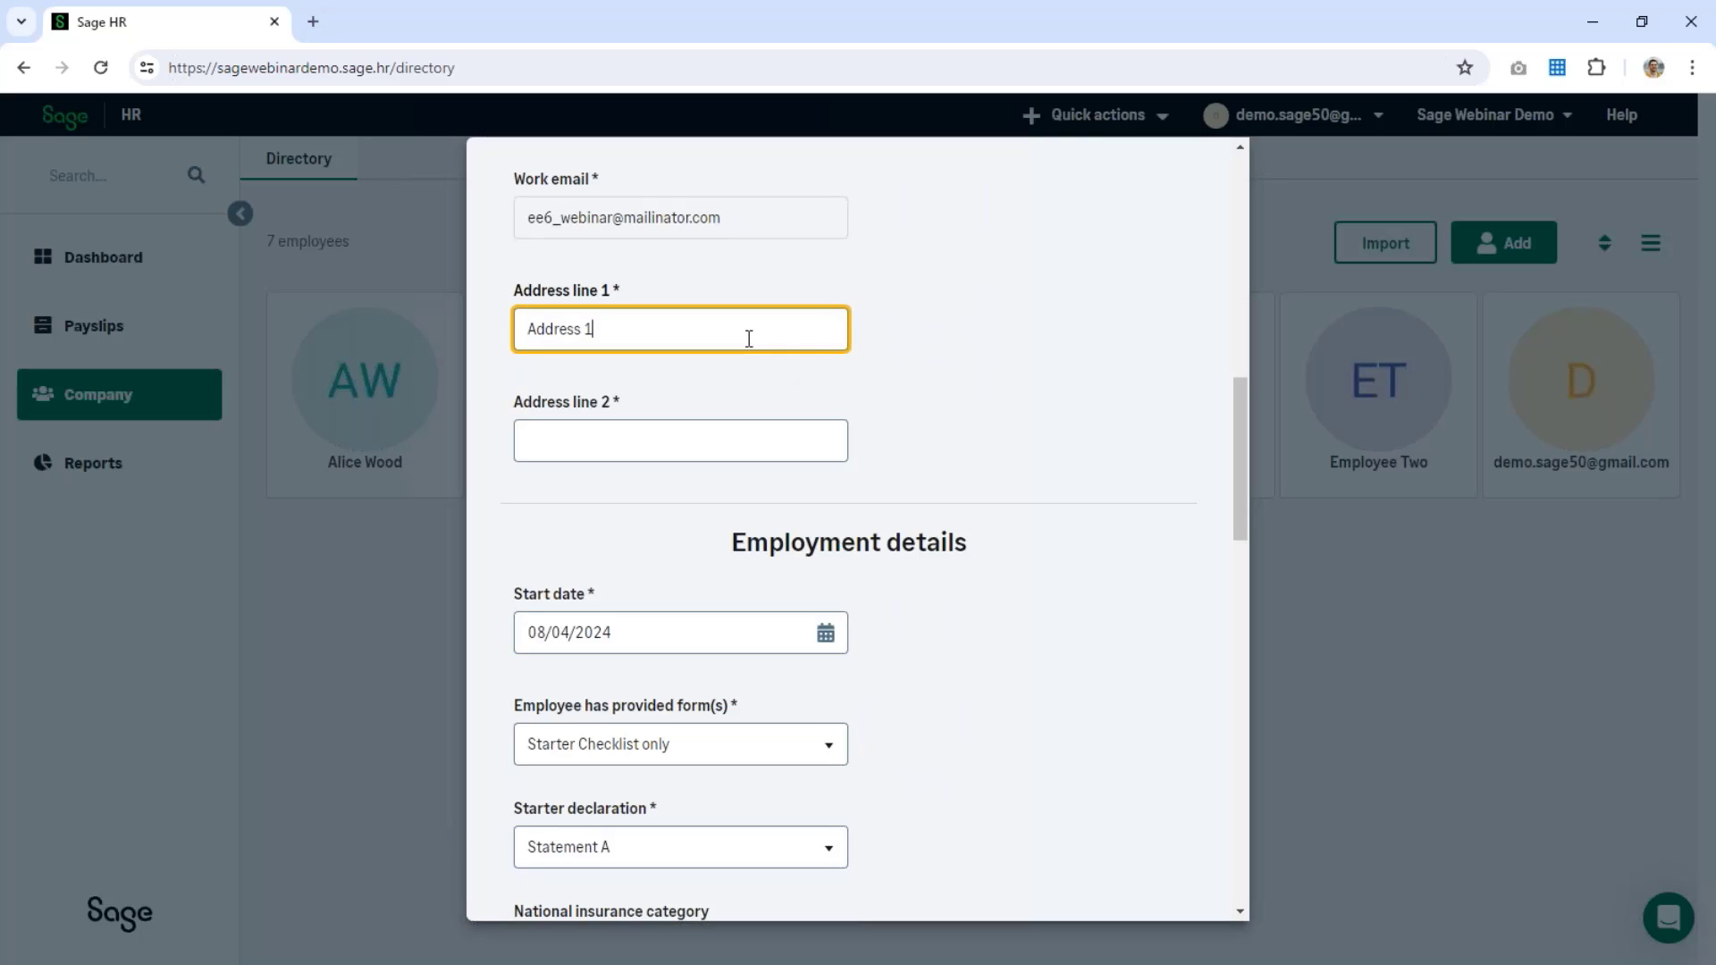
{"action": "key", "text": "Tab"}
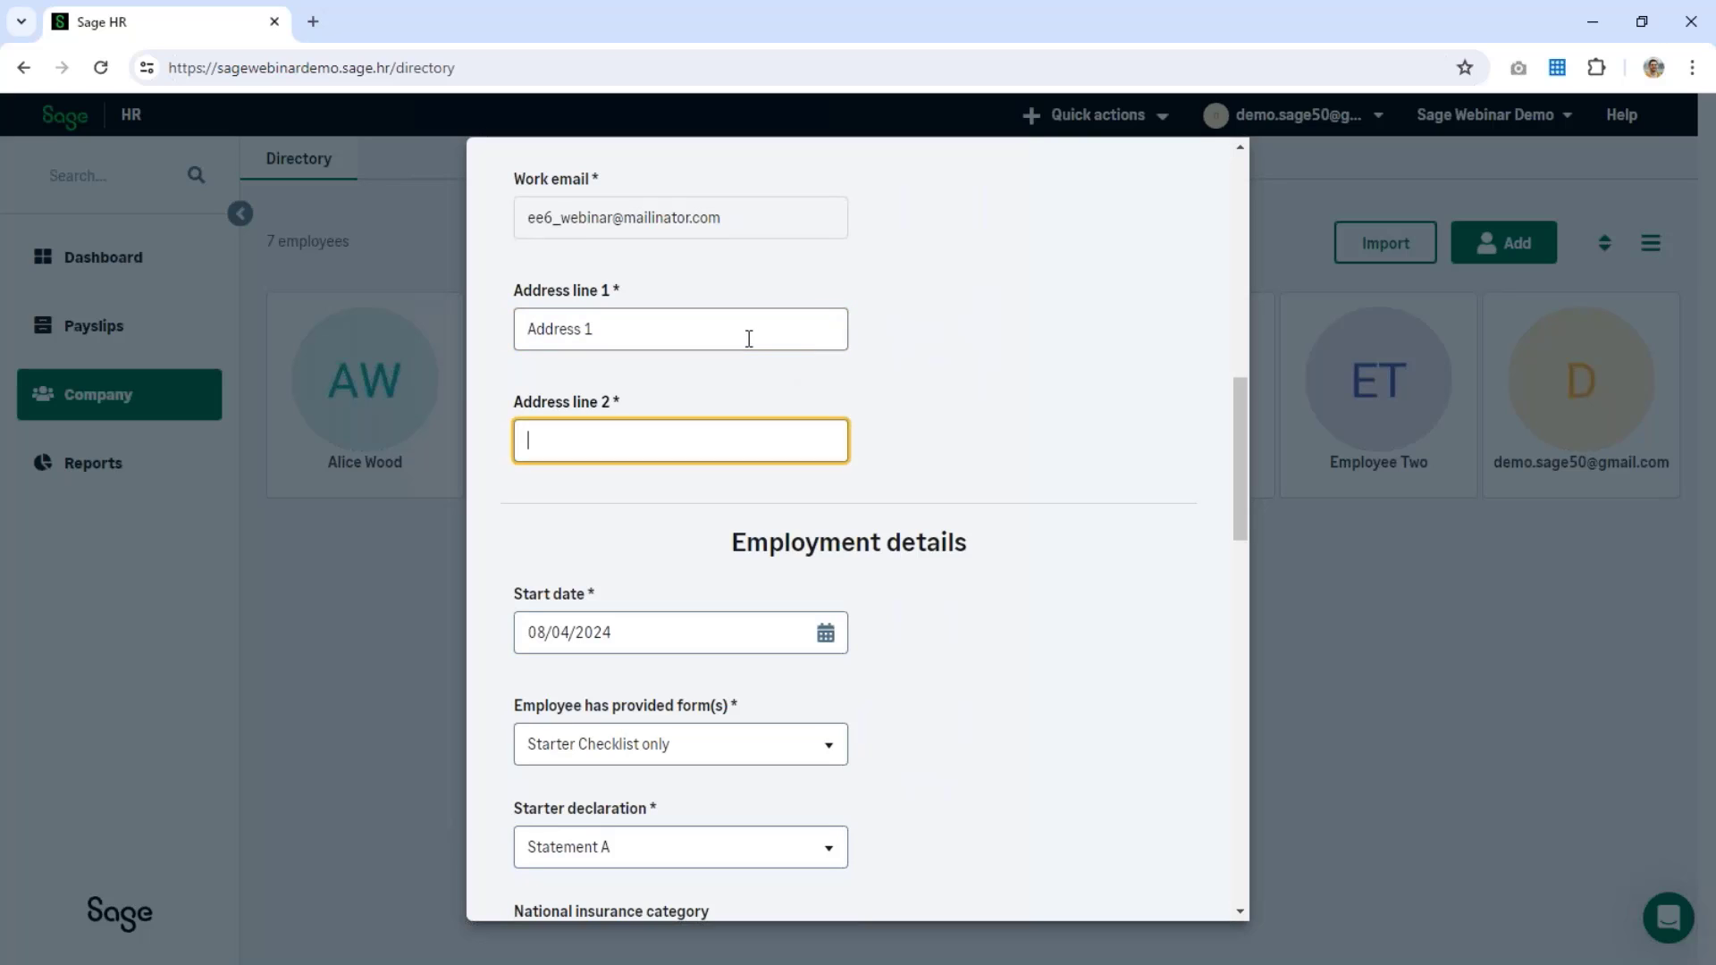
{"action": "type", "text": "Town"}
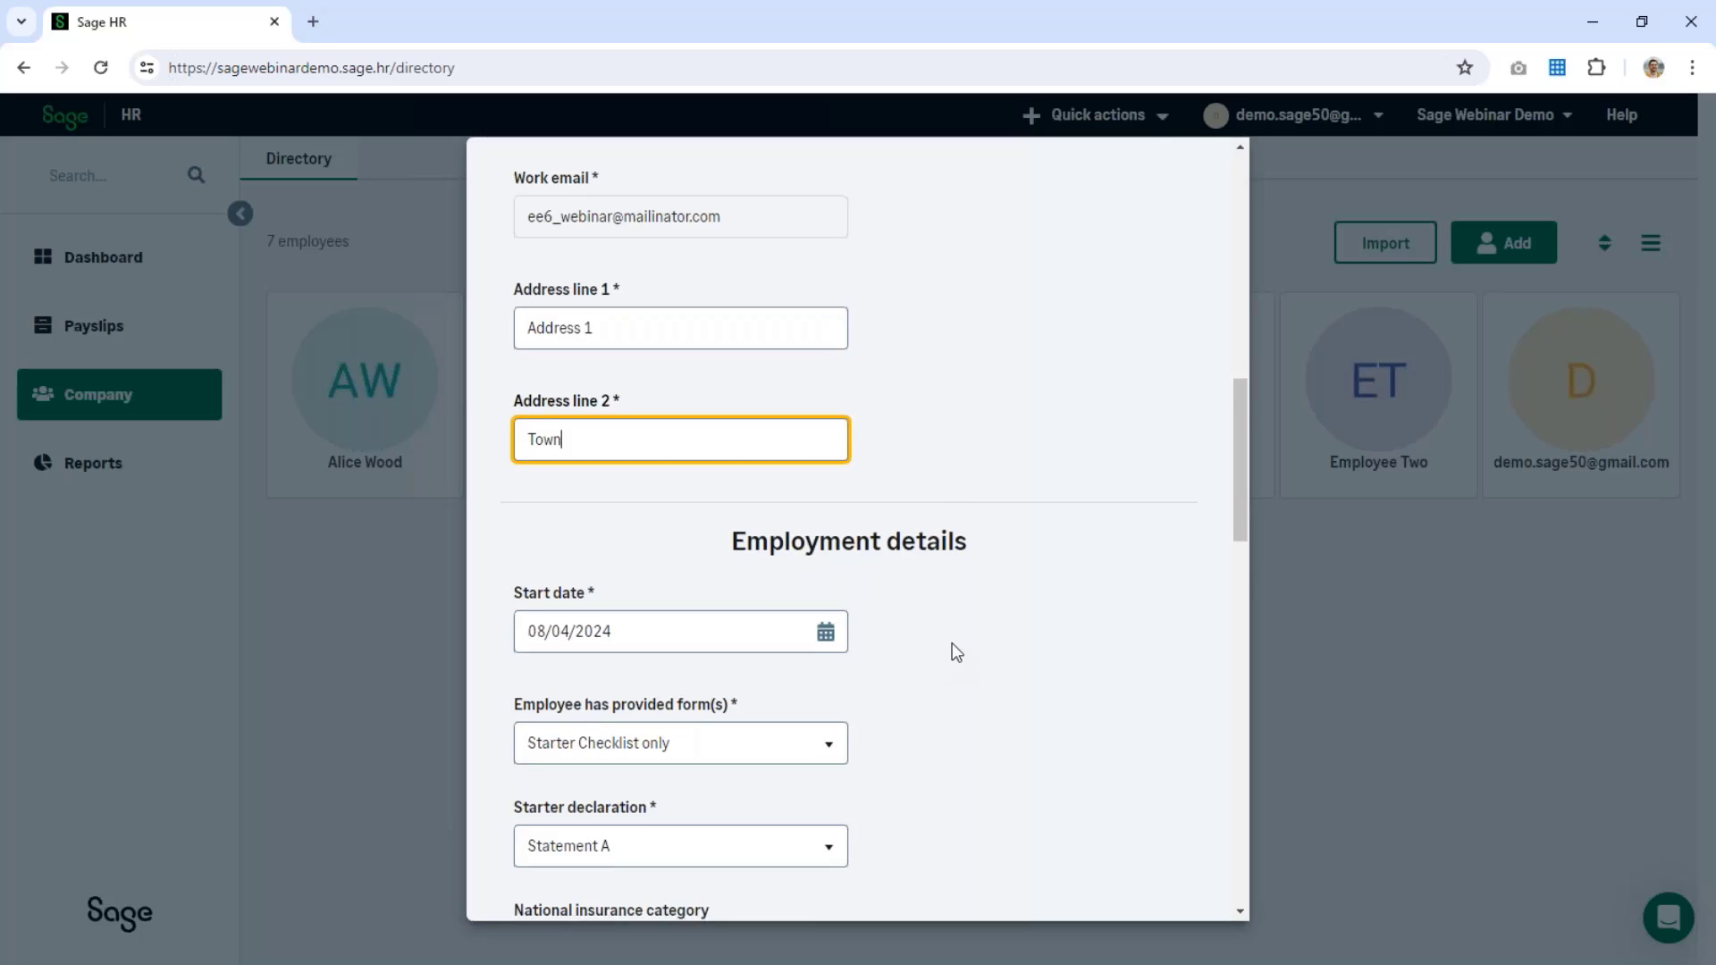
{"action": "scroll", "coordinate": [952, 641], "scroll_direction": "down", "scroll_amount": 2}
{"action": "scroll", "coordinate": [1037, 586], "scroll_direction": "down", "scroll_amount": 1}
Step: Choose Statement B as the starter declaration and paste in the employee's NI number
{"action": "left_click", "coordinate": [835, 441]}
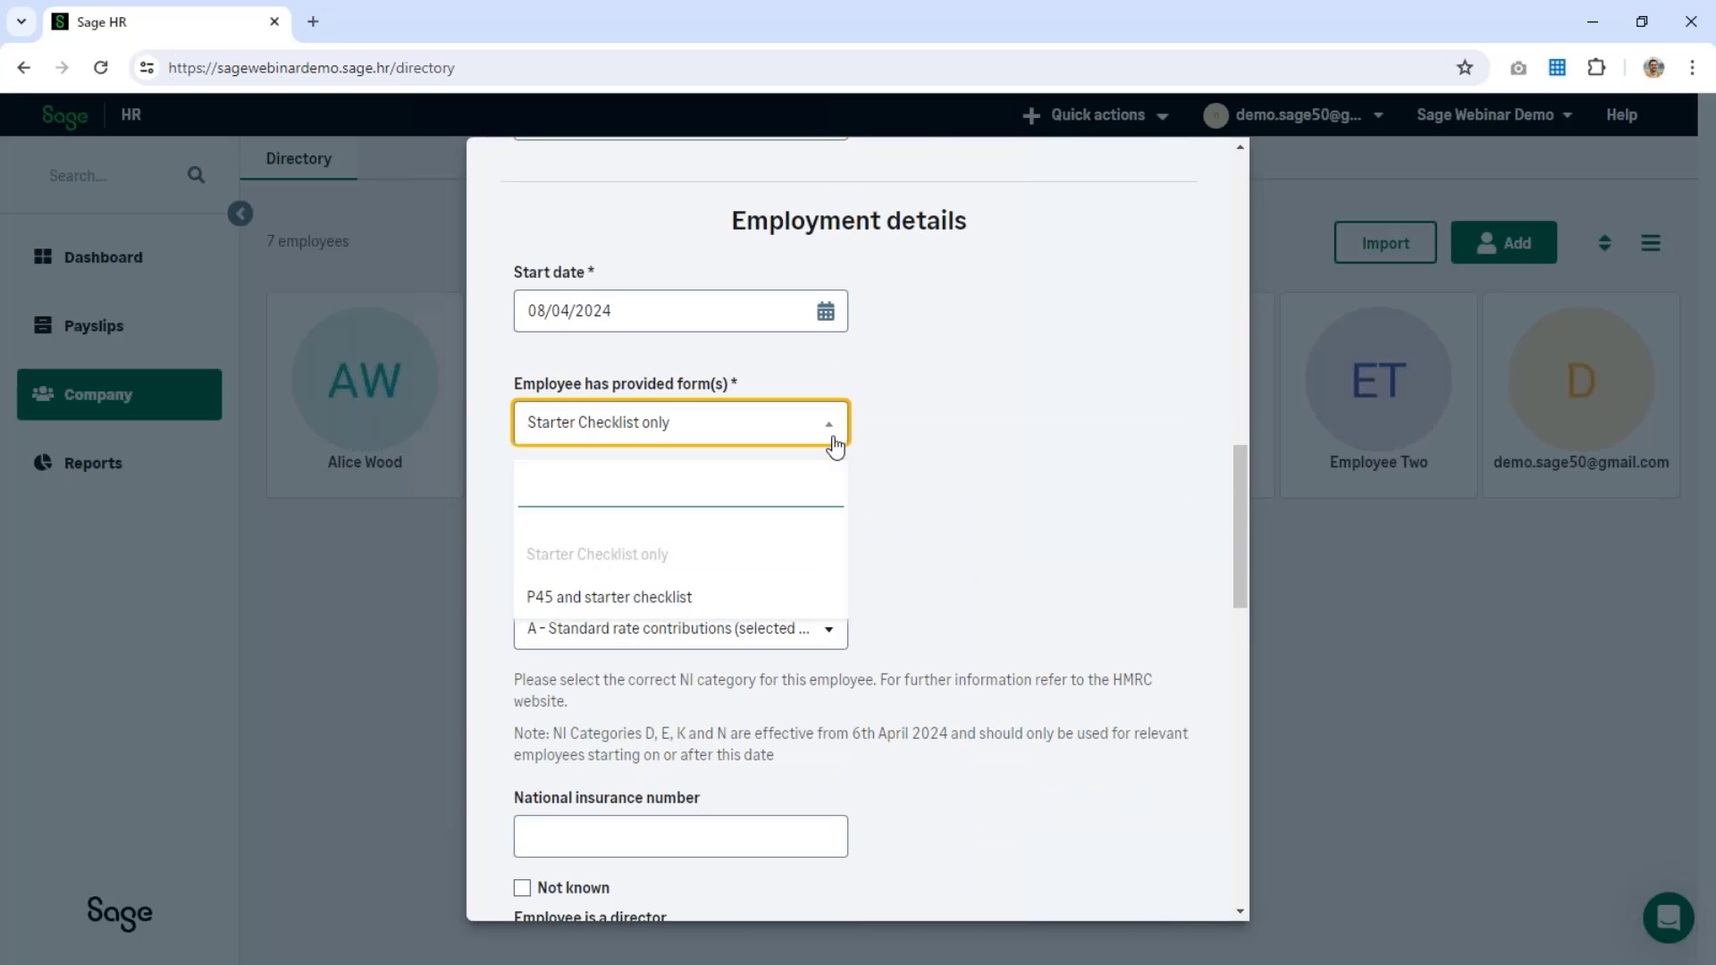
{"action": "left_click", "coordinate": [963, 471]}
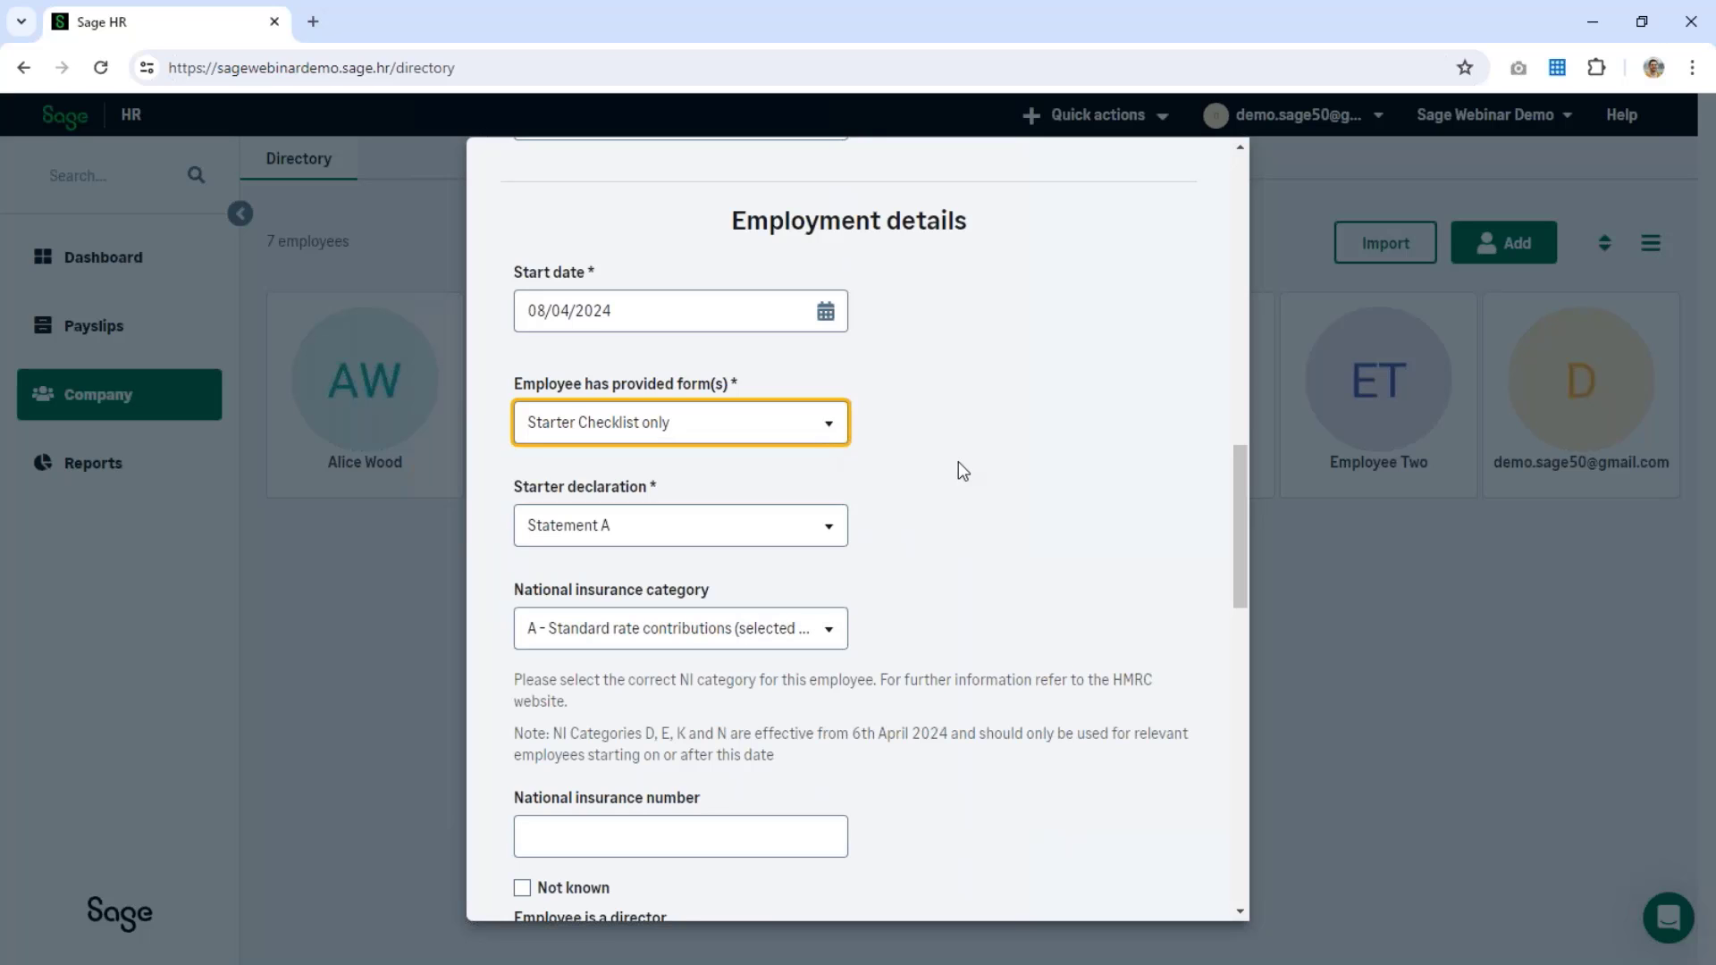
{"action": "scroll", "coordinate": [781, 433], "scroll_direction": "down", "scroll_amount": 1}
{"action": "left_click", "coordinate": [783, 435]}
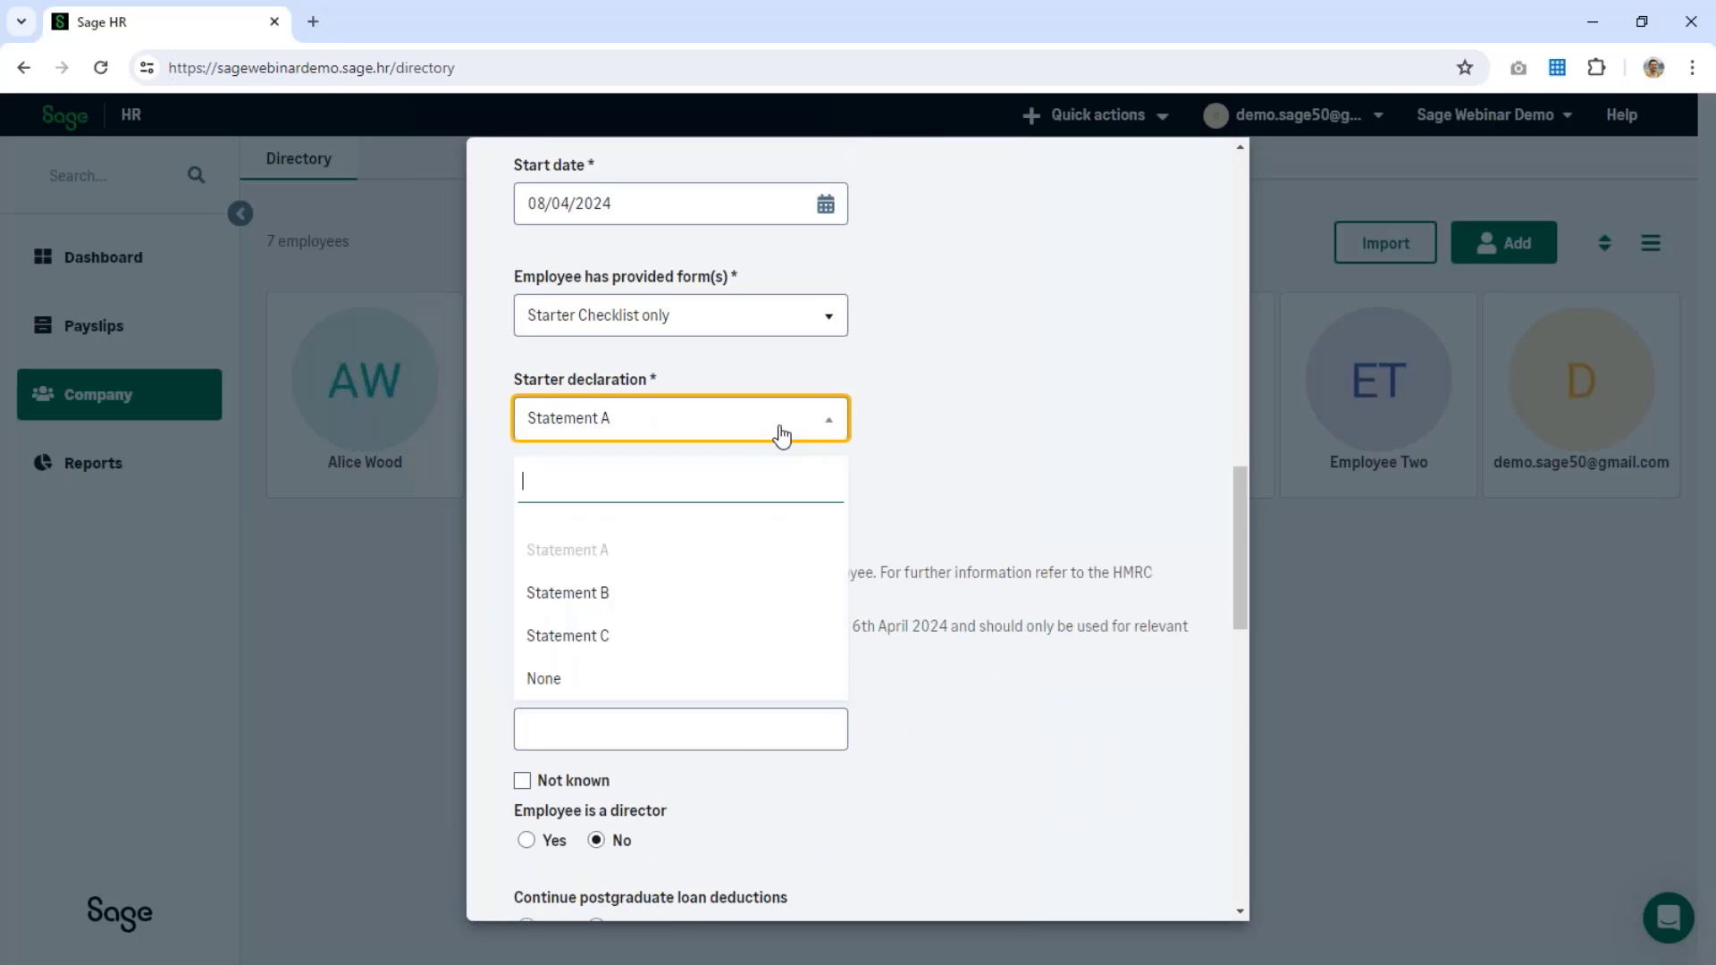
{"action": "left_click", "coordinate": [708, 593]}
{"action": "scroll", "coordinate": [998, 559], "scroll_direction": "down", "scroll_amount": 2}
{"action": "left_click", "coordinate": [728, 503]}
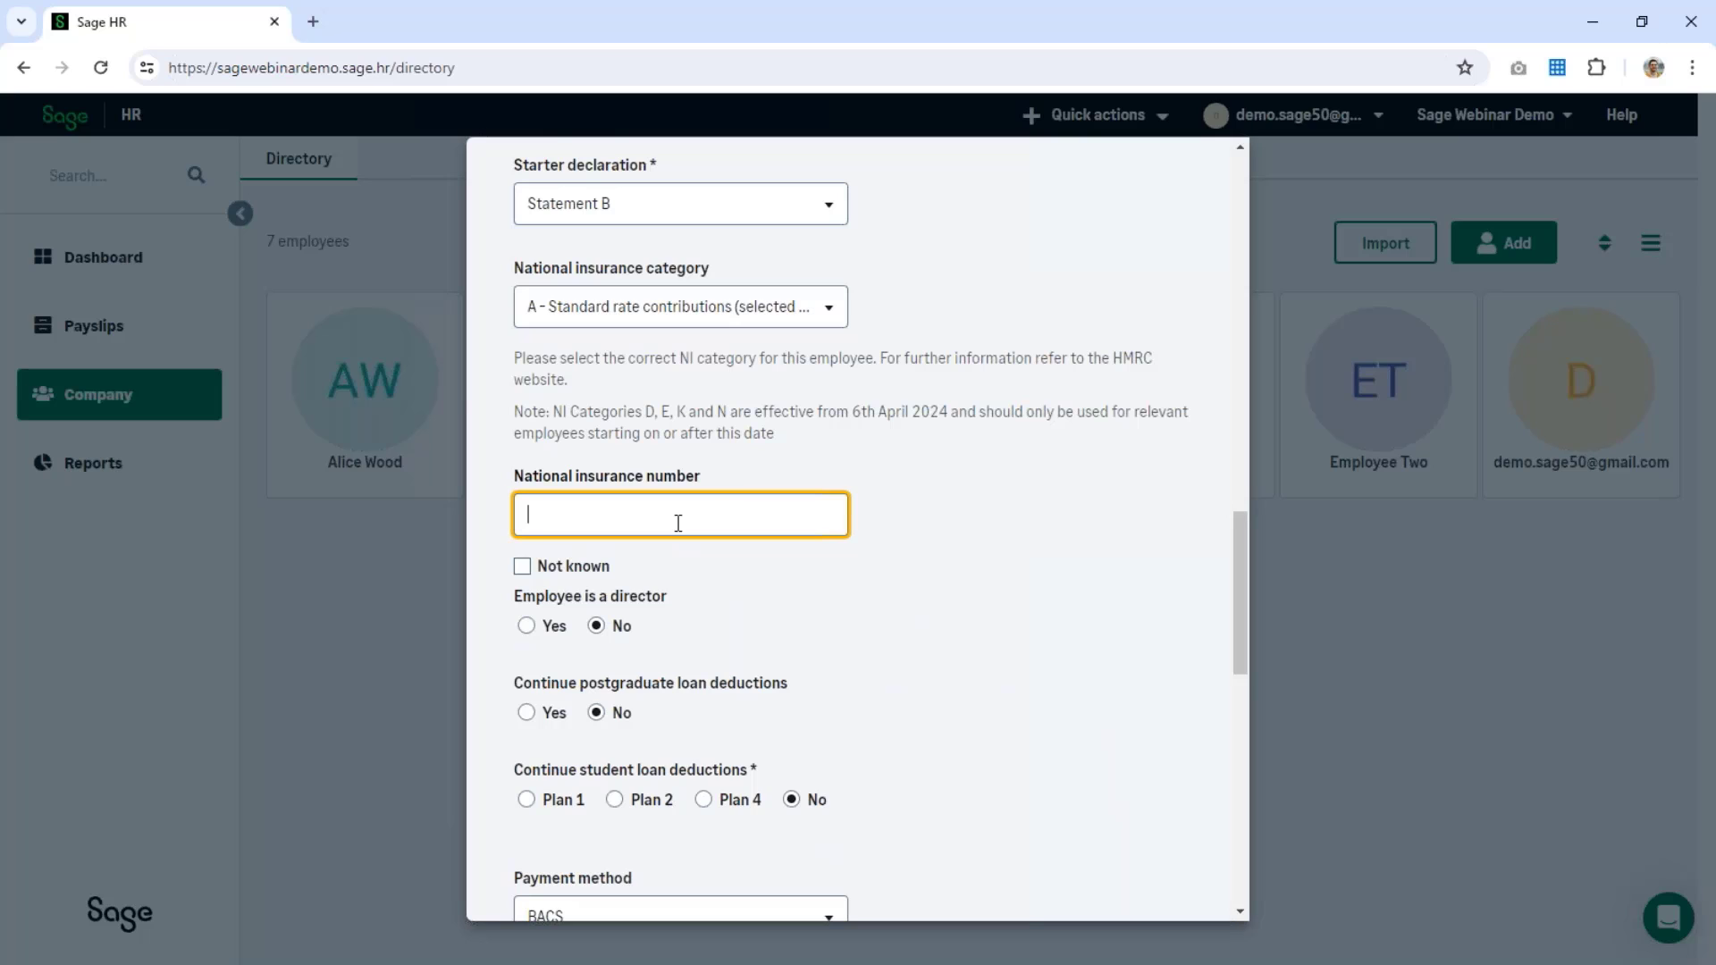
Step: Enter 0 contracted hours and a 0 rate of pay
{"action": "scroll", "coordinate": [775, 500], "scroll_direction": "down", "scroll_amount": 3}
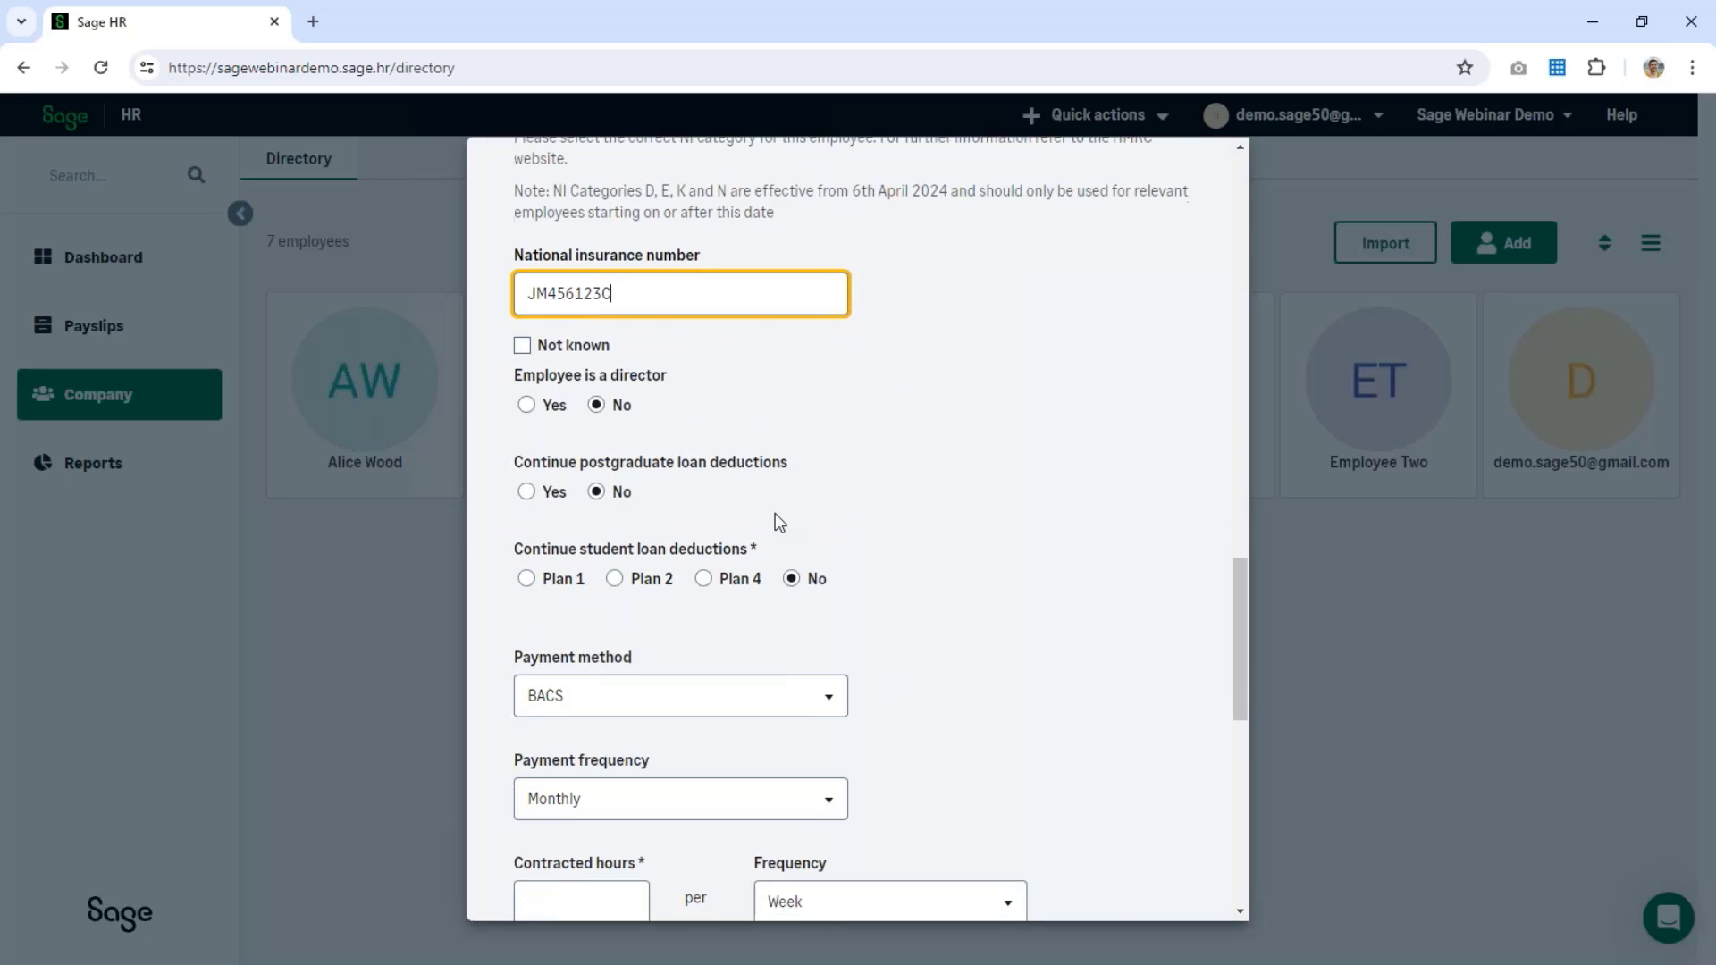
{"action": "scroll", "coordinate": [775, 522], "scroll_direction": "down", "scroll_amount": 1}
{"action": "left_click", "coordinate": [597, 694]}
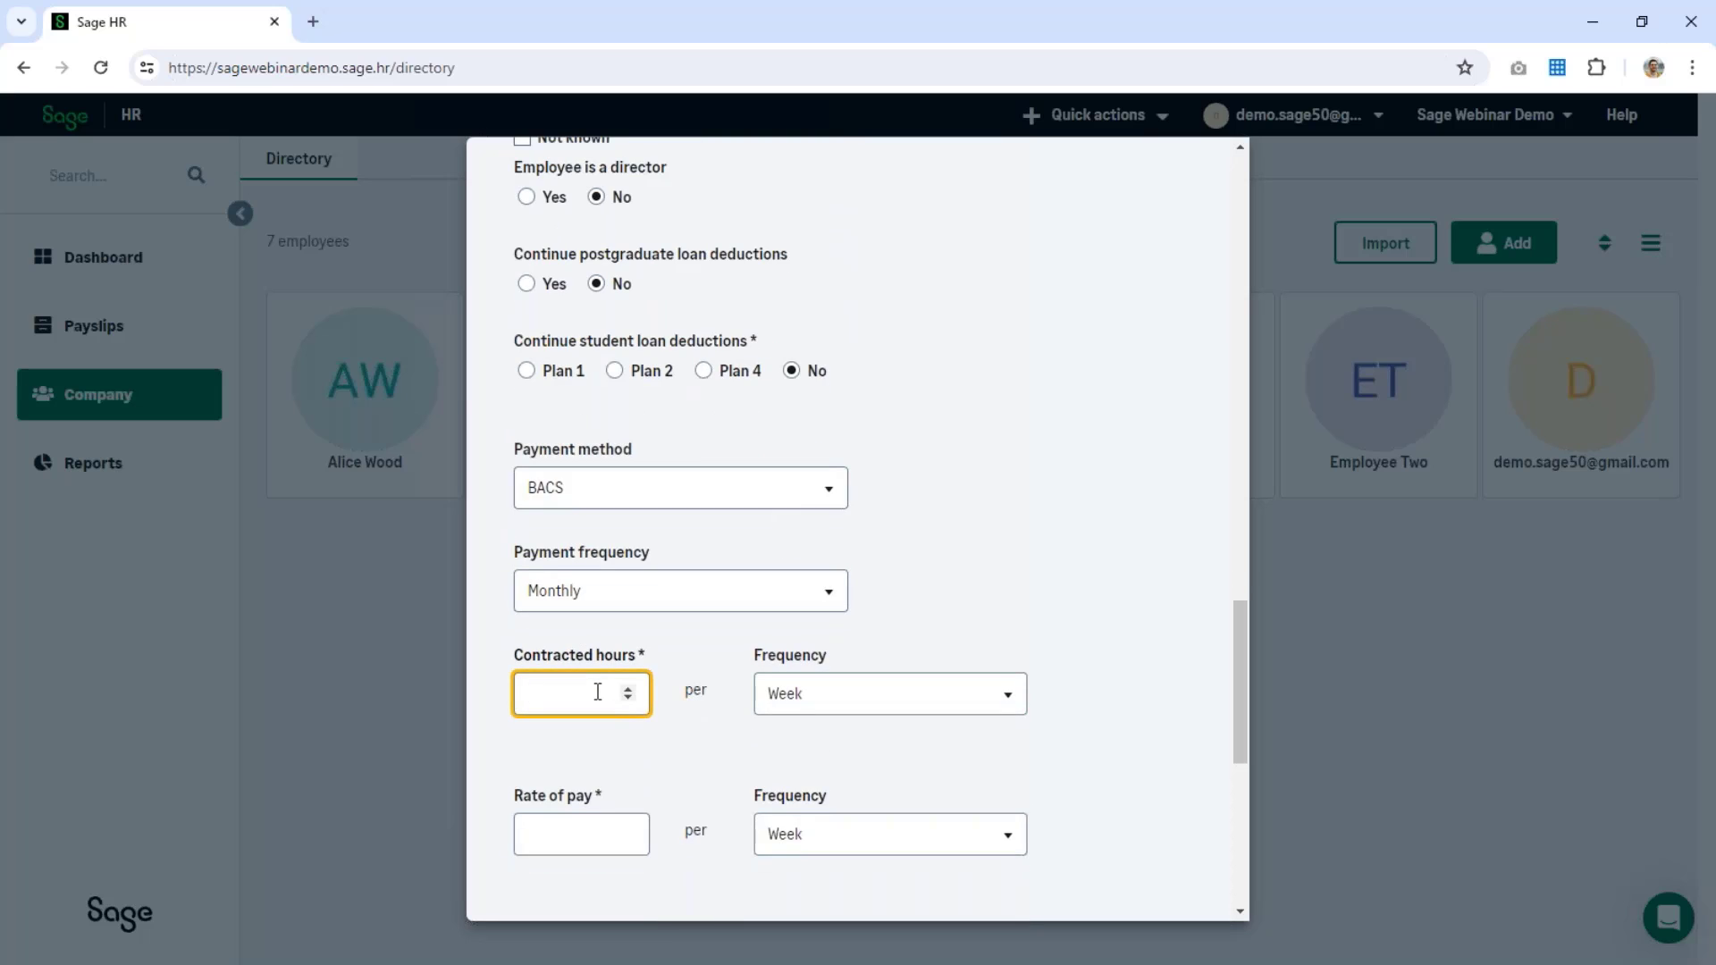
{"action": "type", "text": "0"}
{"action": "left_click", "coordinate": [563, 832]}
{"action": "type", "text": "0"}
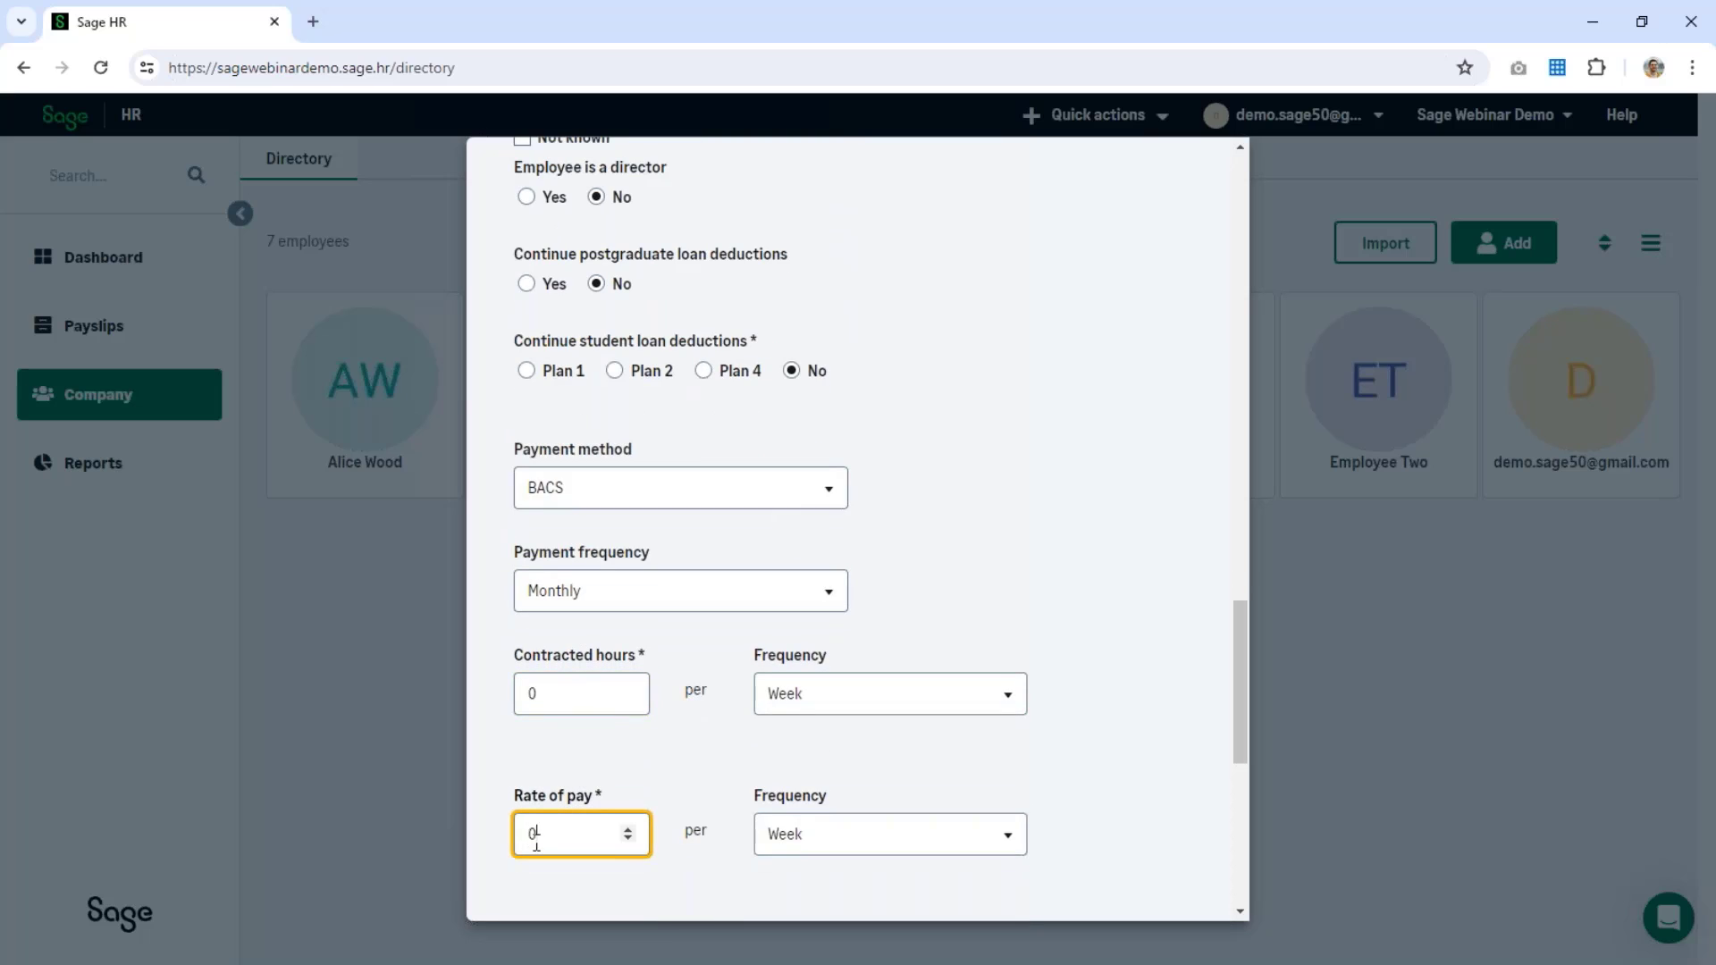
{"action": "scroll", "coordinate": [671, 682], "scroll_direction": "down", "scroll_amount": 2}
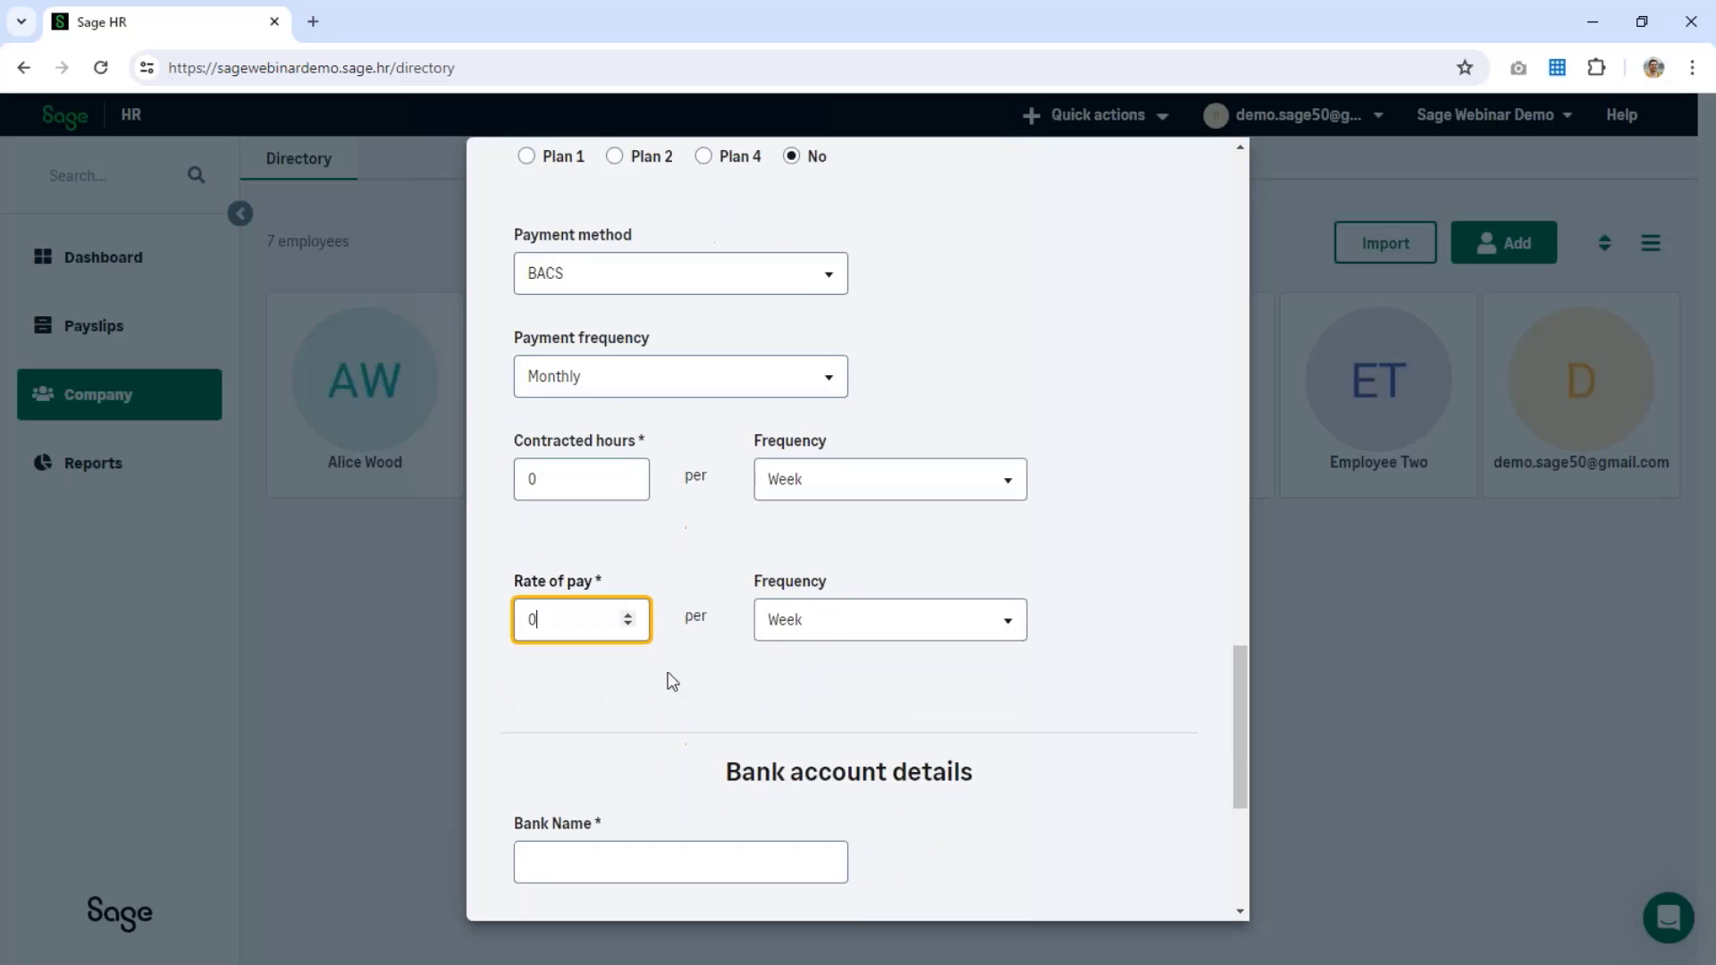
Step: Enter bank name 'Bank', the account holder's name, an account number and sort code
{"action": "left_click", "coordinate": [662, 853]}
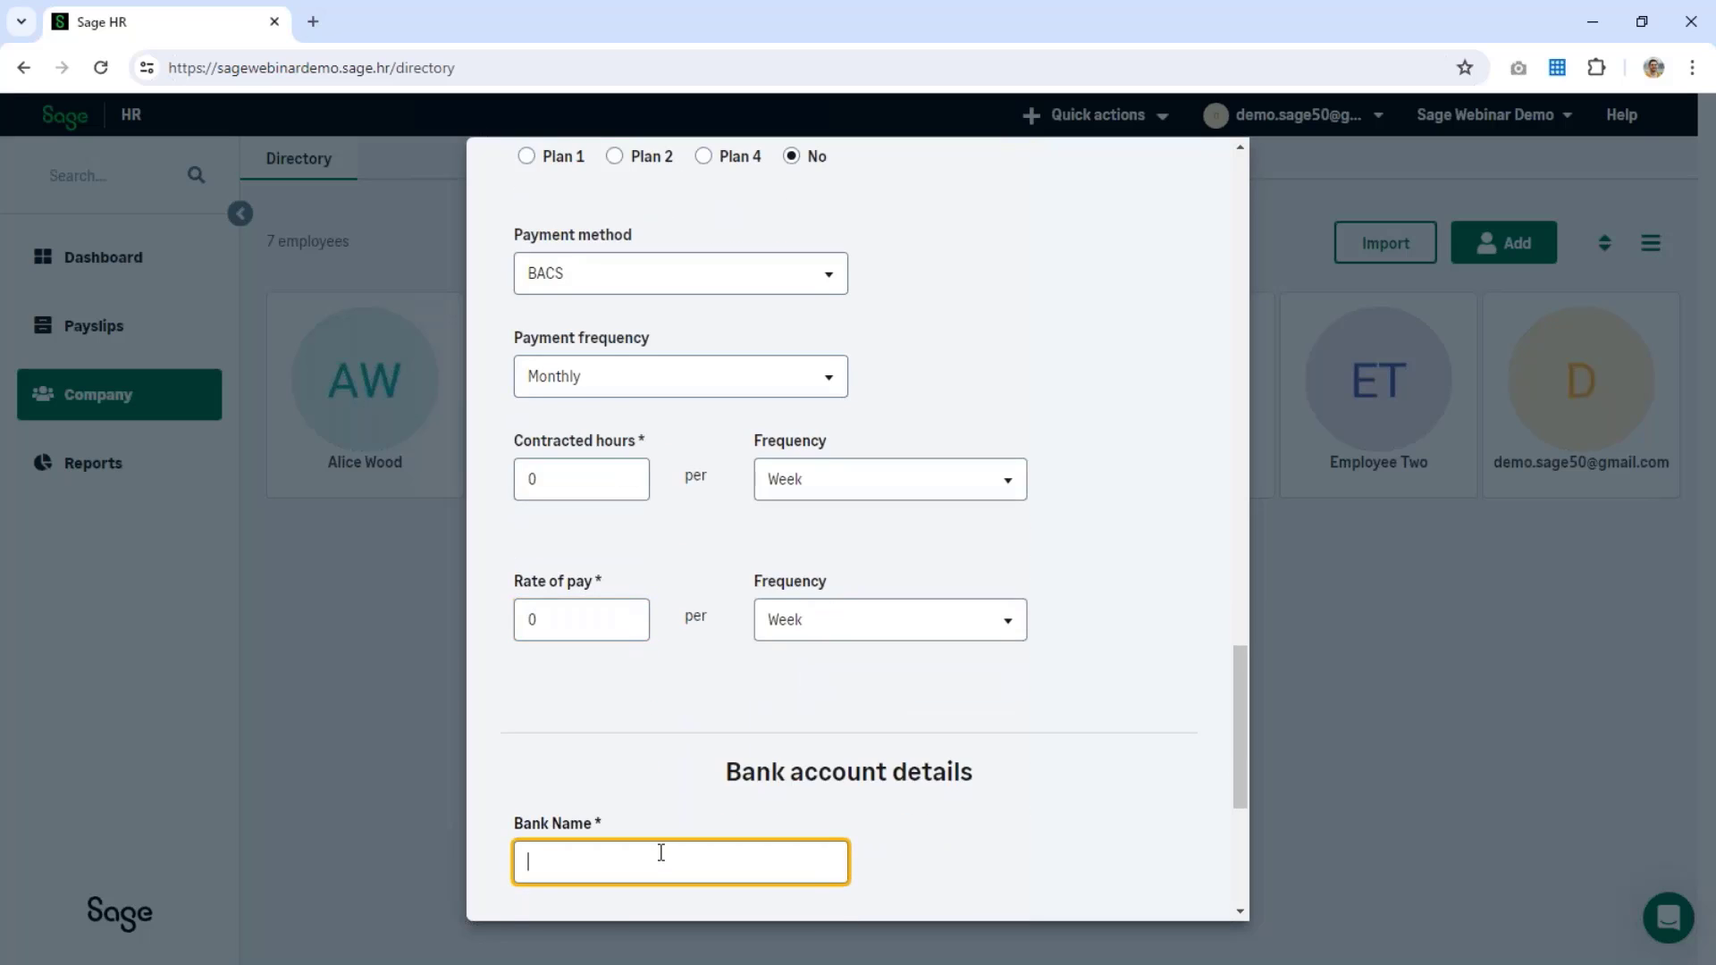
{"action": "scroll", "coordinate": [661, 850], "scroll_direction": "down", "scroll_amount": 2}
{"action": "left_click", "coordinate": [1054, 776]}
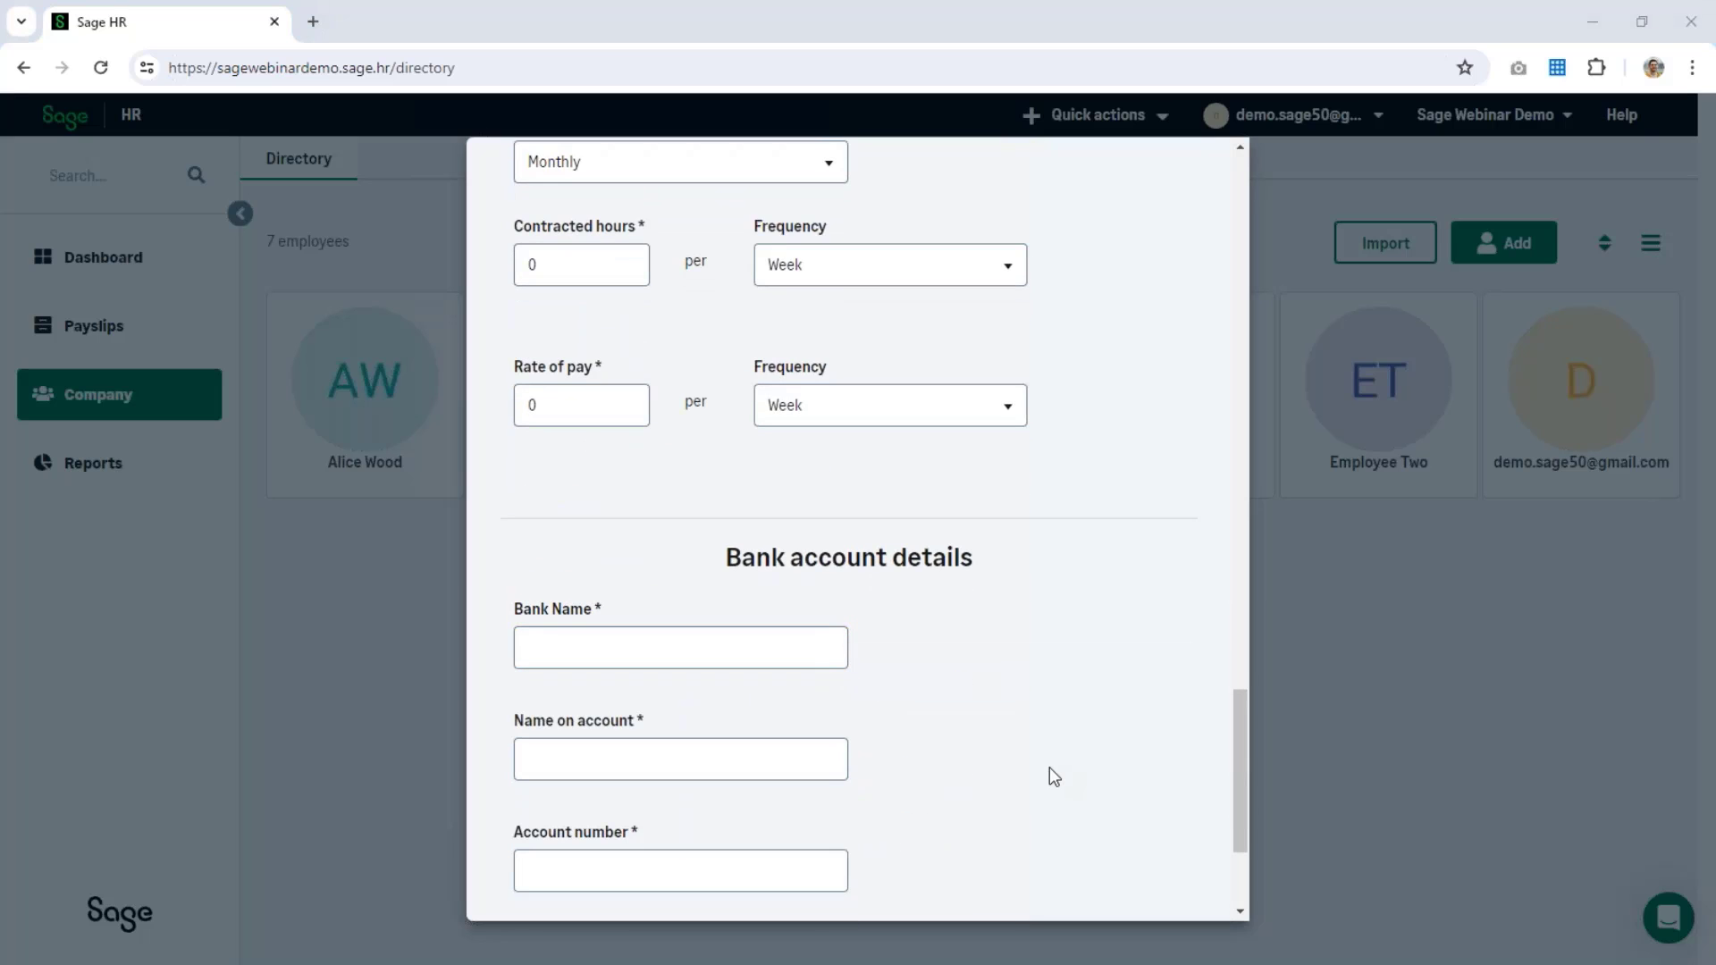
{"action": "left_click", "coordinate": [600, 649]}
{"action": "type", "text": "Bank"}
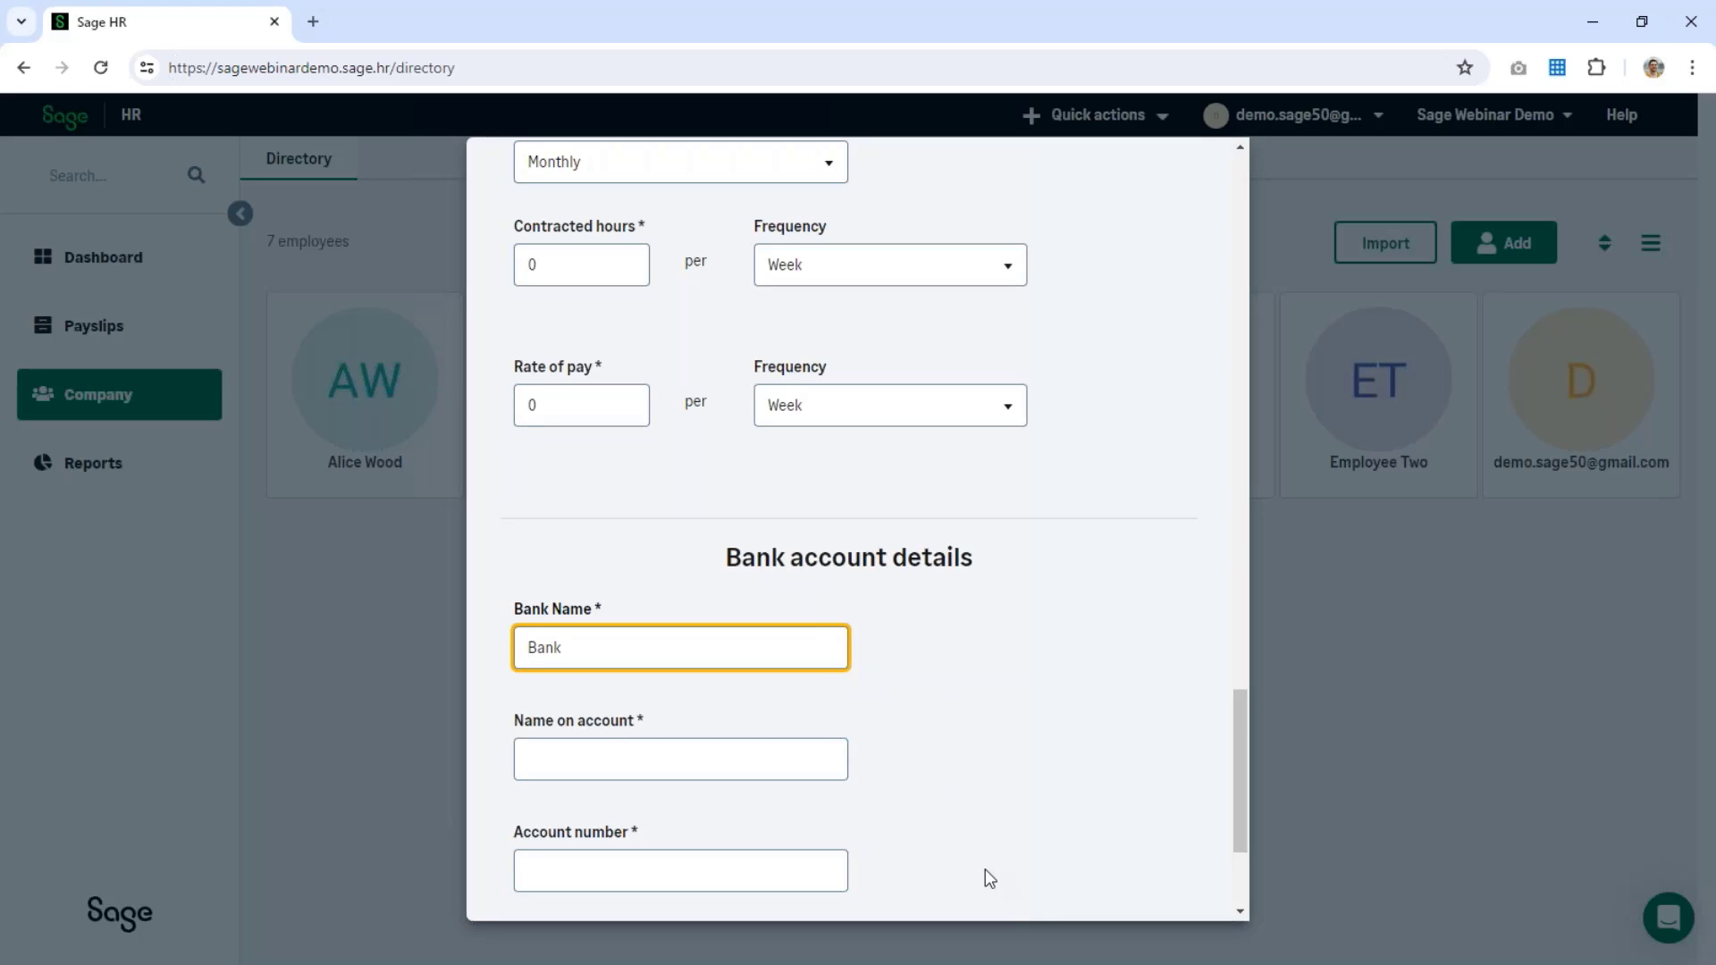
{"action": "key", "text": "Tab"}
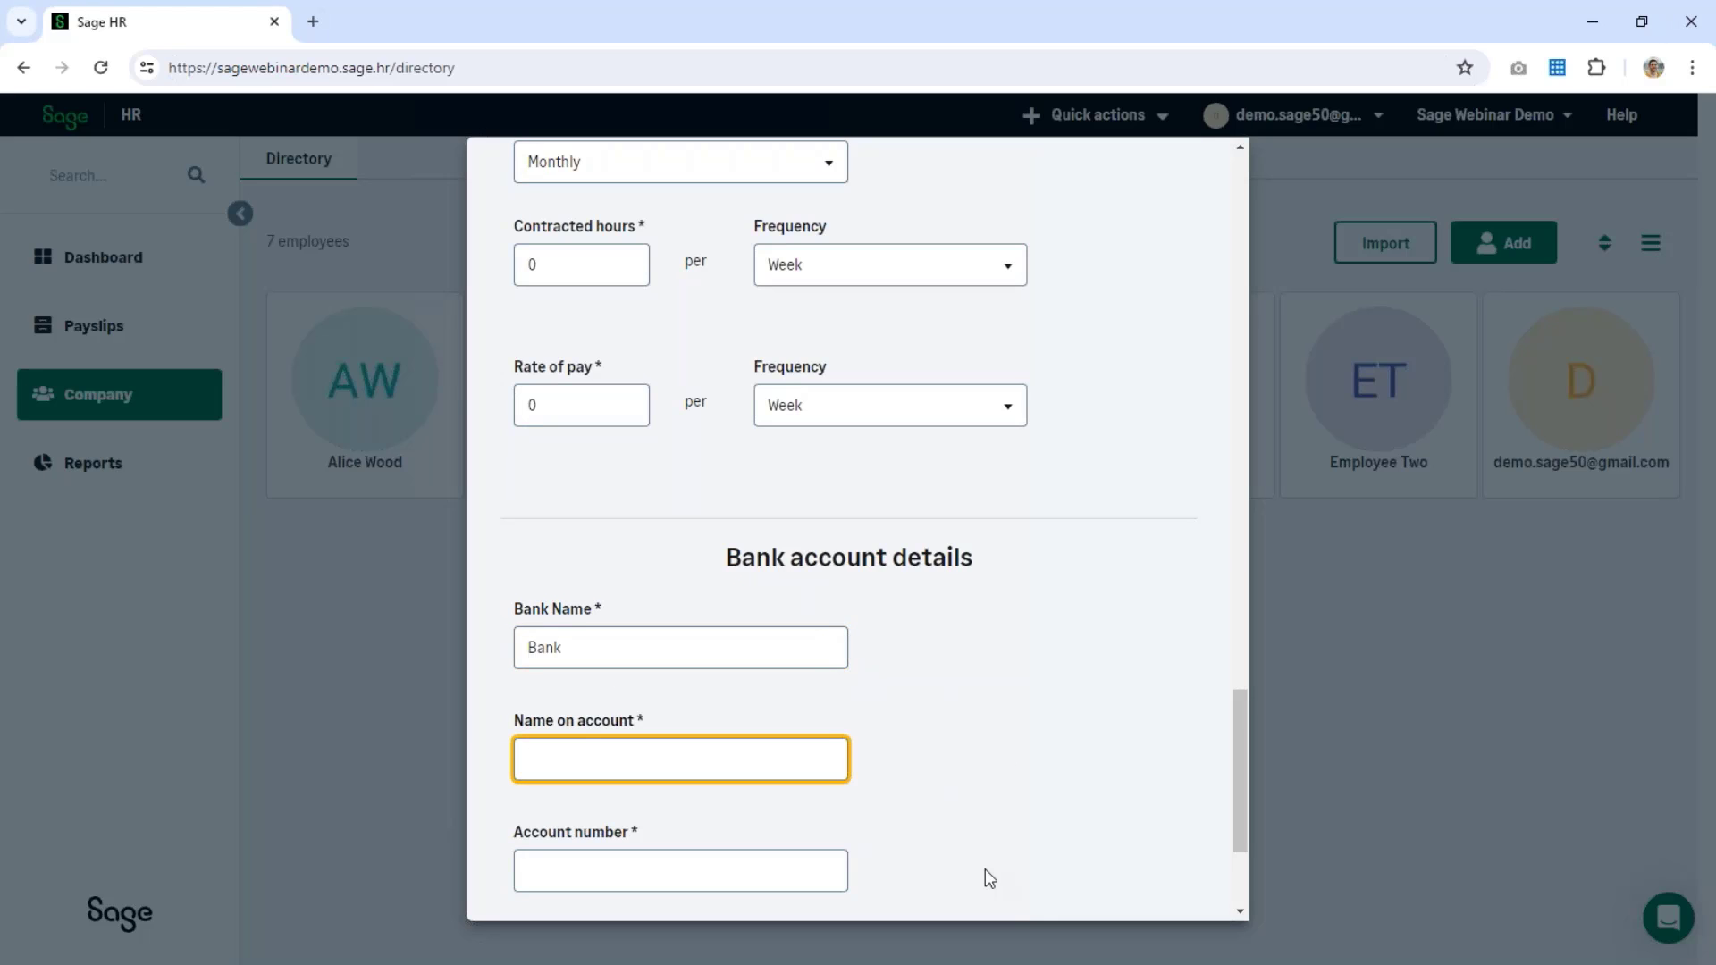
{"action": "type", "text": "E Siz"}
{"action": "key", "text": "BackSpace"}
{"action": "type", "text": "x"}
{"action": "key", "text": "Tab"}
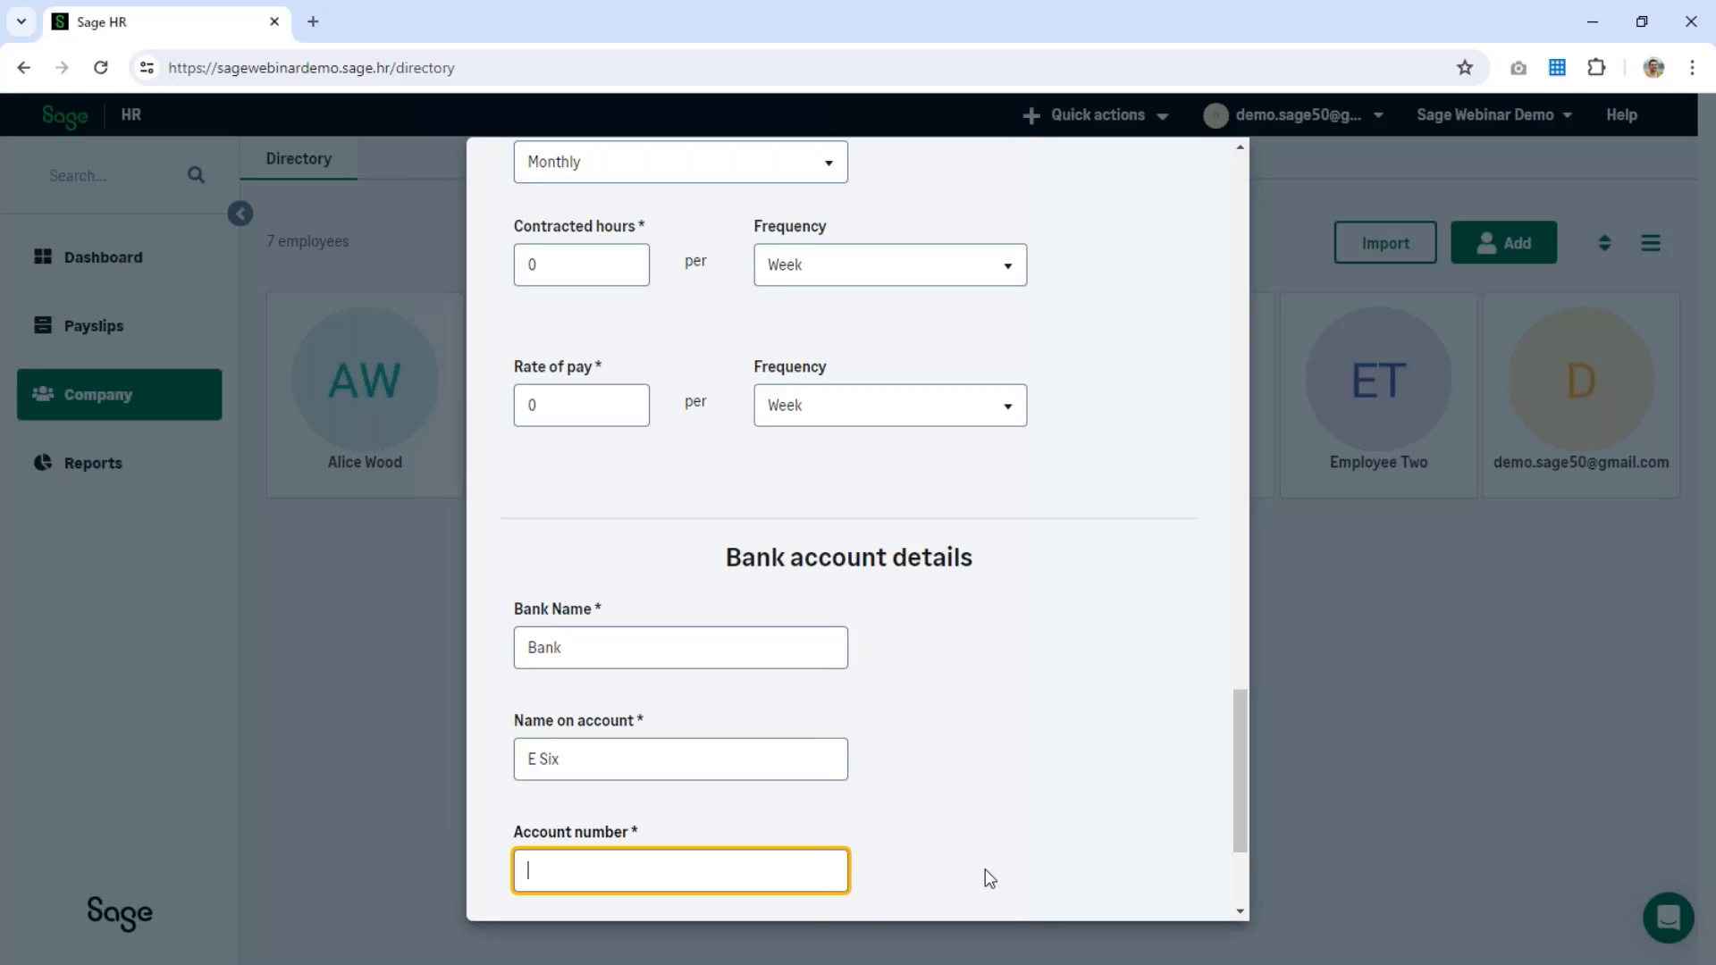
{"action": "type", "text": "111111111"}
{"action": "key", "text": "Tab"}
{"action": "type", "text": "1111"}
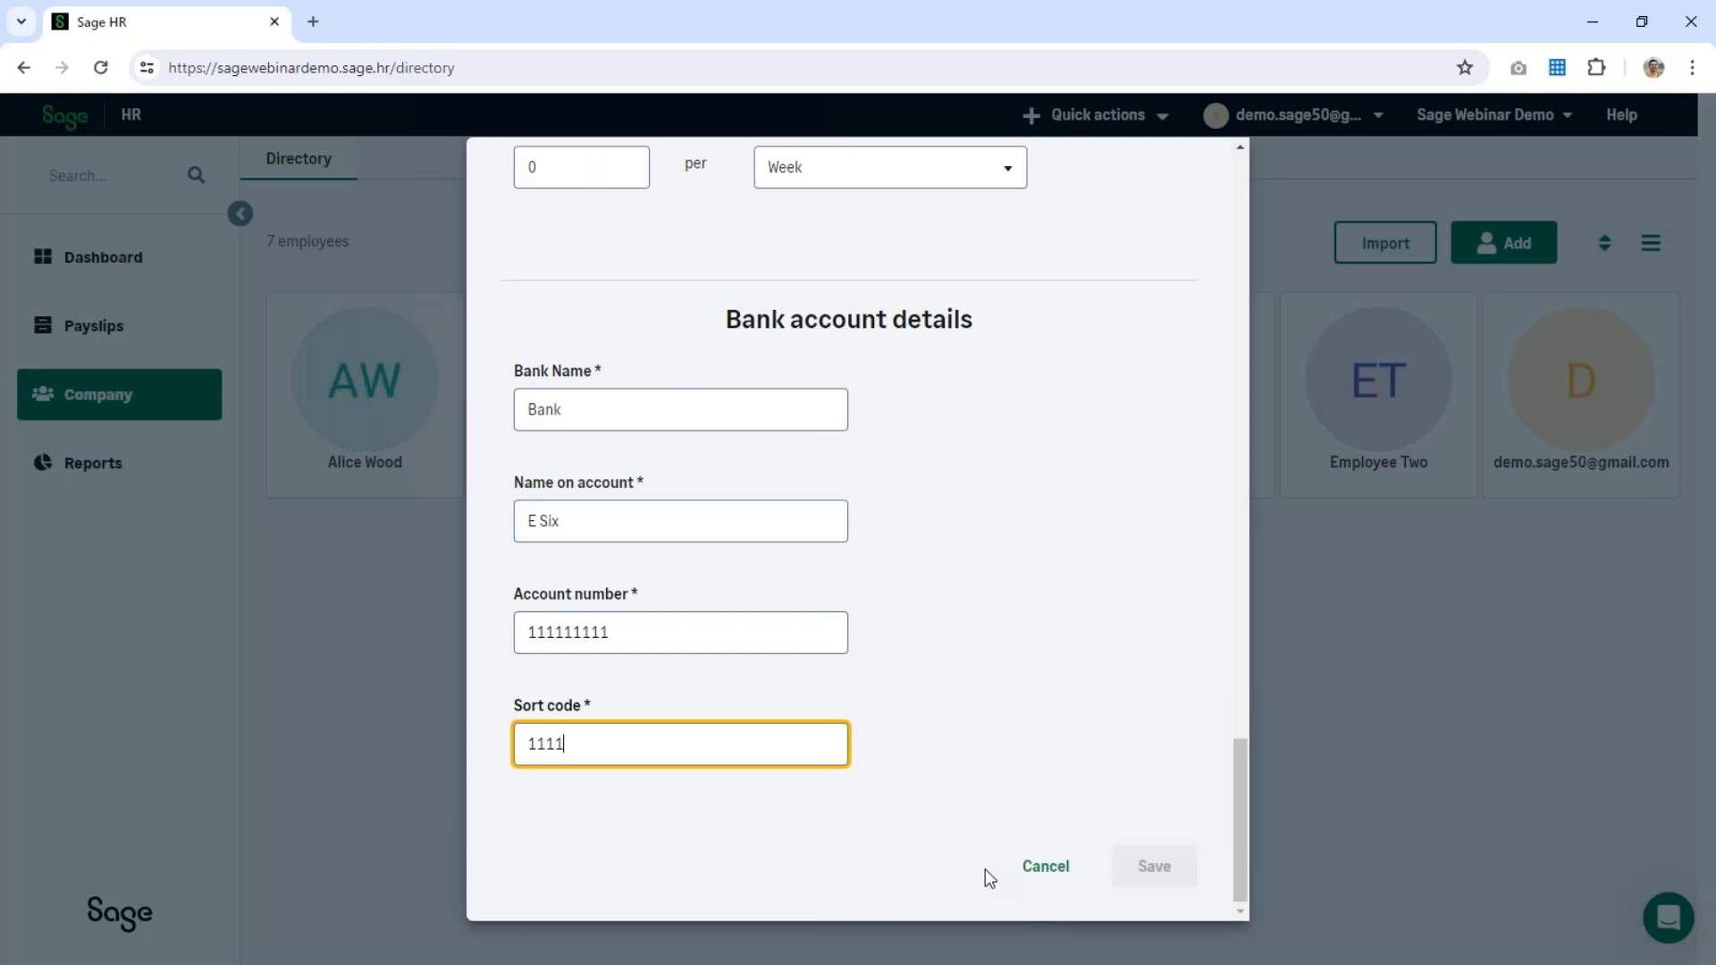
{"action": "type", "text": "11"}
{"action": "left_click", "coordinate": [1083, 837]}
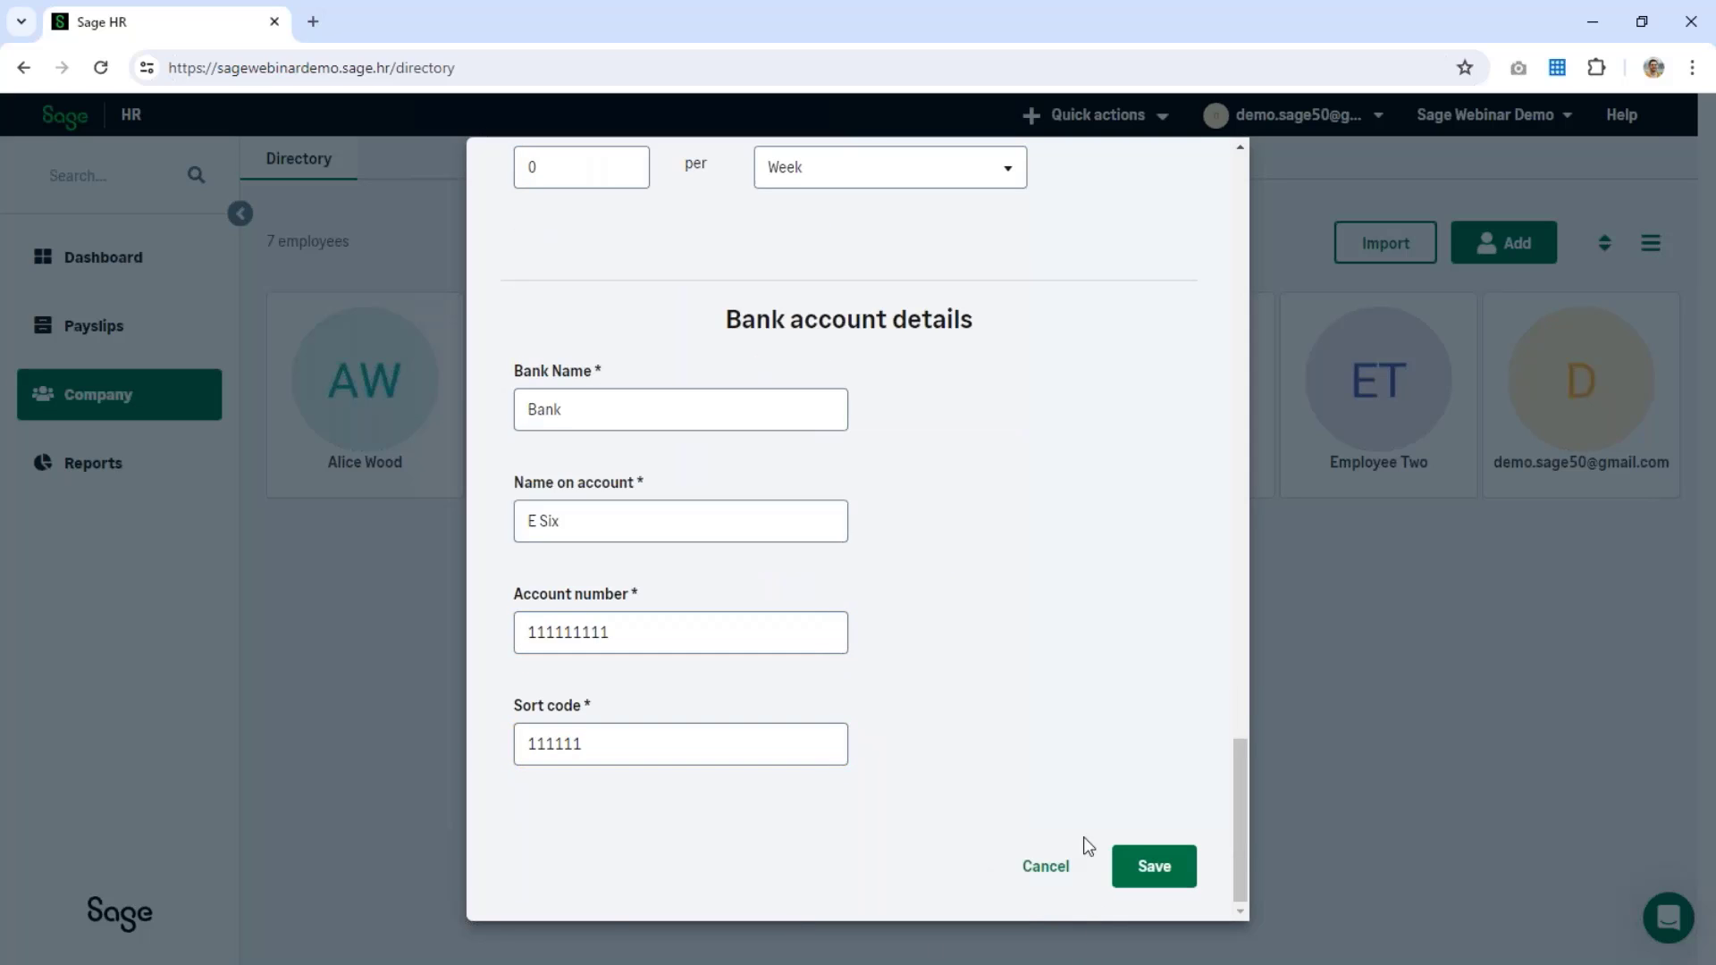
Step: Correct the account number to eight digits and save the new employee
{"action": "left_click", "coordinate": [1169, 871]}
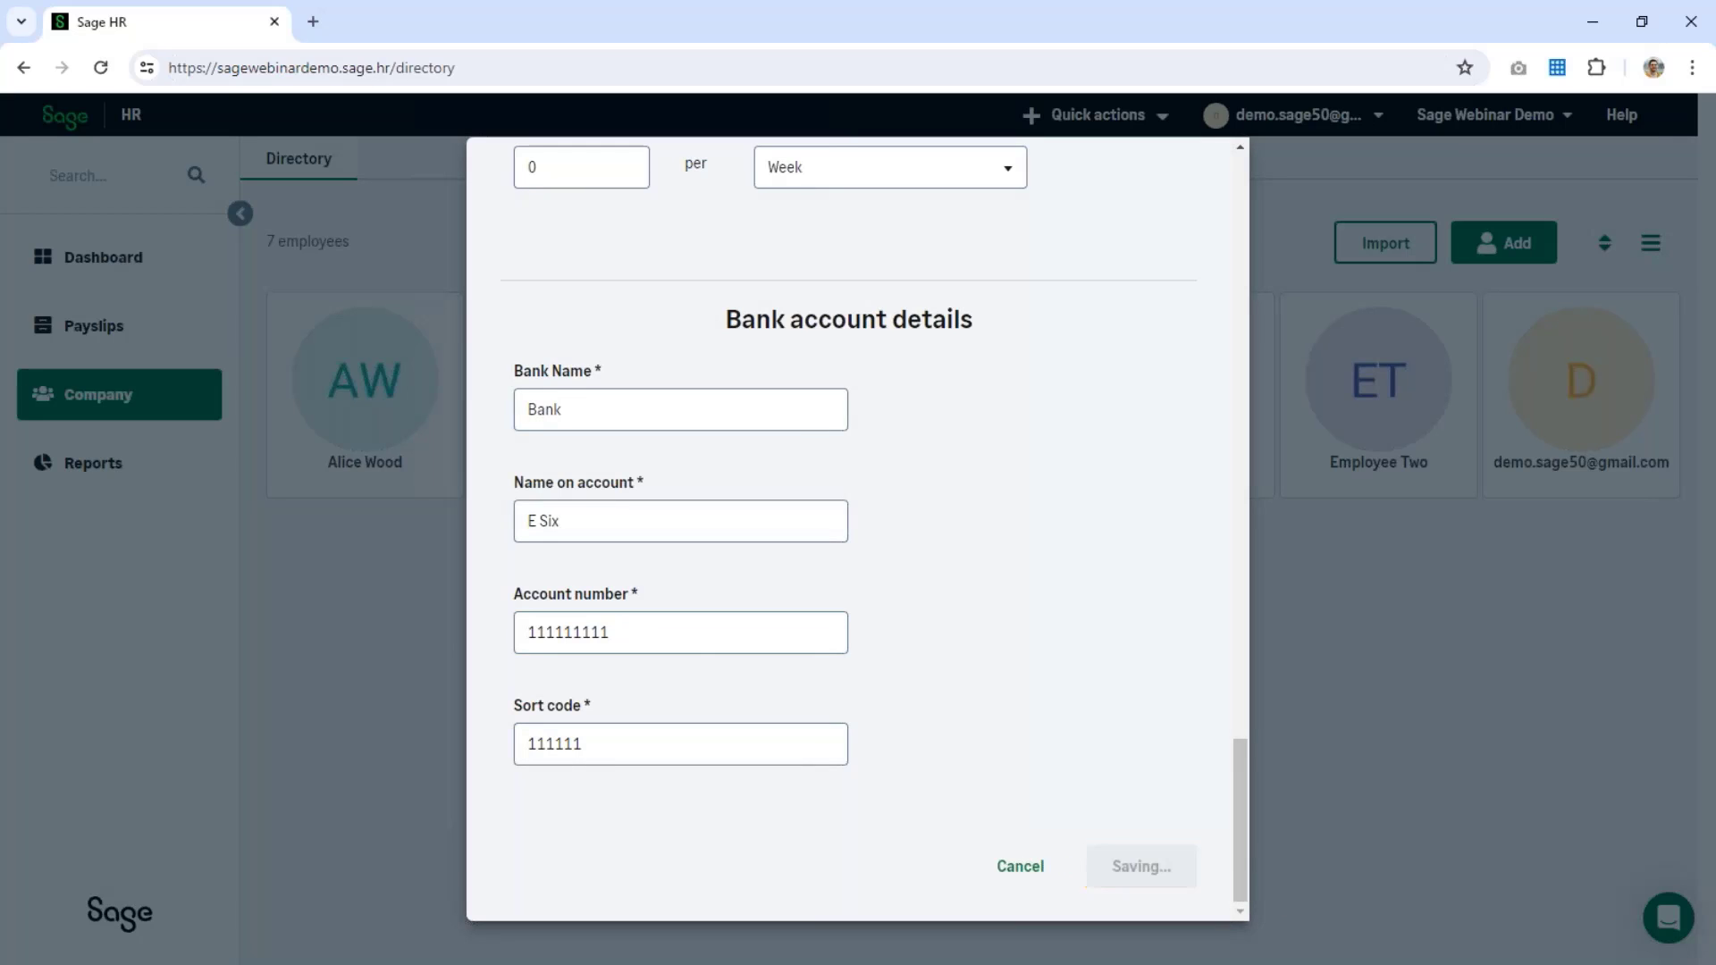
{"action": "left_click", "coordinate": [668, 626]}
{"action": "type", "text": "1"}
{"action": "left_click", "coordinate": [1141, 872]}
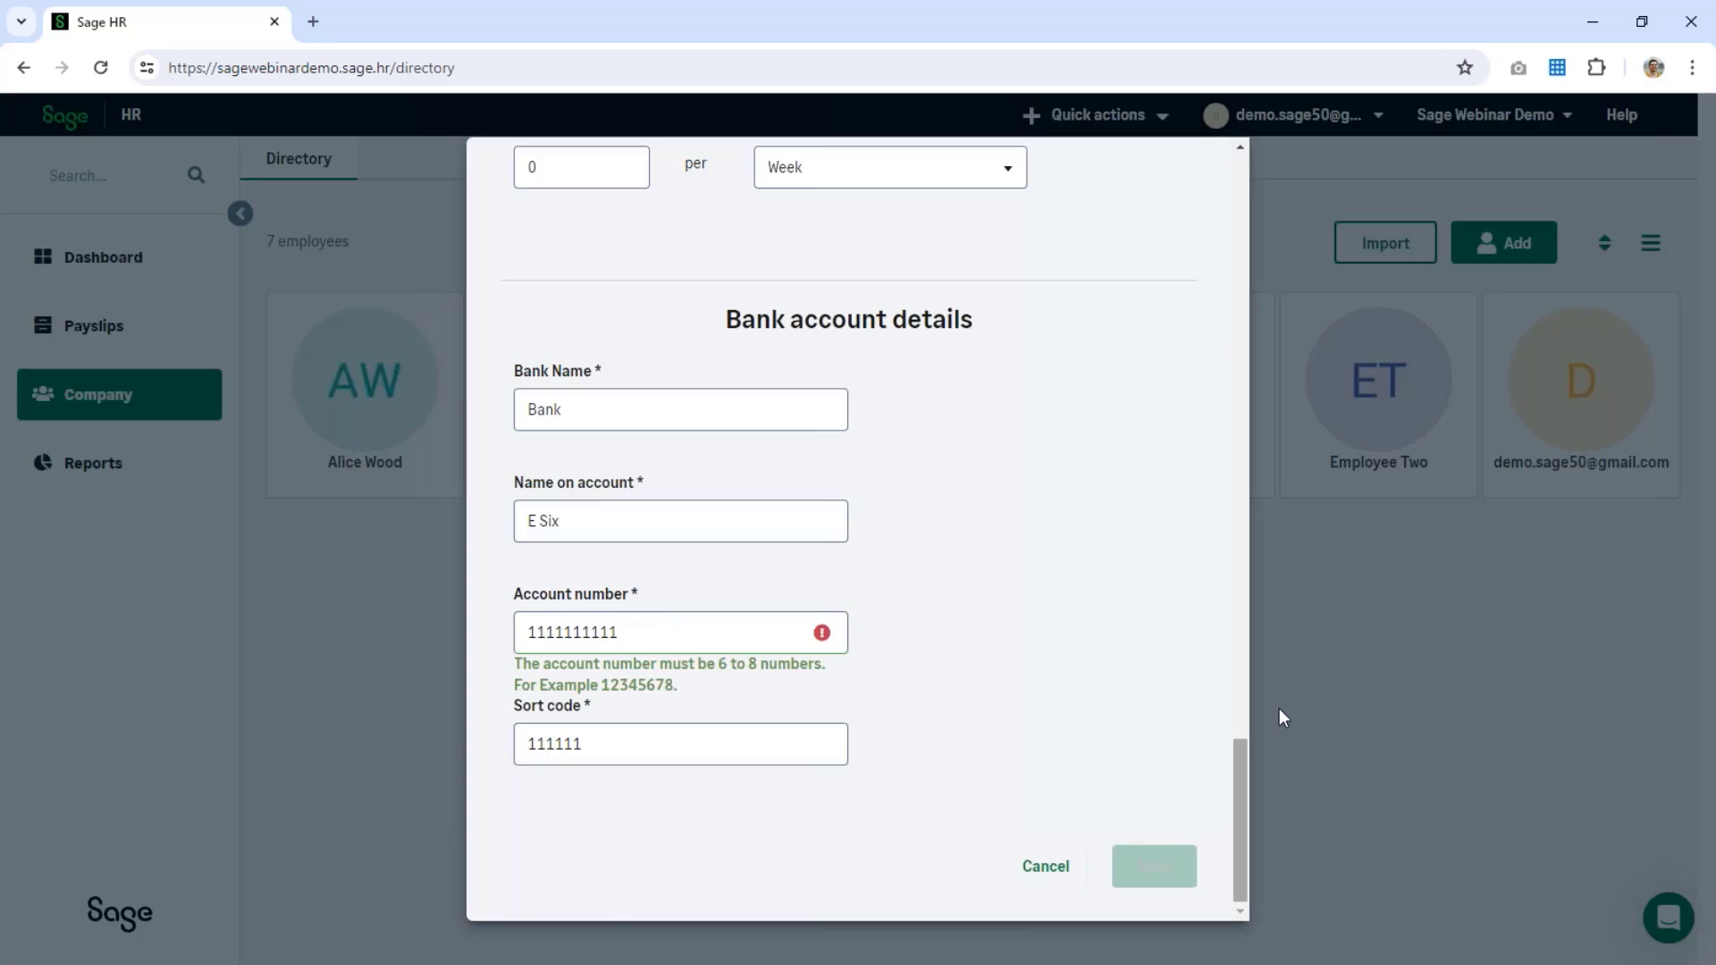
{"action": "key", "text": "BackSpace"}
{"action": "key", "text": "BackSpace"}
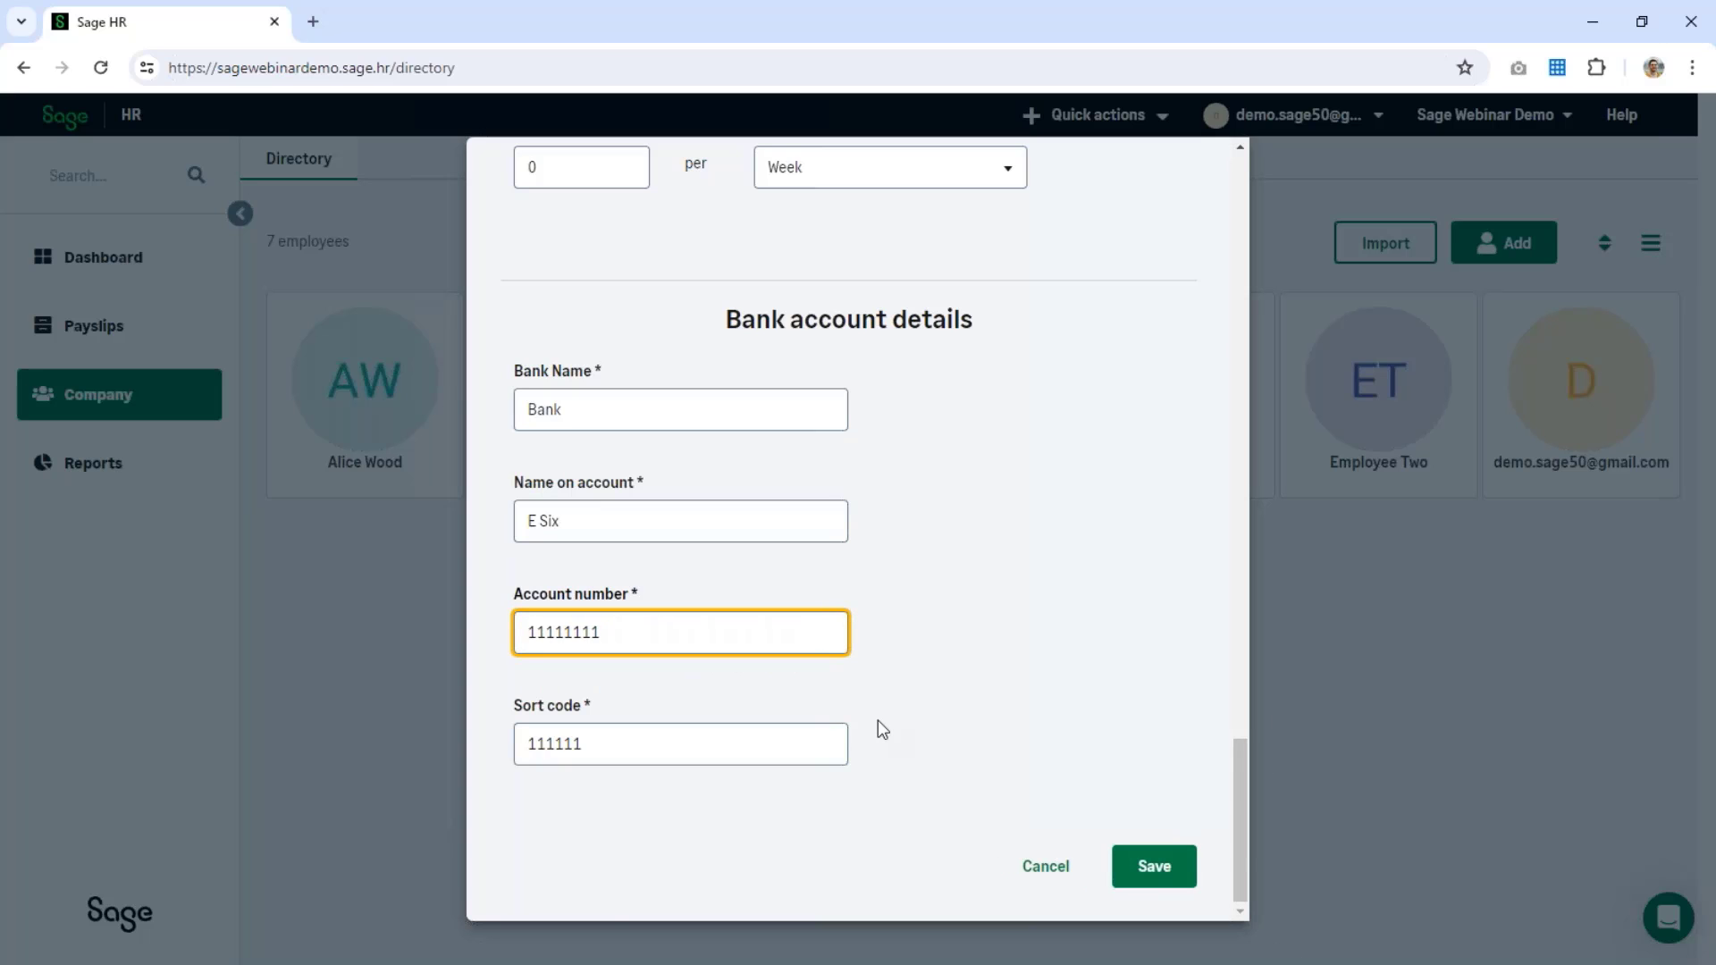
{"action": "left_click", "coordinate": [1157, 872]}
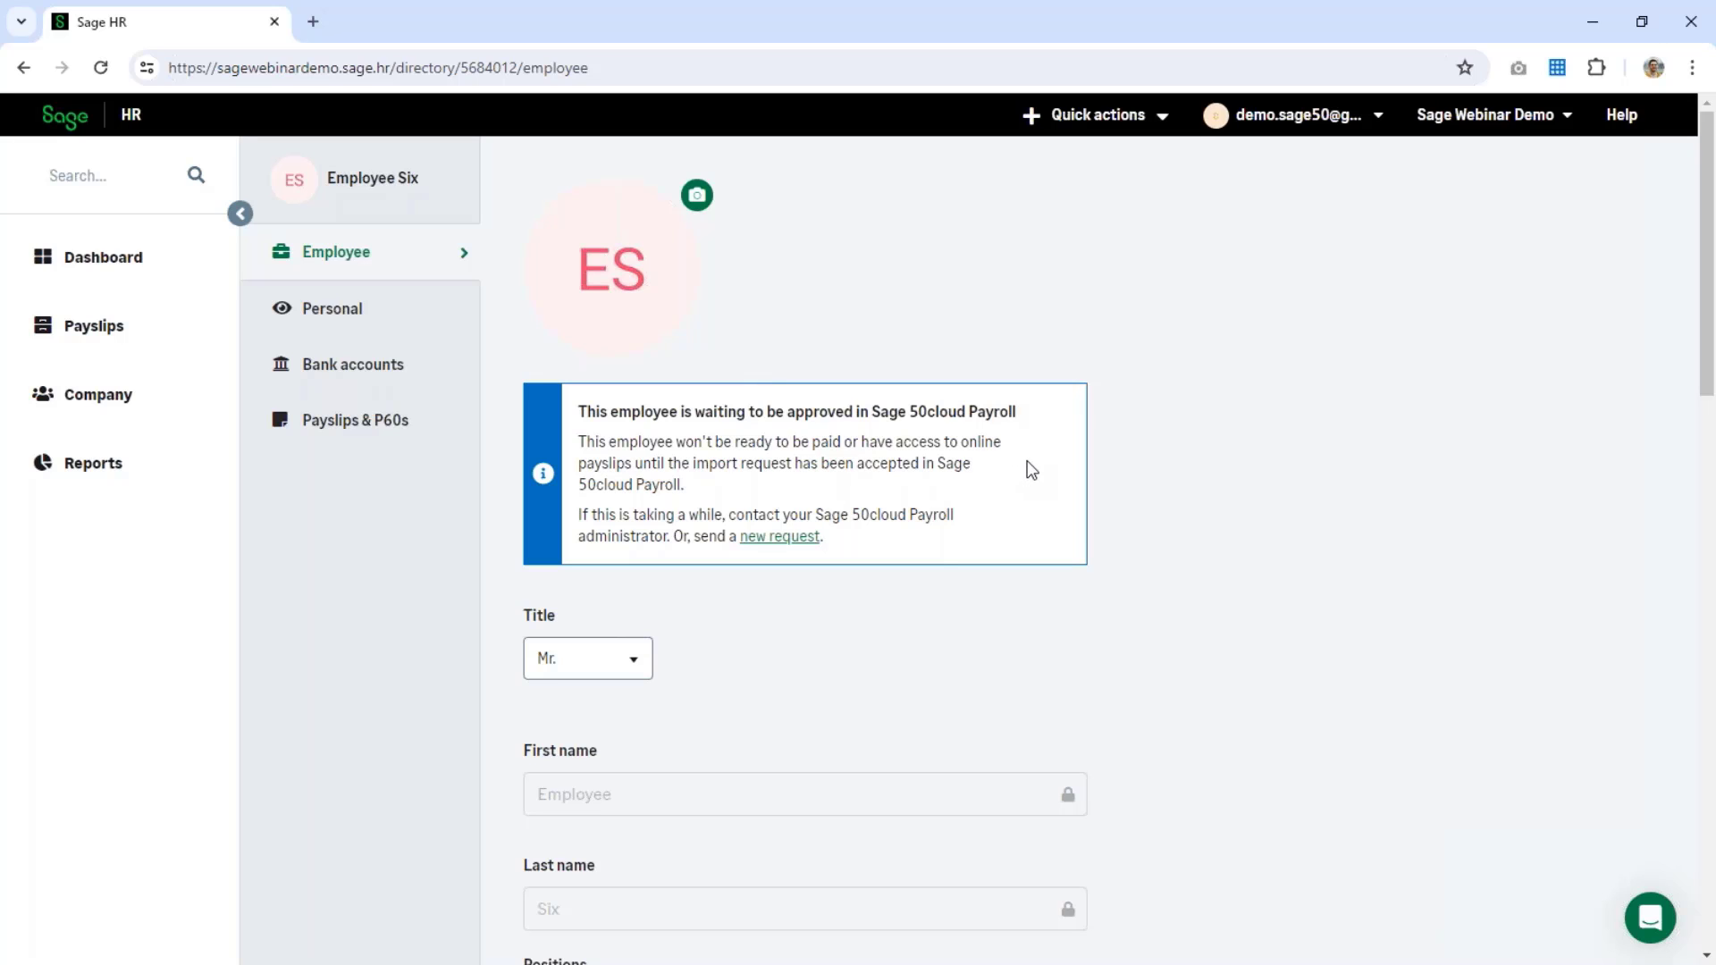
{"action": "scroll", "coordinate": [1027, 465], "scroll_direction": "down", "scroll_amount": 18}
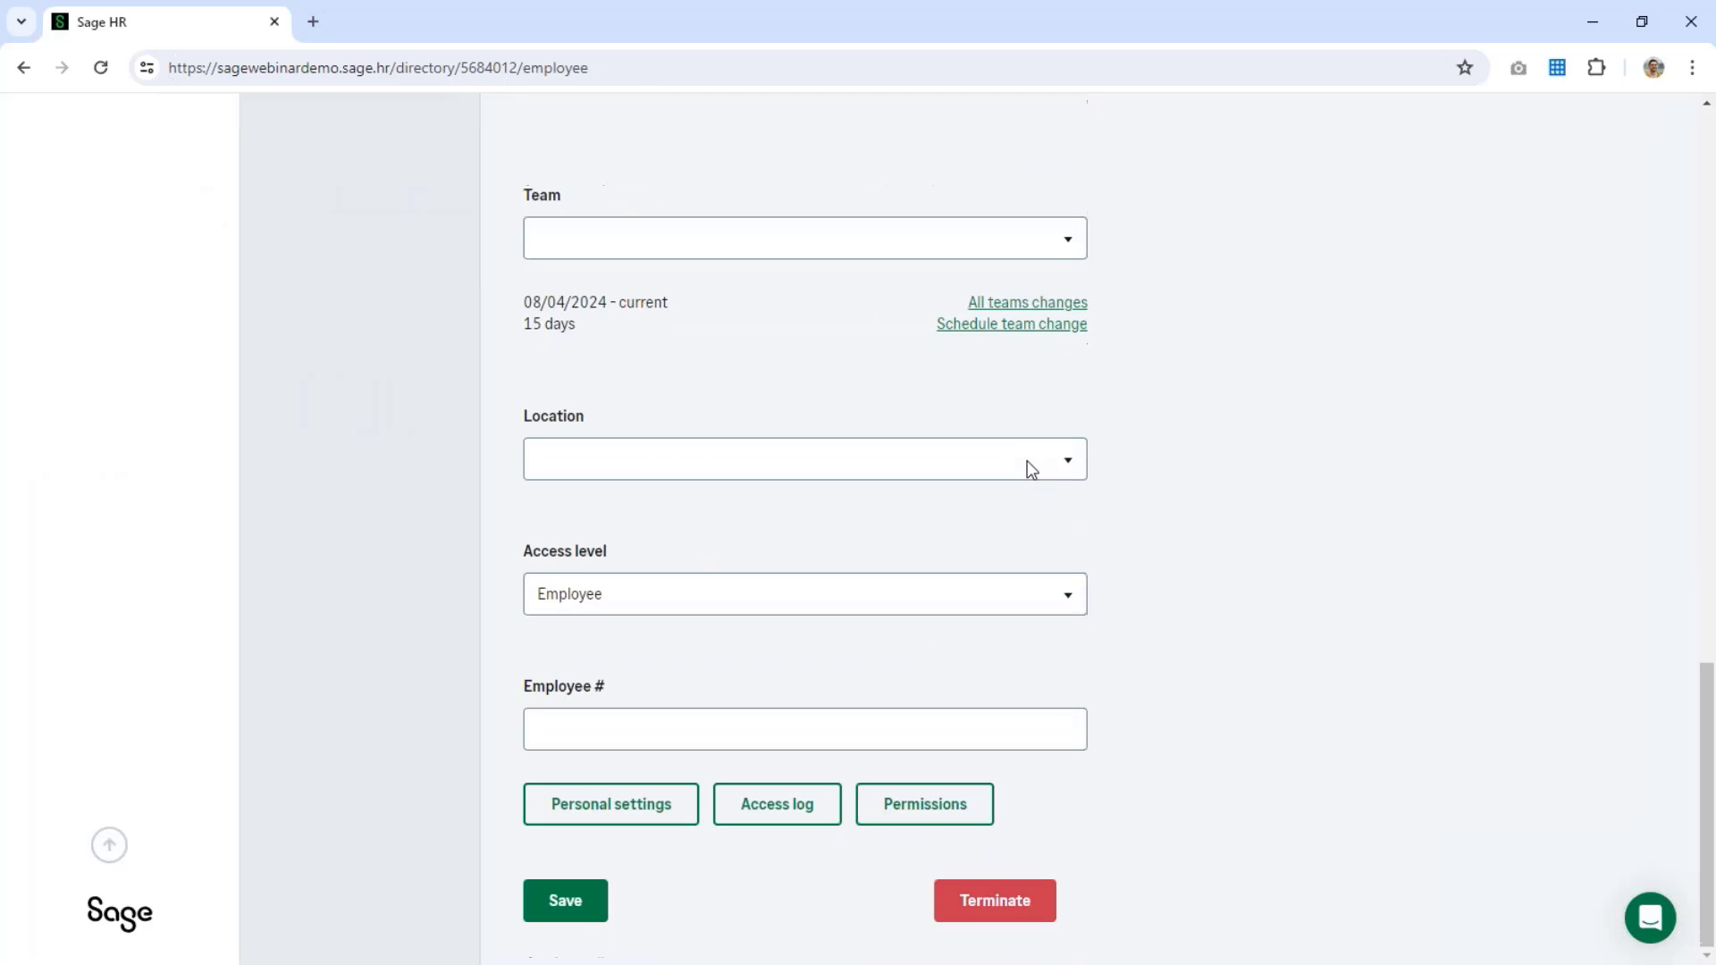
{"action": "left_click", "coordinate": [597, 899]}
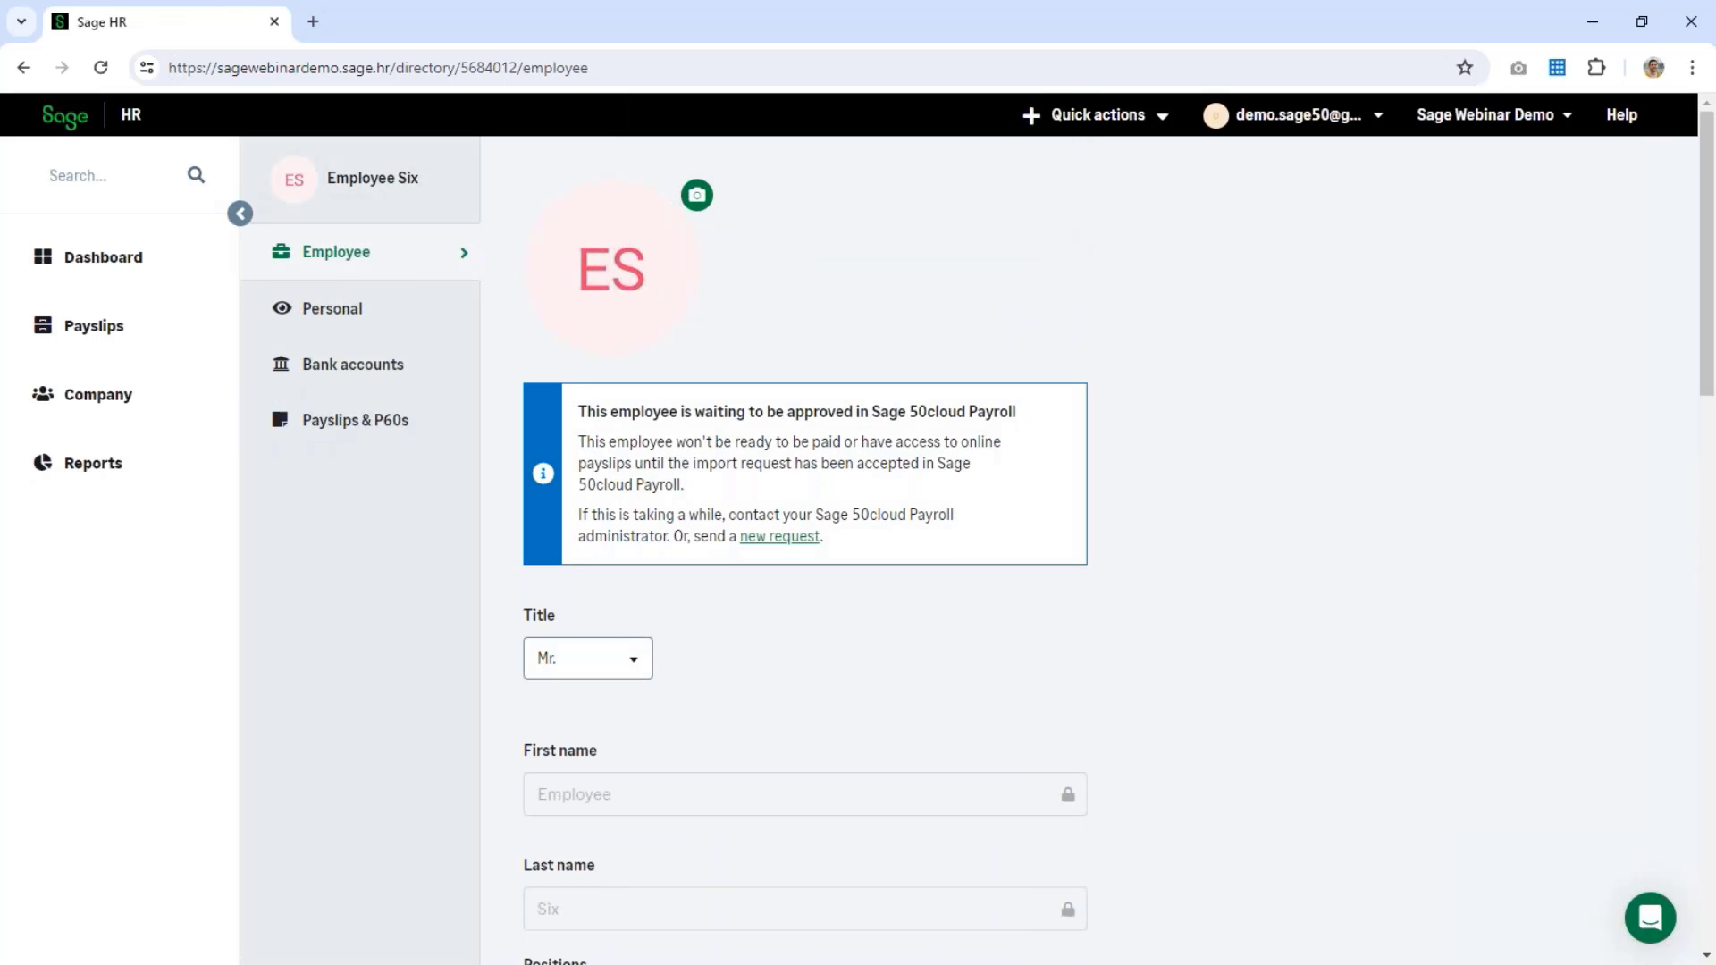
{"action": "left_click", "coordinate": [87, 409]}
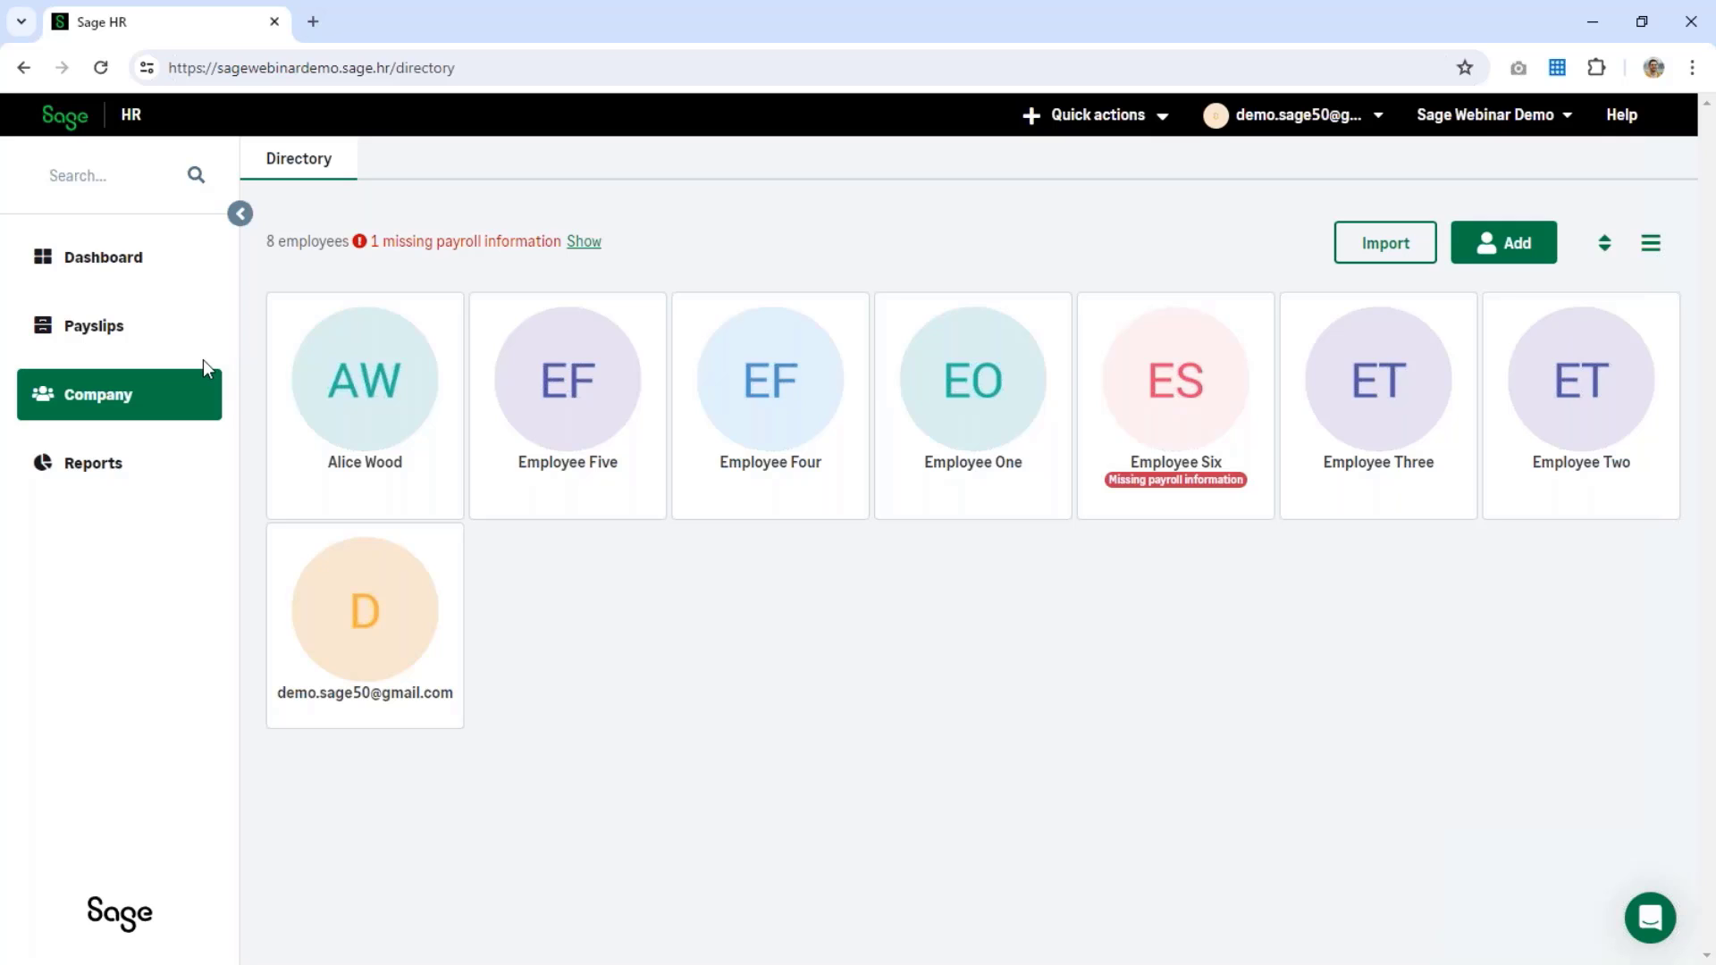
Step: Terminate Employee Five with last working day 19 April 2024, reason New job, comment 'test'
{"action": "left_click", "coordinate": [605, 487]}
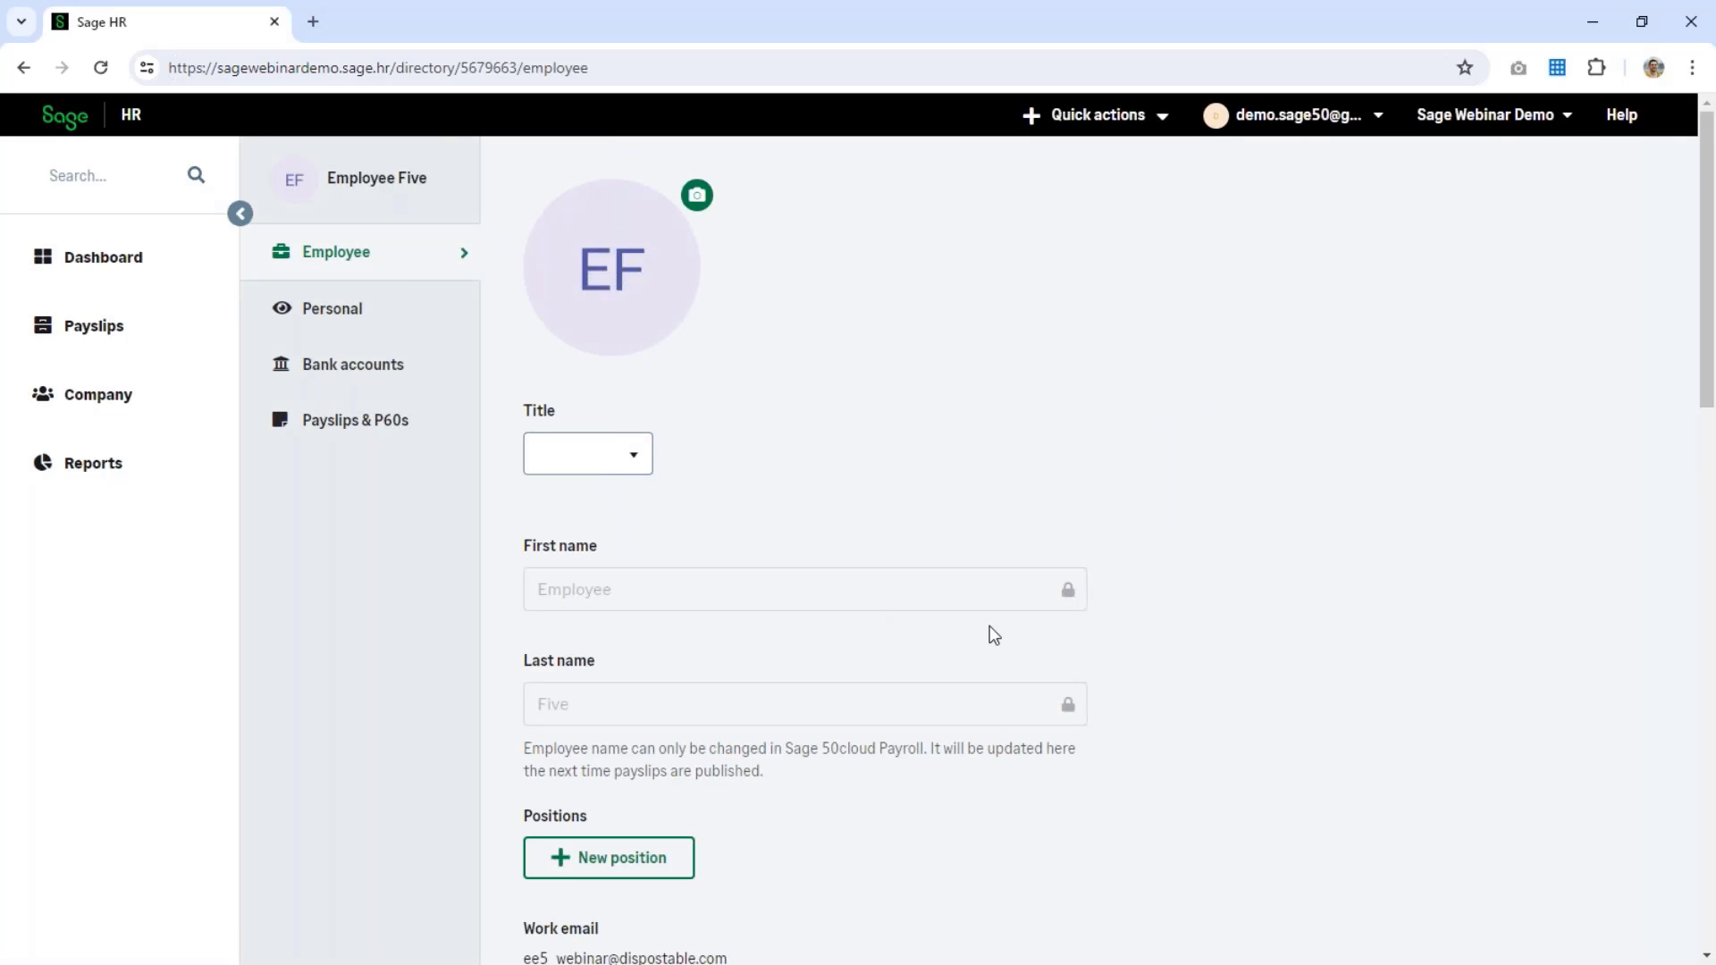
{"action": "scroll", "coordinate": [989, 630], "scroll_direction": "down", "scroll_amount": 6}
{"action": "scroll", "coordinate": [990, 630], "scroll_direction": "down", "scroll_amount": 12}
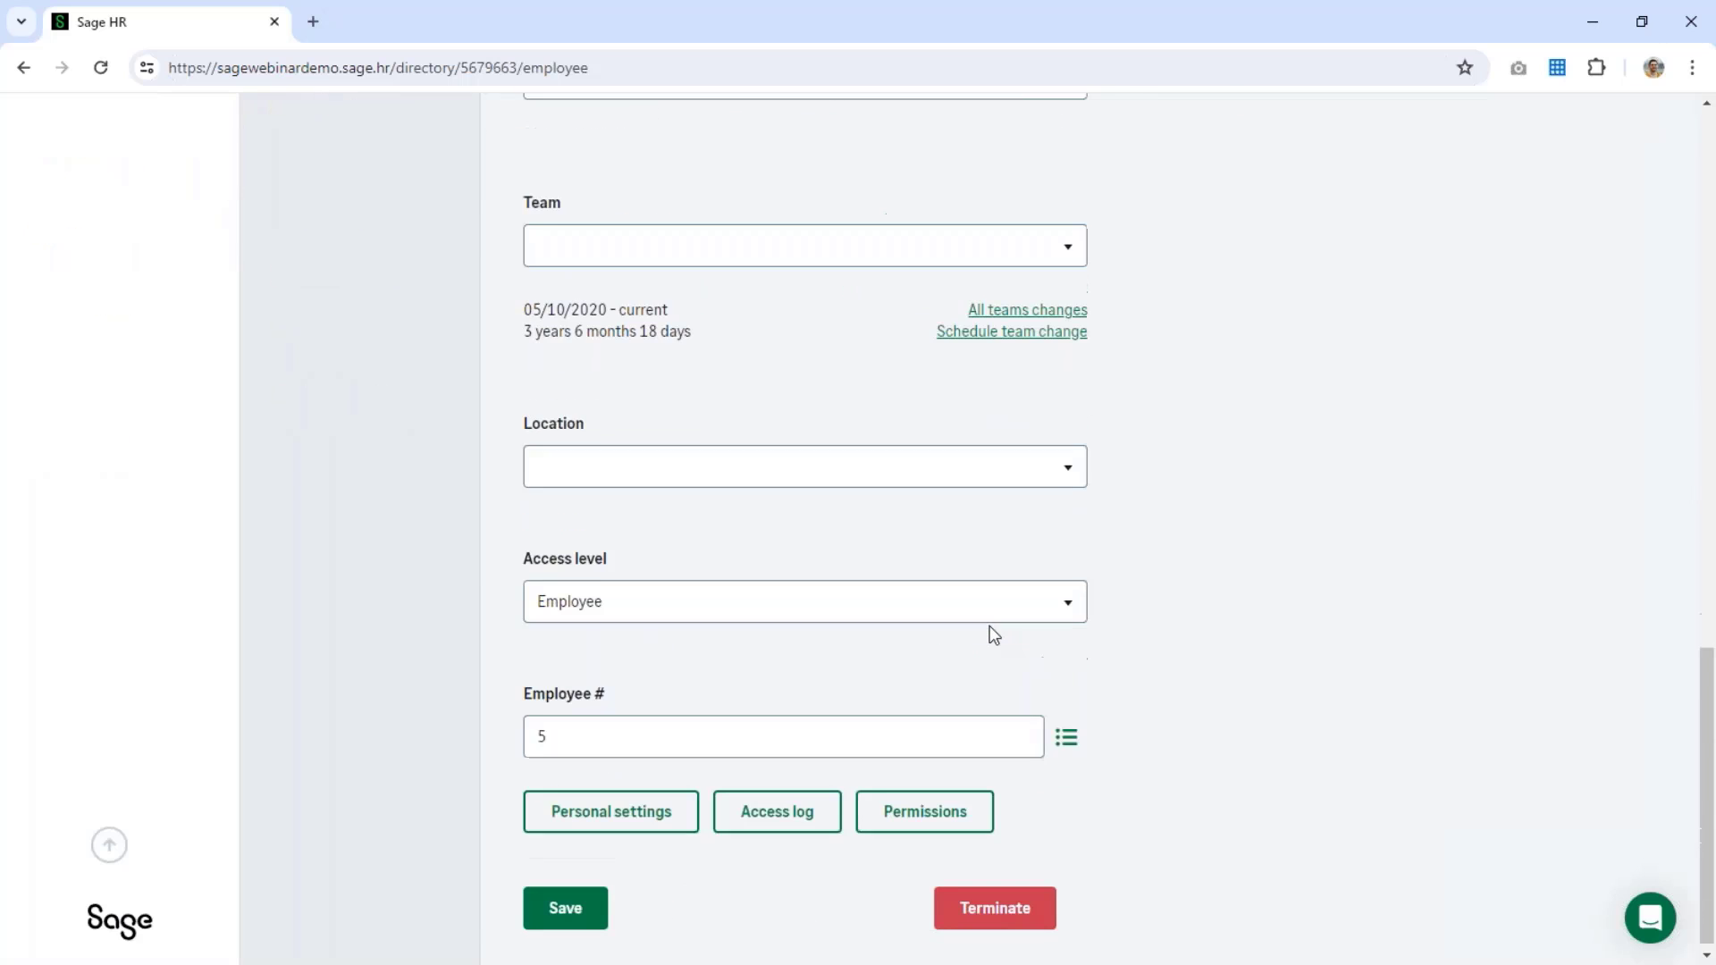
{"action": "left_click", "coordinate": [1004, 920]}
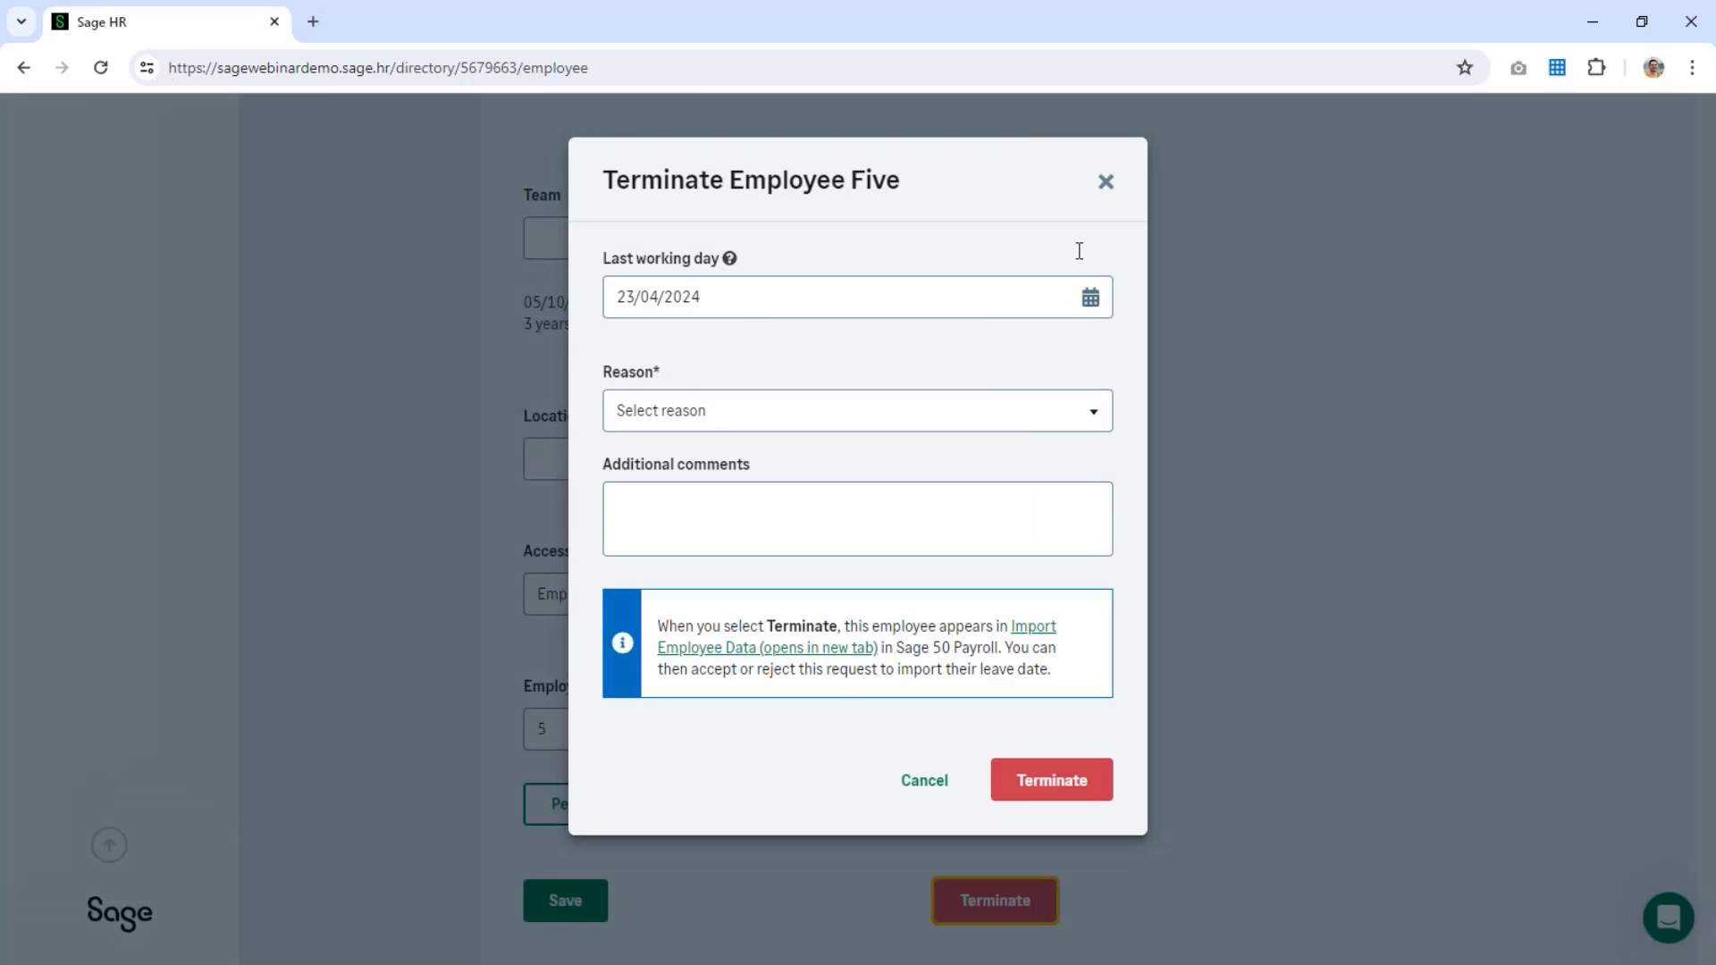
{"action": "left_click", "coordinate": [1089, 297]}
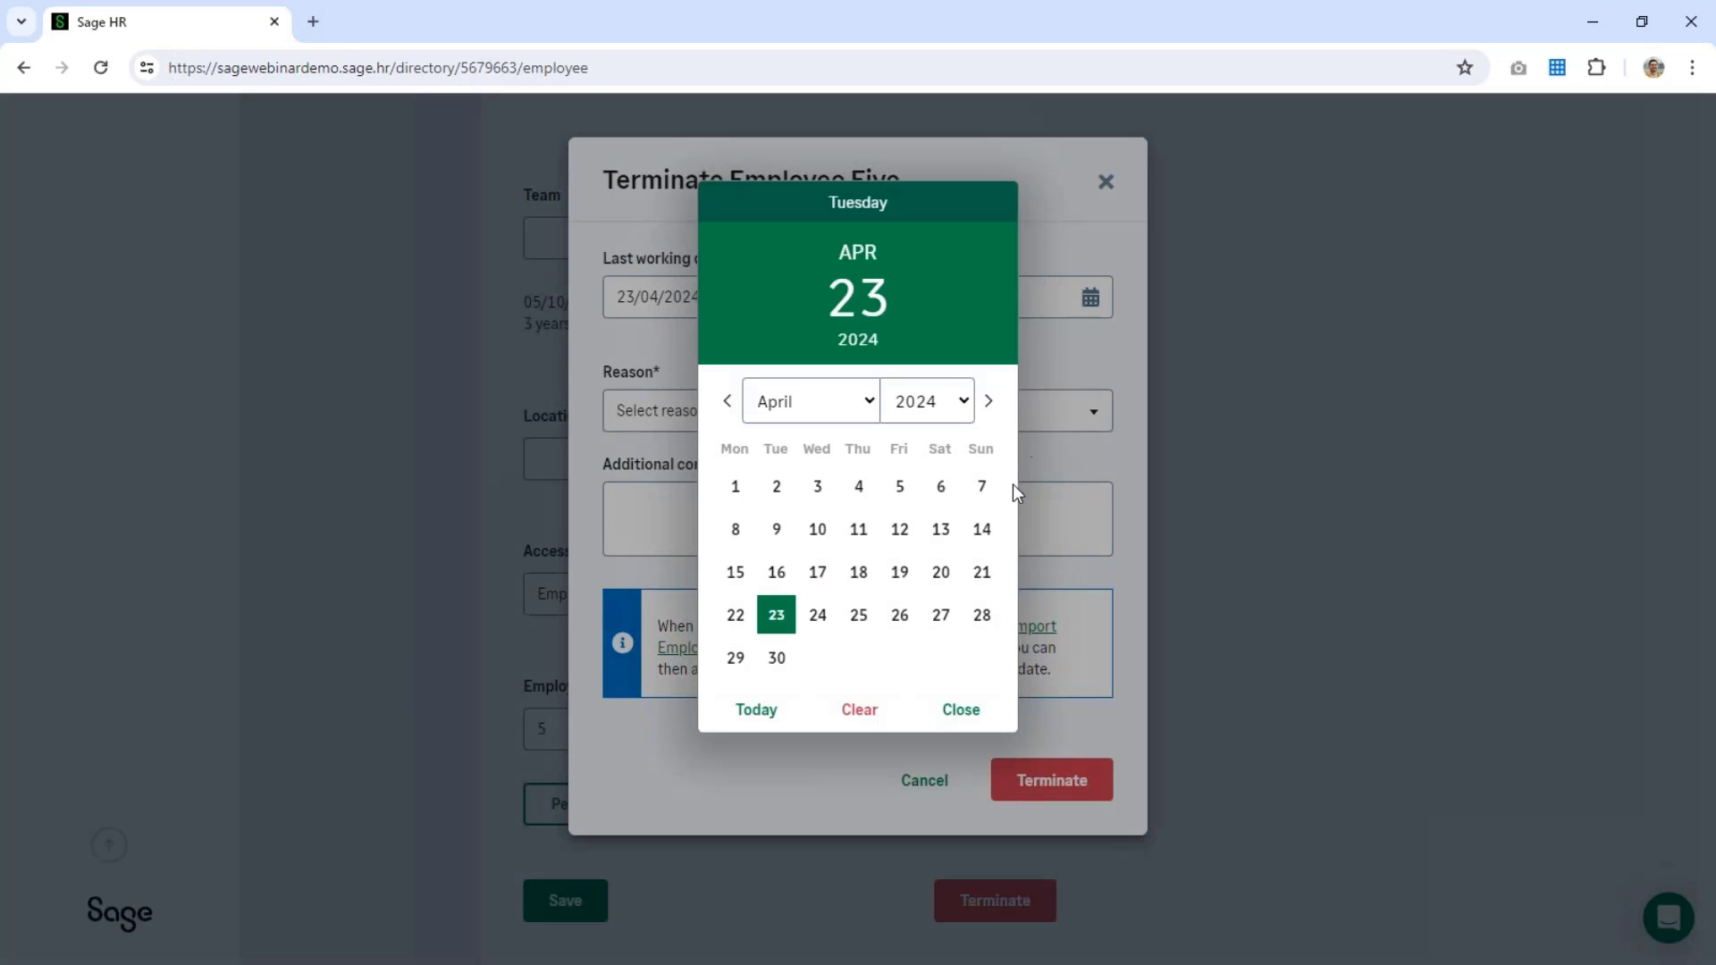
{"action": "left_click", "coordinate": [898, 572]}
{"action": "left_click", "coordinate": [703, 415]}
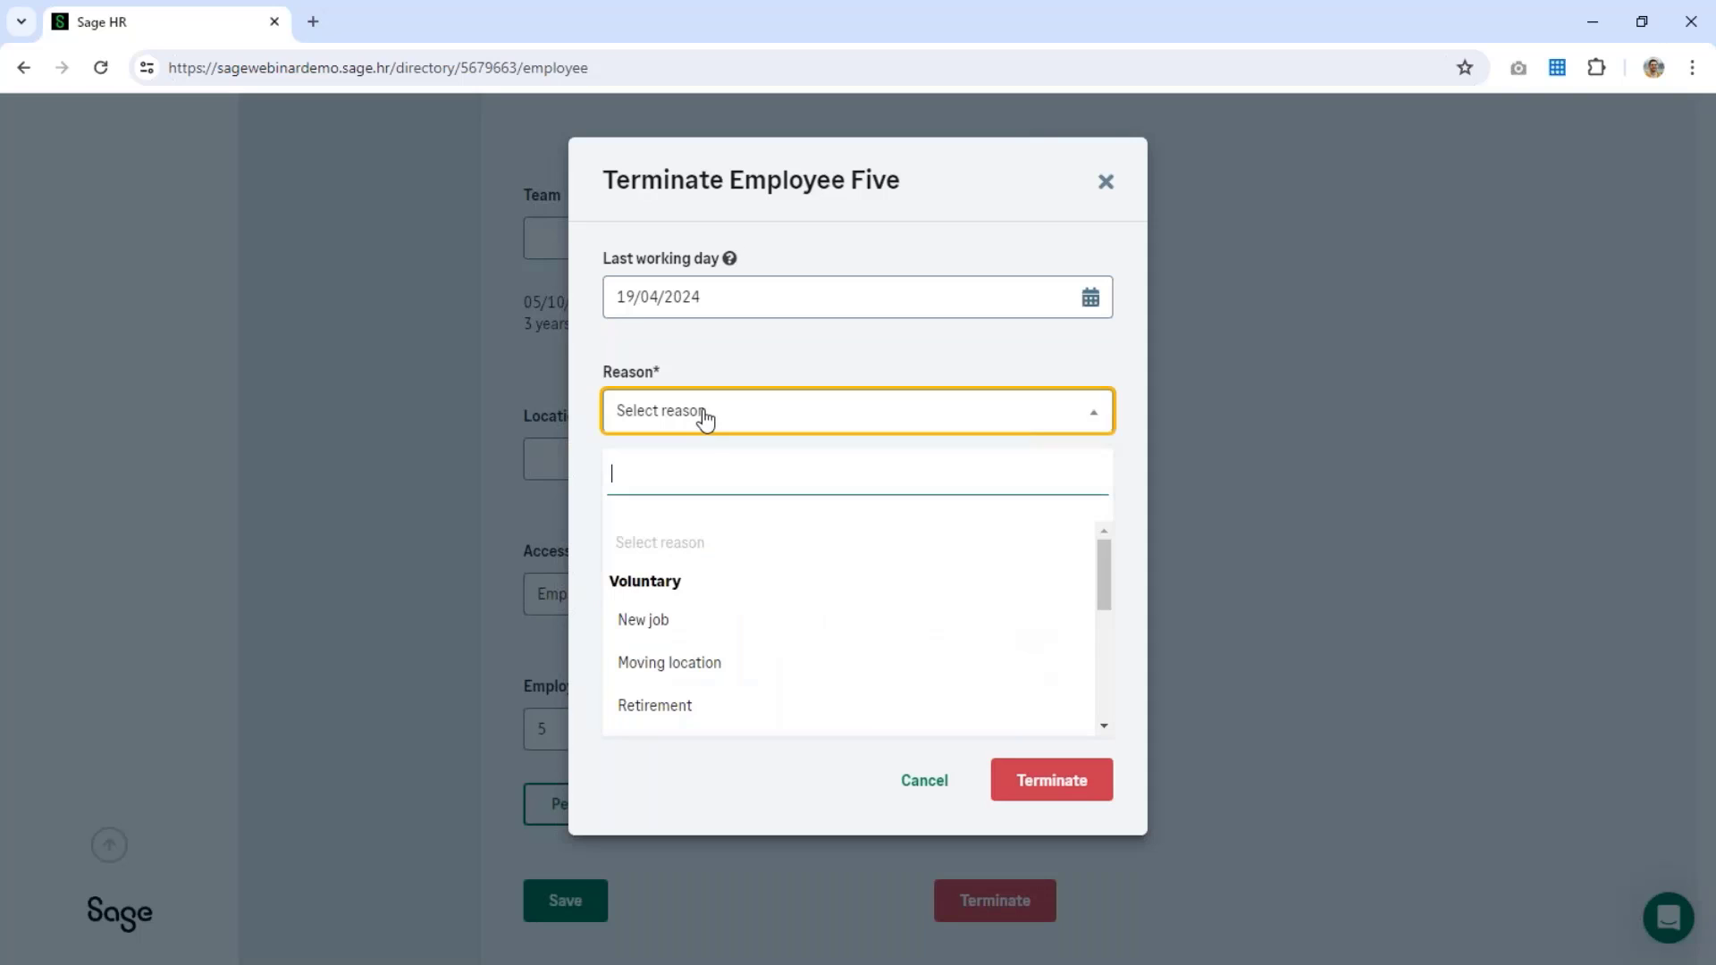
{"action": "left_click", "coordinate": [747, 621]}
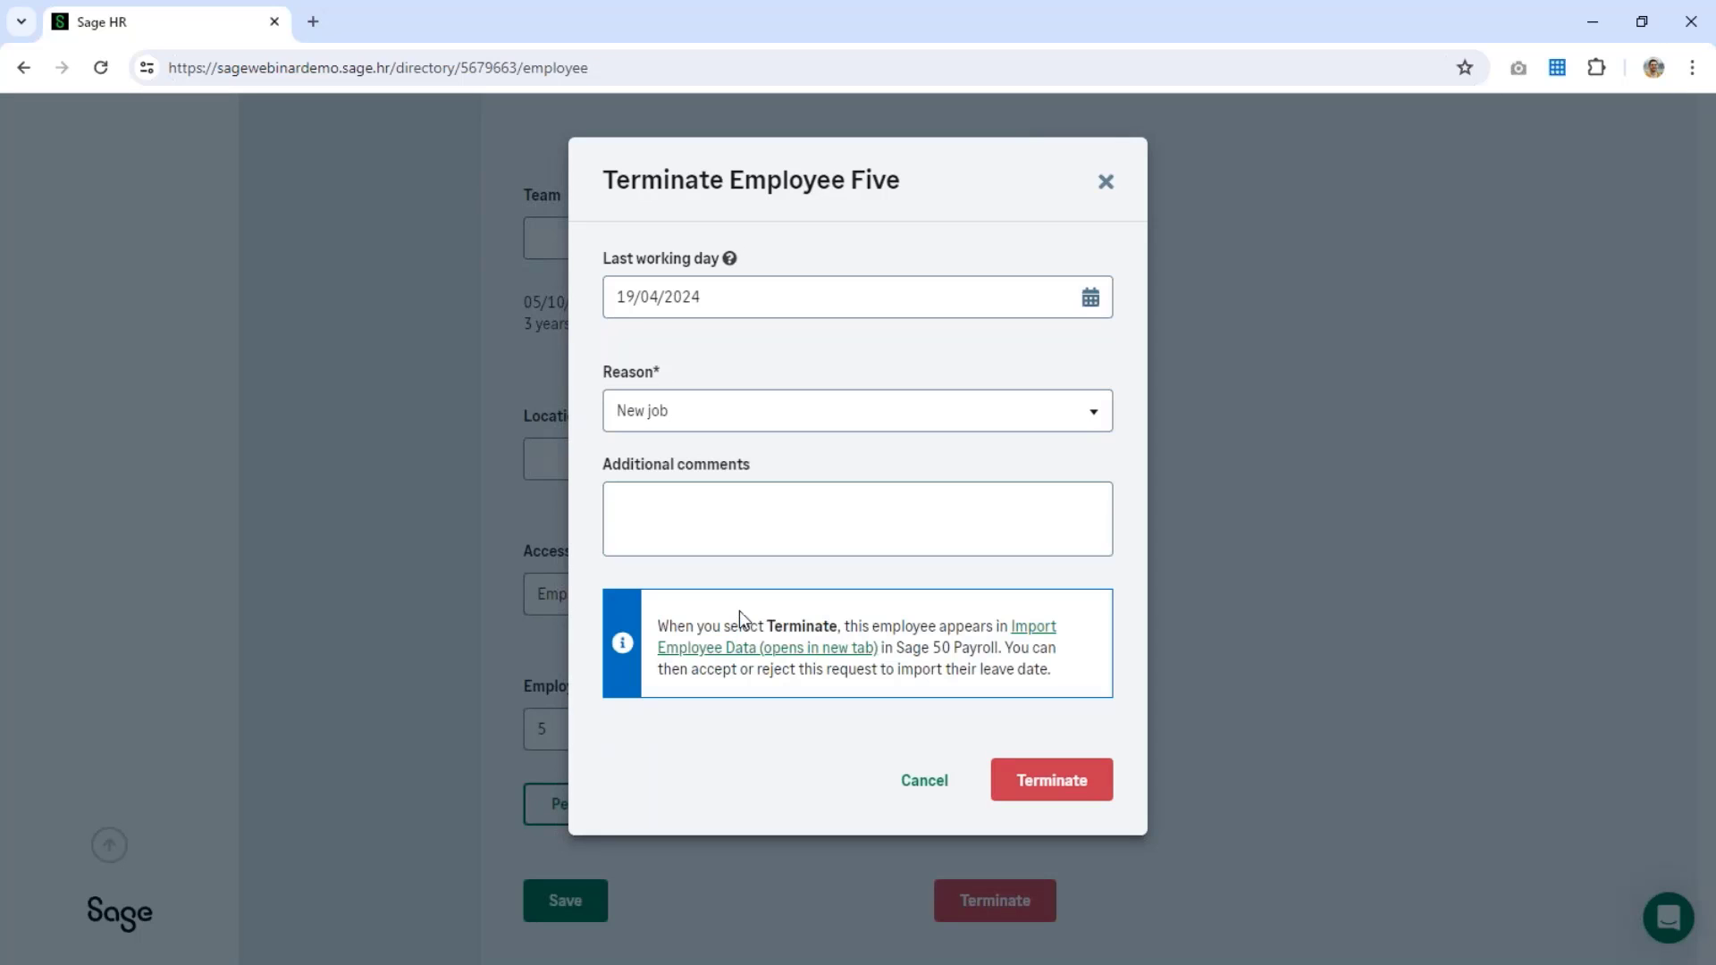
{"action": "left_click", "coordinate": [701, 524]}
{"action": "type", "text": "test"}
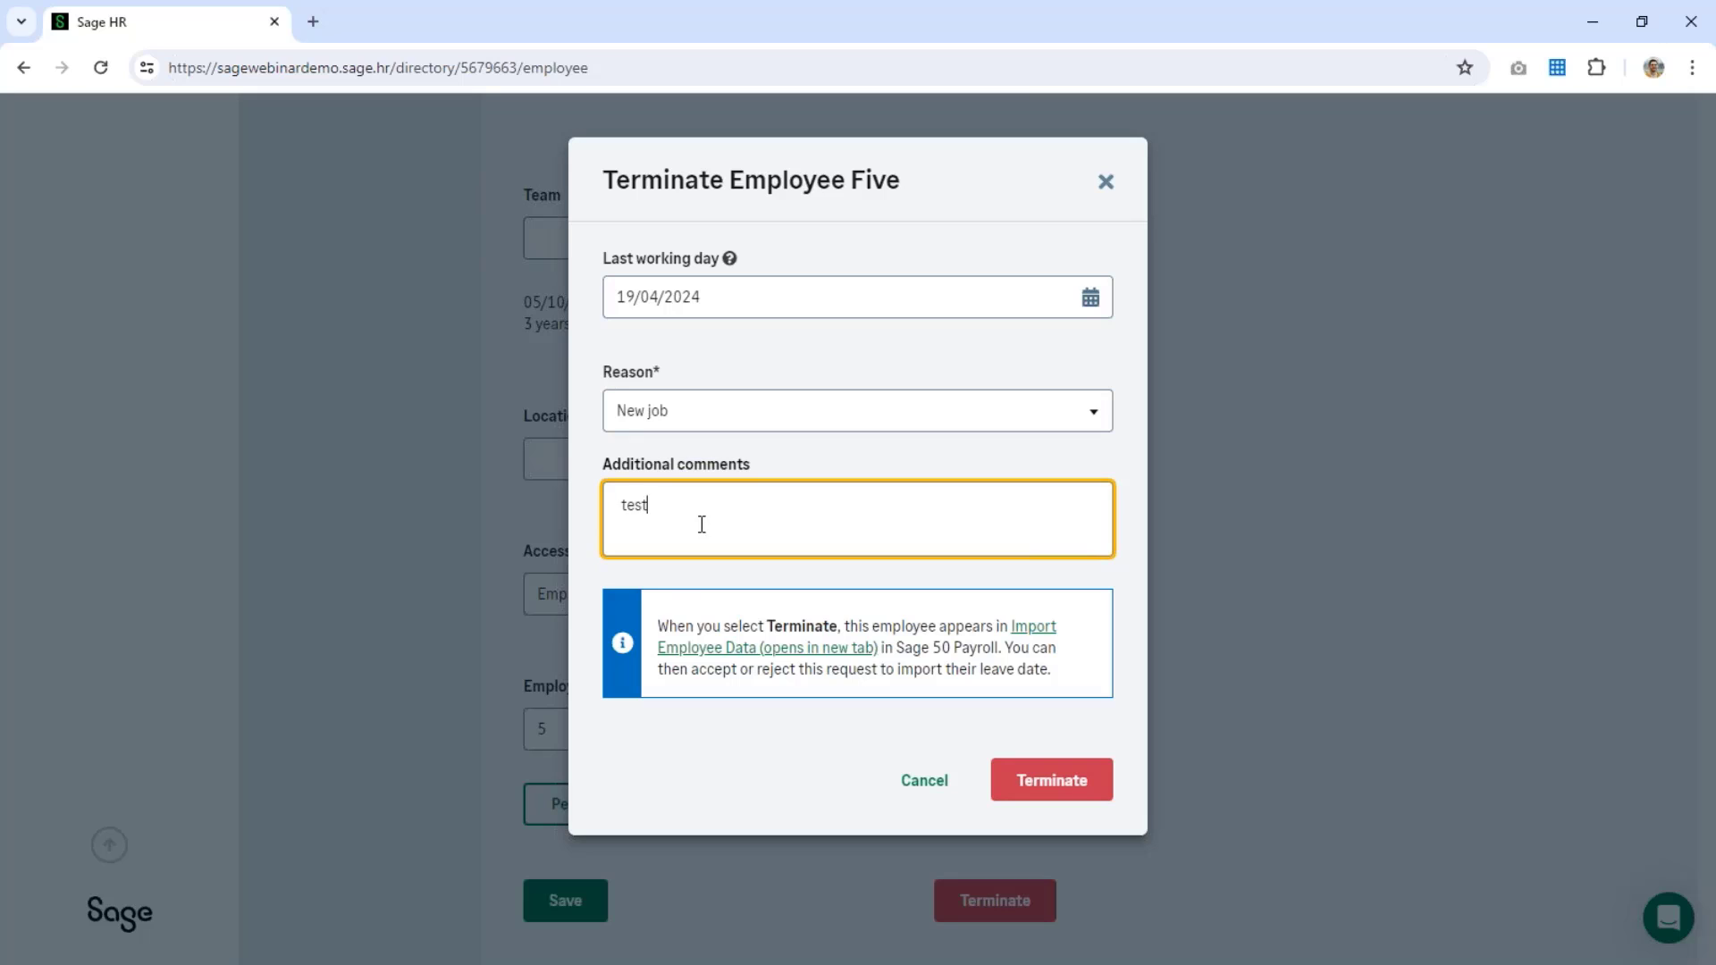
{"action": "left_click", "coordinate": [1051, 790]}
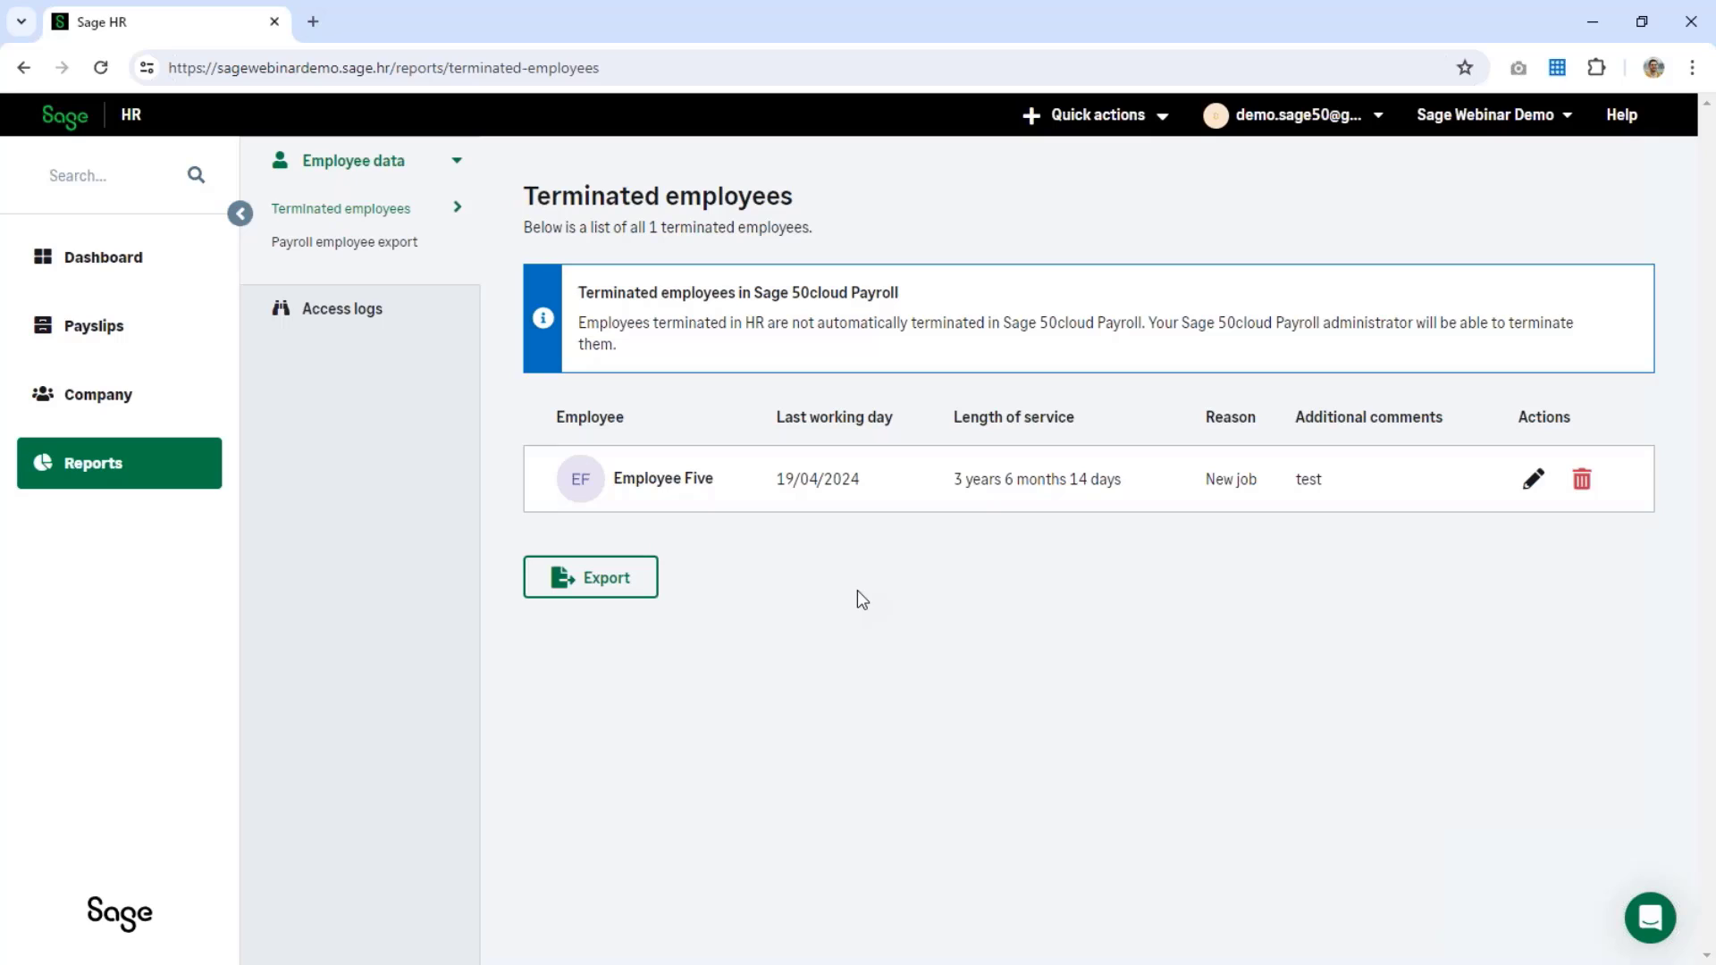
{"action": "left_click", "coordinate": [161, 404]}
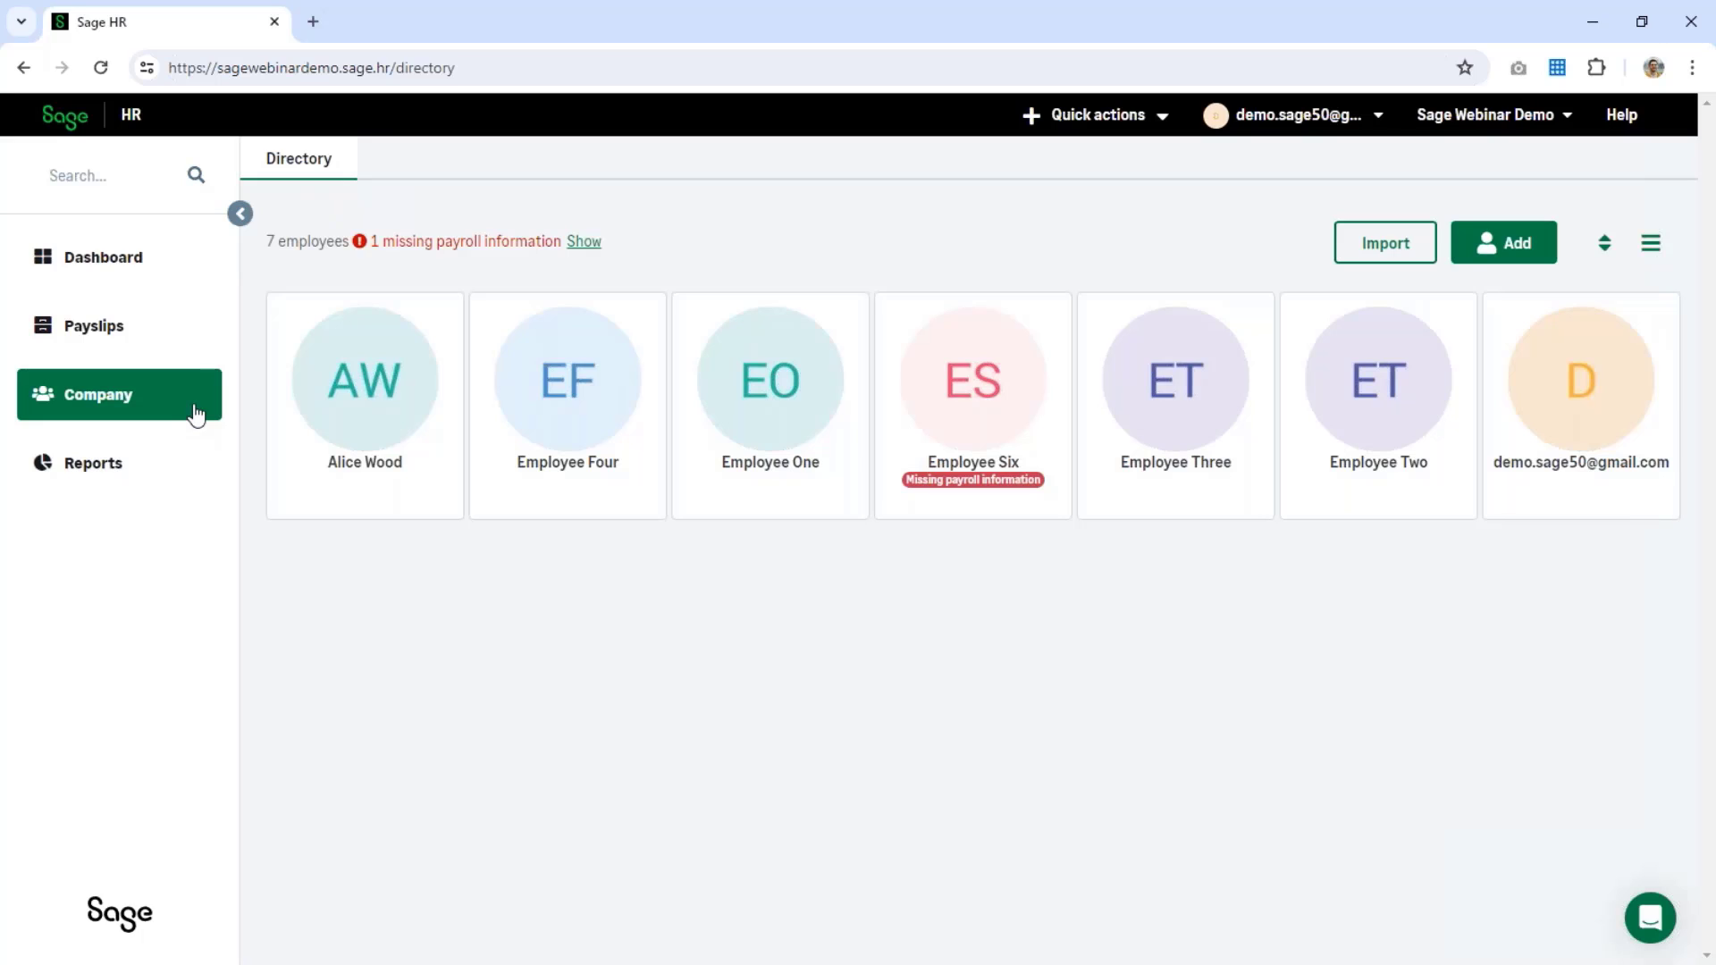
Step: Replace both street lines in Employee One's address on the Personal tab
{"action": "left_click", "coordinate": [840, 459]}
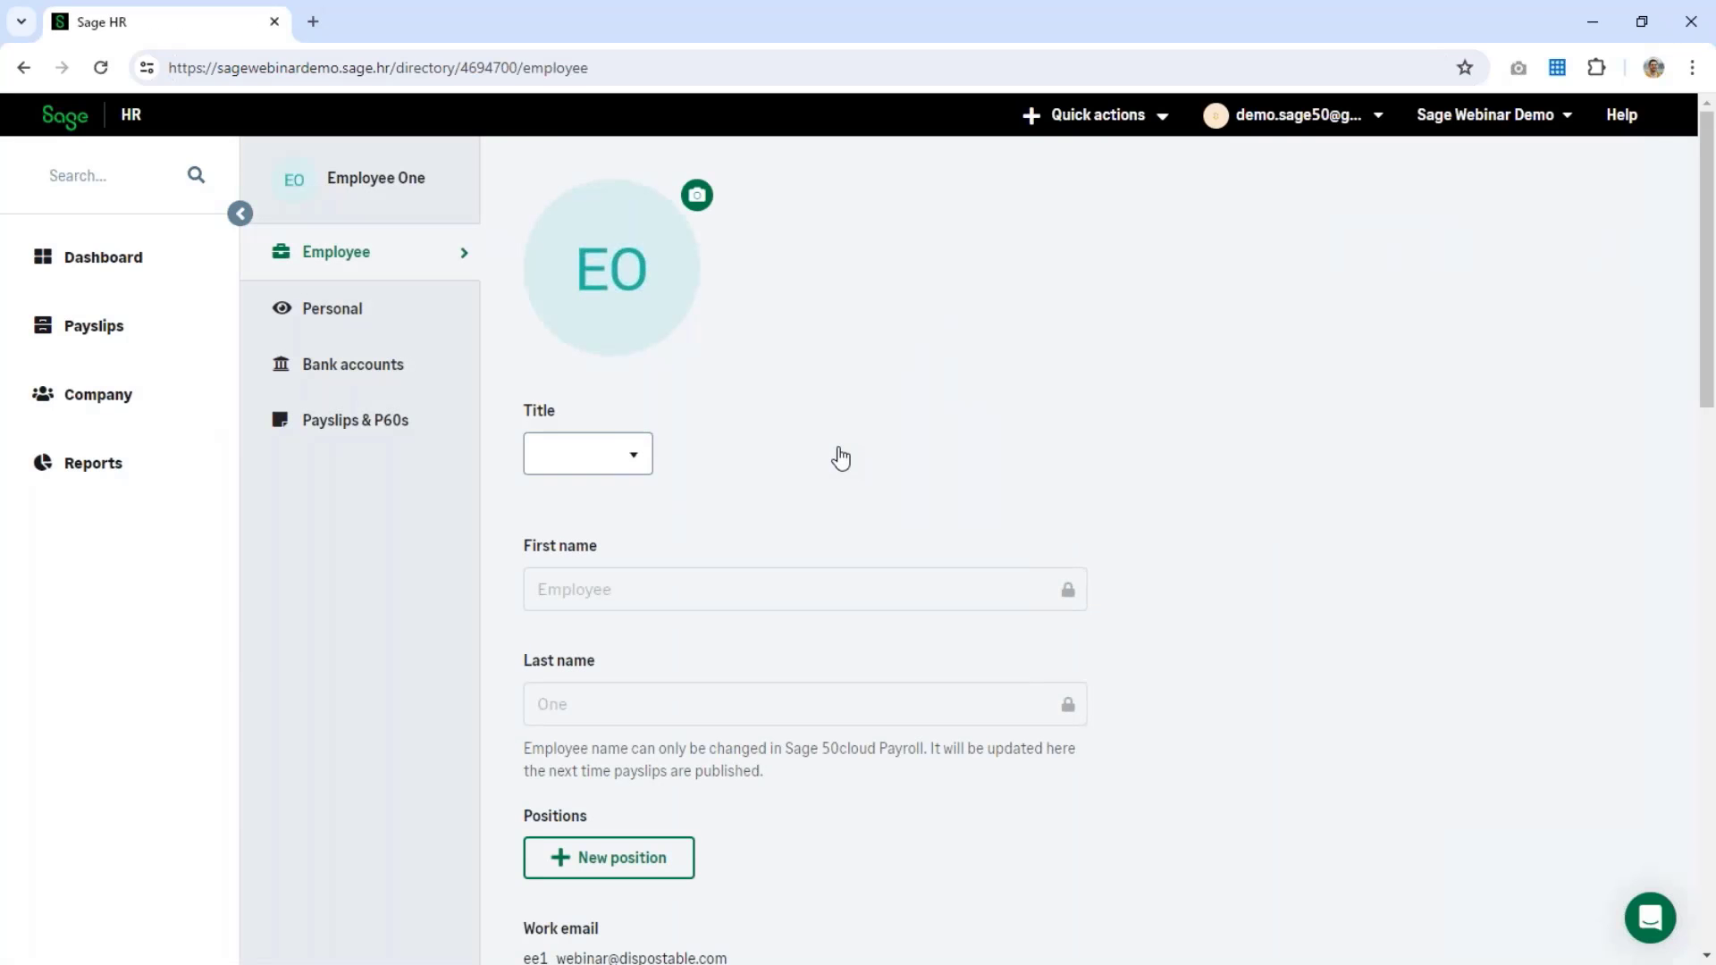
{"action": "left_click", "coordinate": [361, 329]}
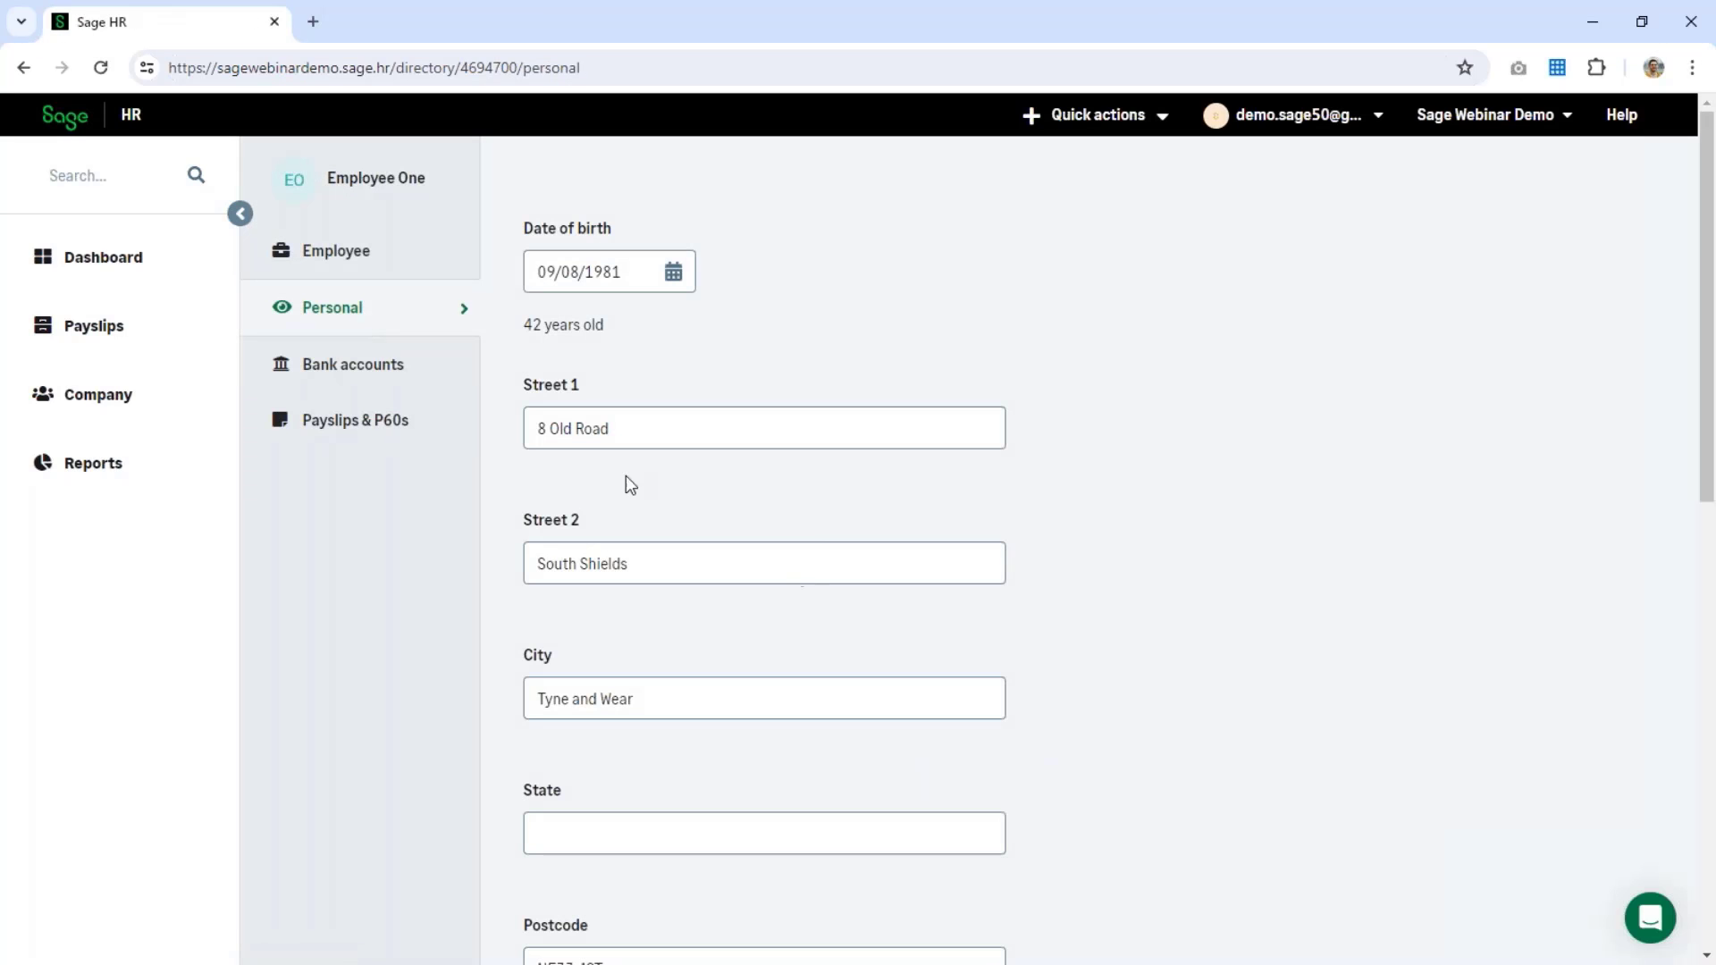
{"action": "left_click", "coordinate": [649, 429]}
{"action": "key", "text": "ctrl+a"}
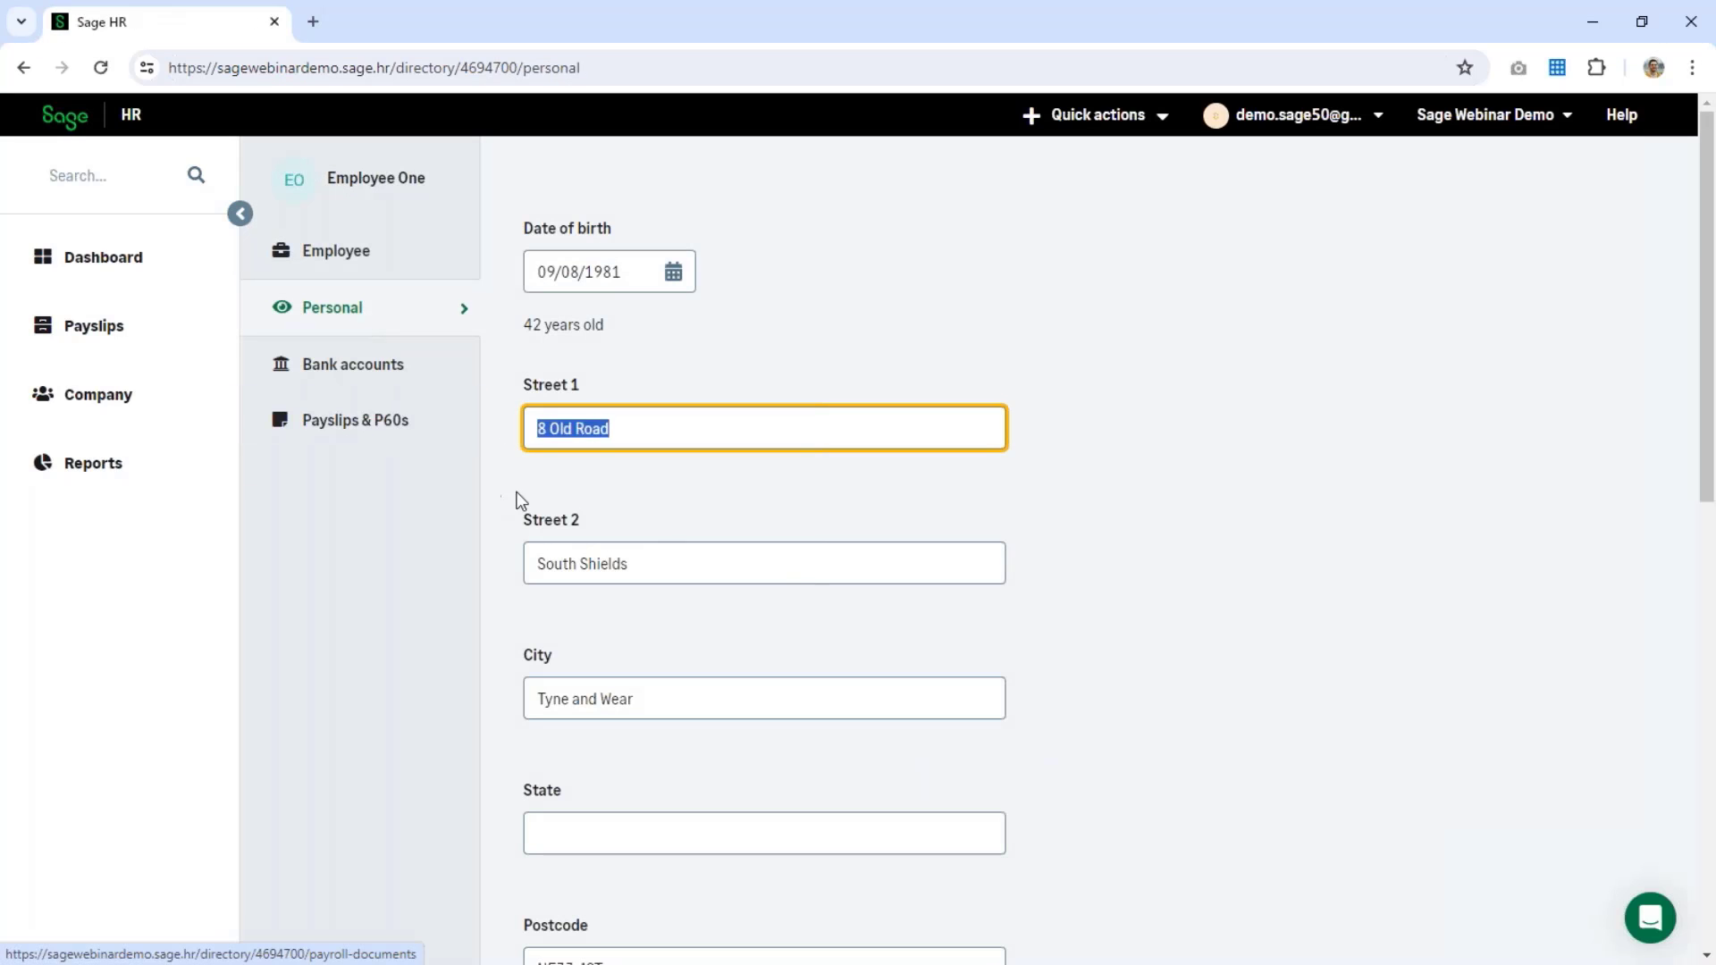
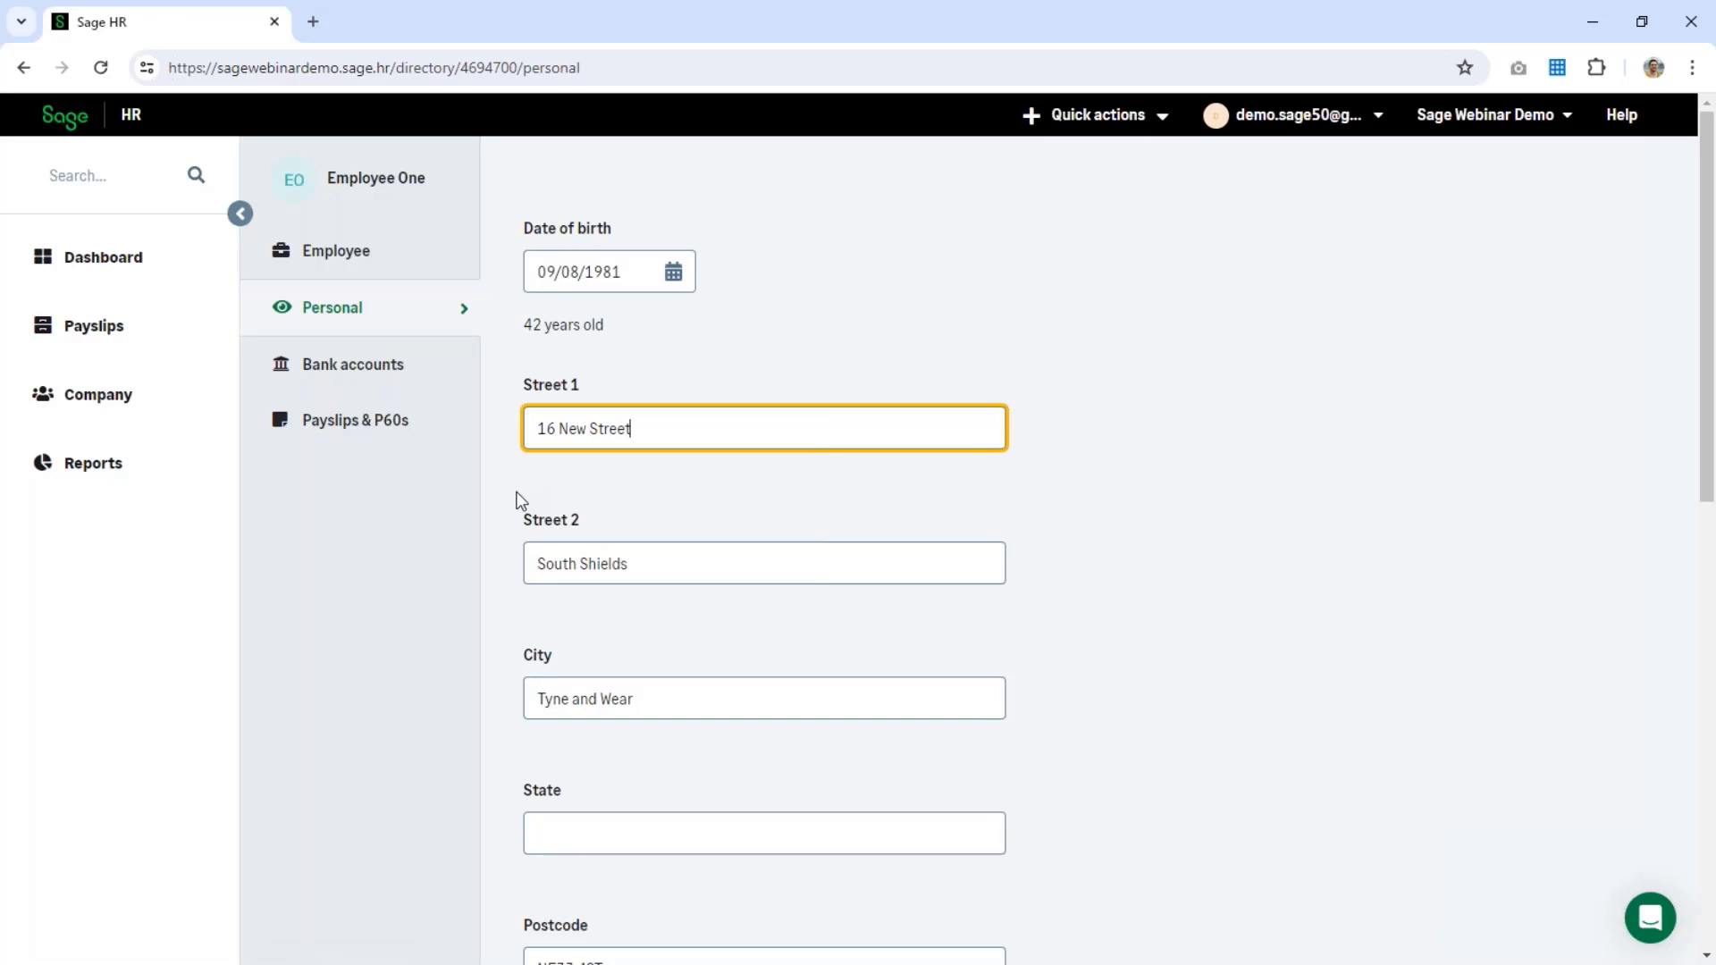
{"action": "double_click", "coordinate": [573, 564]}
{"action": "key", "text": "BackSpace"}
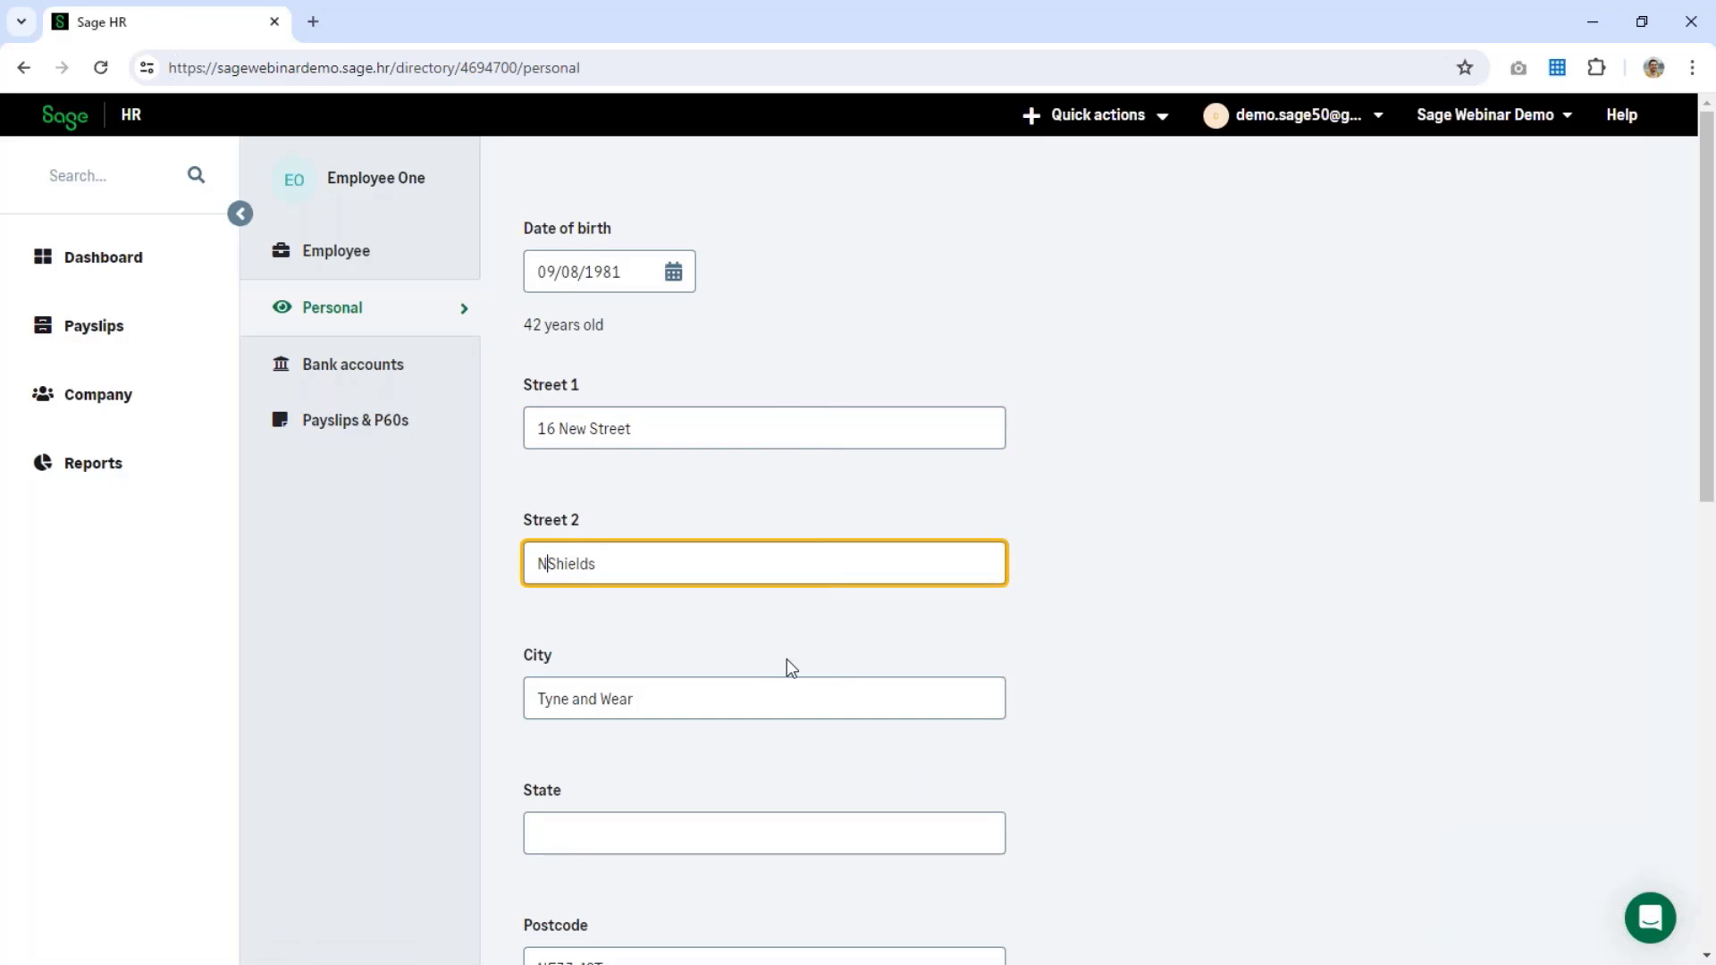
{"action": "type", "text": "North"}
Step: Correct the postcode's last digit, save Employee One's details and return to the directory
{"action": "scroll", "coordinate": [1027, 668], "scroll_direction": "down", "scroll_amount": 3}
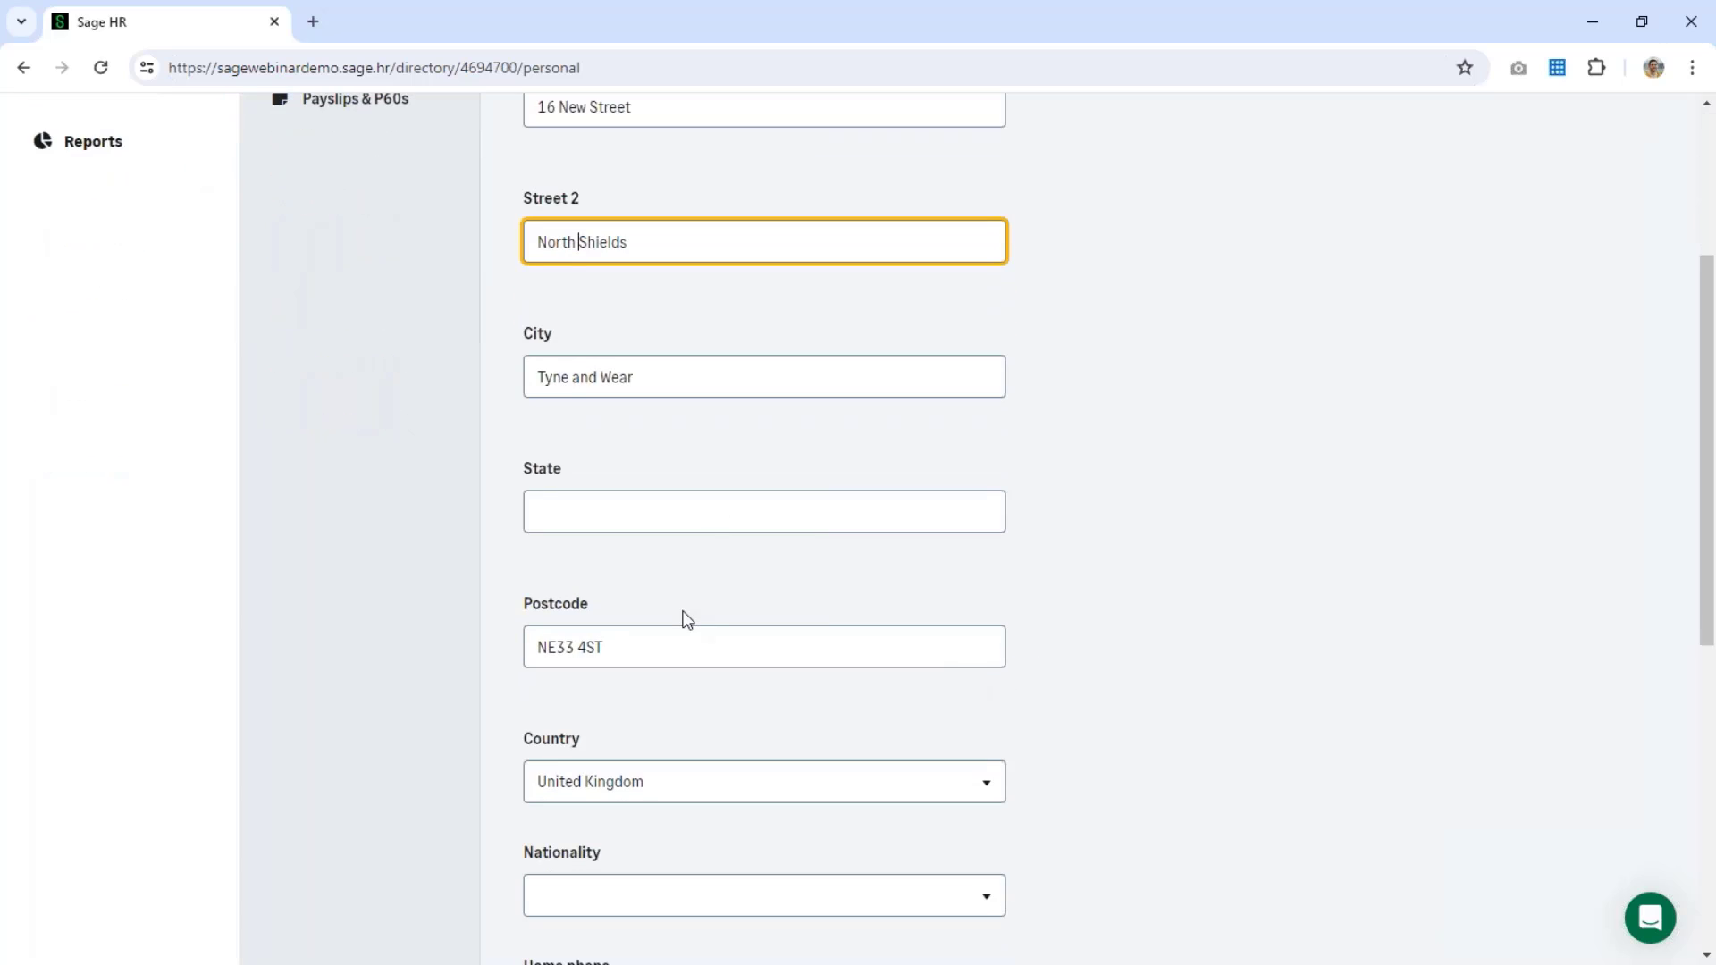
{"action": "left_click", "coordinate": [576, 647]}
{"action": "key", "text": "BackSpace"}
{"action": "type", "text": "6"}
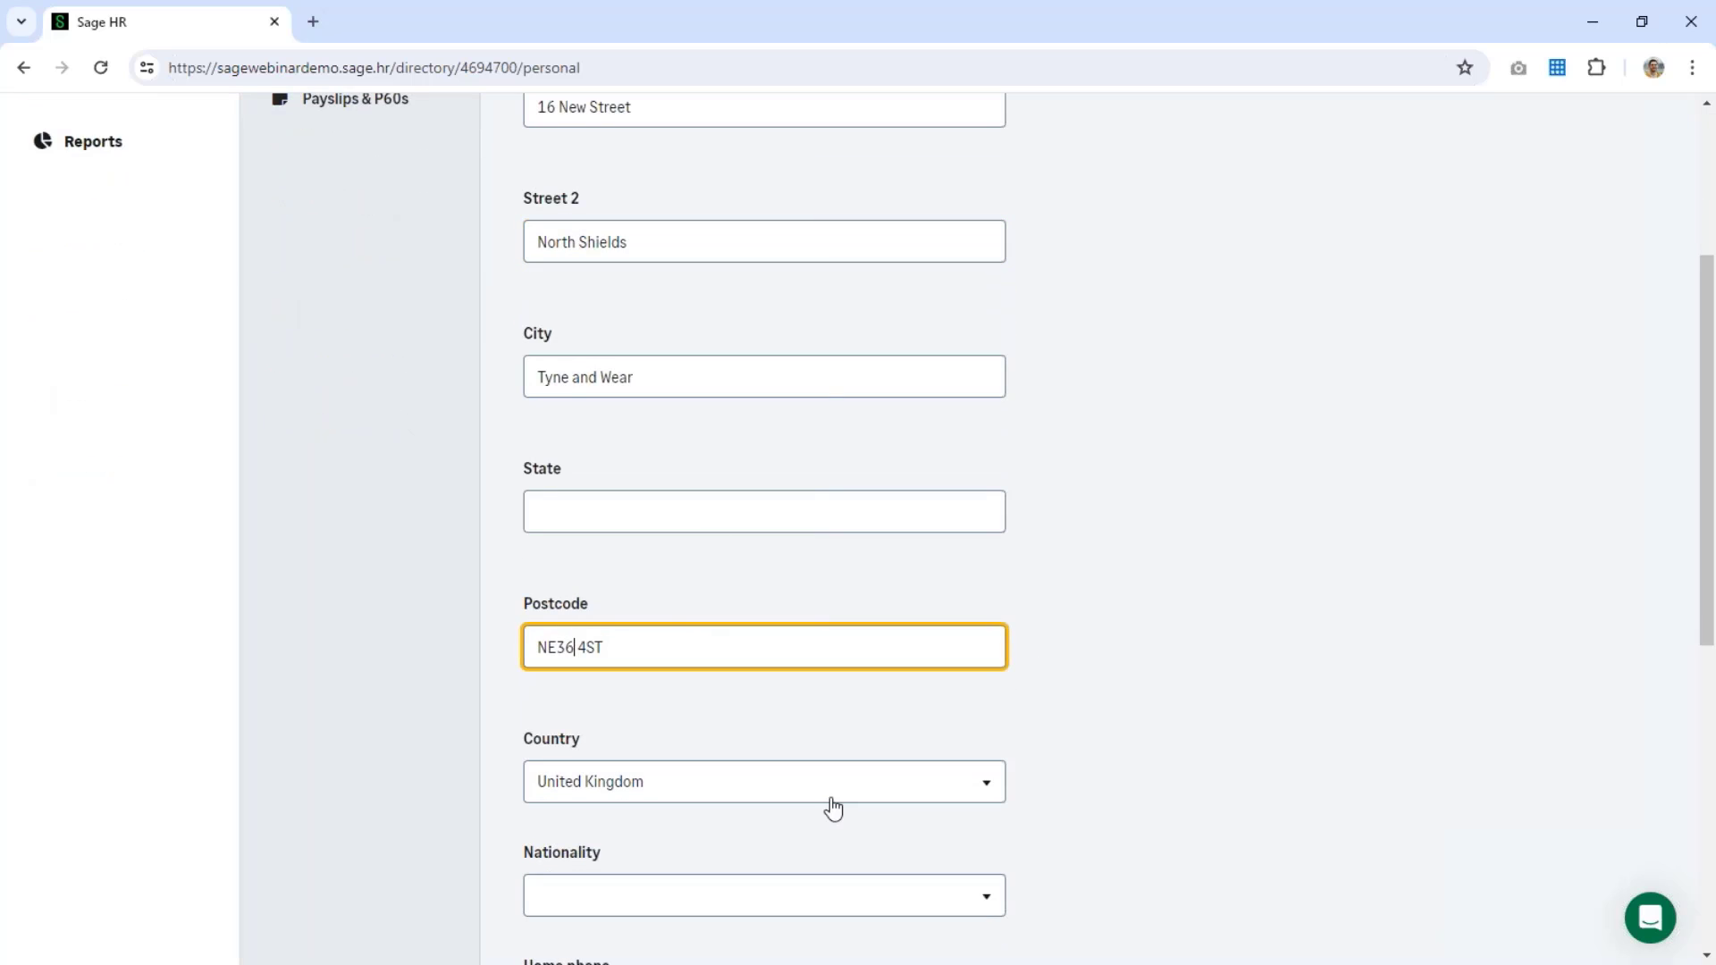
{"action": "scroll", "coordinate": [1148, 649], "scroll_direction": "down", "scroll_amount": 1}
{"action": "scroll", "coordinate": [1144, 647], "scroll_direction": "down", "scroll_amount": 6}
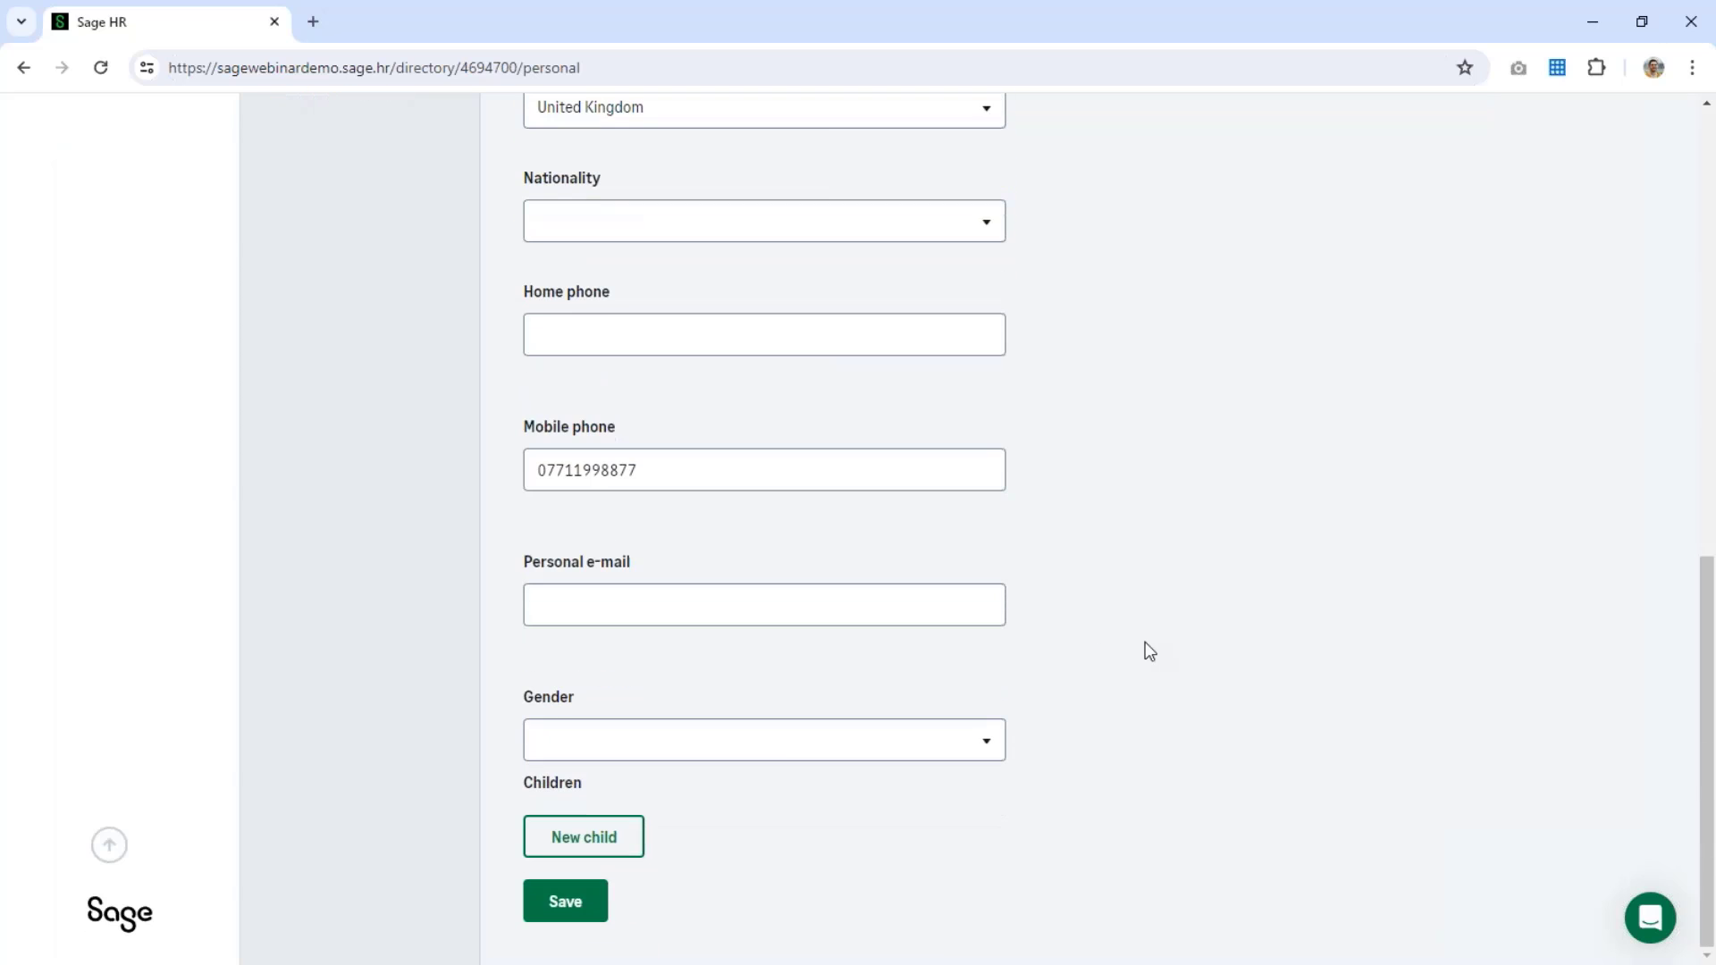
{"action": "left_click", "coordinate": [566, 902]}
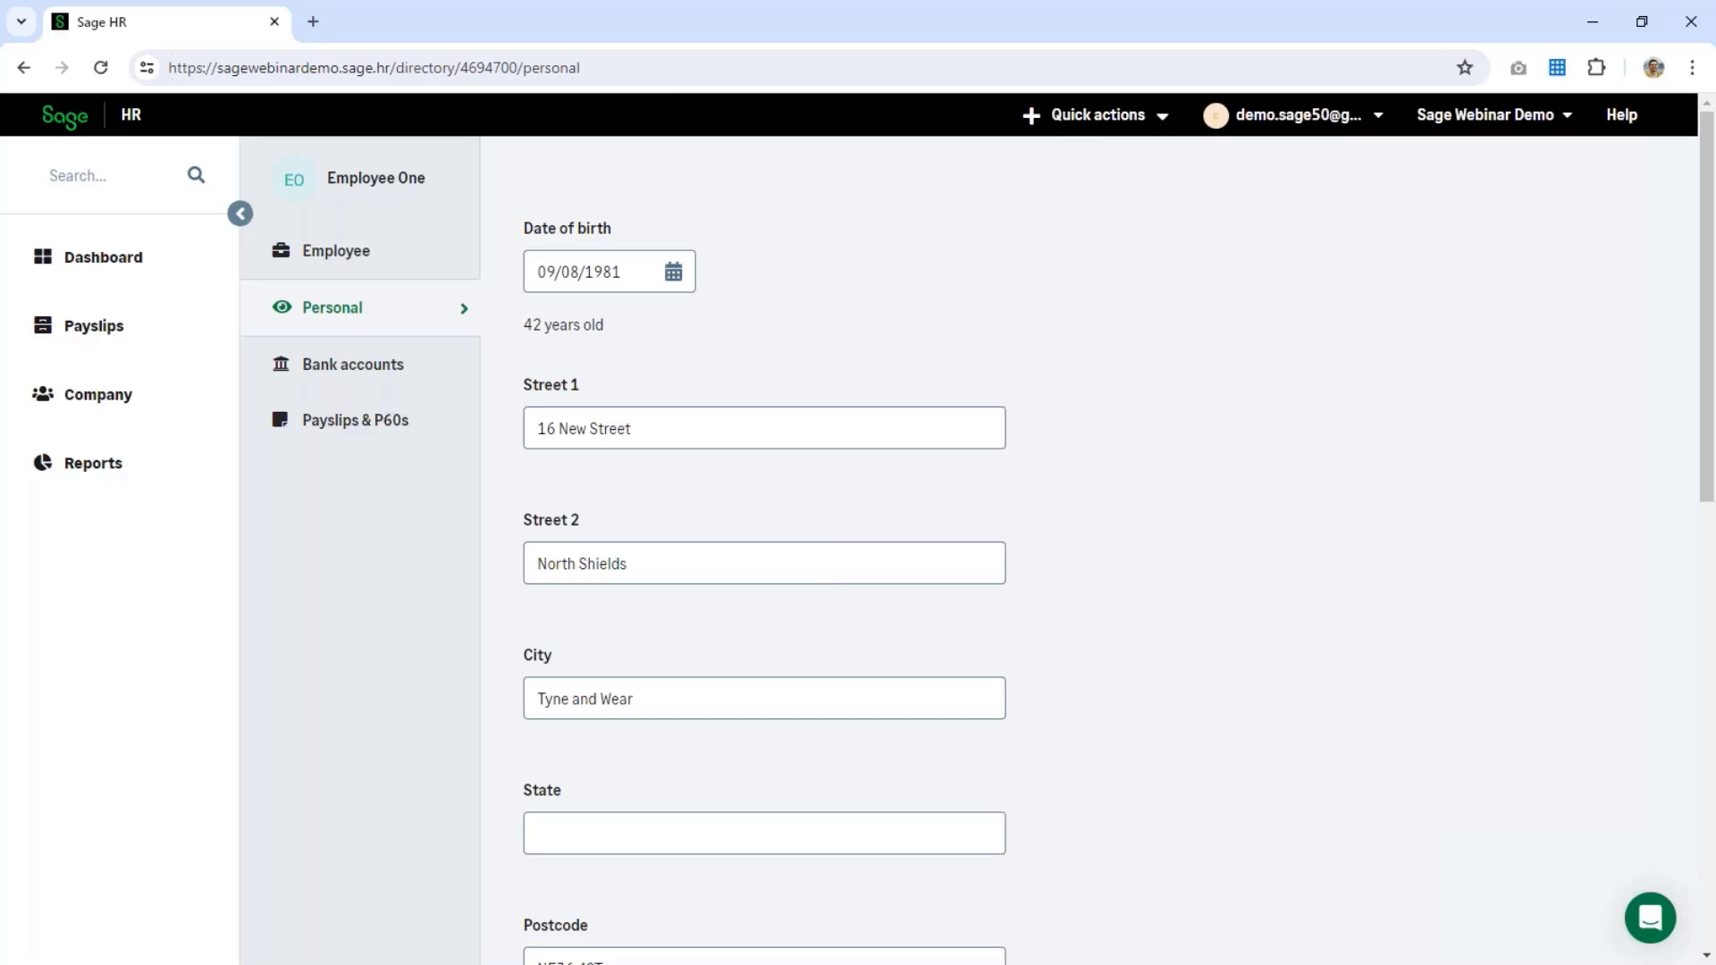
{"action": "left_click", "coordinate": [143, 405]}
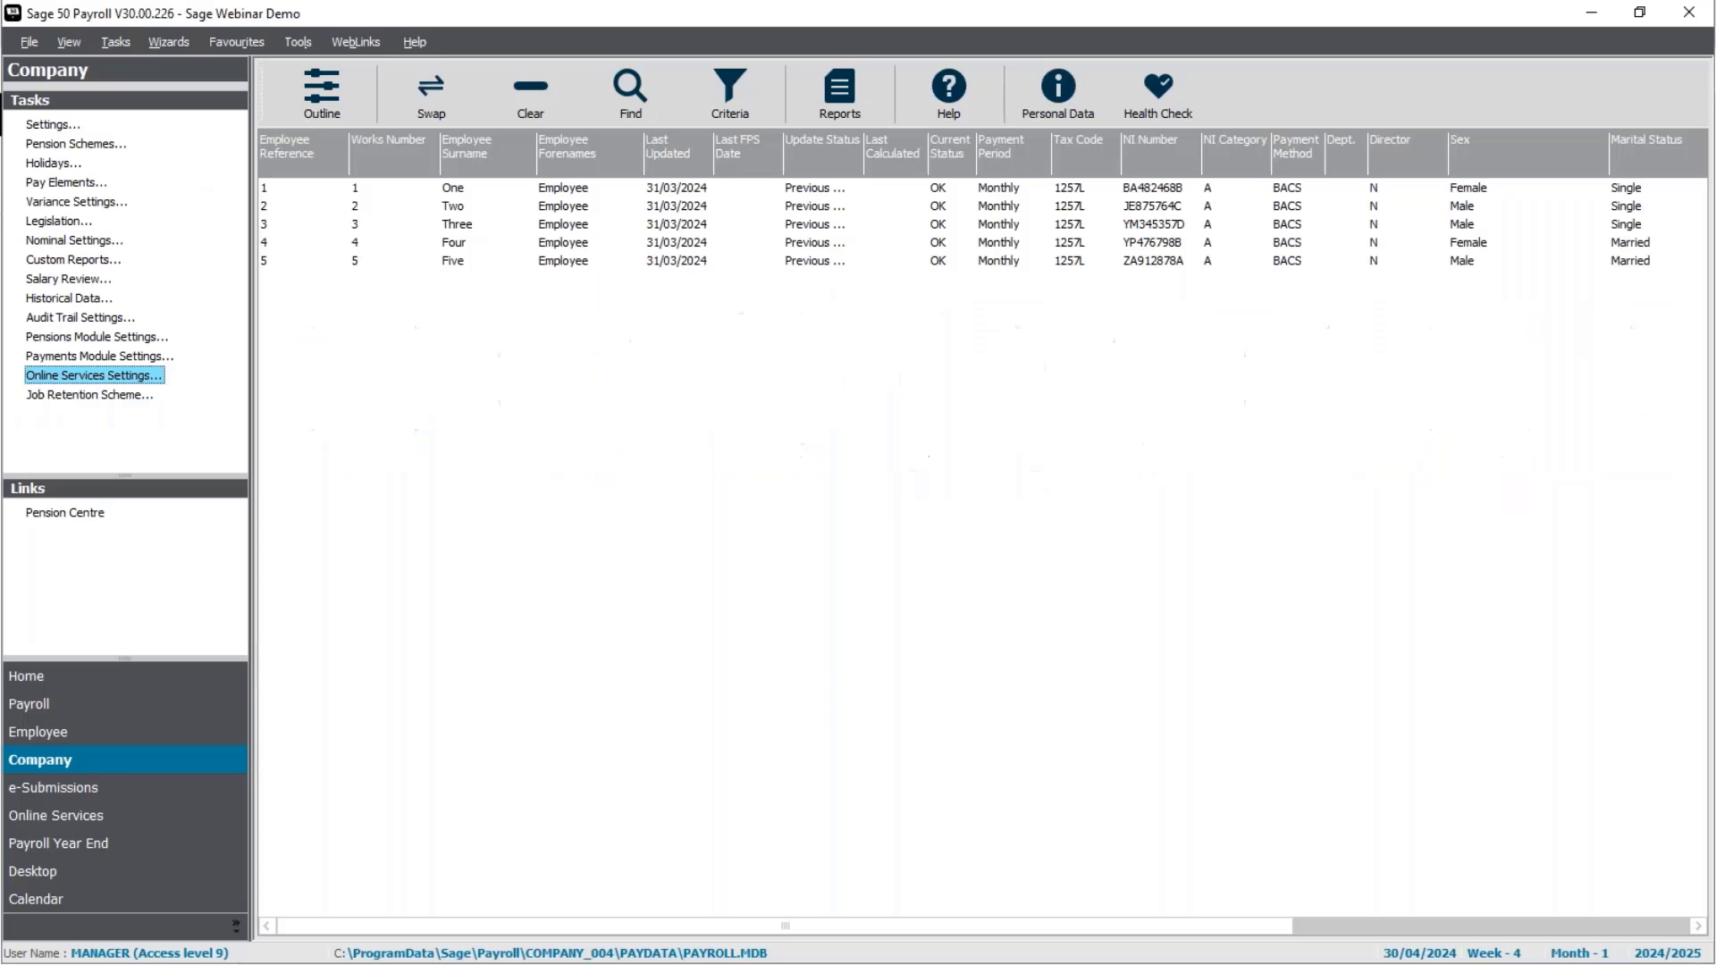
Step: Confirm the 30/04/2024 process date and bring up the Payroll tasks with the process map
{"action": "left_click", "coordinate": [77, 703]}
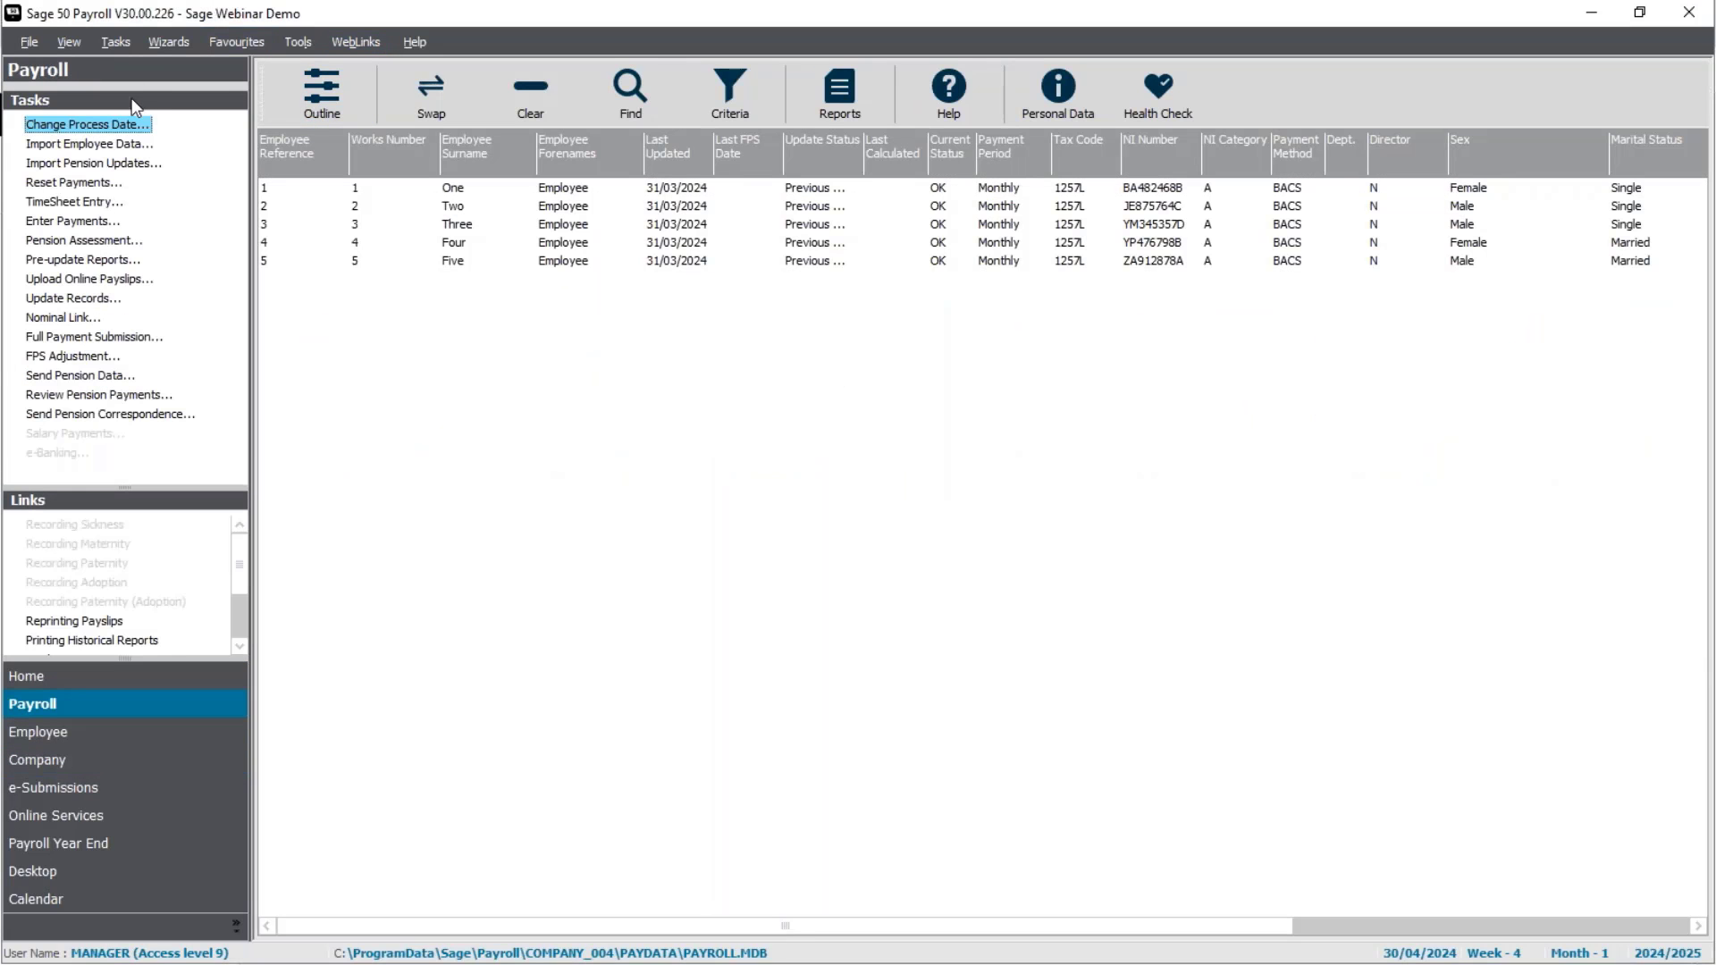
{"action": "left_click", "coordinate": [116, 126]}
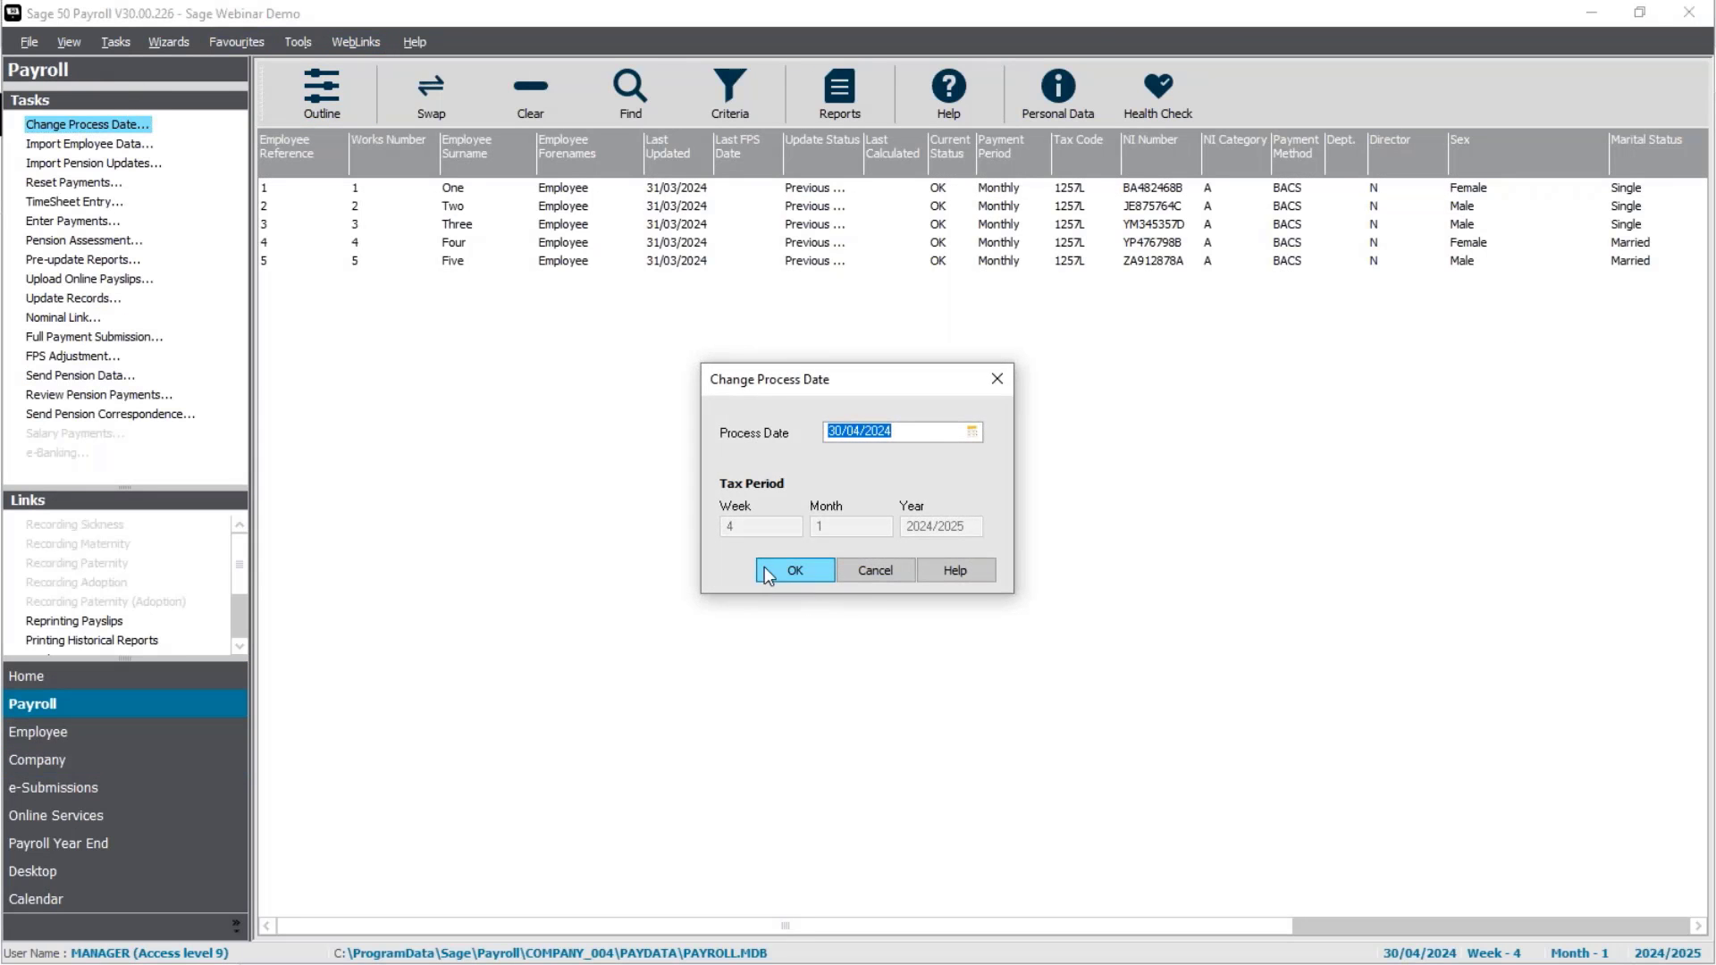
{"action": "left_click", "coordinate": [791, 569]}
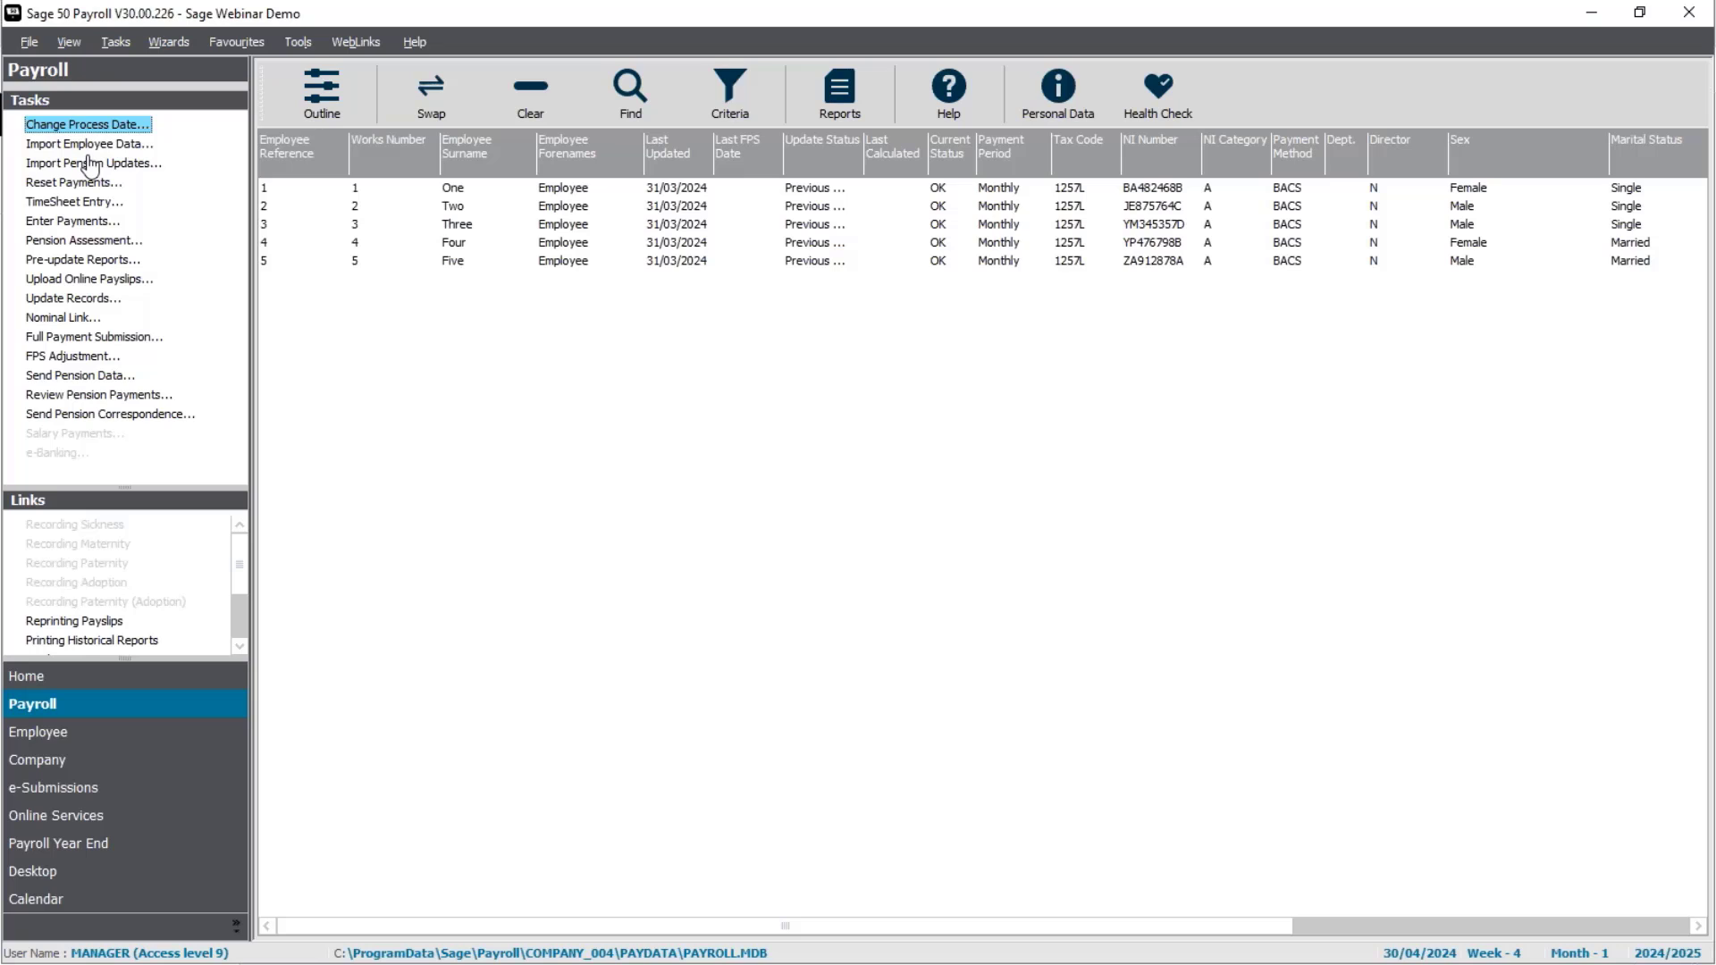
{"action": "left_click", "coordinate": [191, 843]}
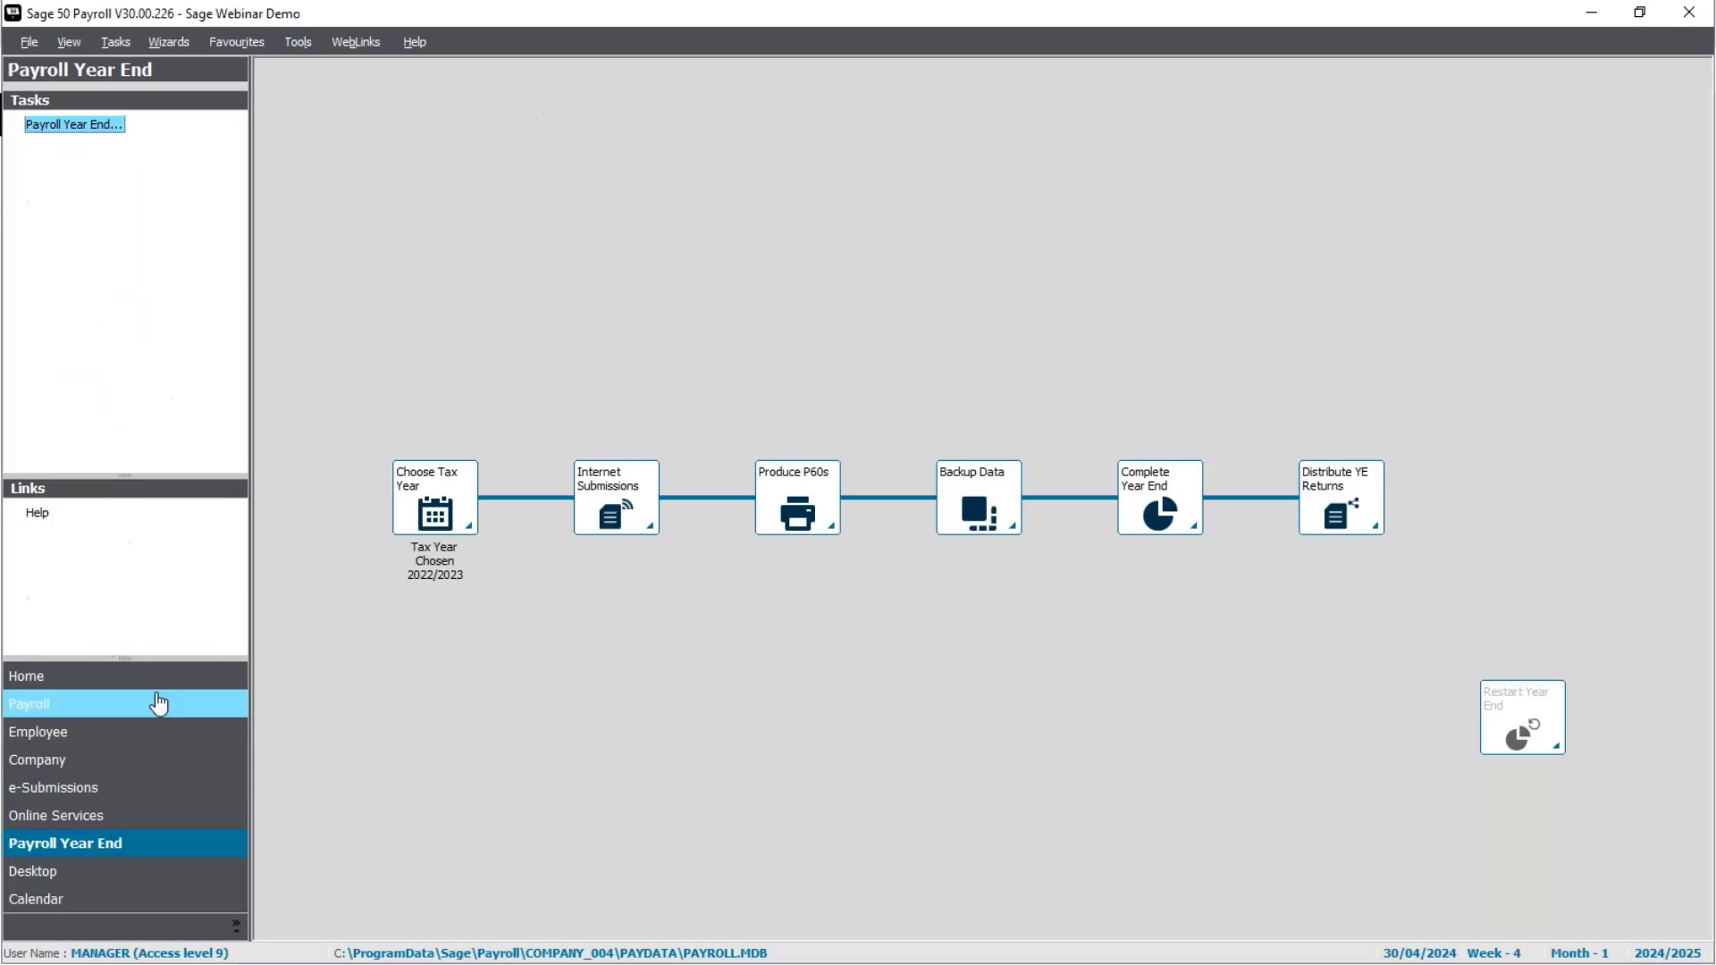
{"action": "left_click", "coordinate": [54, 703]}
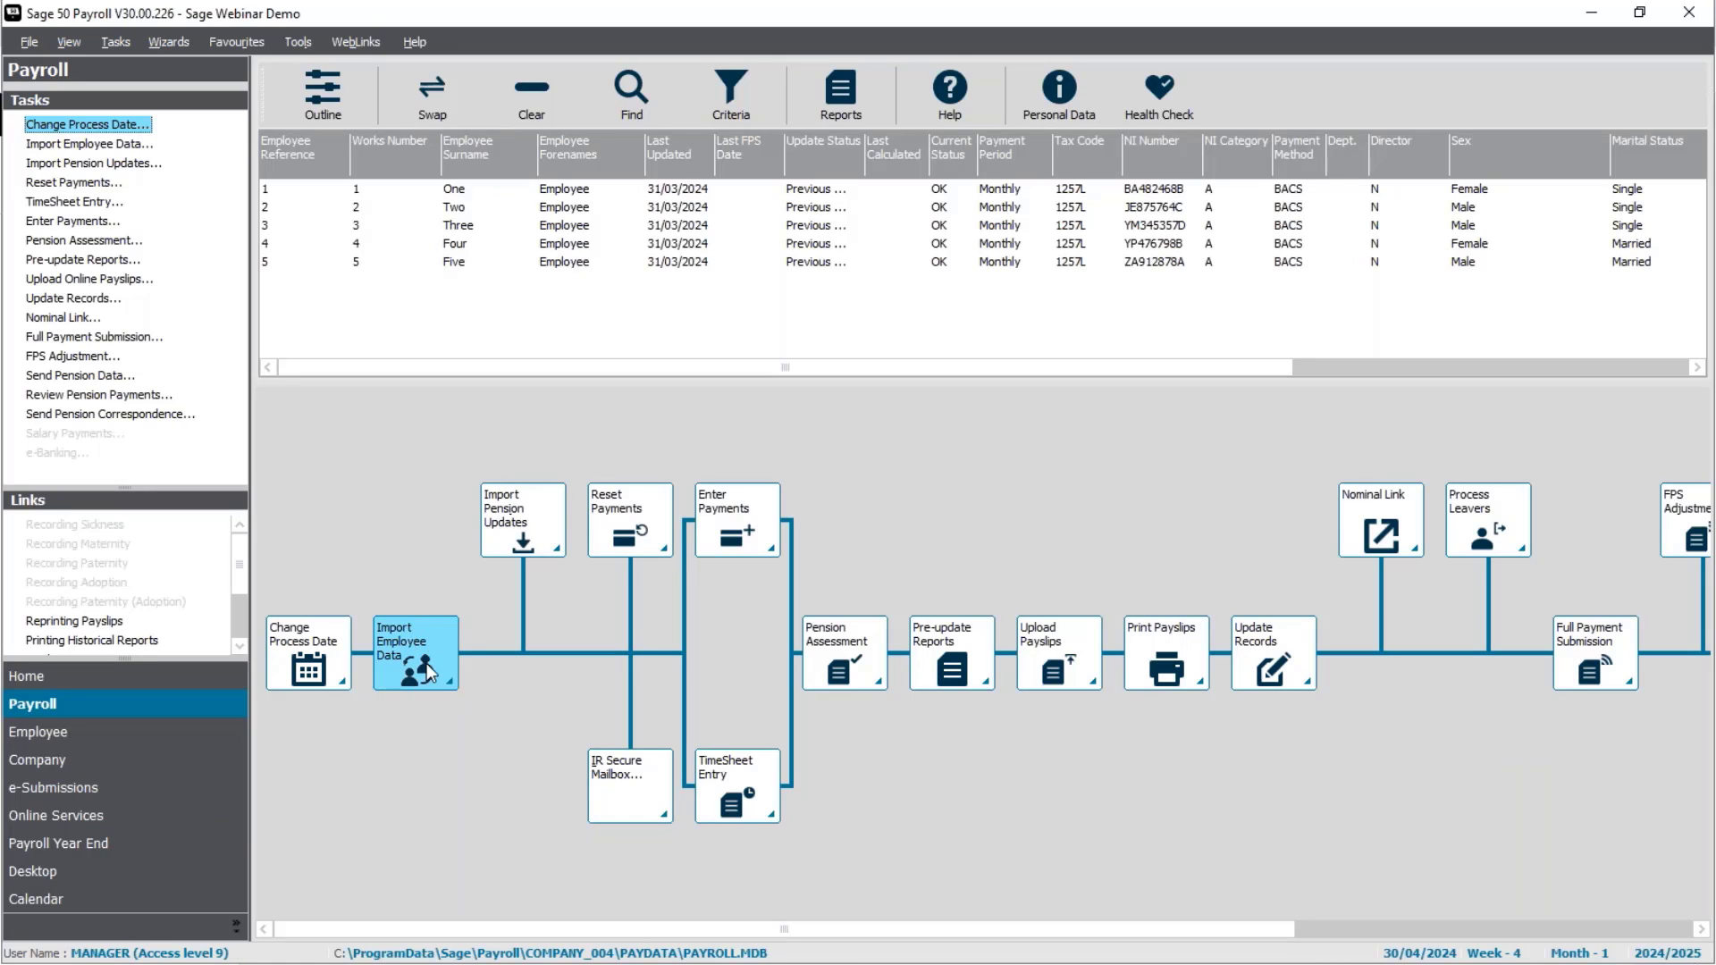
Step: Start the Sage HR import without a backup and review Employee Six's incoming starter details
{"action": "left_click", "coordinate": [83, 145]}
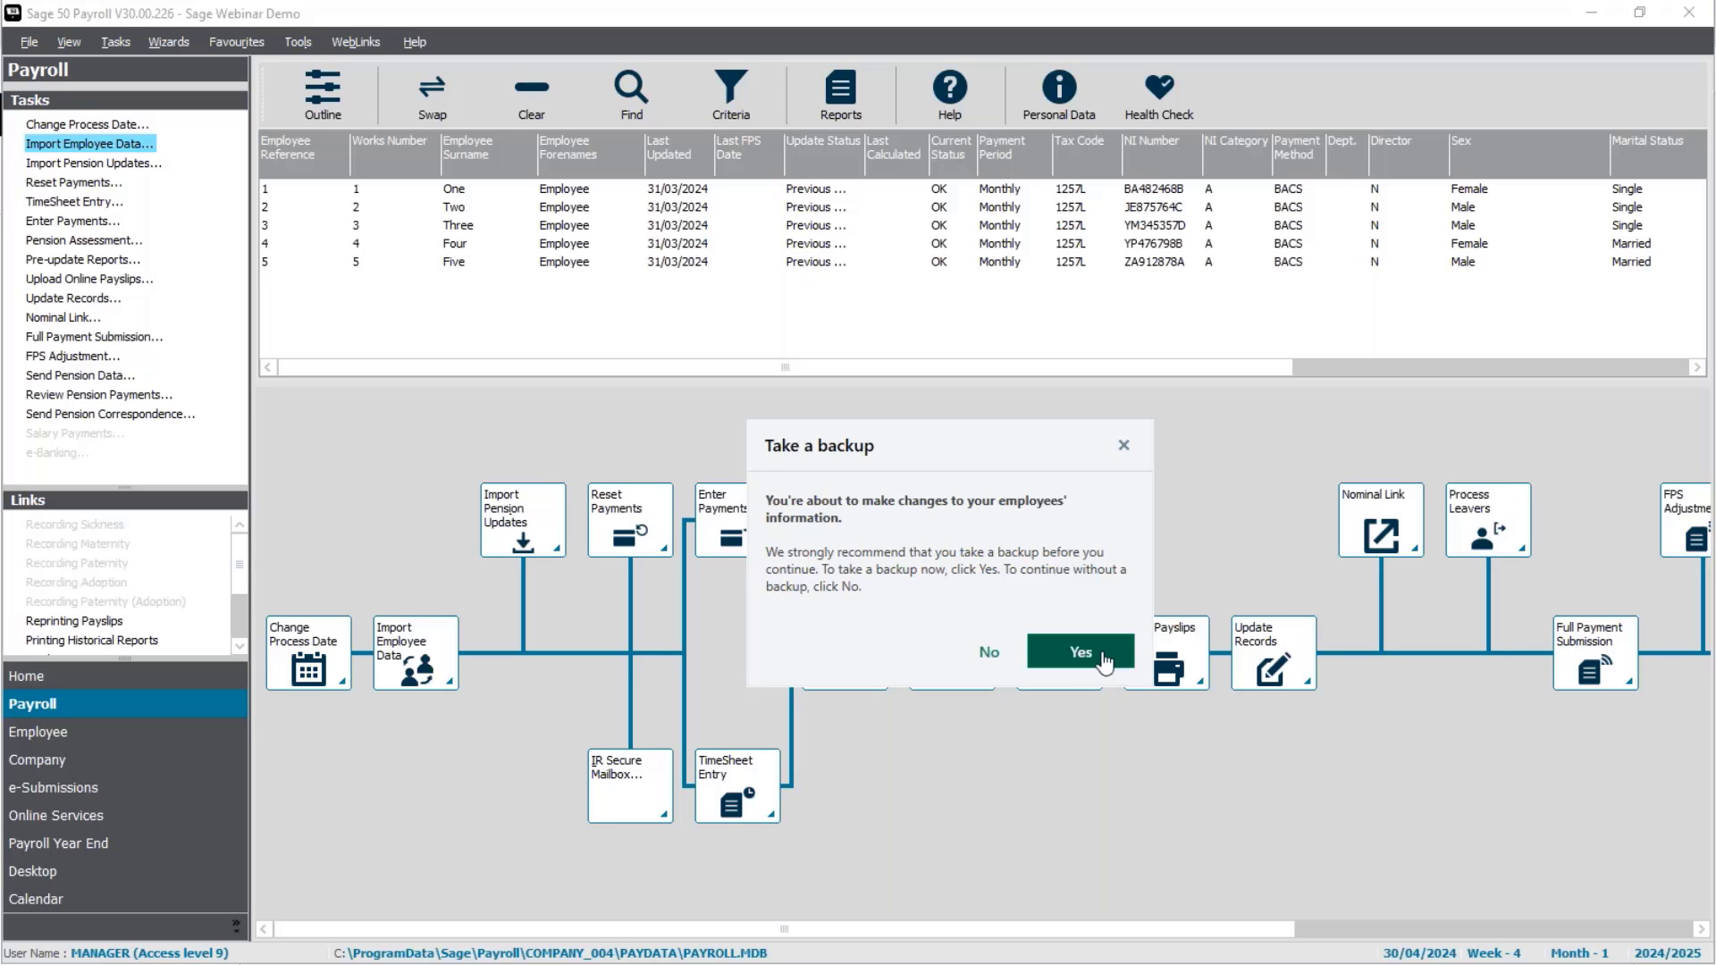
{"action": "left_click", "coordinate": [1006, 656]}
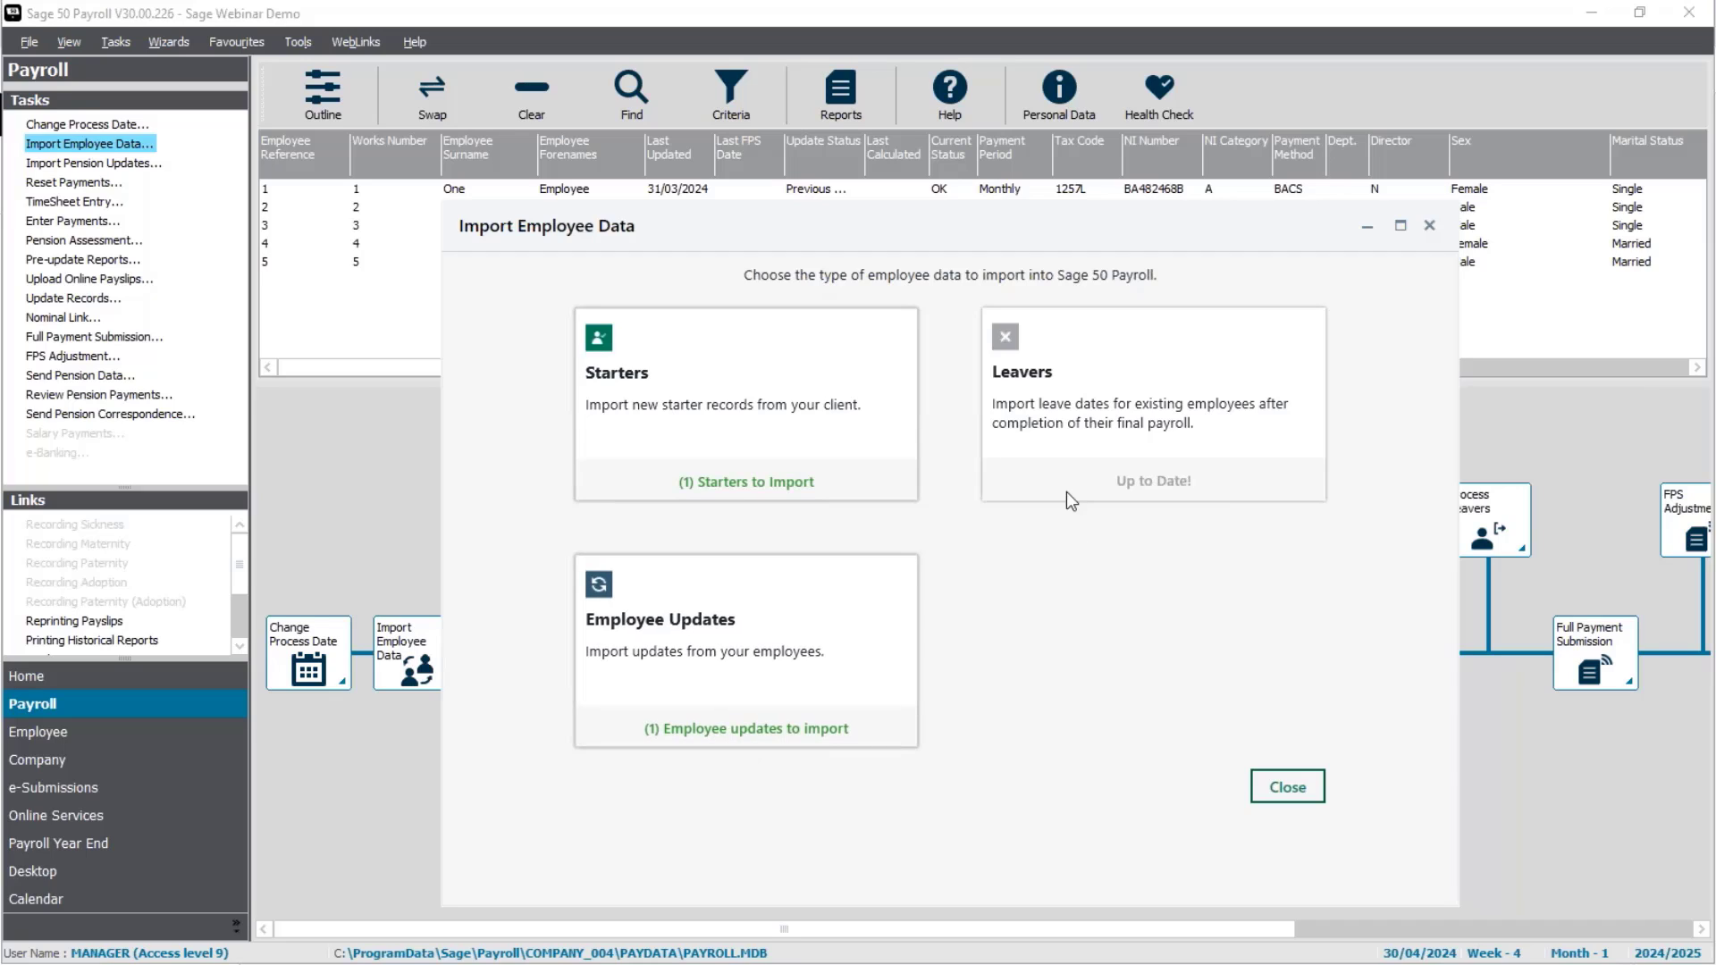
{"action": "left_click", "coordinate": [783, 485]}
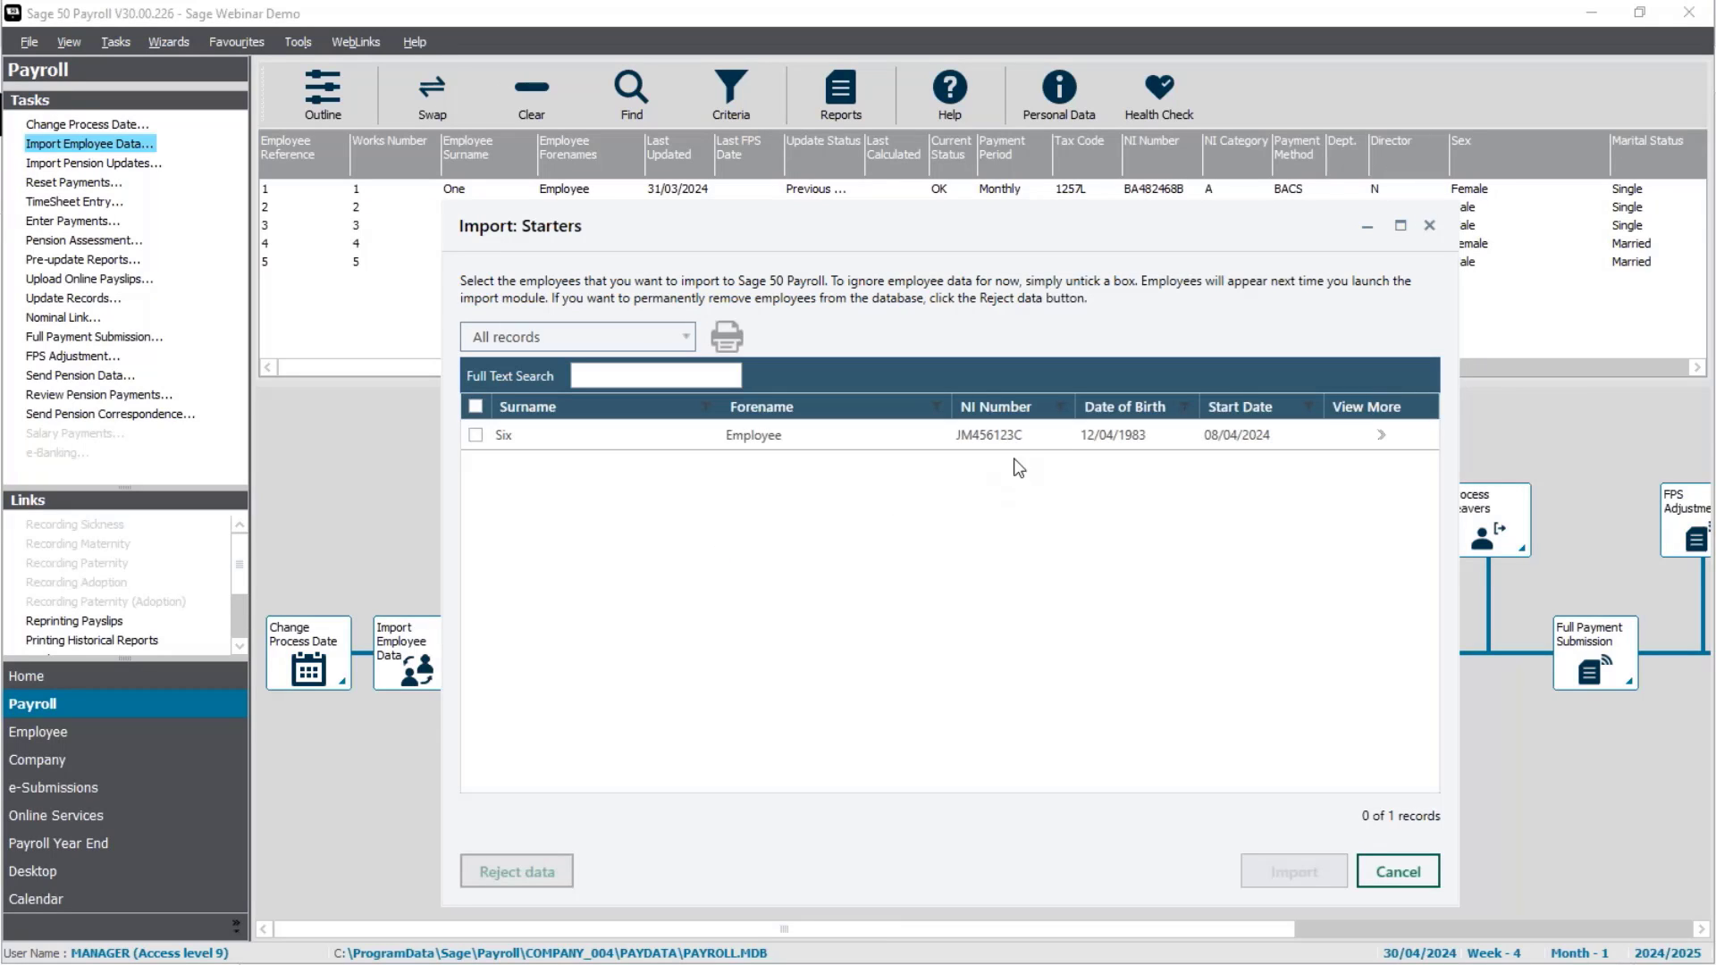
{"action": "left_click", "coordinate": [1381, 436]}
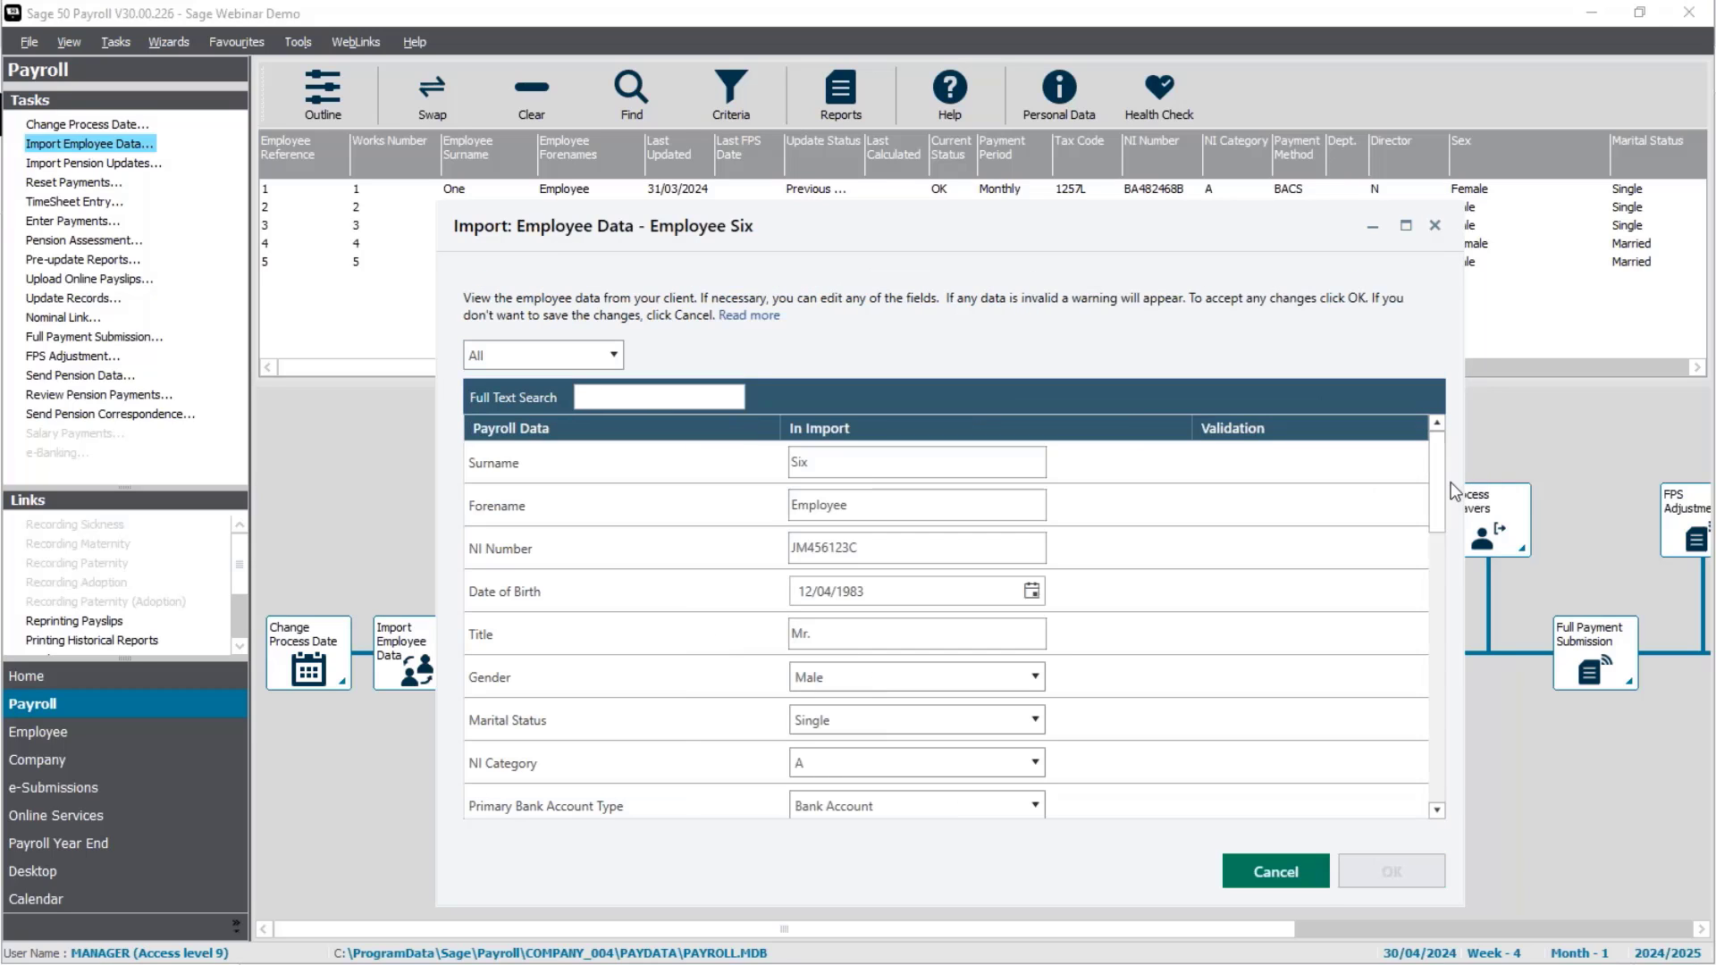
{"action": "left_click_drag", "start_coordinate": [1435, 469], "coordinate": [1426, 556]}
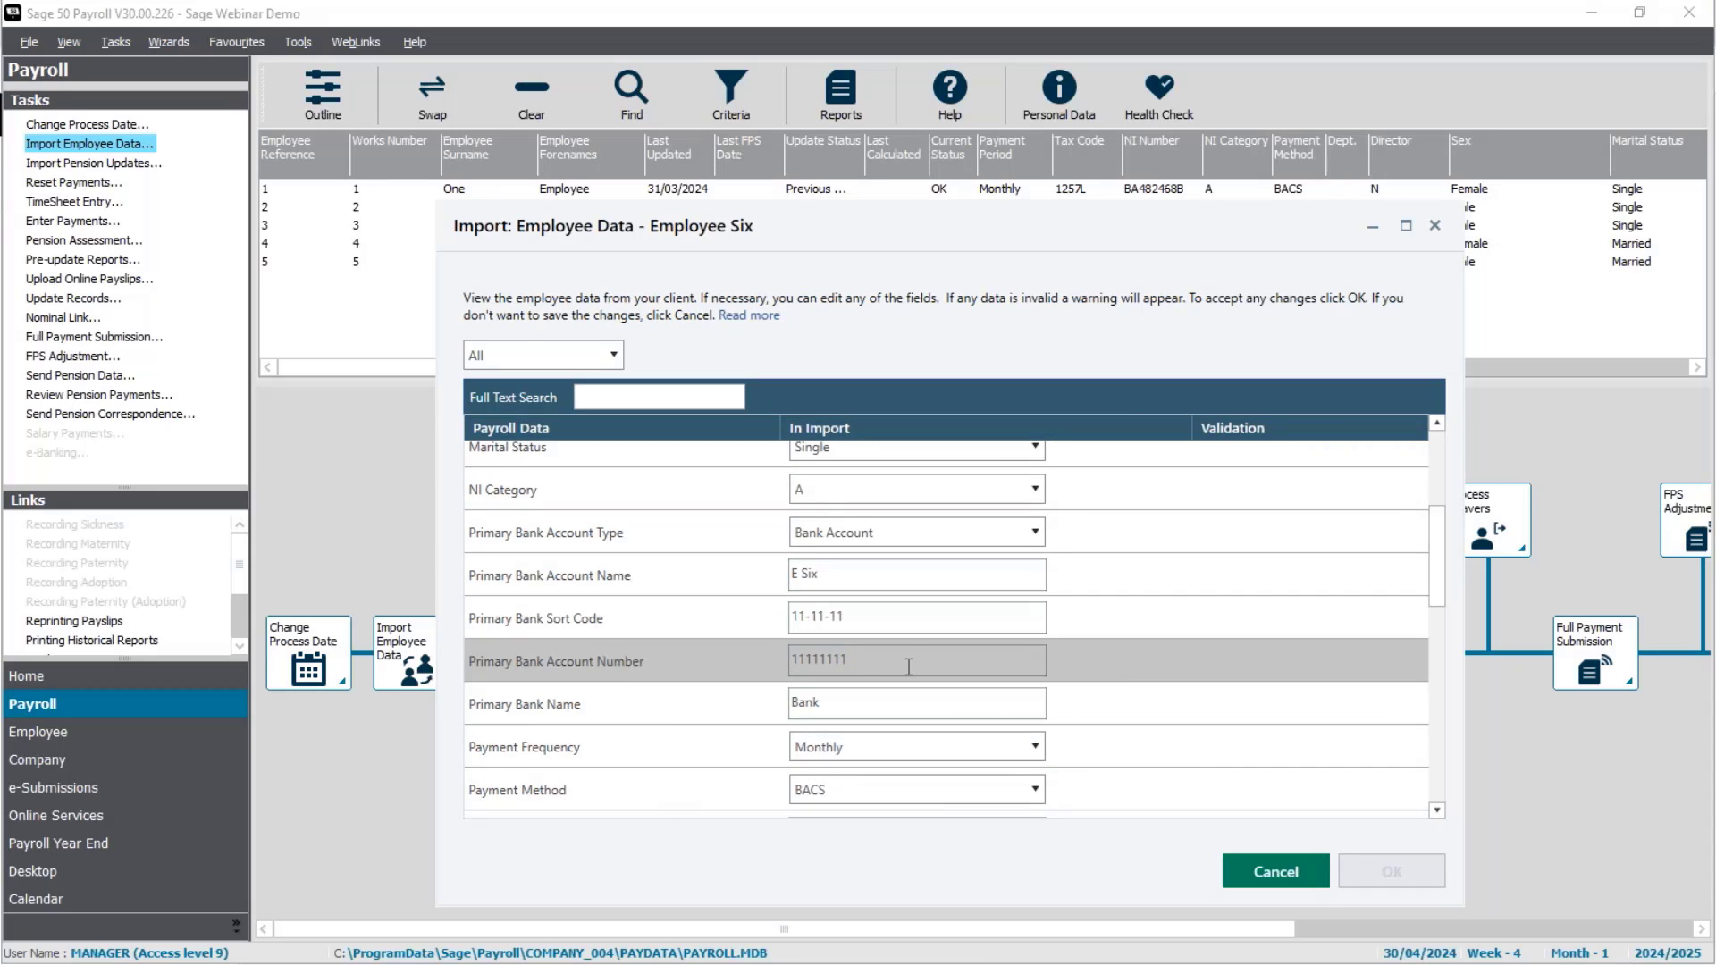
{"action": "scroll", "coordinate": [908, 666], "scroll_direction": "down", "scroll_amount": 5}
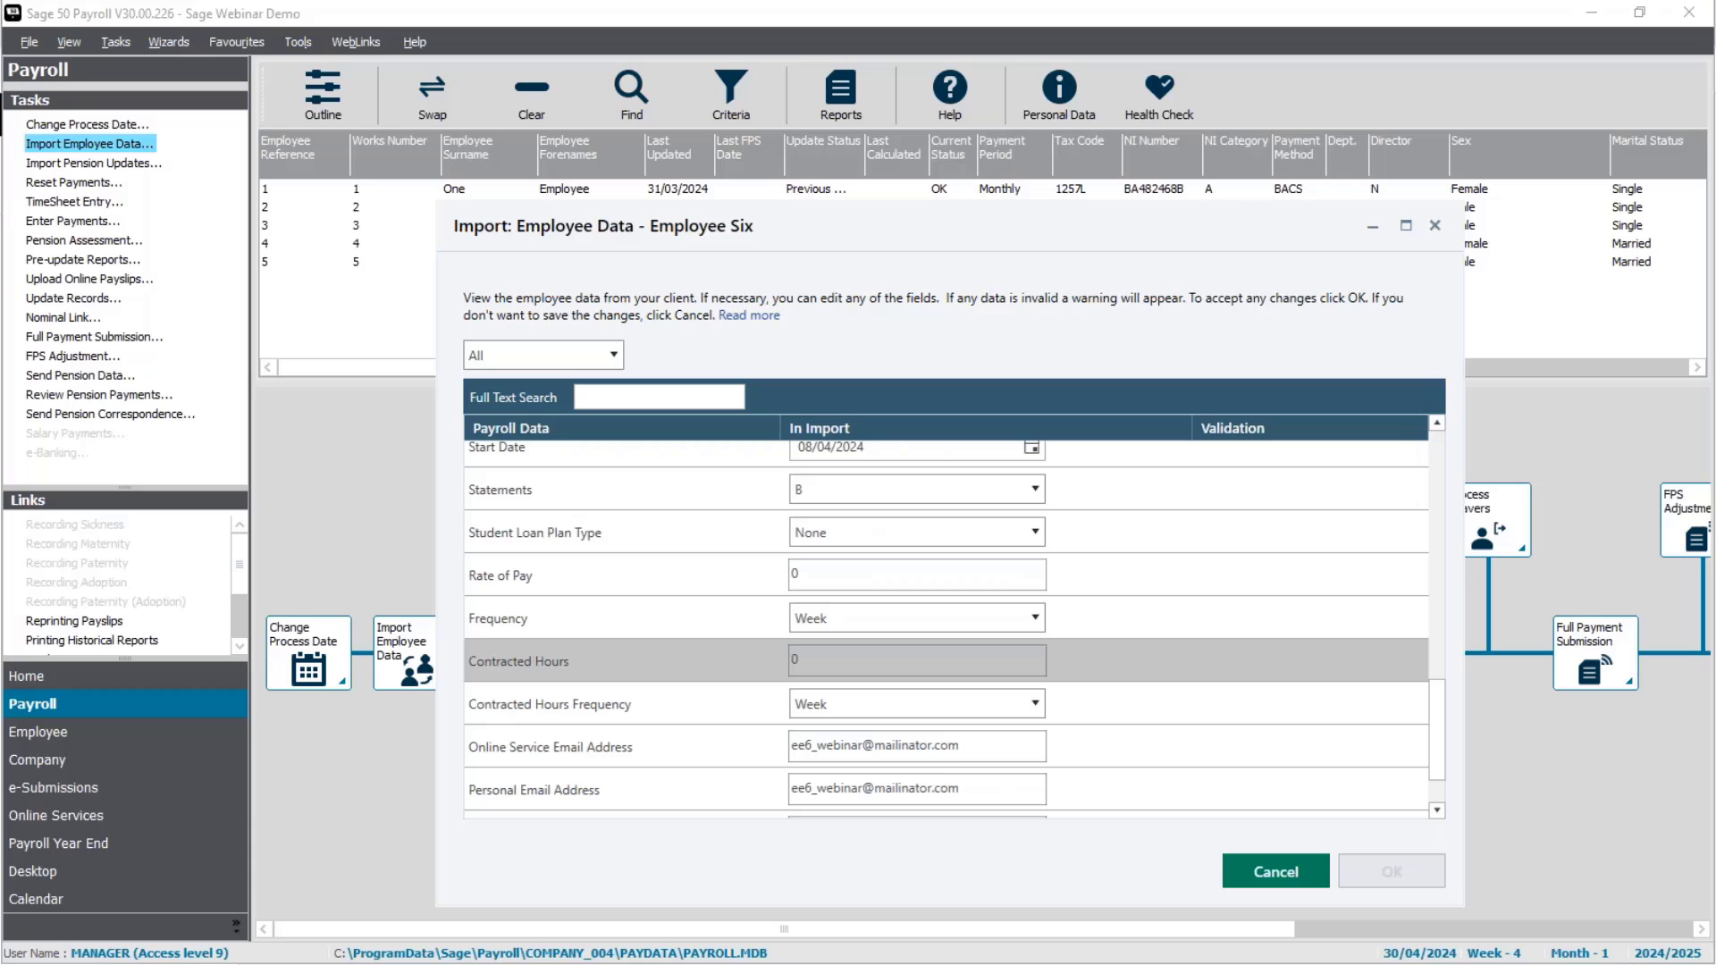
{"action": "scroll", "coordinate": [909, 661], "scroll_direction": "up", "scroll_amount": 3}
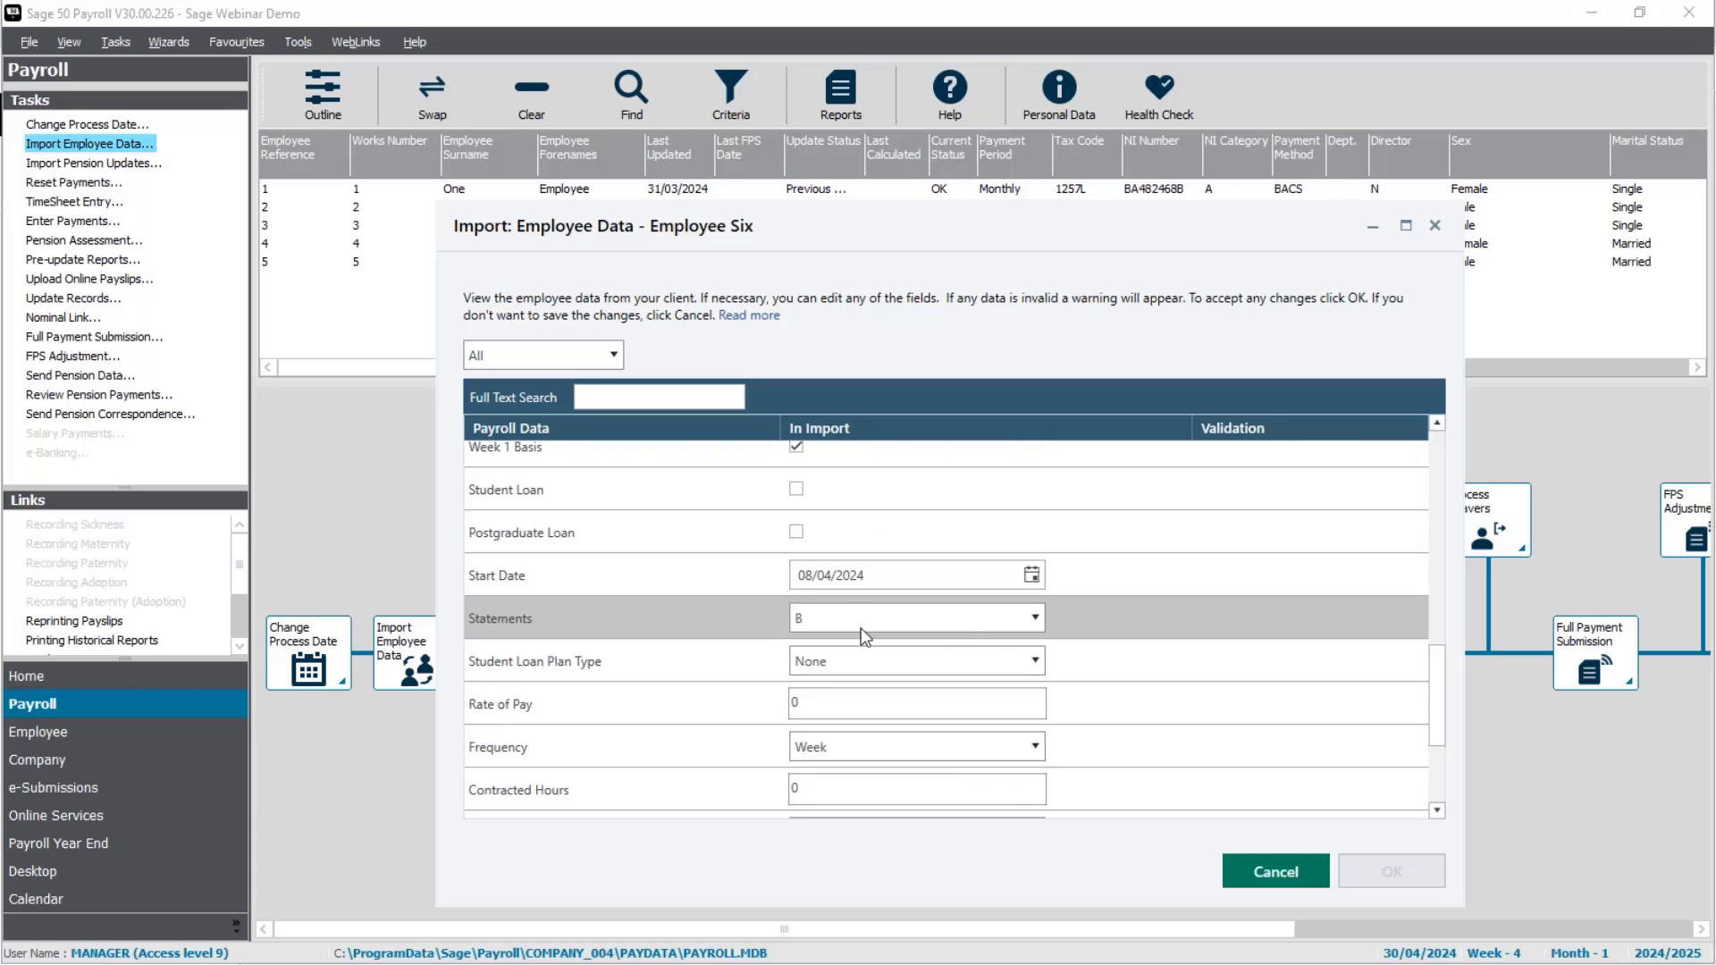
{"action": "scroll", "coordinate": [1086, 626], "scroll_direction": "down", "scroll_amount": 5}
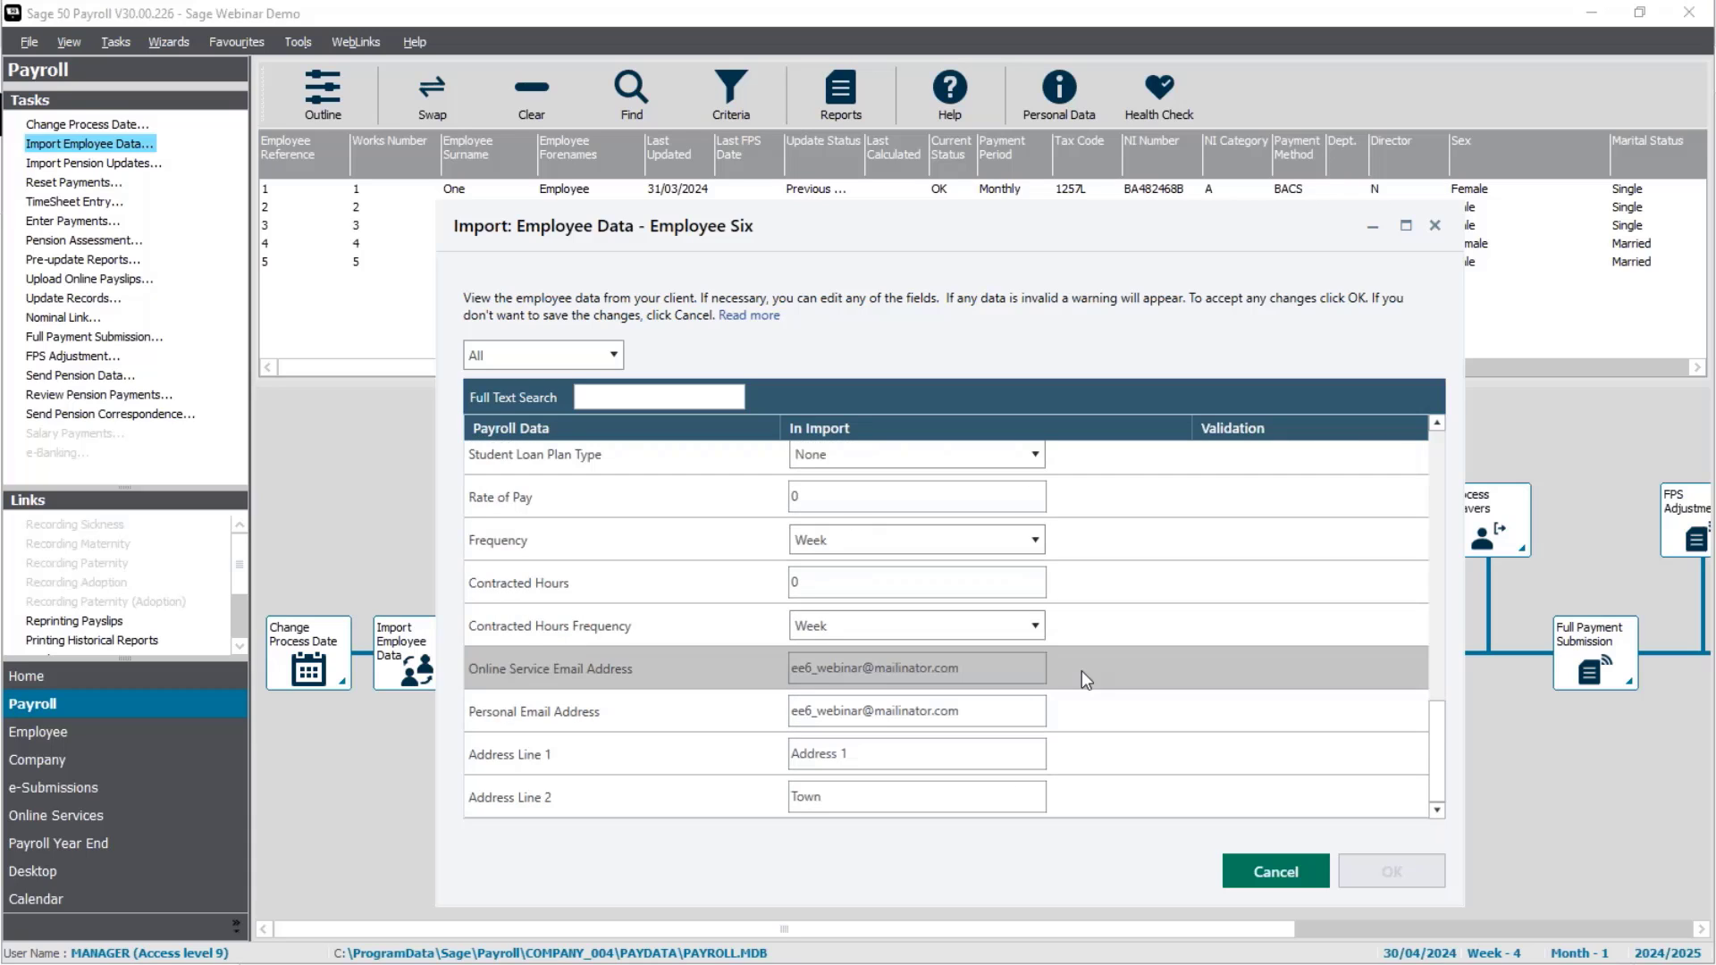
{"action": "scroll", "coordinate": [1081, 671], "scroll_direction": "up", "scroll_amount": 10}
{"action": "scroll", "coordinate": [1103, 566], "scroll_direction": "up", "scroll_amount": 3}
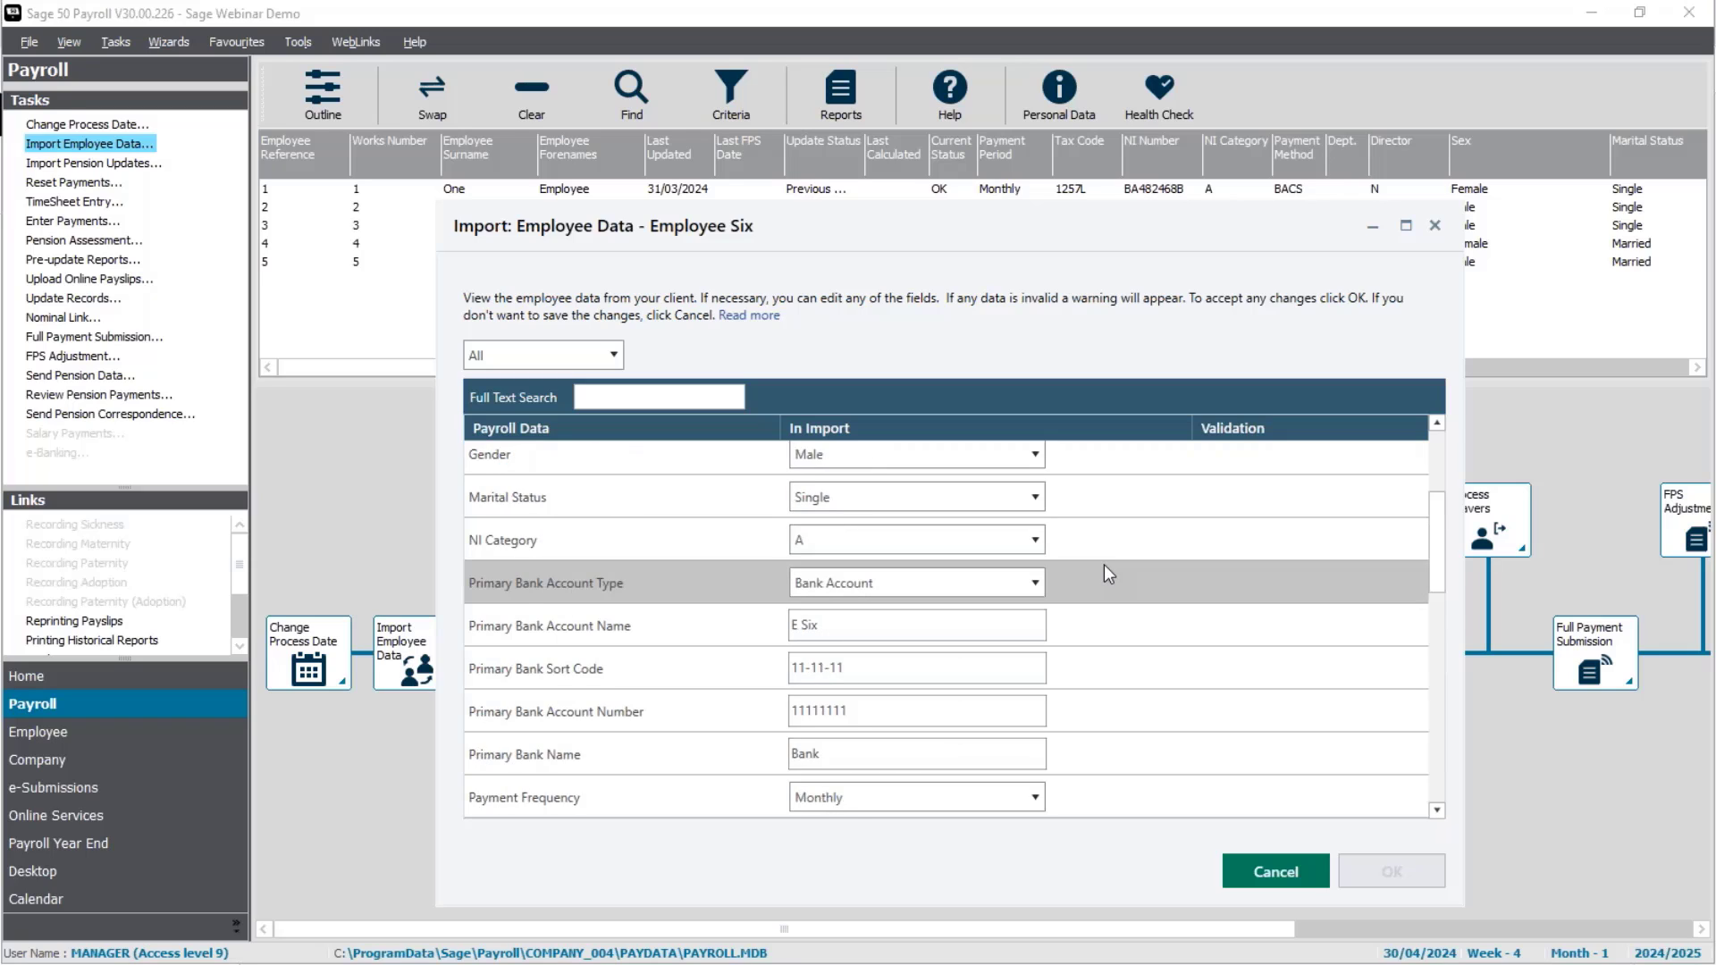
{"action": "scroll", "coordinate": [1102, 565], "scroll_direction": "up", "scroll_amount": 3}
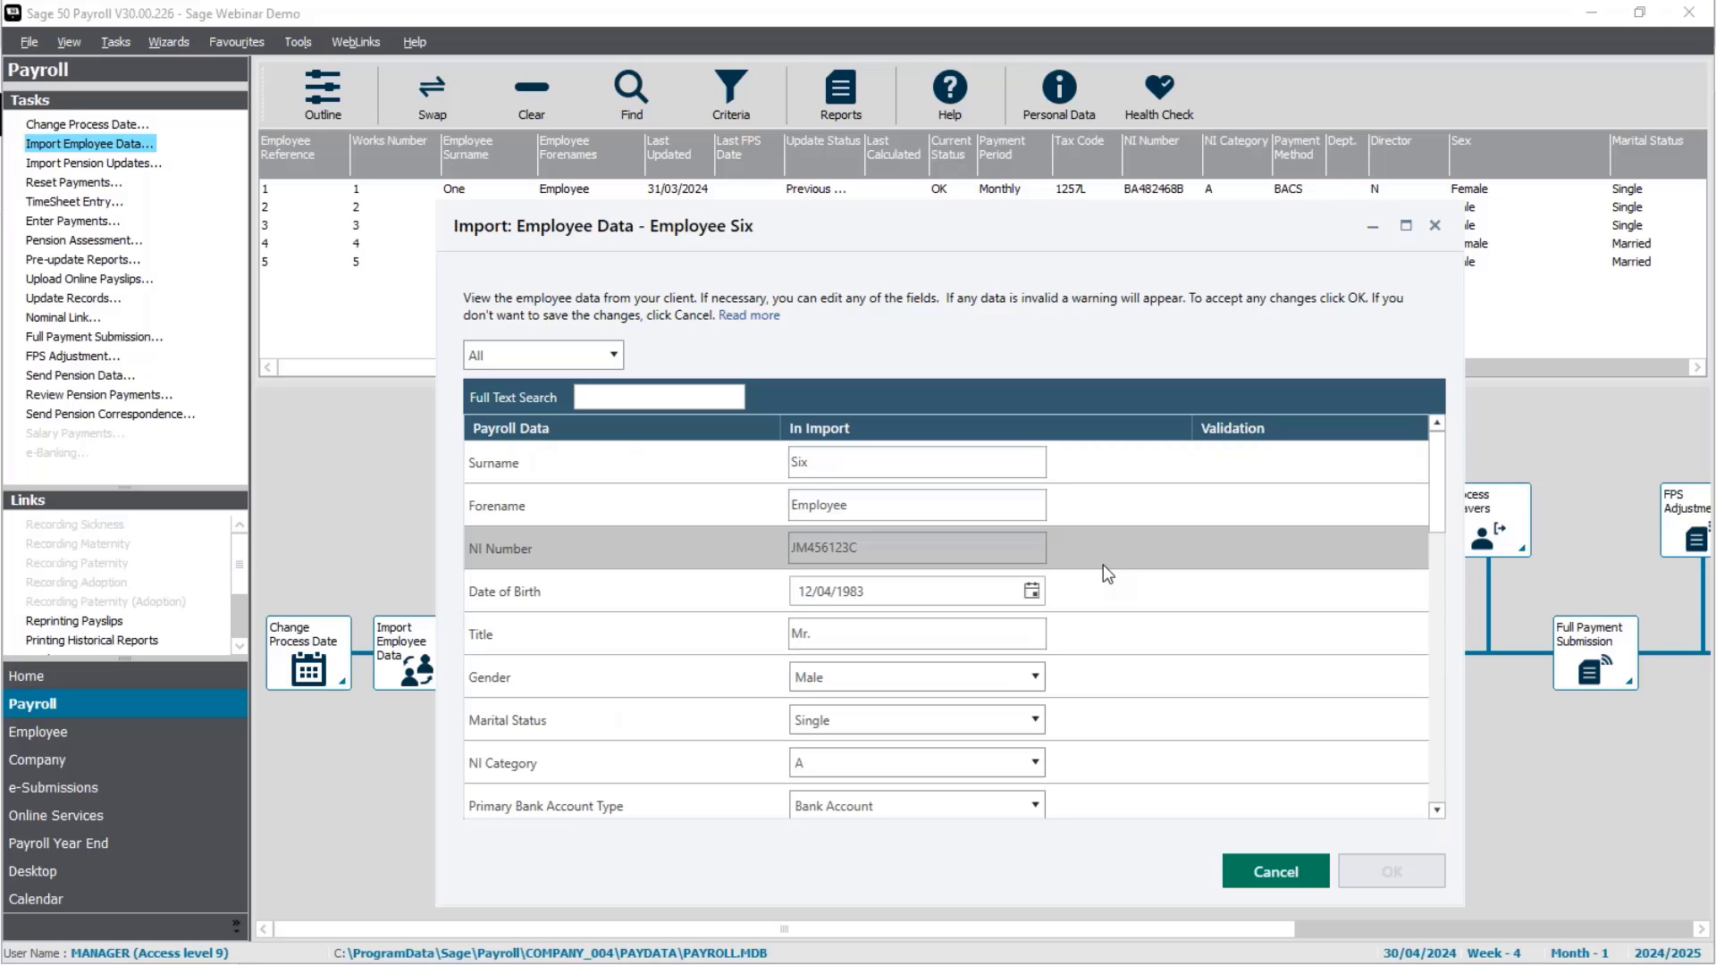
{"action": "left_click", "coordinate": [1262, 878]}
Step: Import Employee Six's starter record and finish the import
{"action": "left_click", "coordinate": [473, 433]}
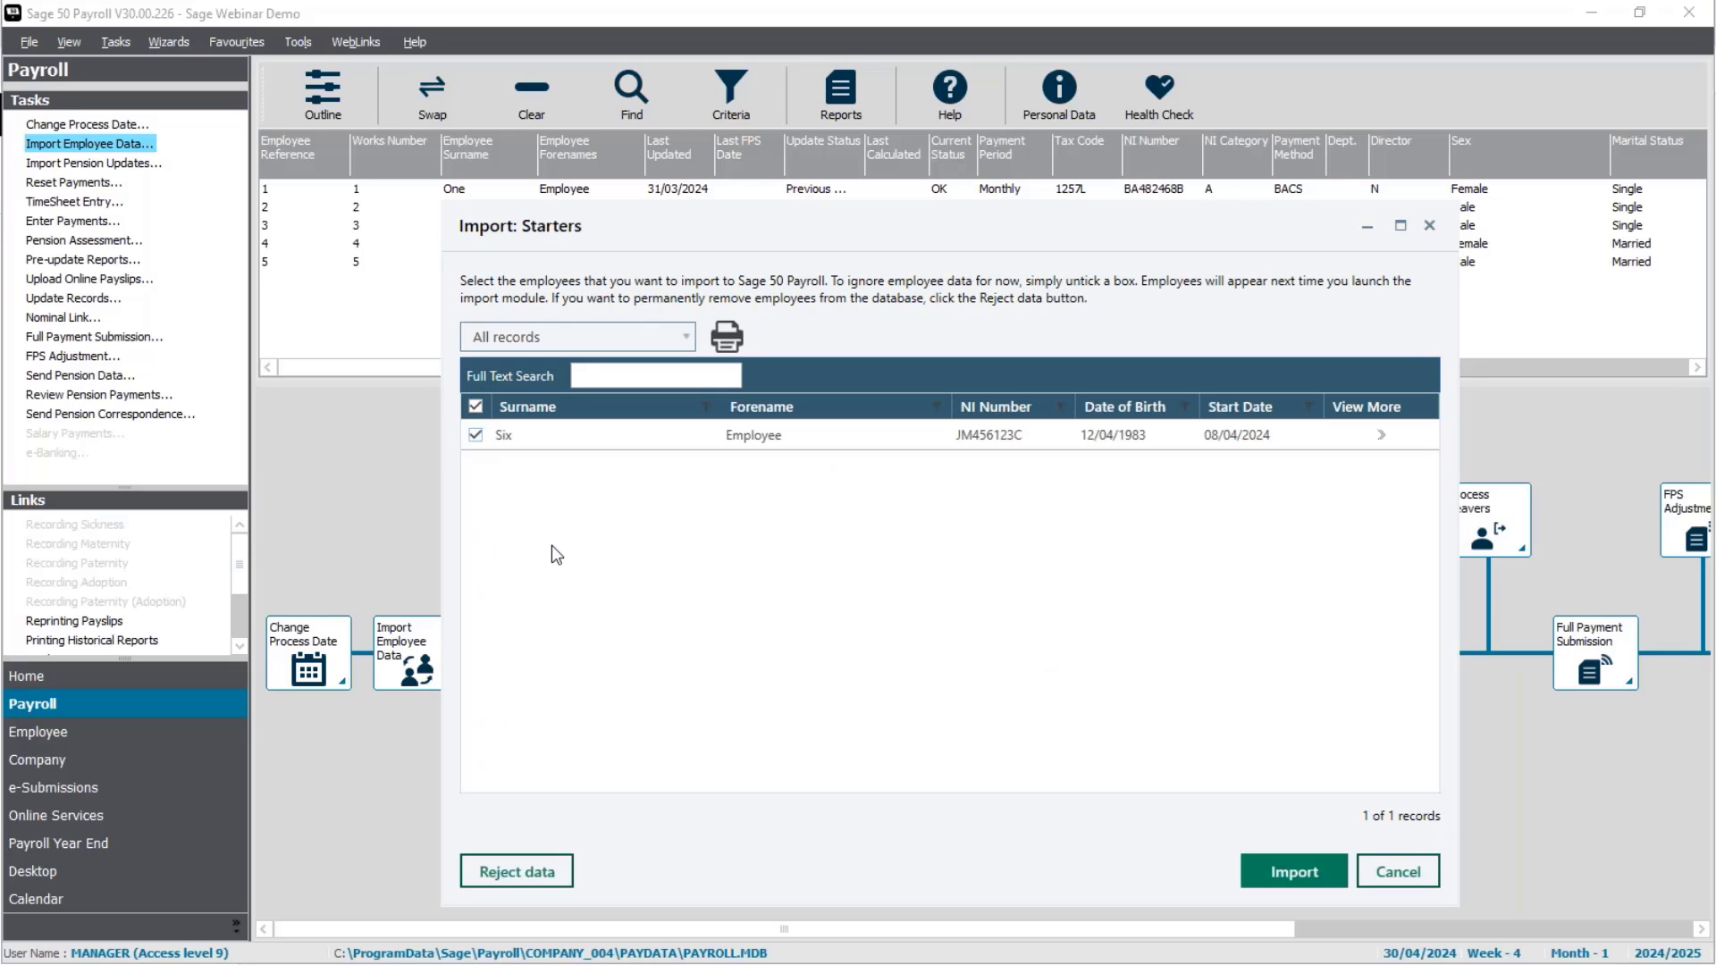
{"action": "left_click", "coordinate": [1291, 874]}
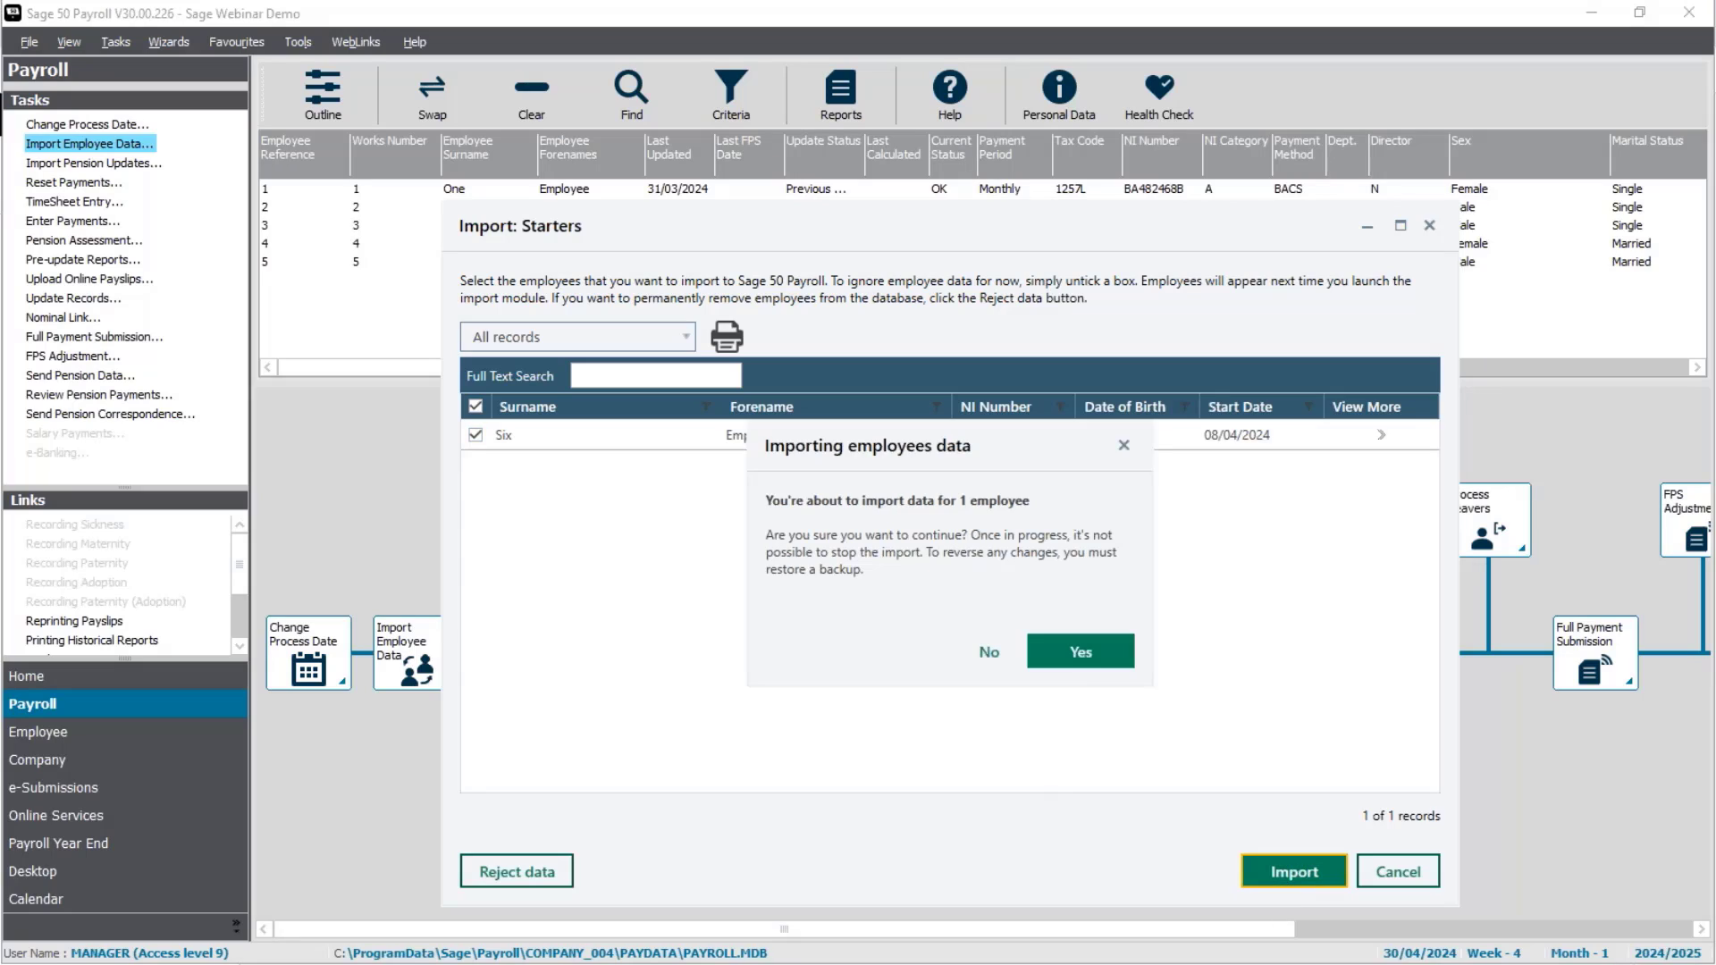
{"action": "left_click", "coordinate": [1085, 654]}
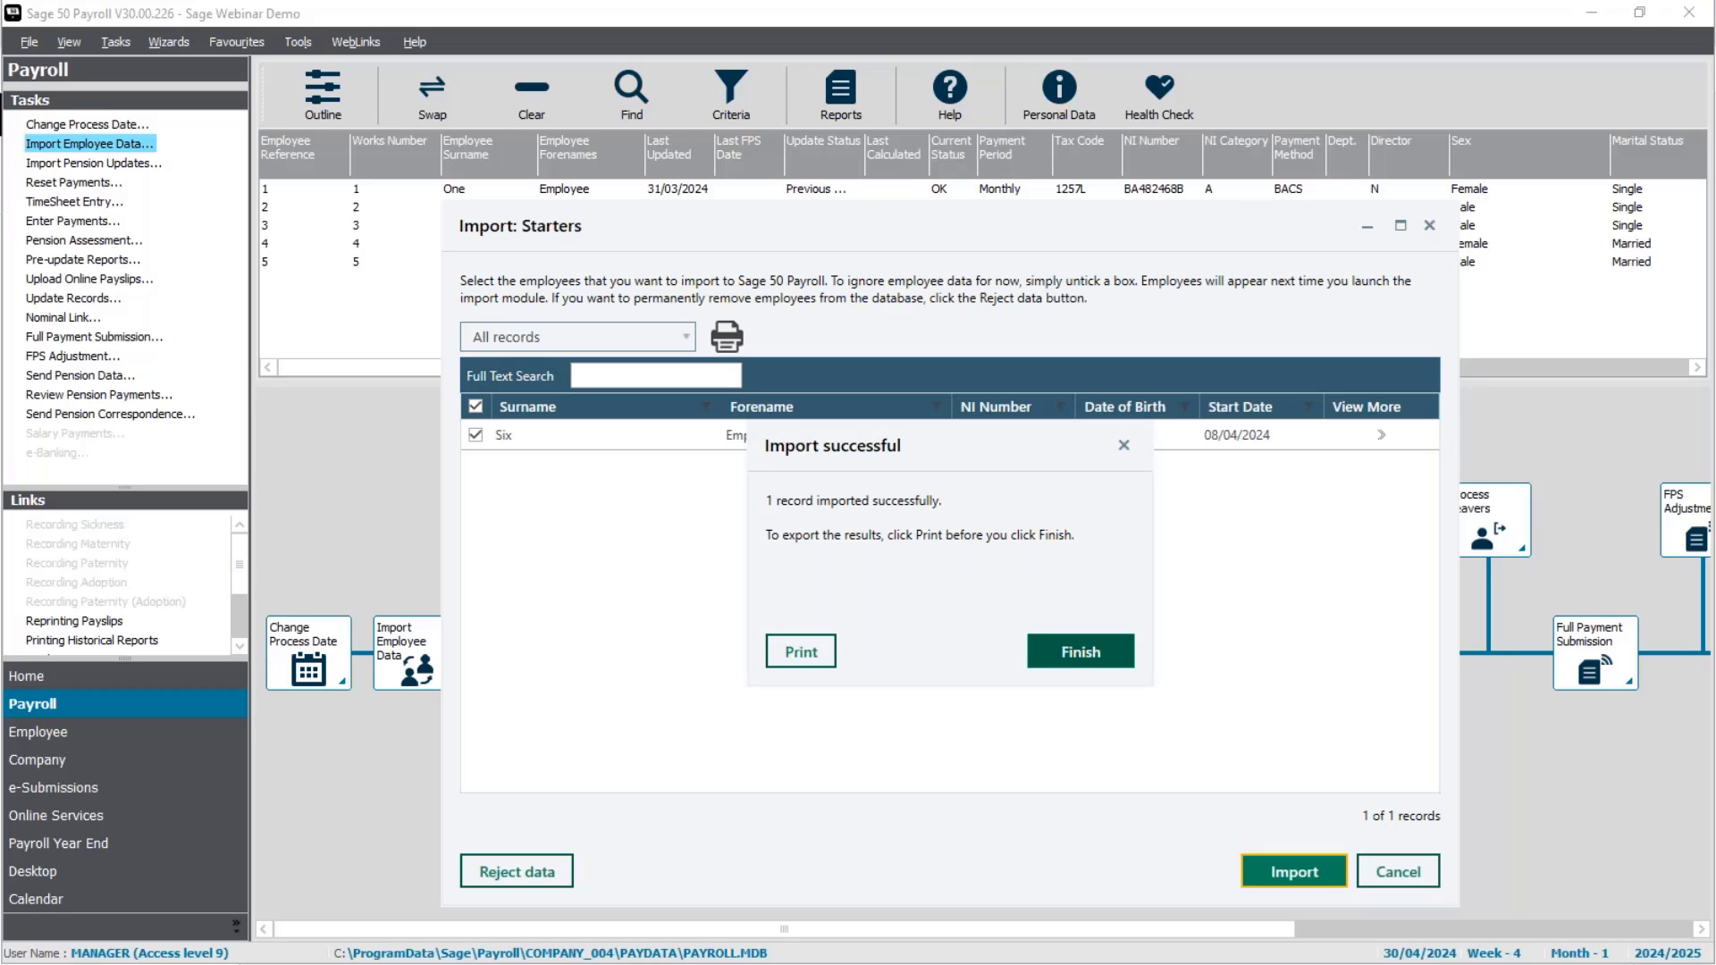
{"action": "left_click", "coordinate": [1090, 652]}
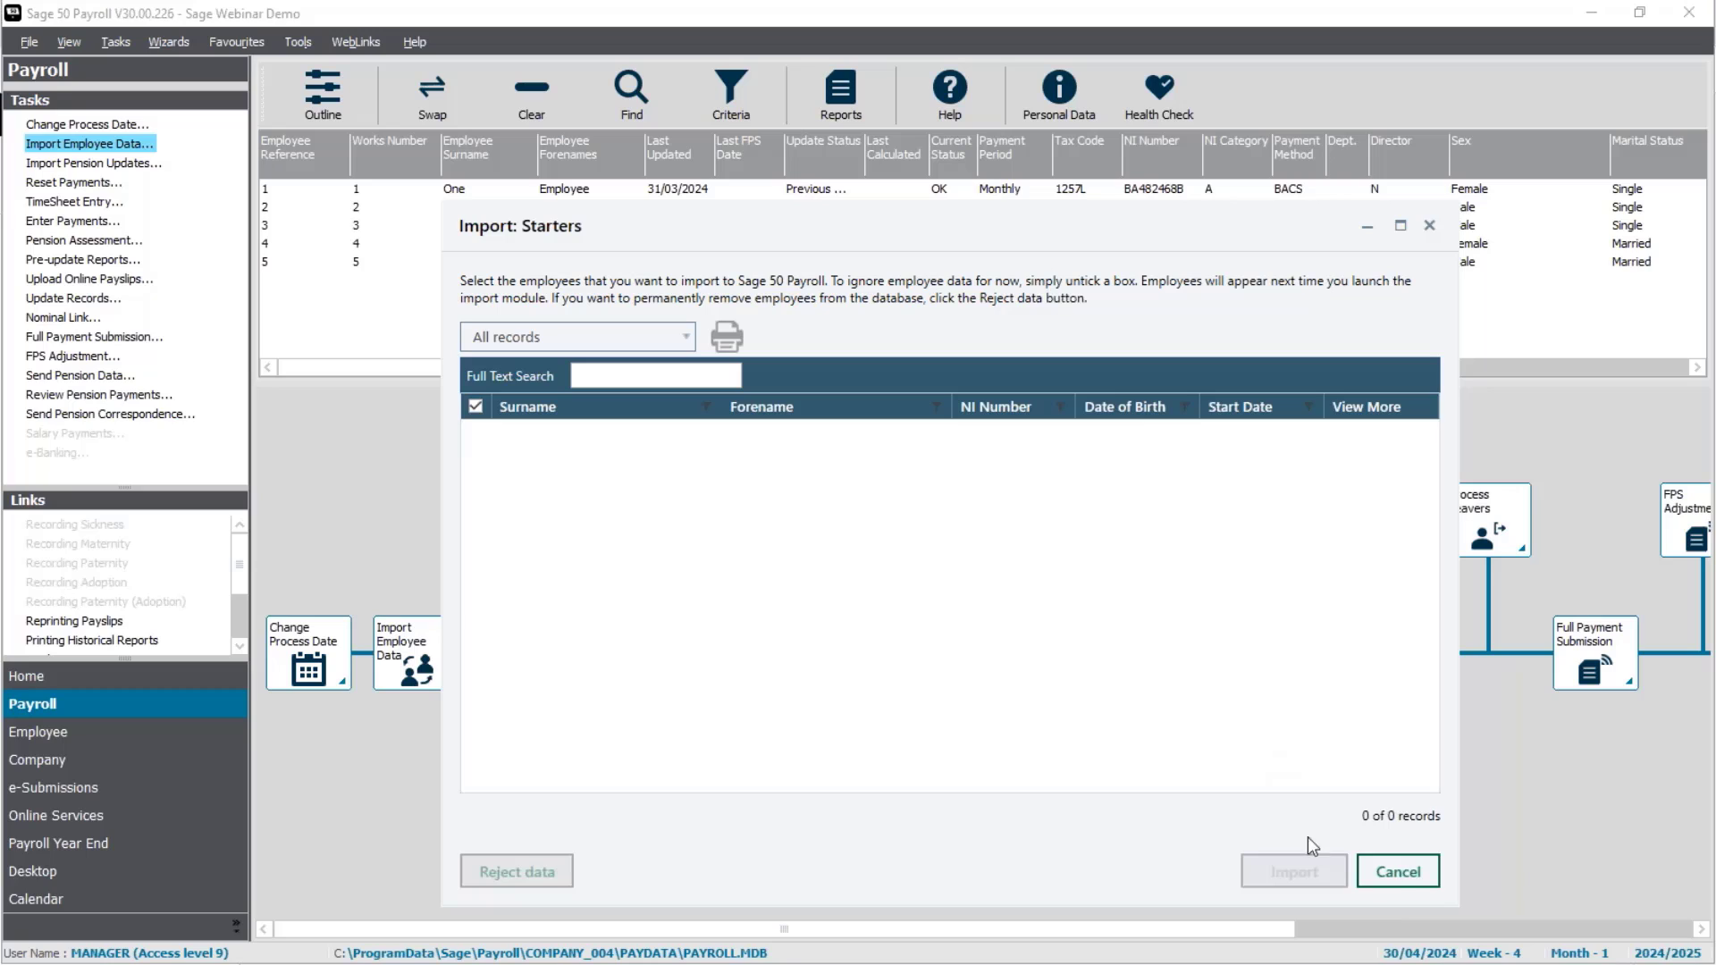
Step: Enable Online Services on the Analysis tab of Employee Six's record and save it
{"action": "left_click", "coordinate": [1416, 889]}
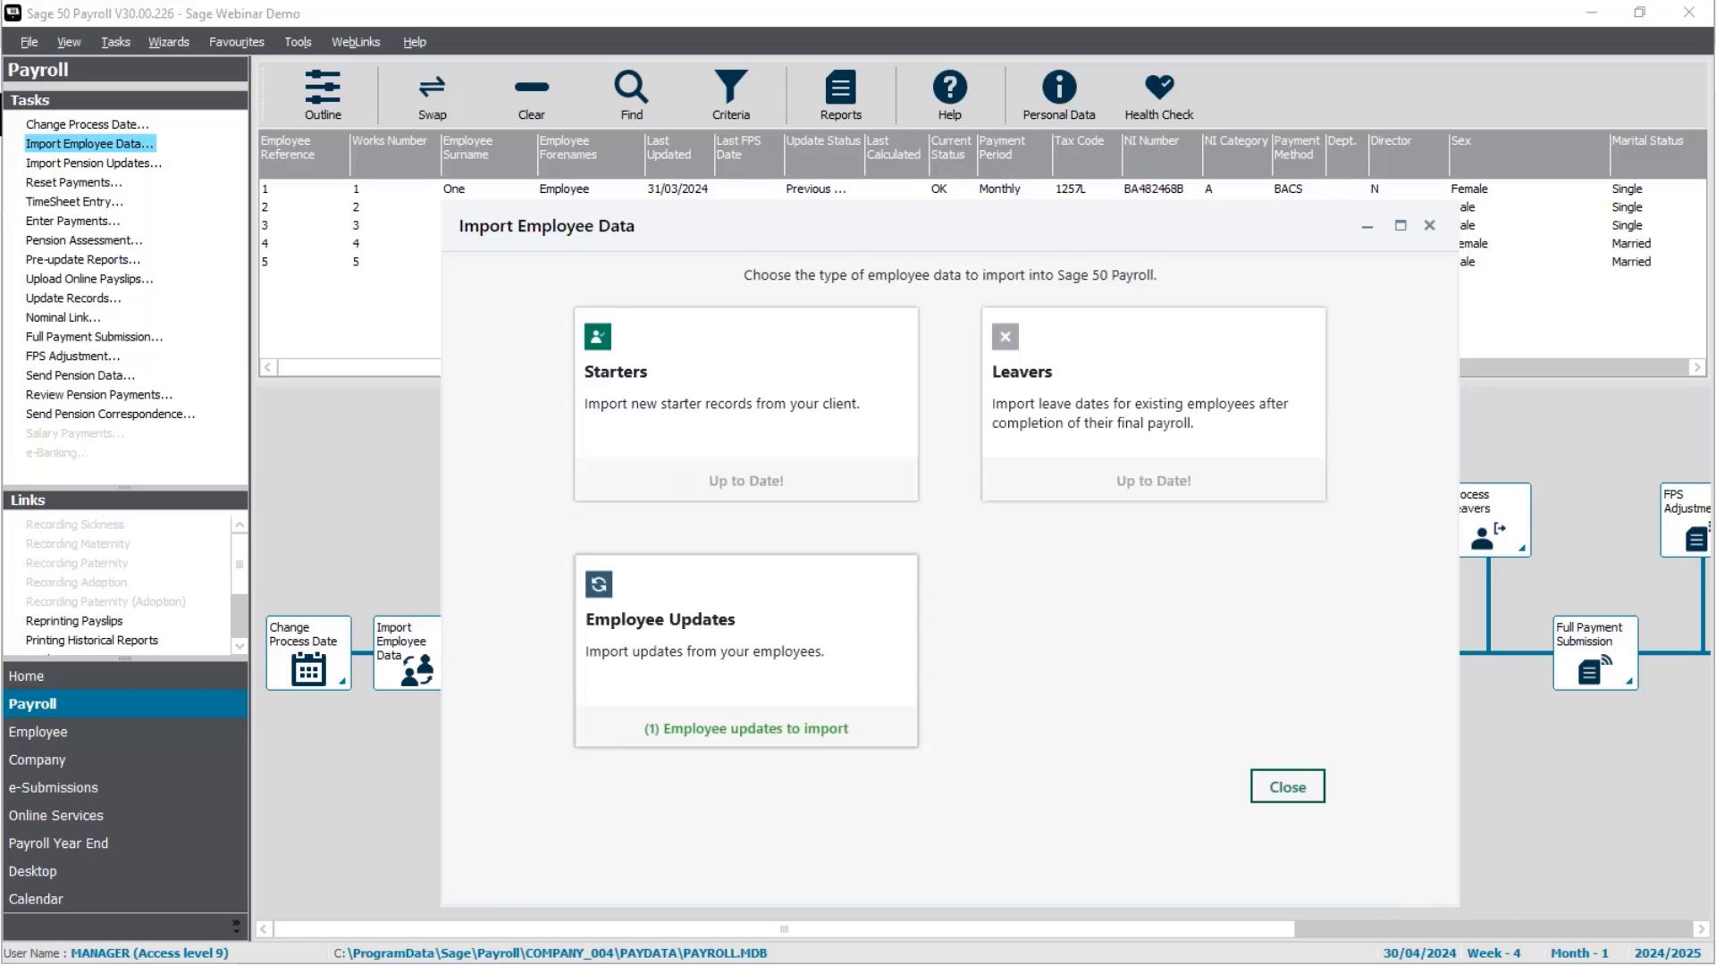
{"action": "left_click", "coordinate": [1294, 793]}
{"action": "left_click", "coordinate": [568, 282]}
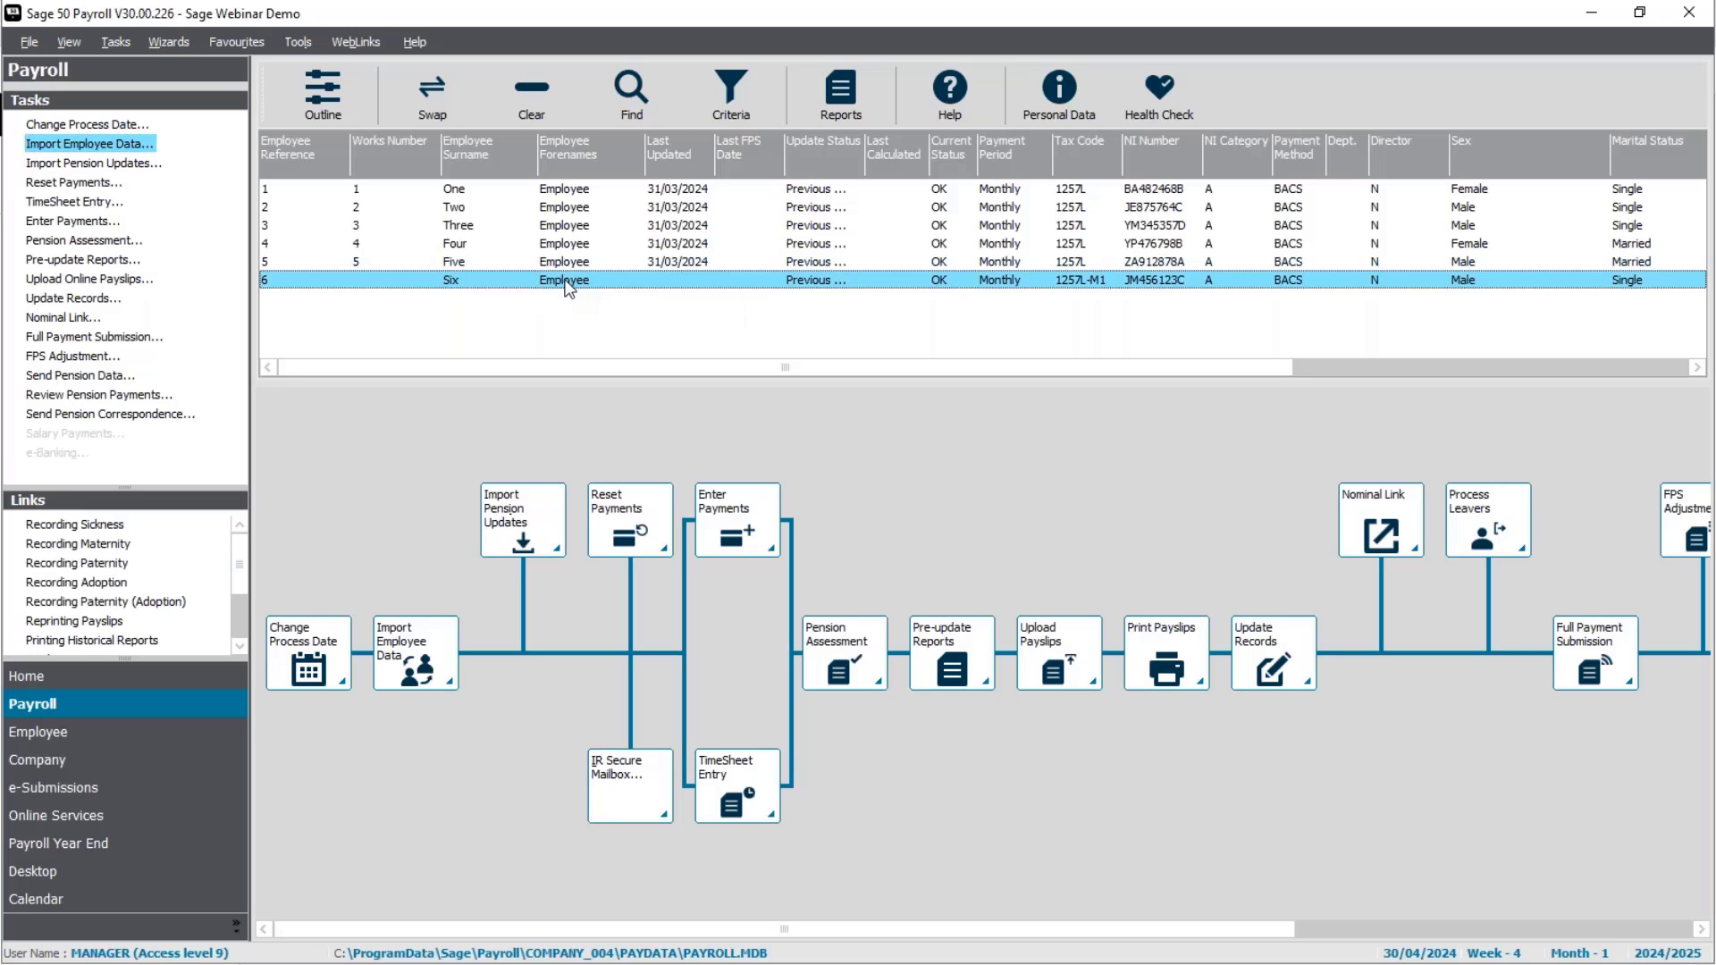
{"action": "right_click", "coordinate": [568, 284]}
{"action": "left_click", "coordinate": [614, 352]}
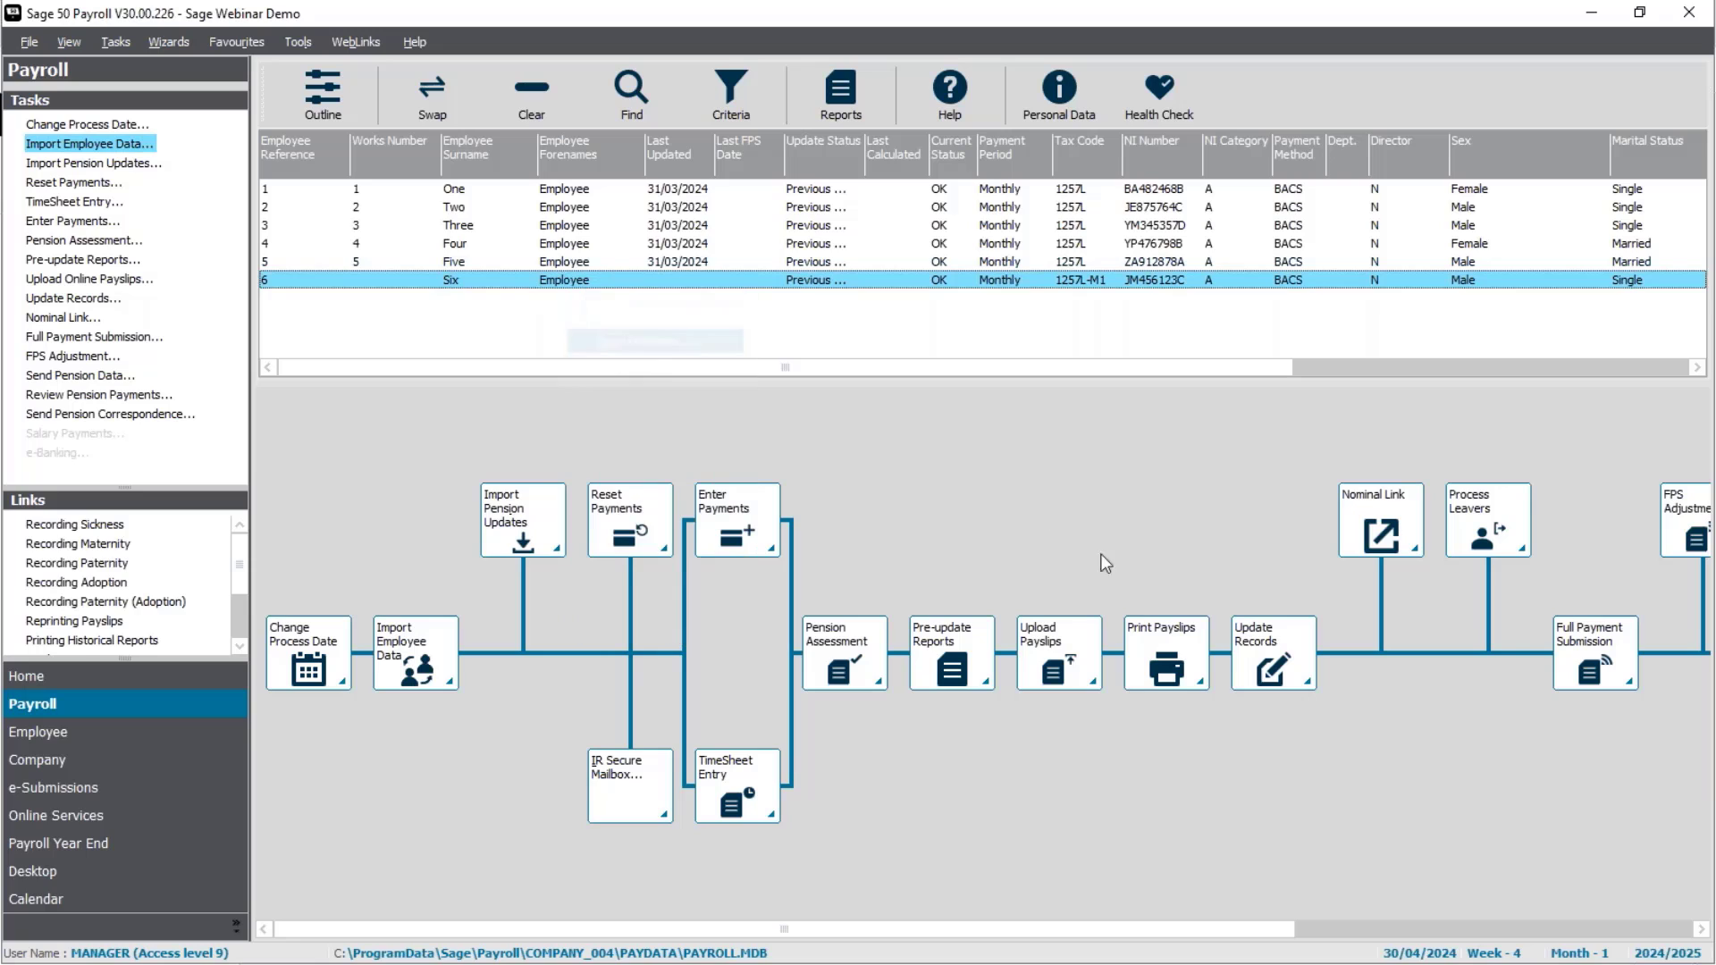
{"action": "left_click", "coordinate": [972, 295]}
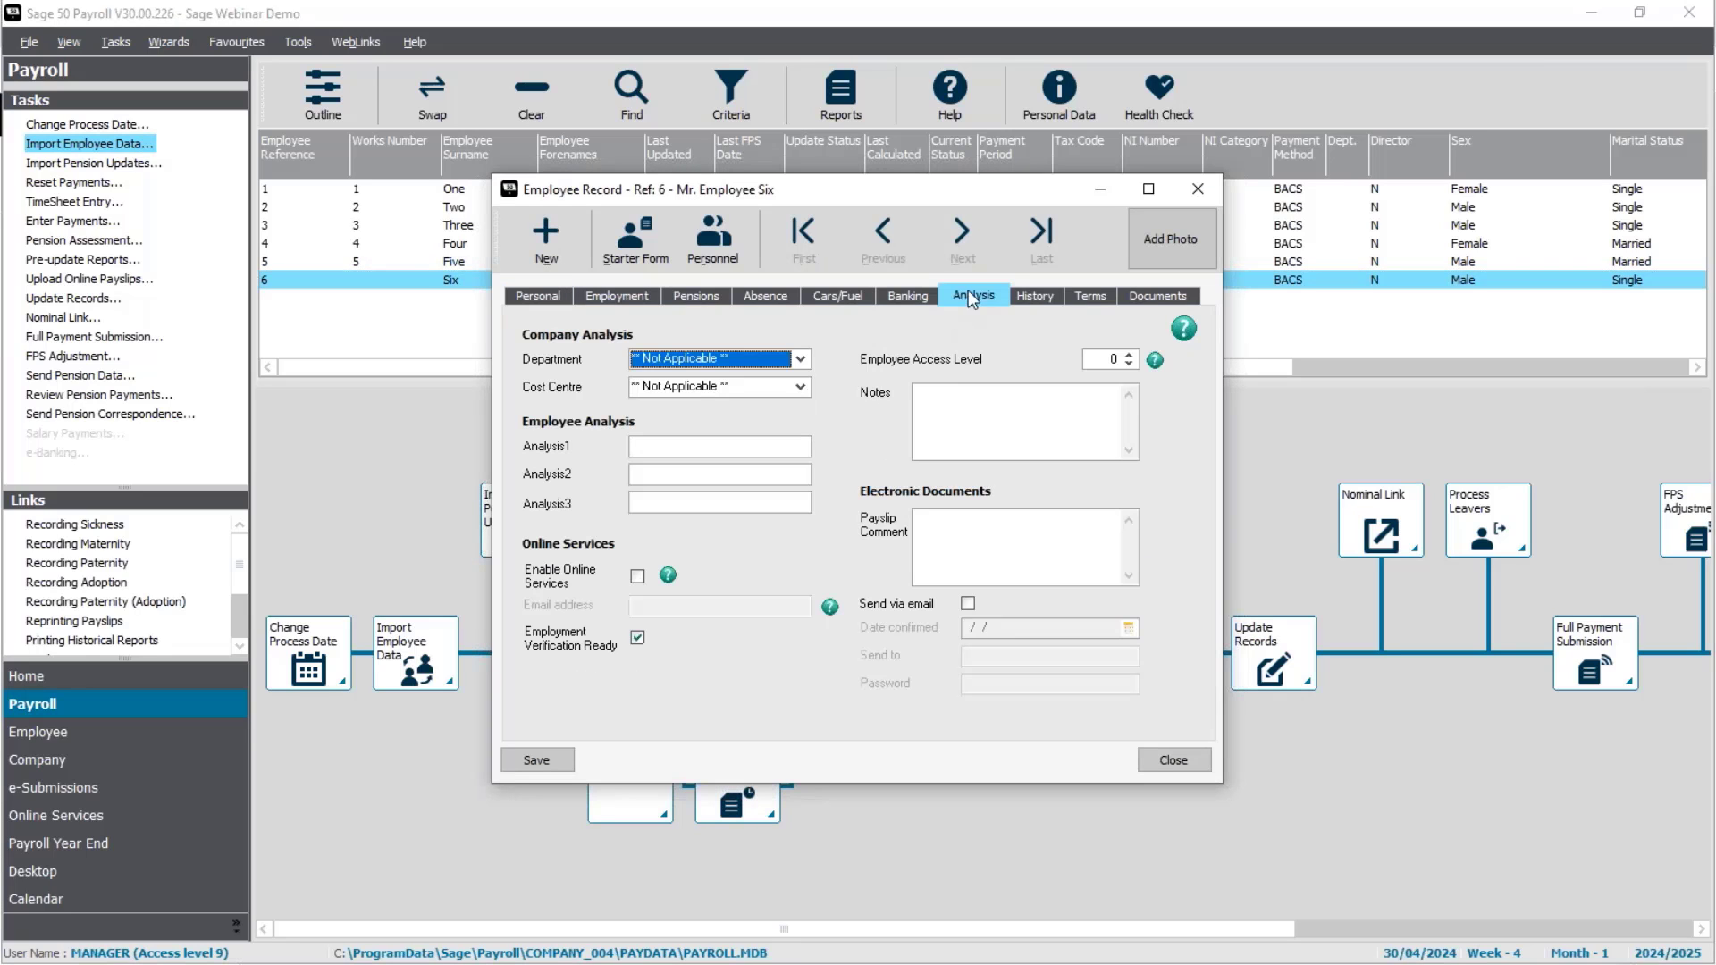
{"action": "left_click", "coordinate": [637, 577]}
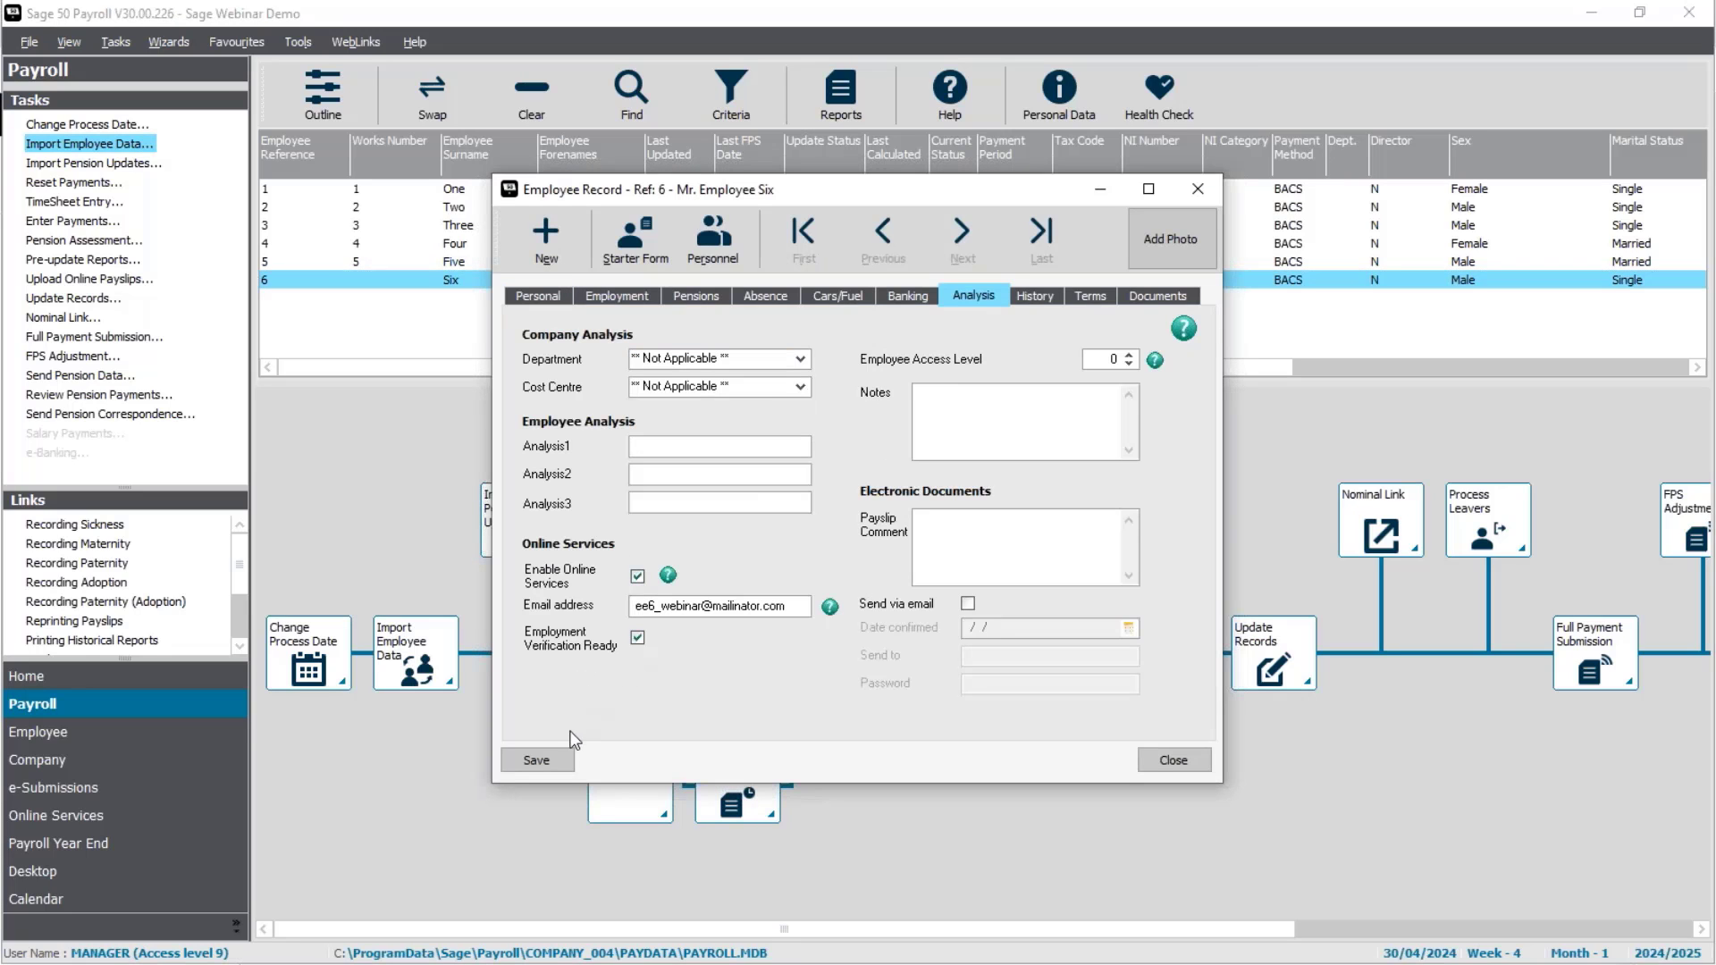
{"action": "left_click", "coordinate": [540, 761]}
{"action": "left_click", "coordinate": [1185, 764]}
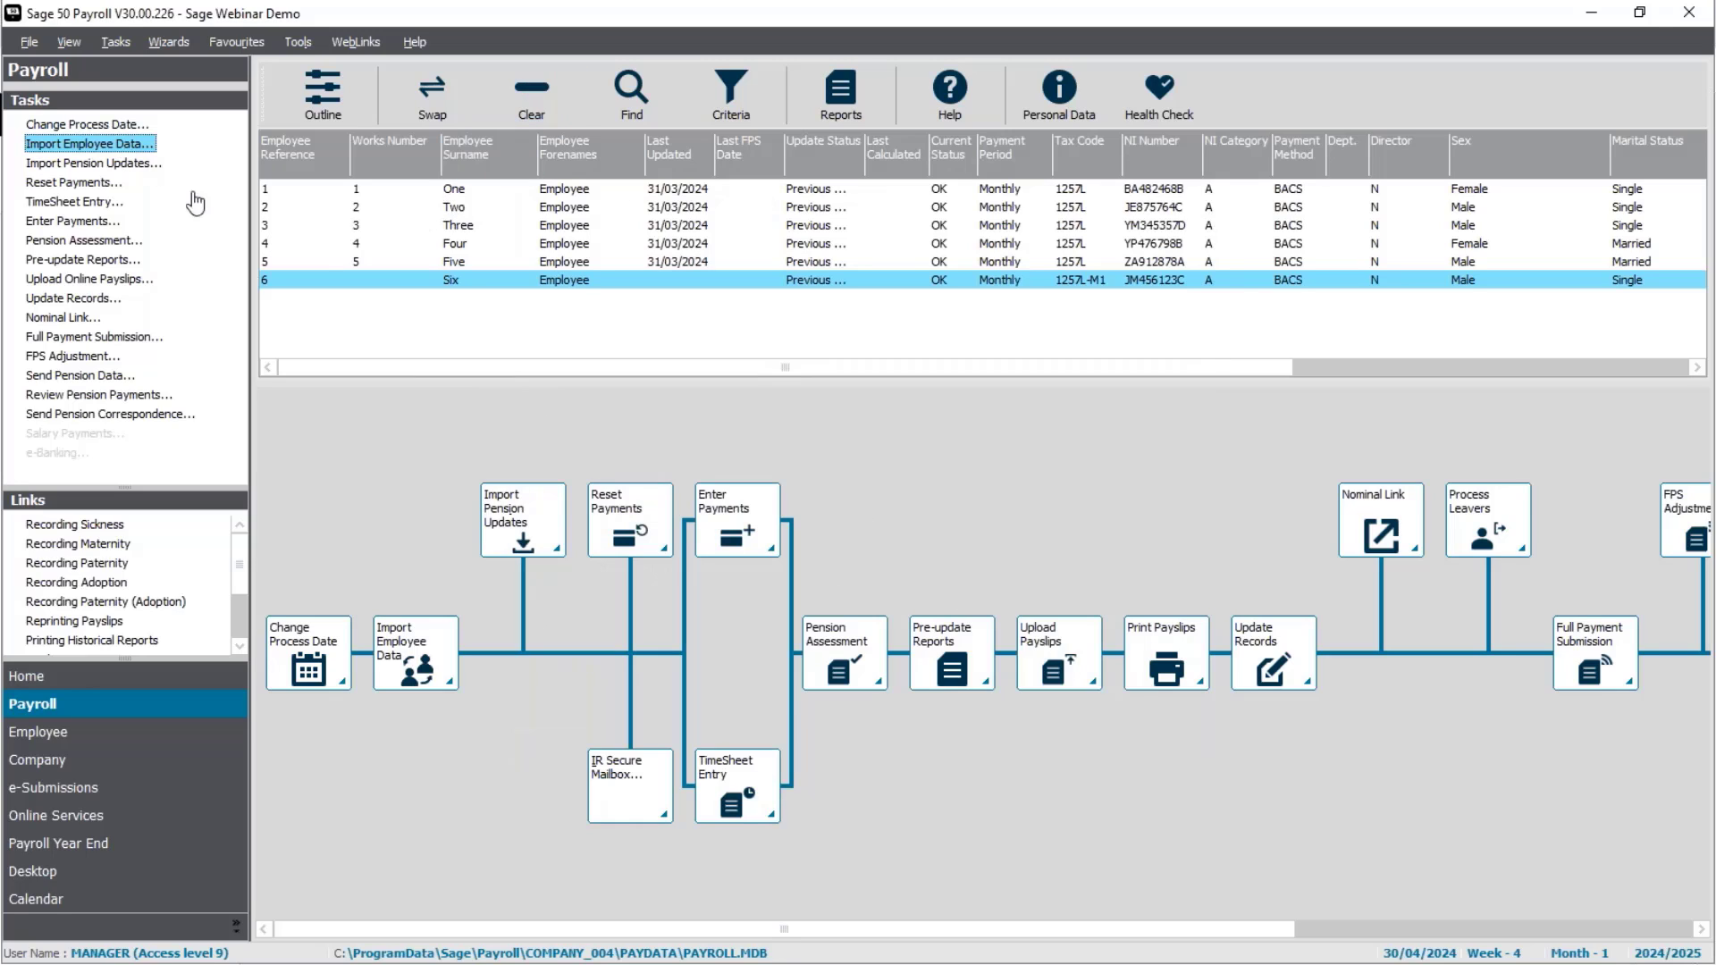
Step: Review Employee One's current address, then start Import Employee Data, declining the backup
{"action": "left_click", "coordinate": [413, 280], "text": "ctrl"}
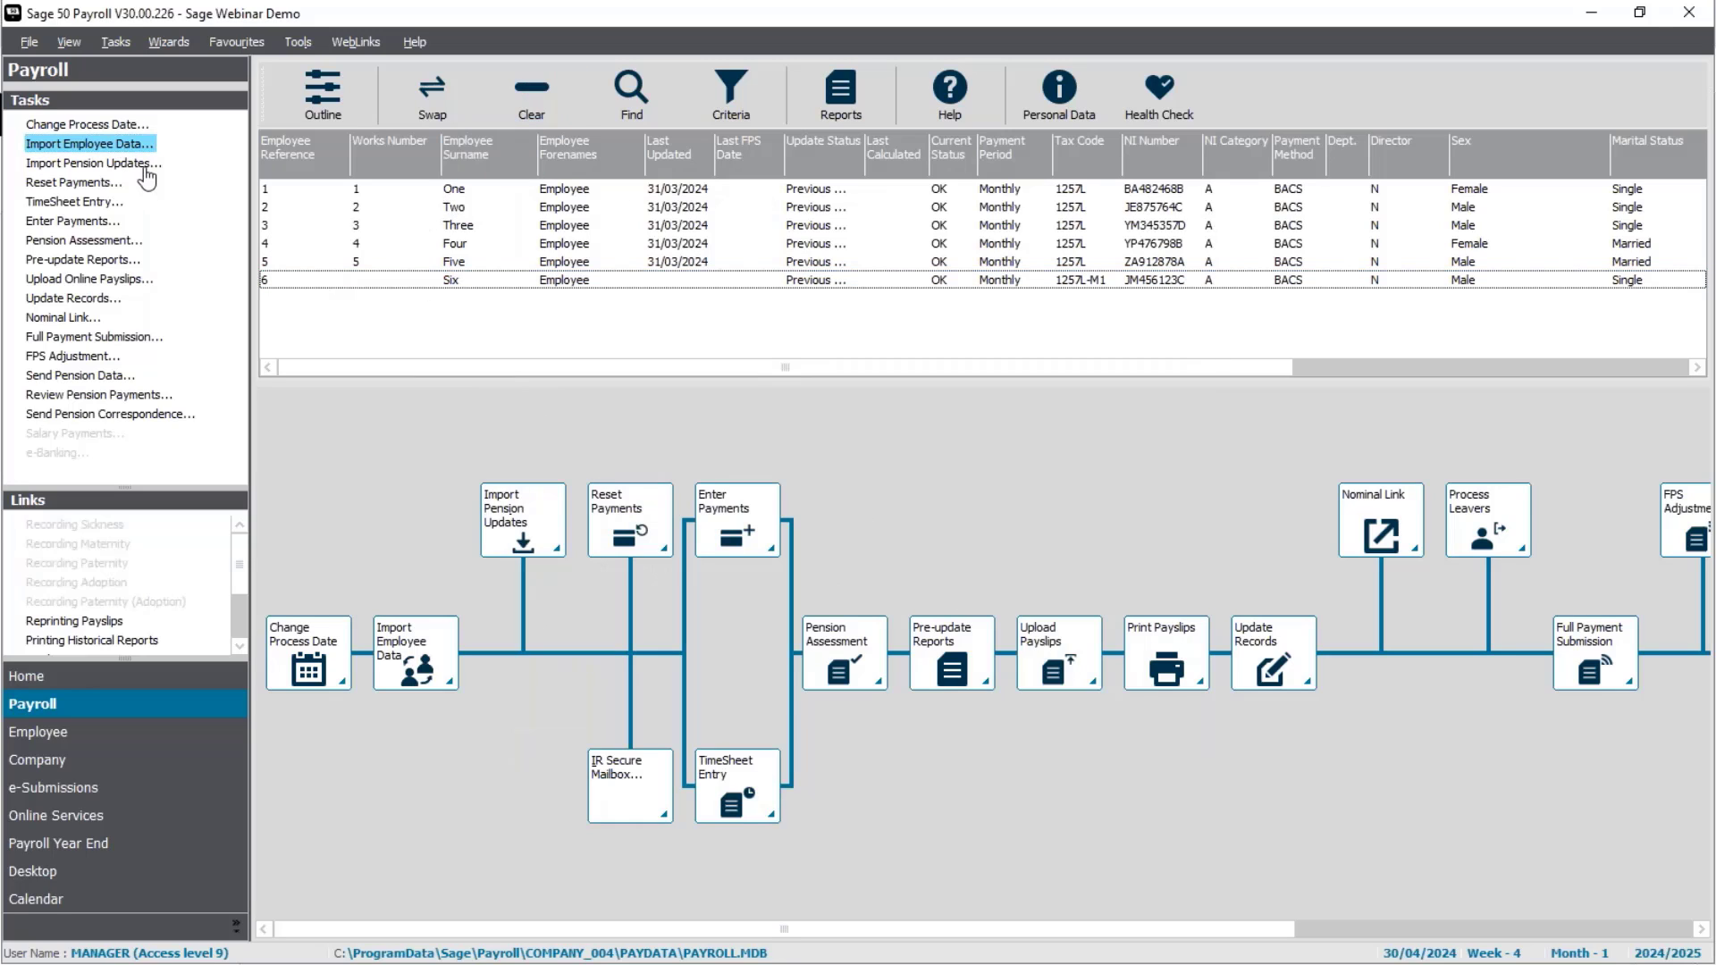
{"action": "double_click", "coordinate": [384, 187]}
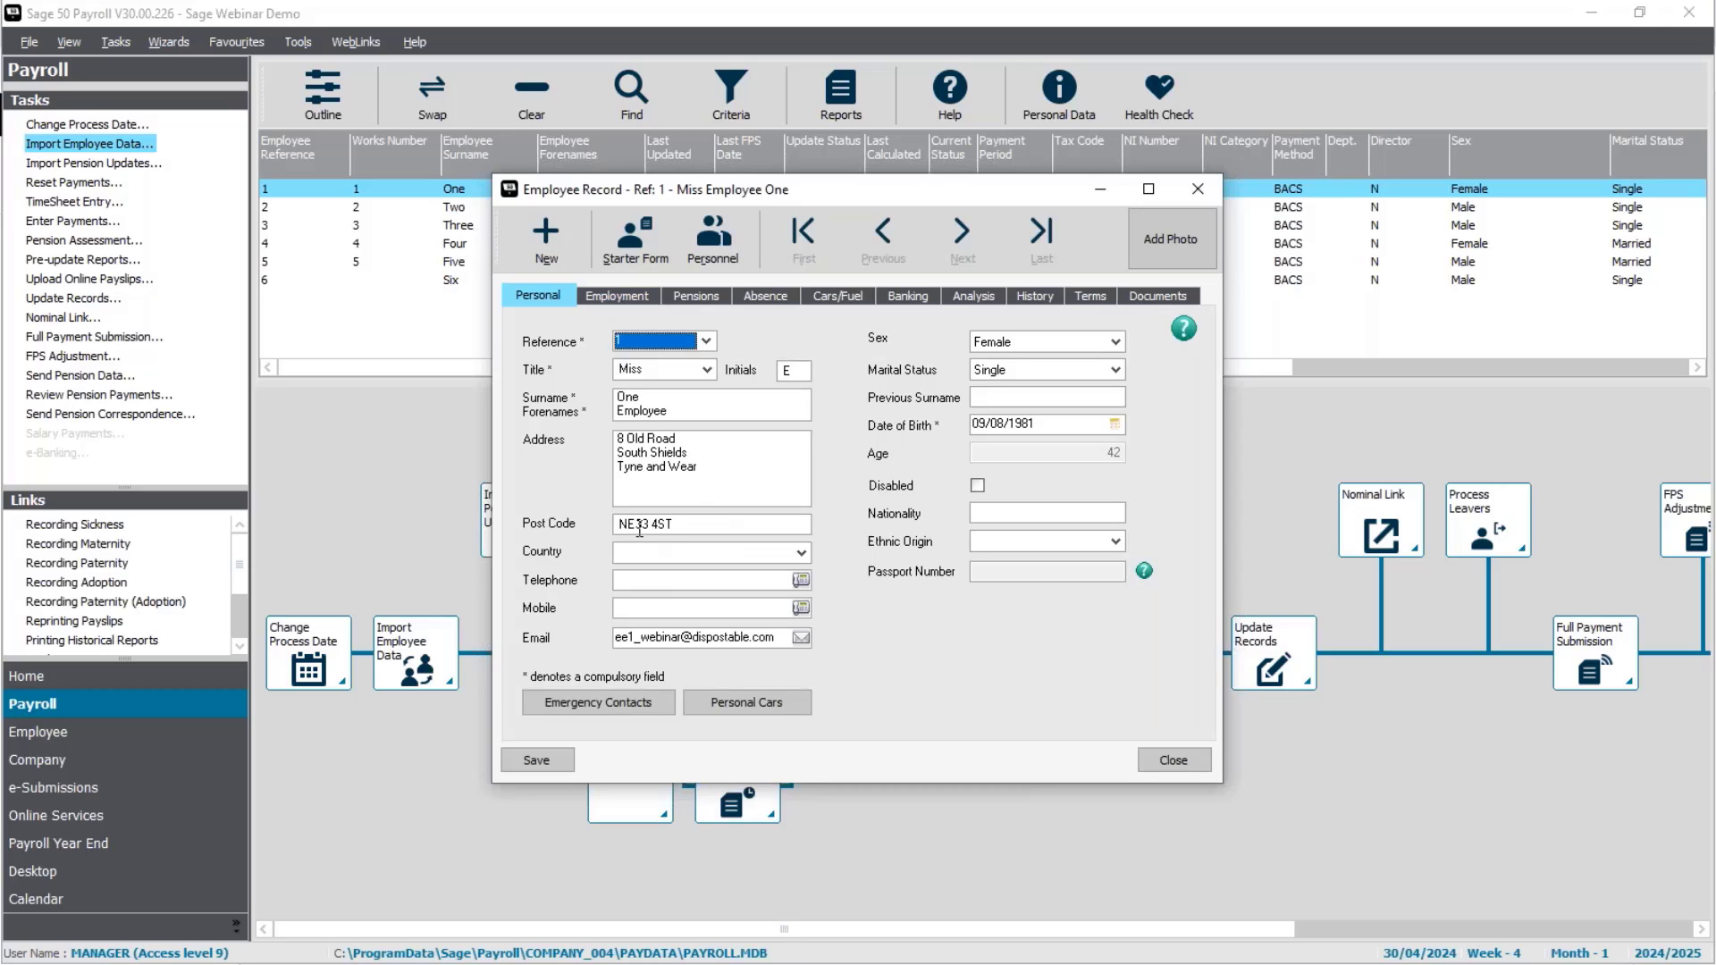
{"action": "left_click", "coordinate": [1178, 758]}
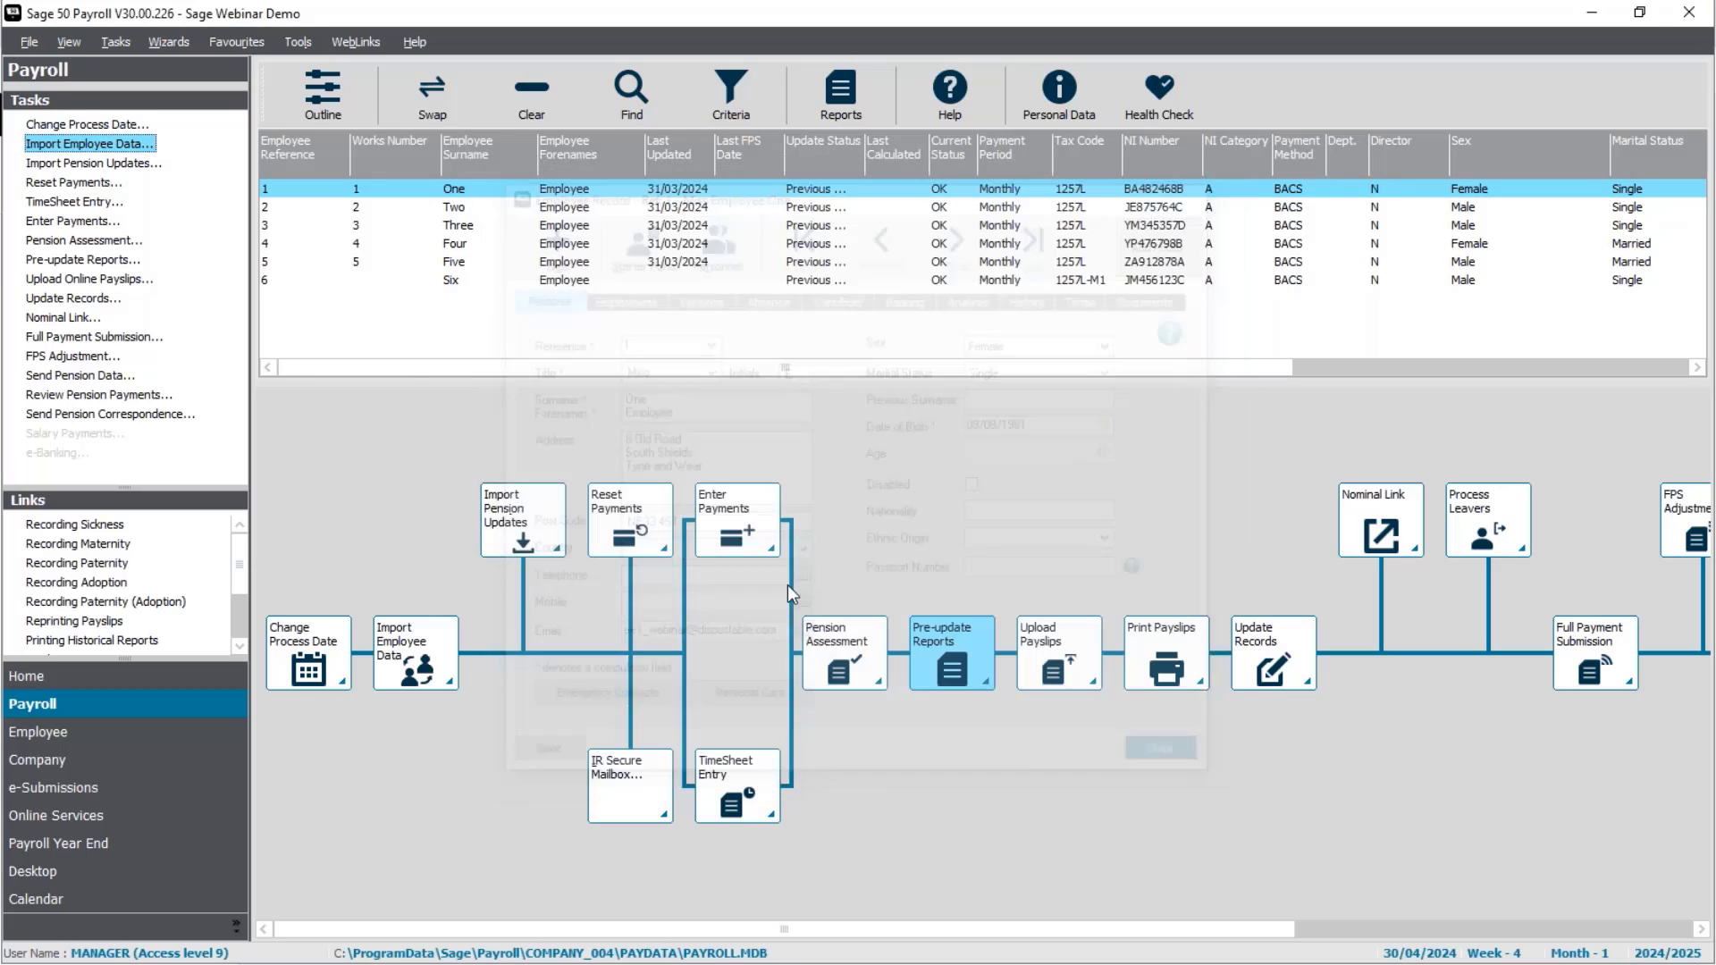
{"action": "left_click", "coordinate": [122, 145]}
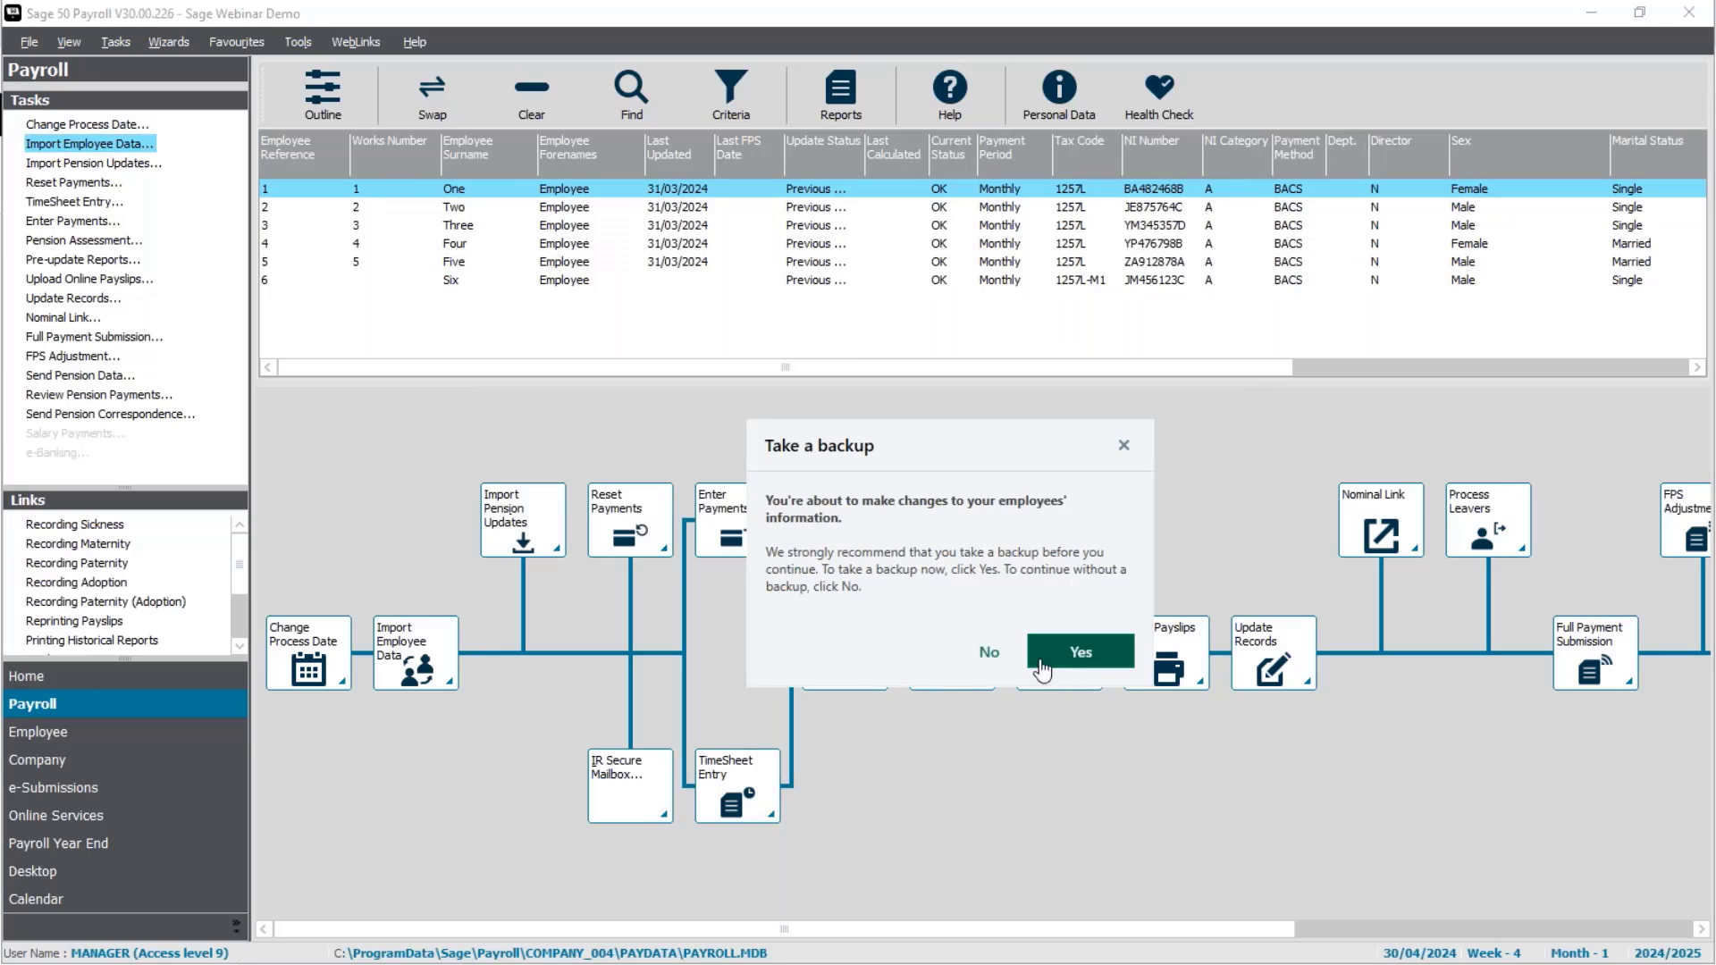
{"action": "left_click", "coordinate": [988, 652]}
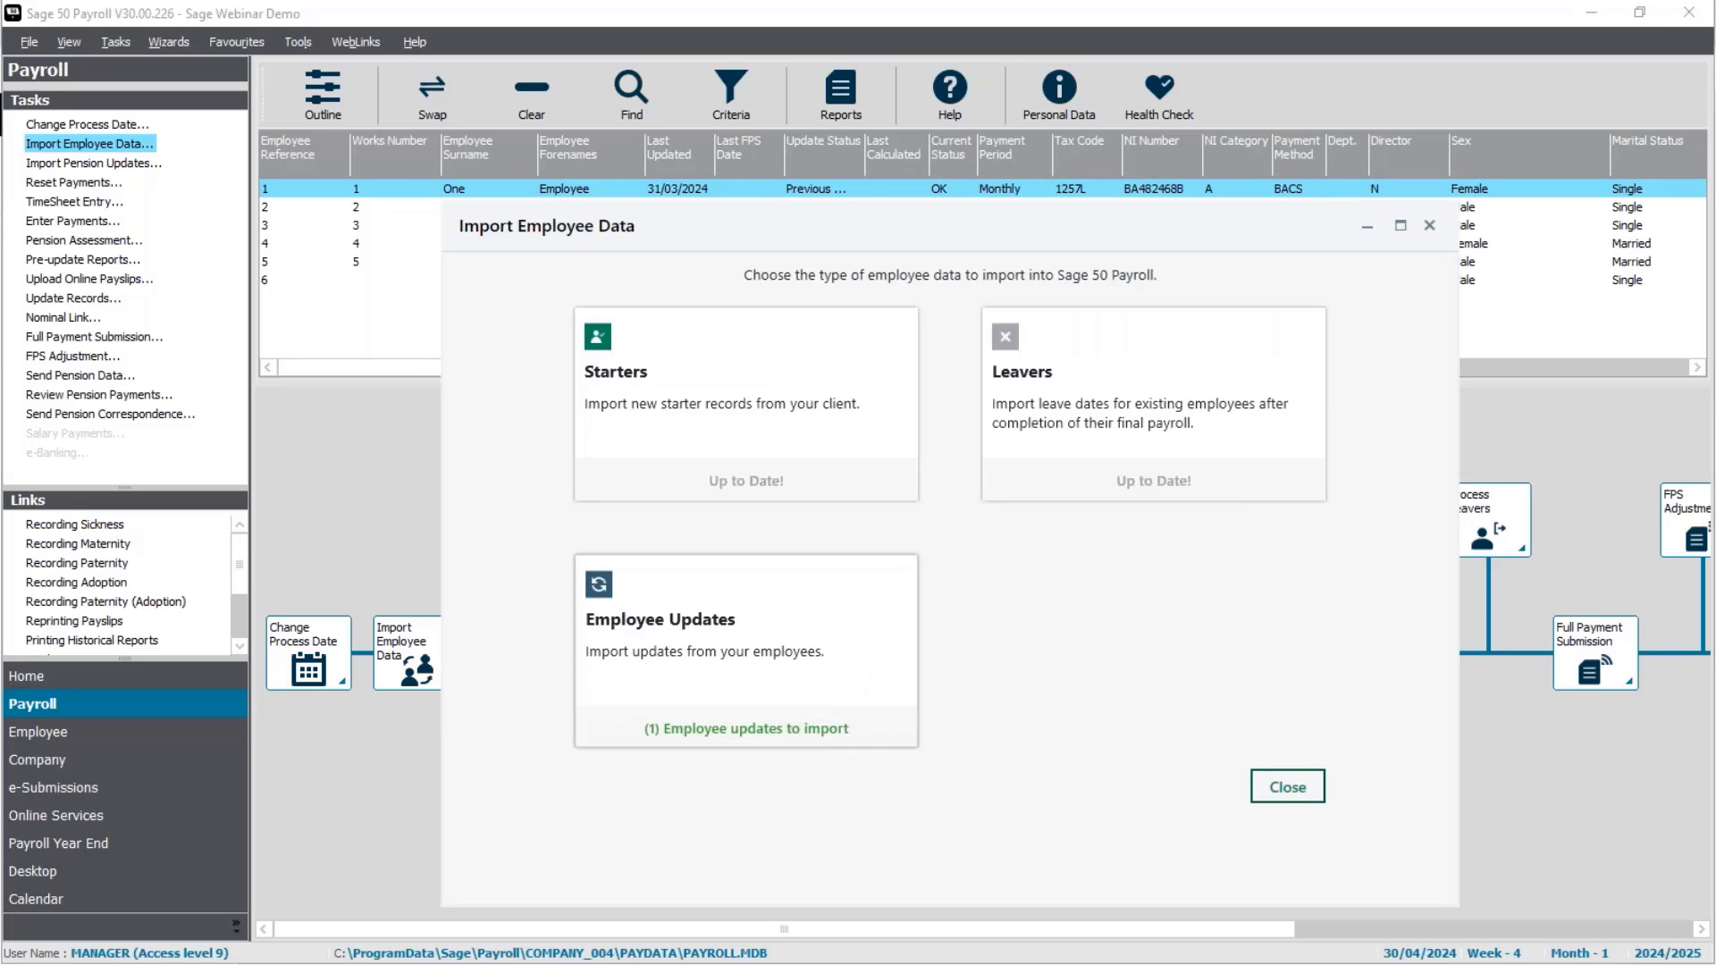
Step: Open the pending employee updates and review the details of Employee One's change
{"action": "left_click", "coordinate": [755, 730]}
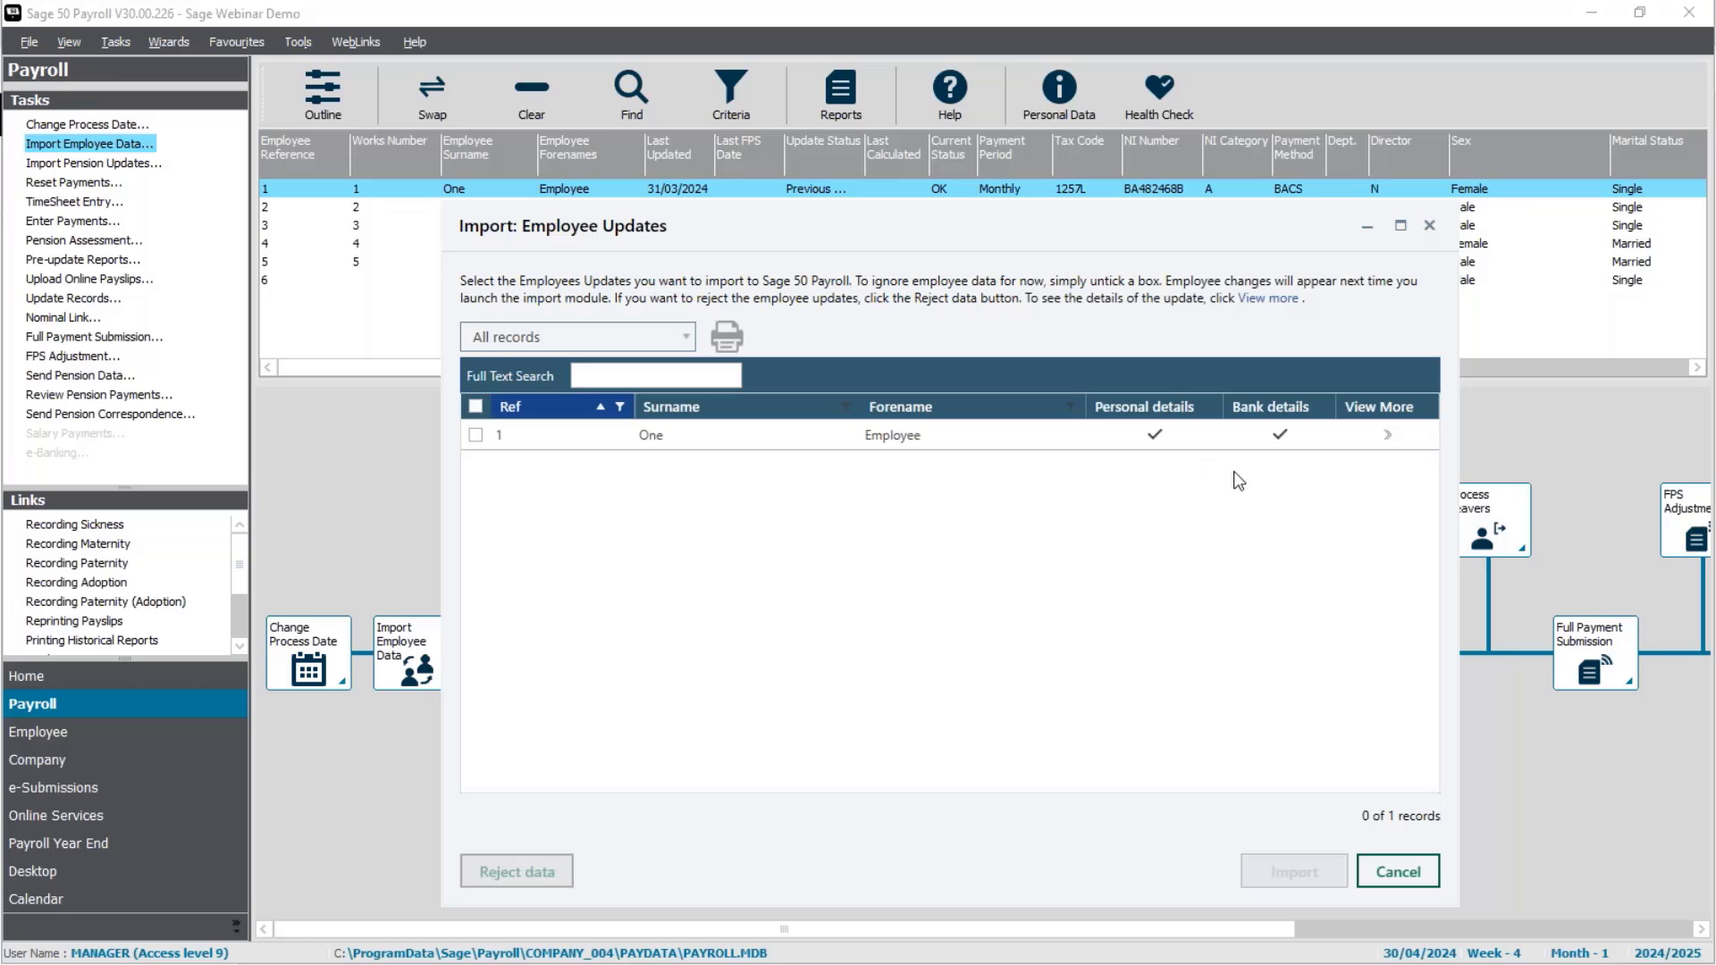
{"action": "left_click", "coordinate": [1388, 438]}
{"action": "scroll", "coordinate": [1370, 620], "scroll_direction": "down", "scroll_amount": 1}
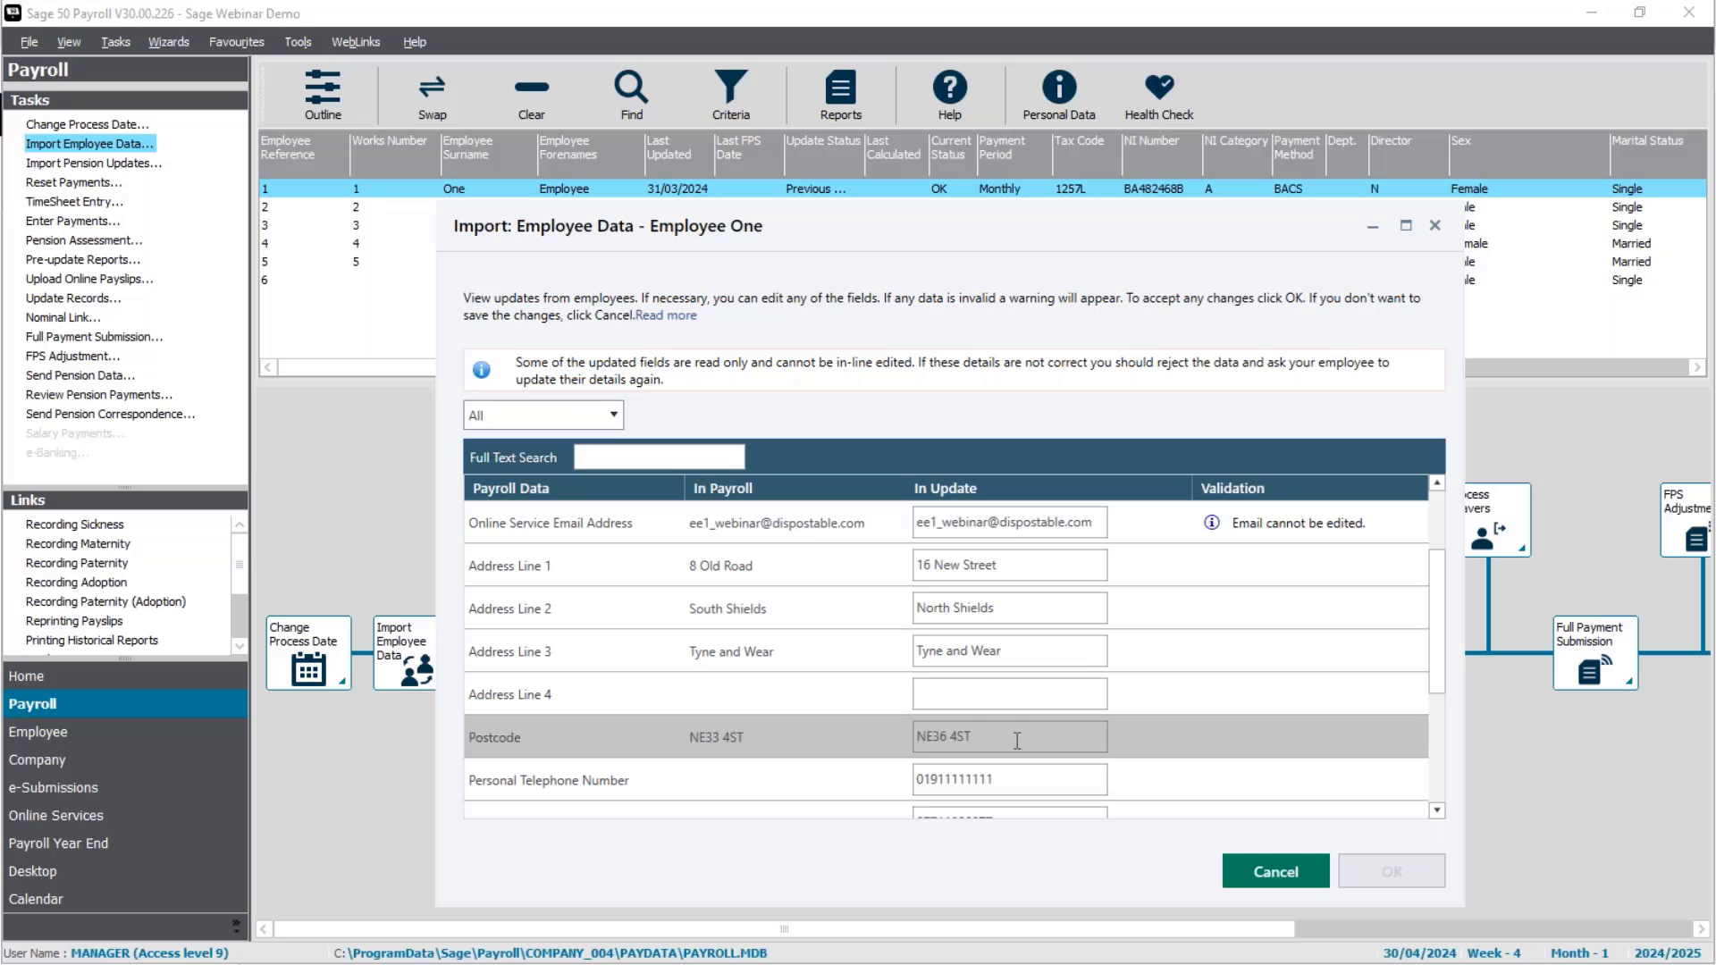
{"action": "scroll", "coordinate": [1017, 741], "scroll_direction": "down", "scroll_amount": 1}
{"action": "scroll", "coordinate": [1022, 768], "scroll_direction": "down", "scroll_amount": 1}
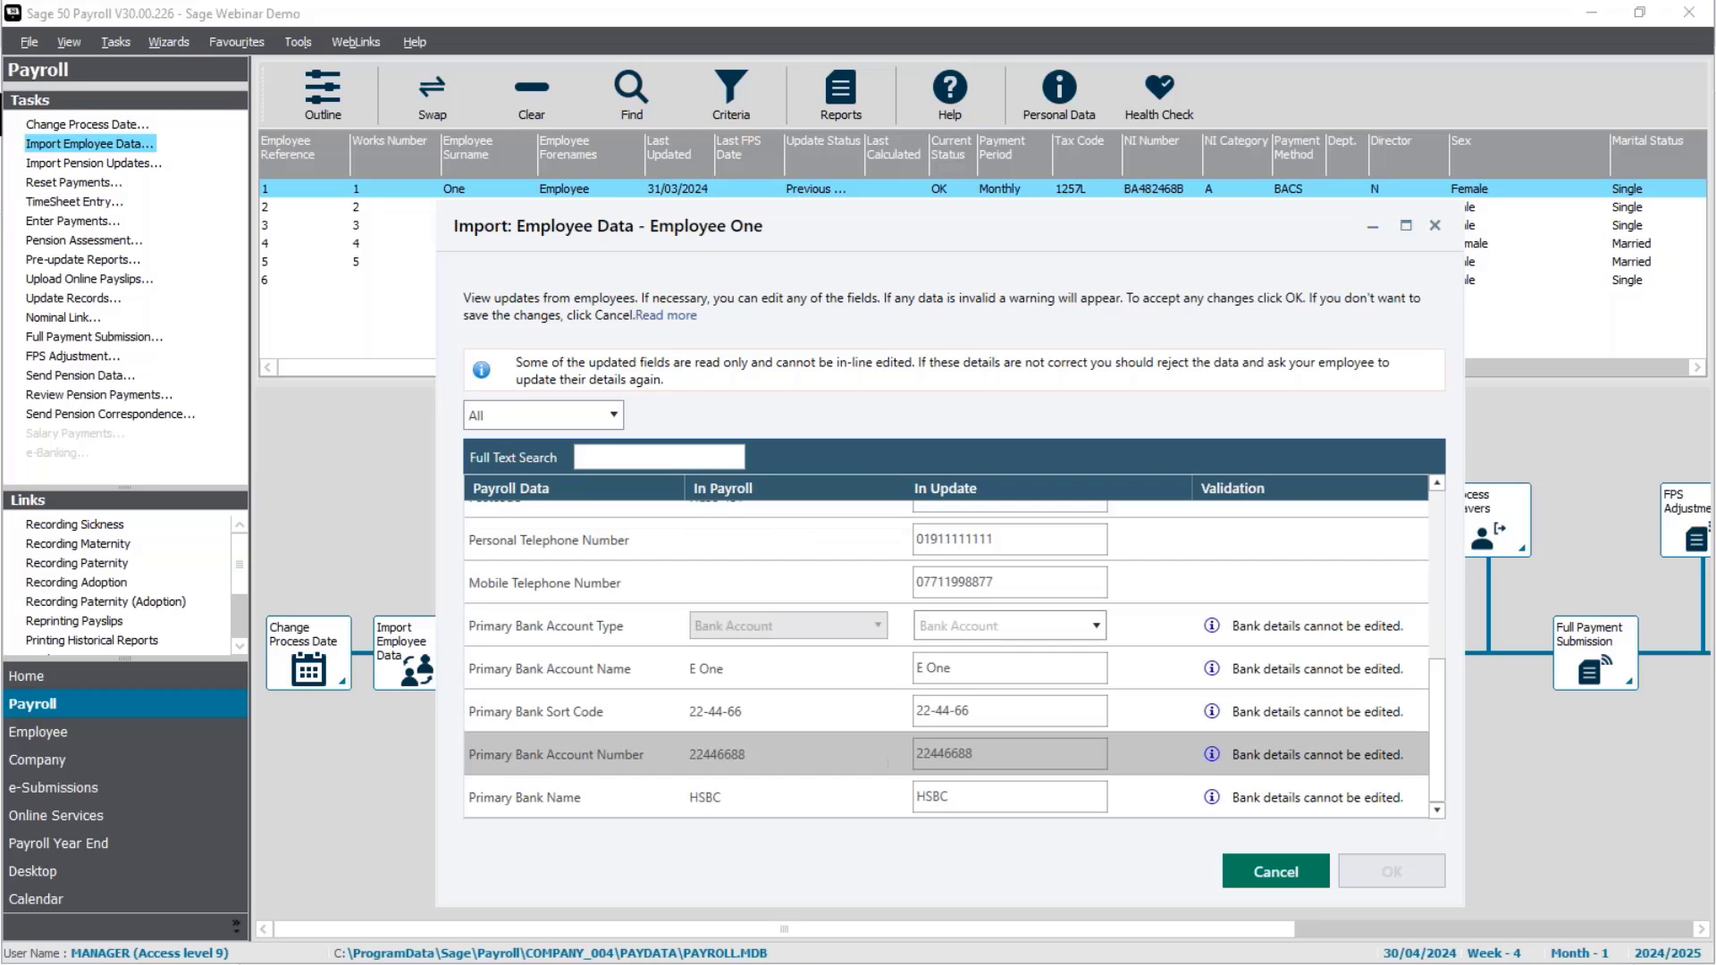
{"action": "scroll", "coordinate": [1023, 776], "scroll_direction": "up", "scroll_amount": 3}
{"action": "scroll", "coordinate": [1022, 777], "scroll_direction": "down", "scroll_amount": 1}
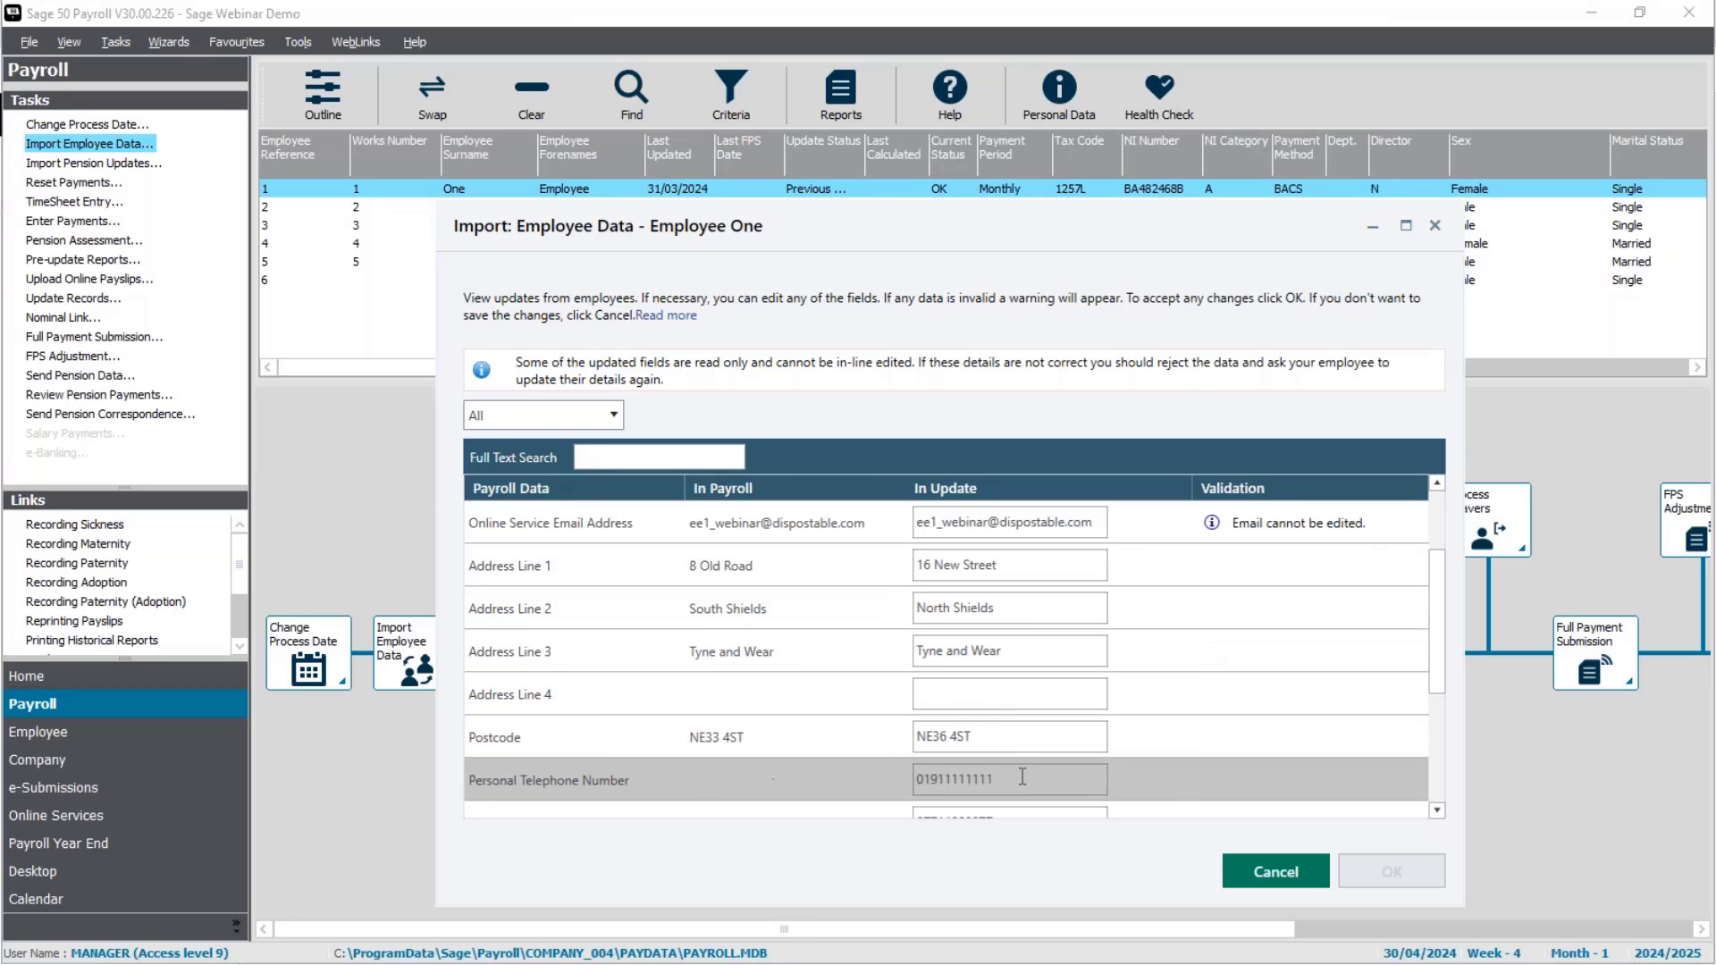
{"action": "left_click", "coordinate": [1285, 880]}
Step: Tick Employee One's update and import it, confirming the one-employee import
{"action": "left_click", "coordinate": [476, 435]}
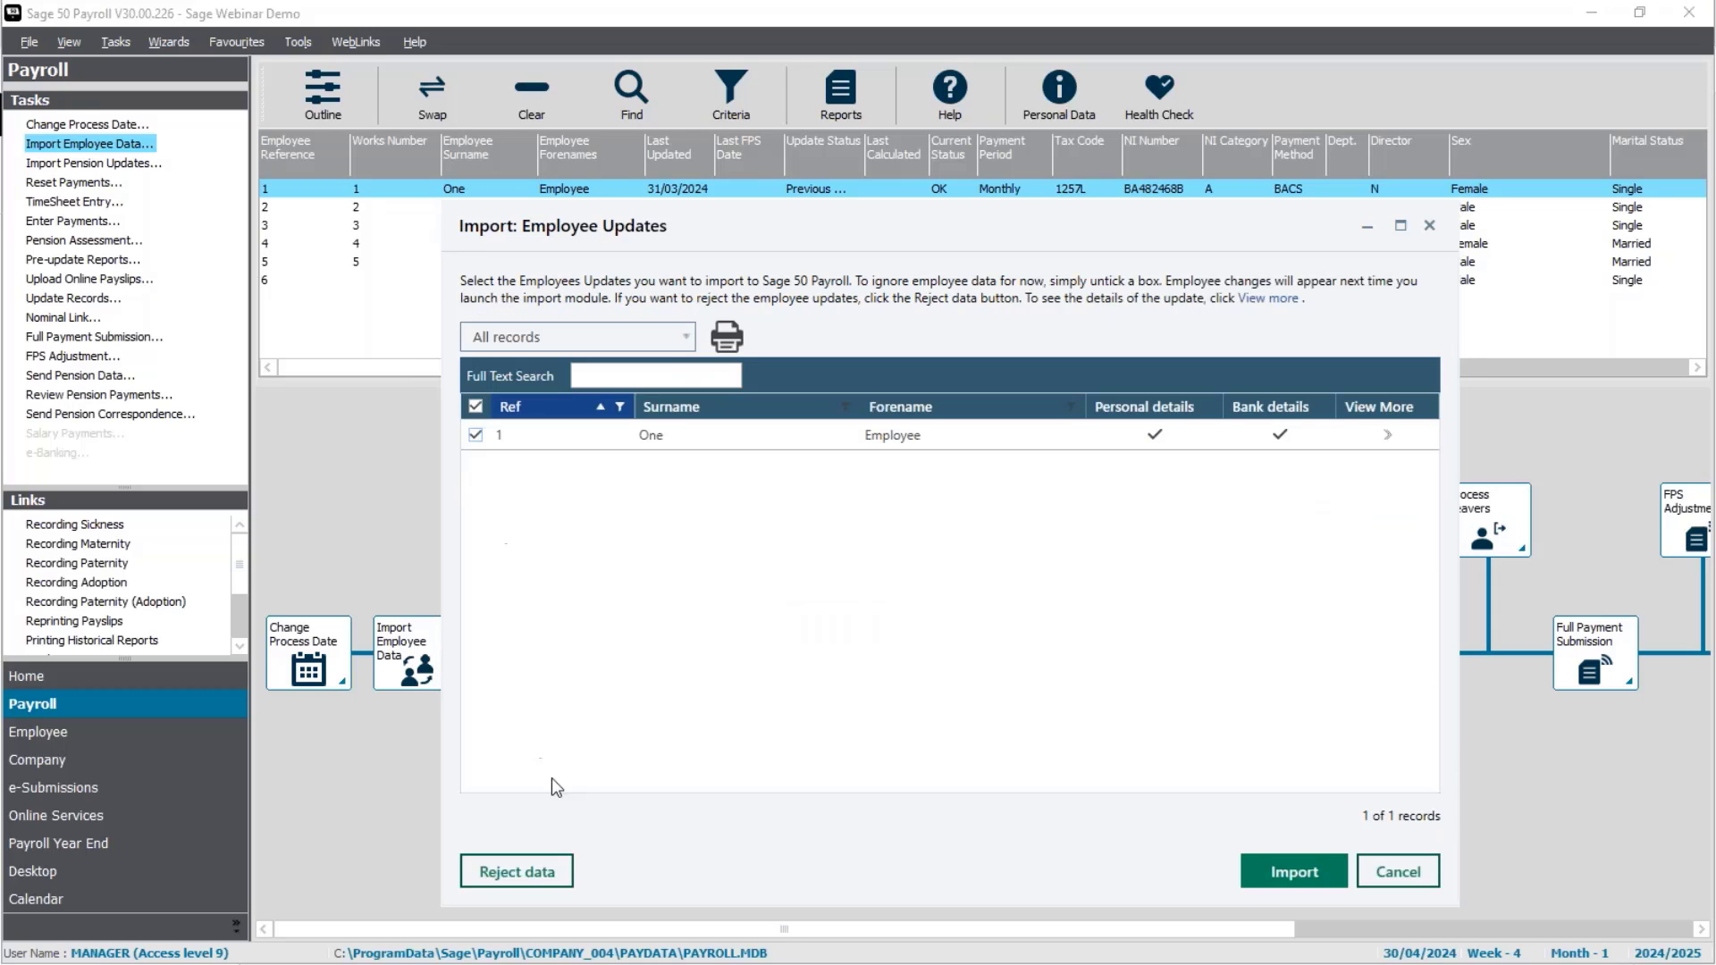
{"action": "left_click", "coordinate": [1269, 880]}
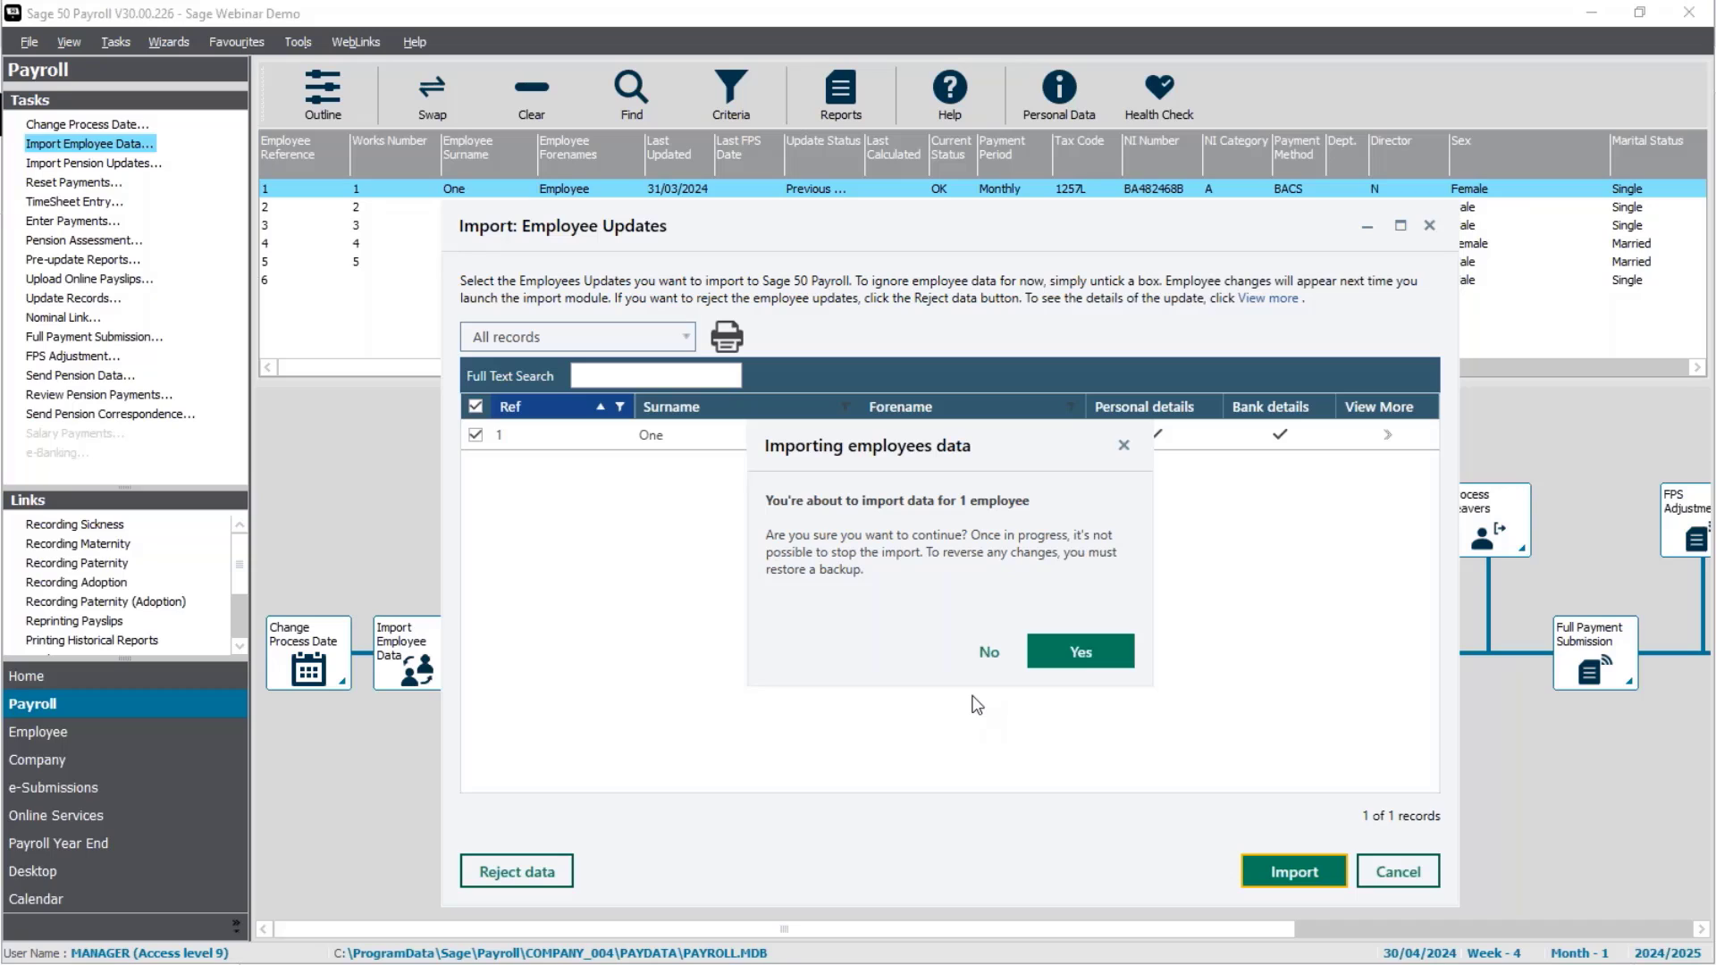
{"action": "left_click", "coordinate": [1075, 652]}
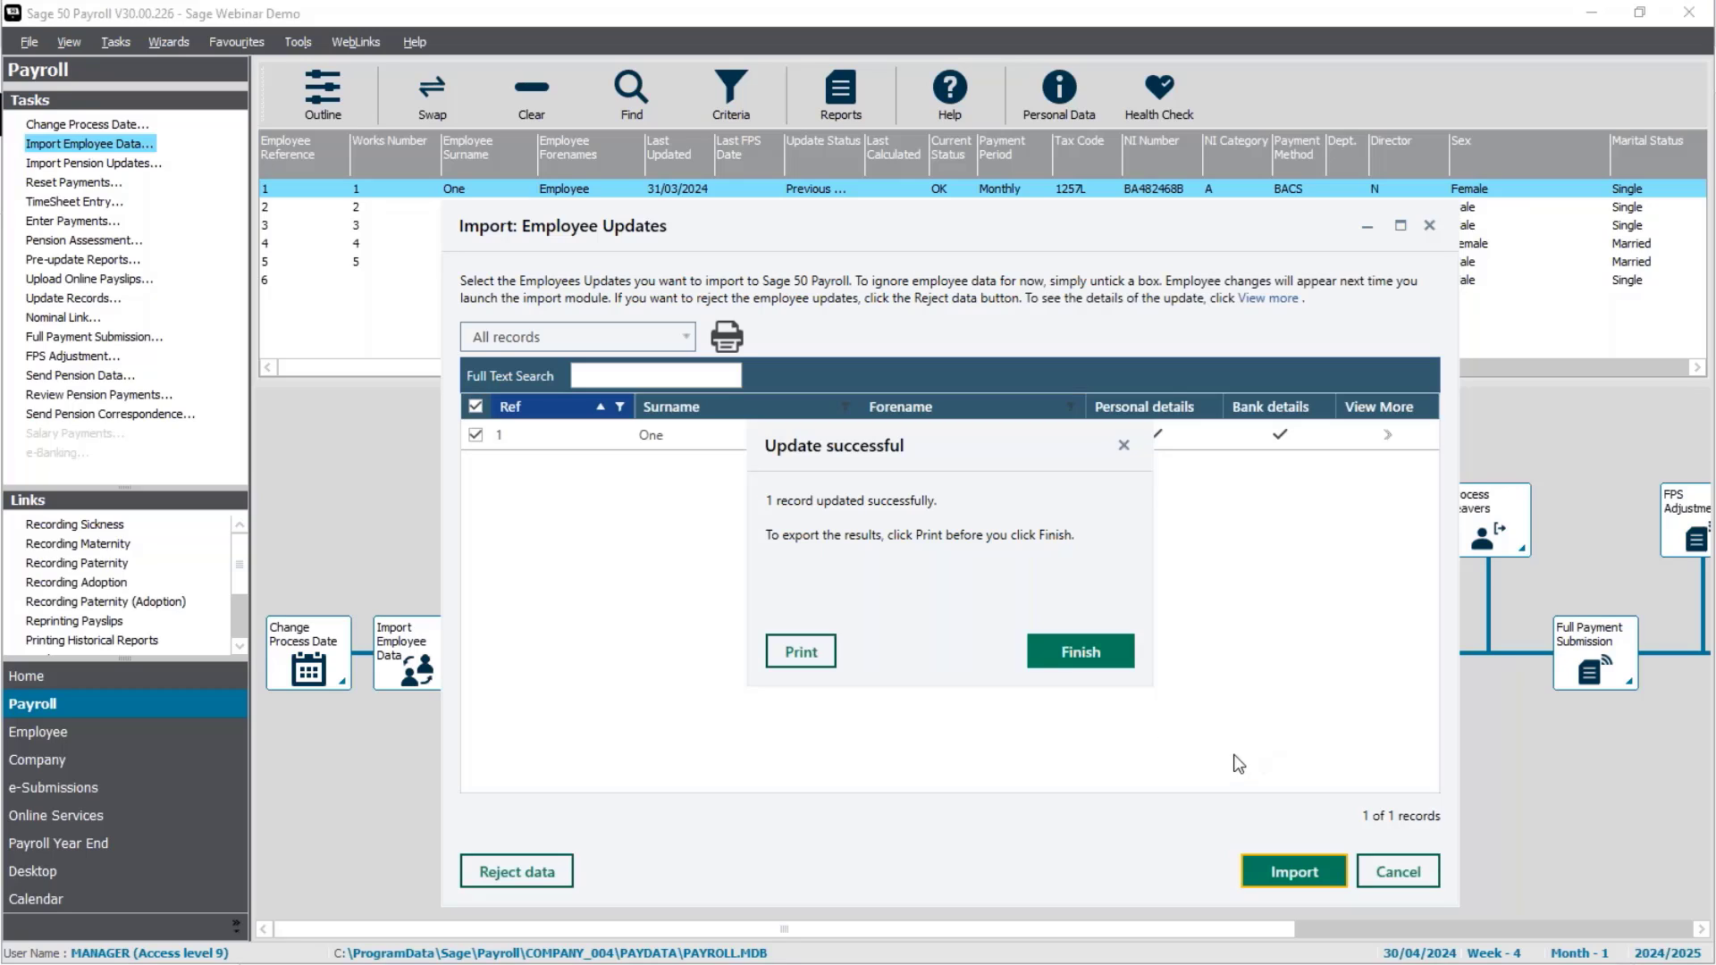
{"action": "left_click", "coordinate": [1102, 670]}
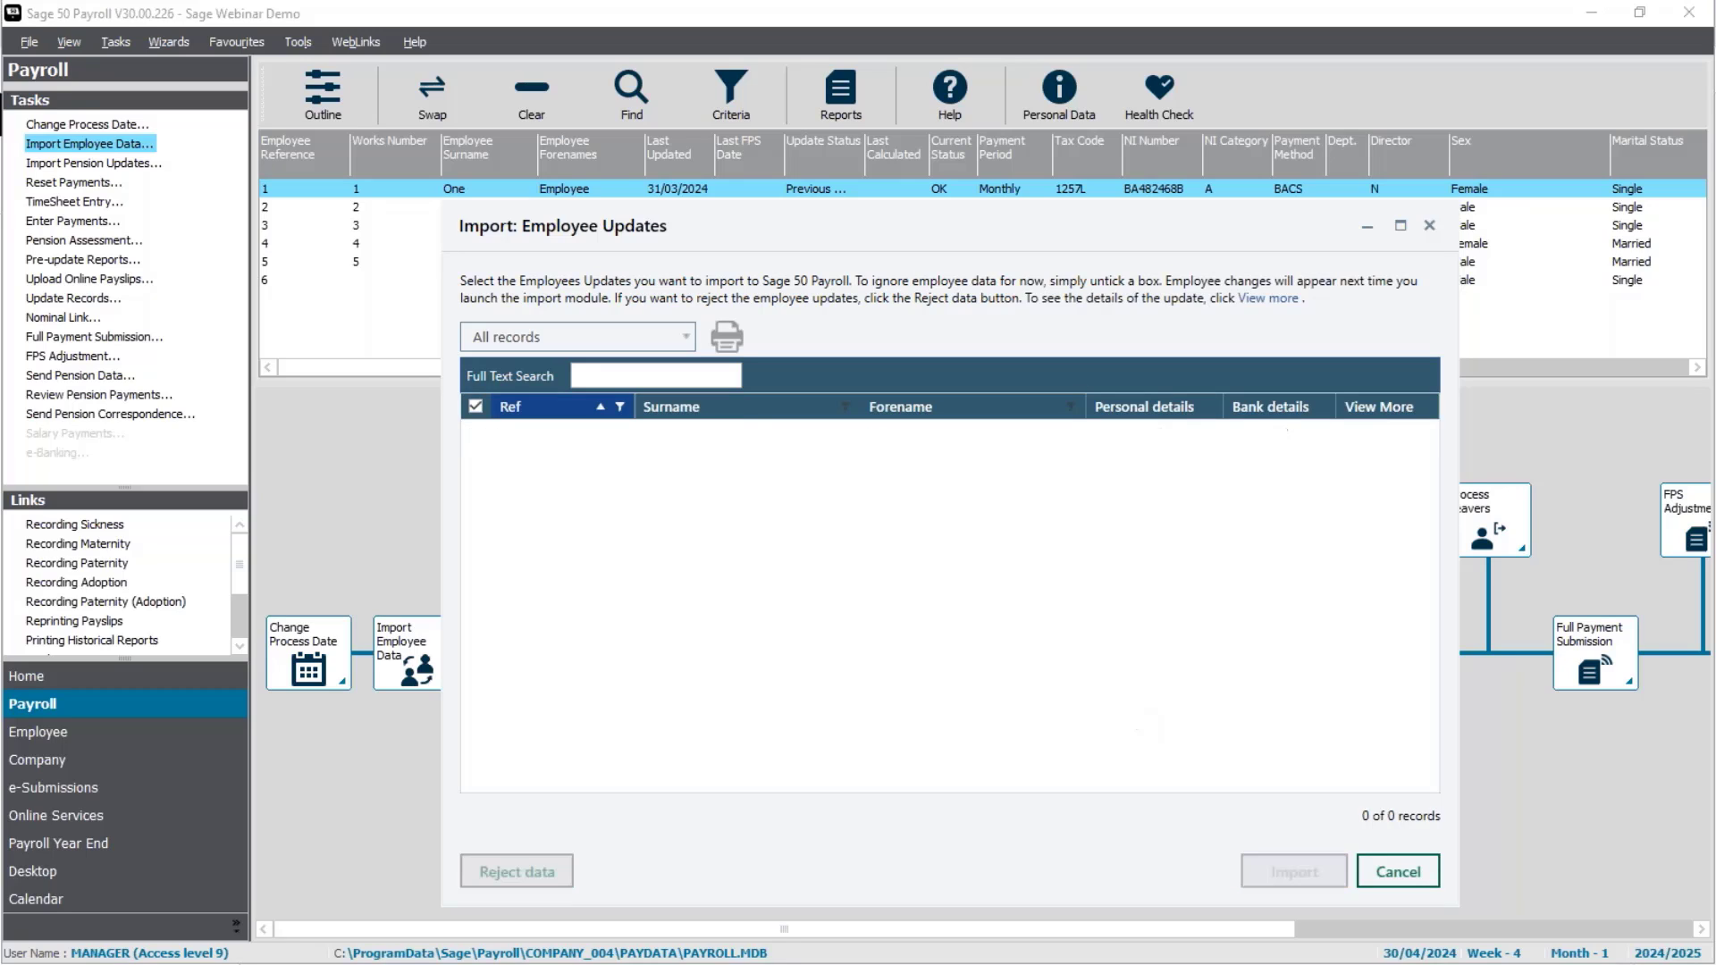
{"action": "left_click", "coordinate": [1409, 871]}
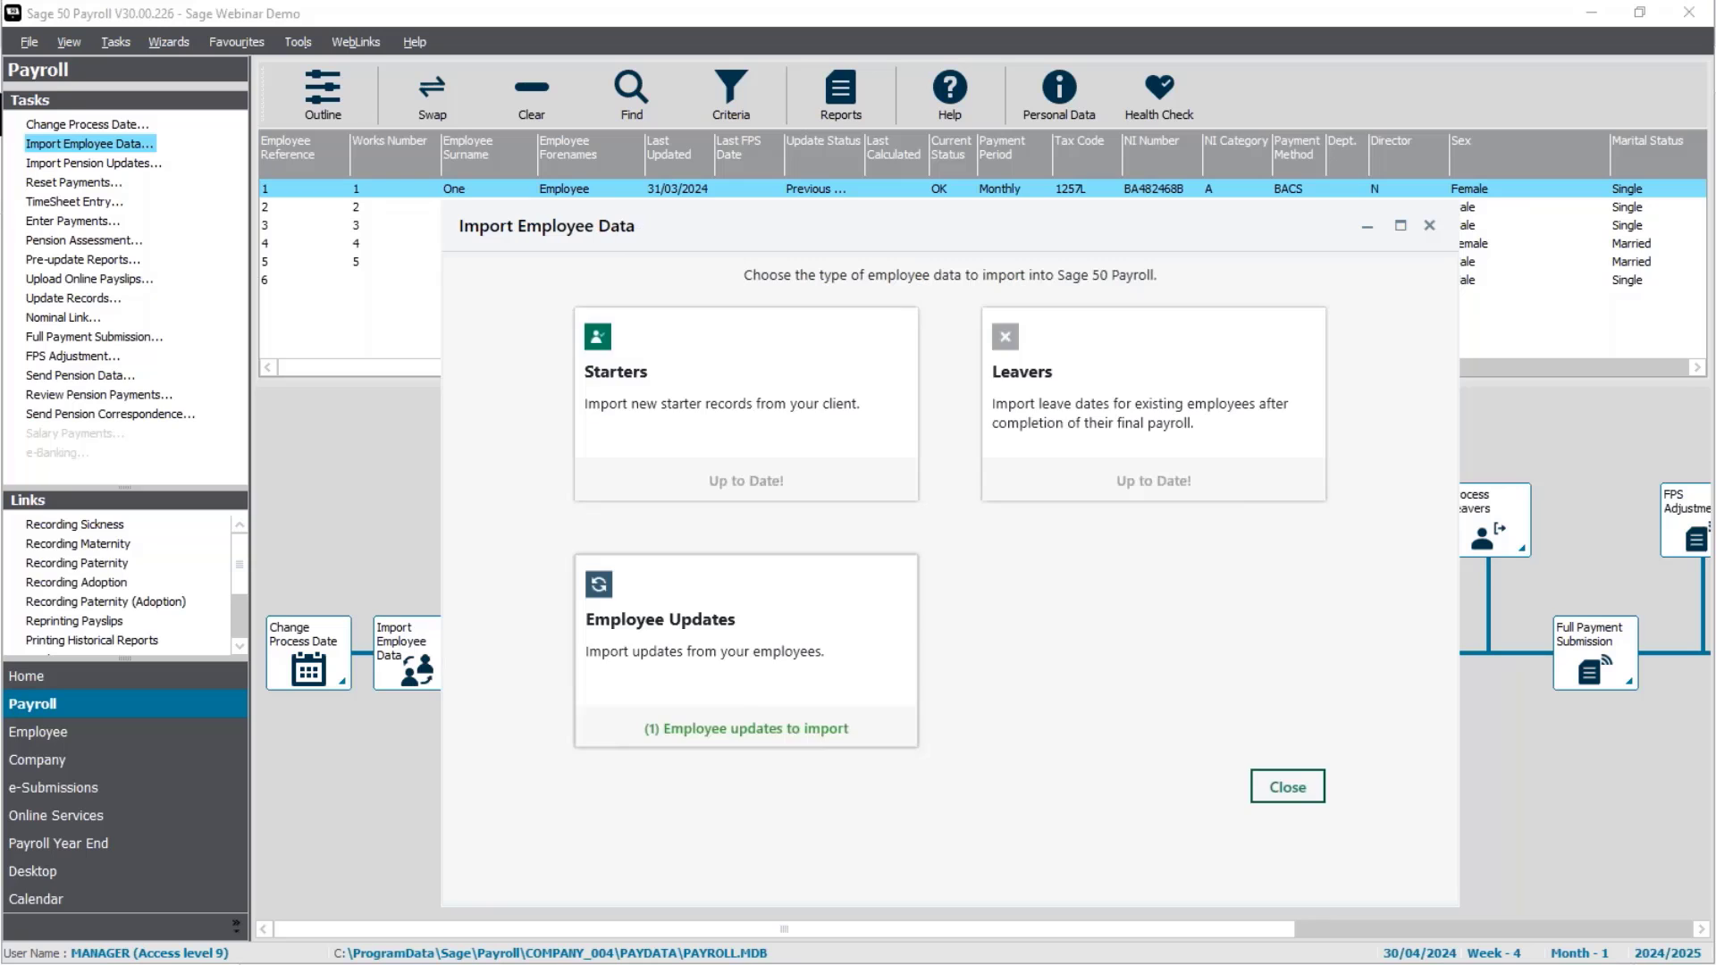
Step: Return to the employee list and open Employee One's record to verify the new address
{"action": "left_click", "coordinate": [1287, 892]}
{"action": "right_click", "coordinate": [620, 184]}
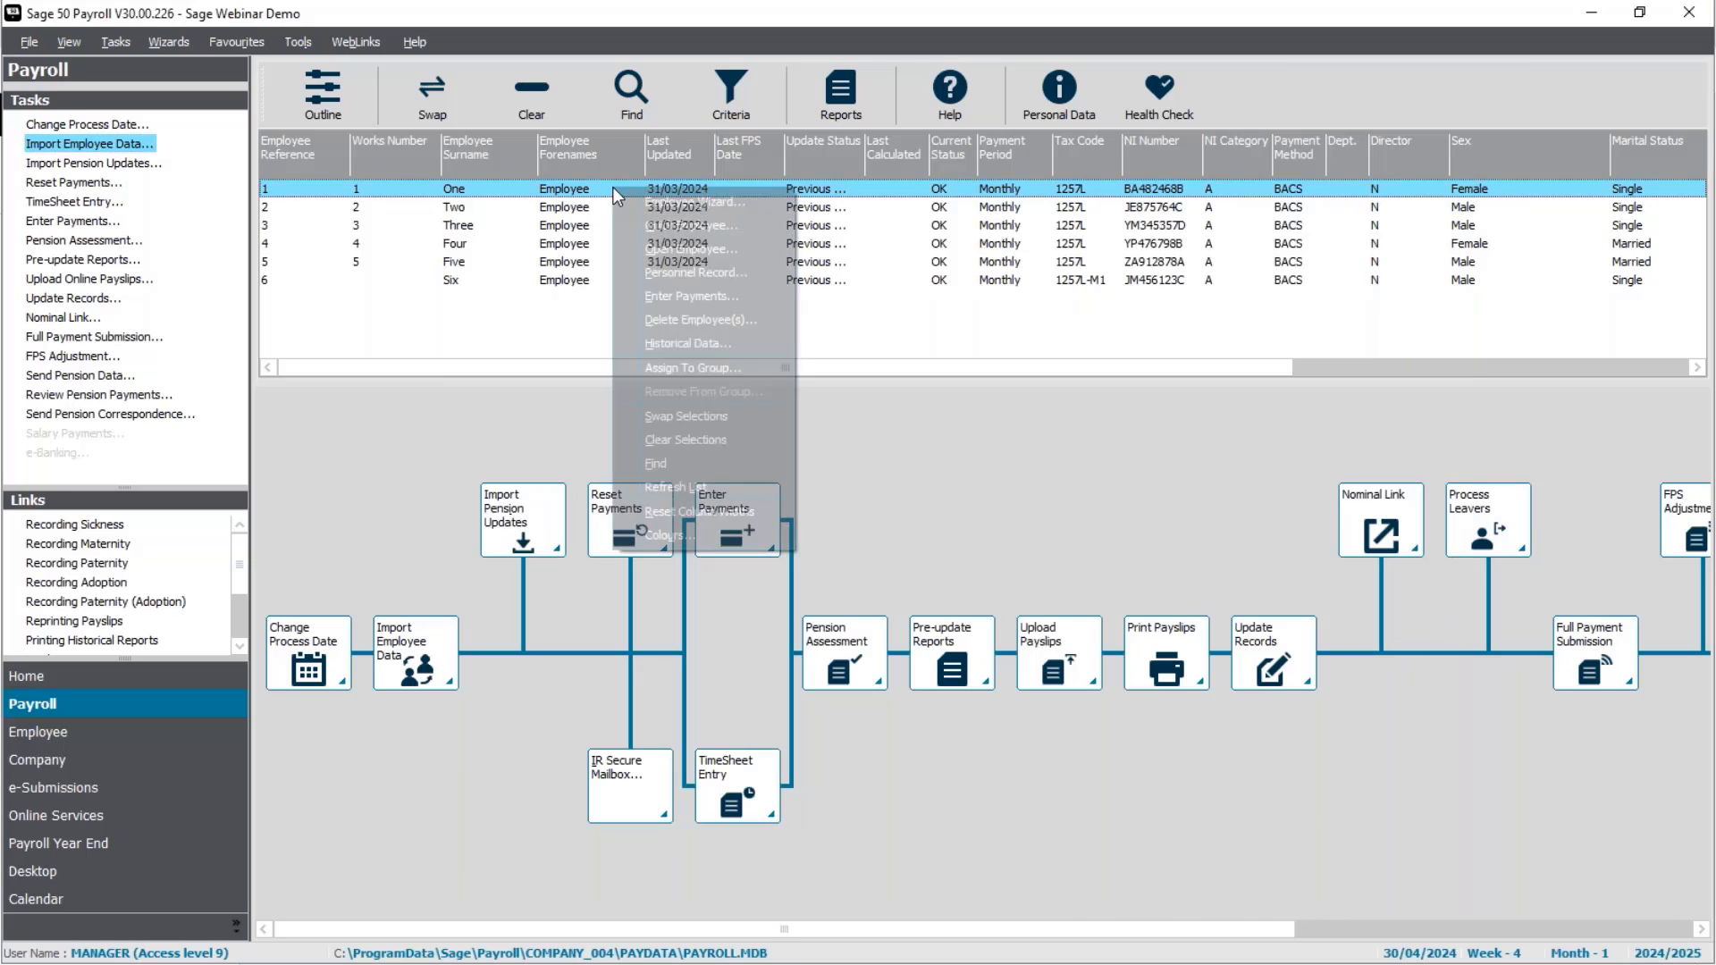
{"action": "left_click", "coordinate": [899, 288]}
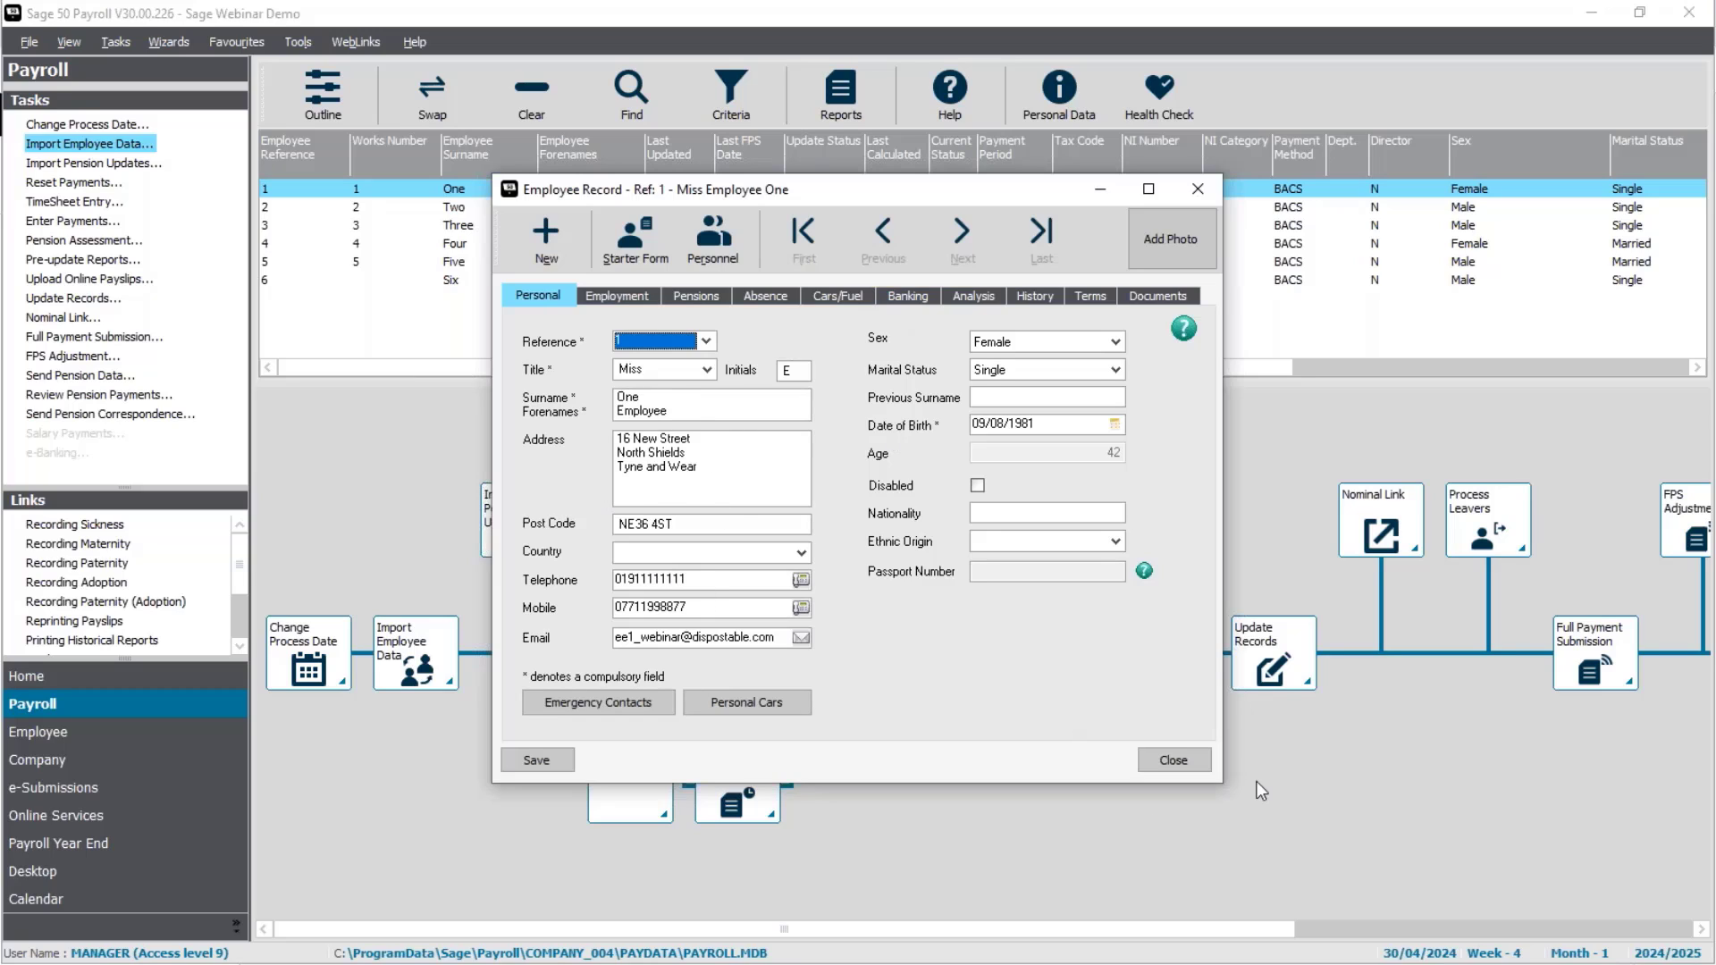
{"action": "left_click", "coordinate": [1197, 767]}
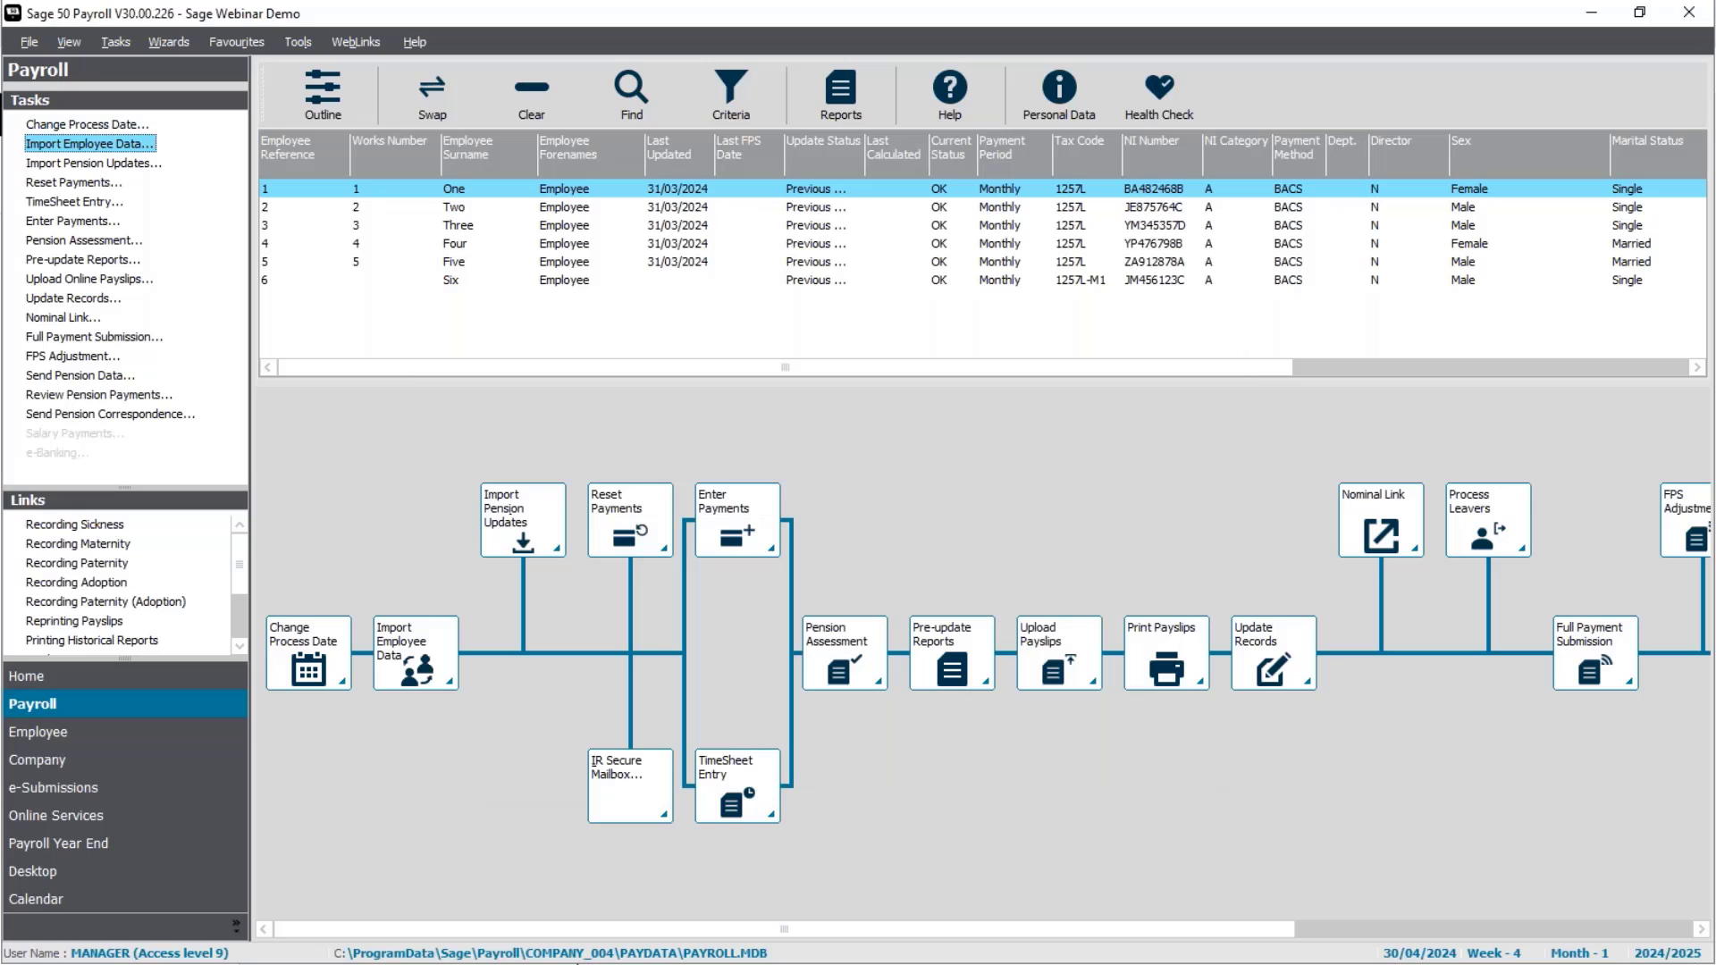